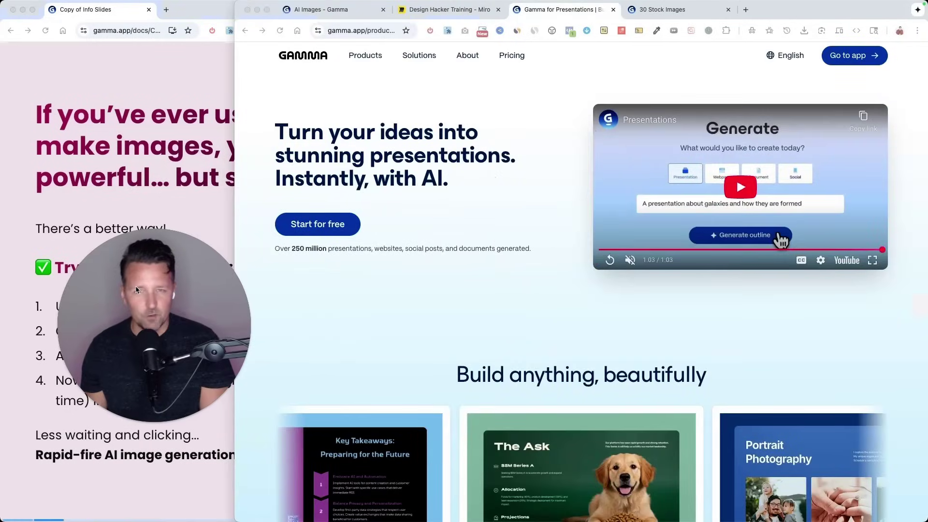
Look over Gamma's presentations product page and the announcement post about OpenAI's gpt-image-1 in Gamma.
{"action": "left_click", "coordinate": [405, 315]}
{"action": "scroll", "coordinate": [406, 314], "scroll_direction": "down", "scroll_amount": 4}
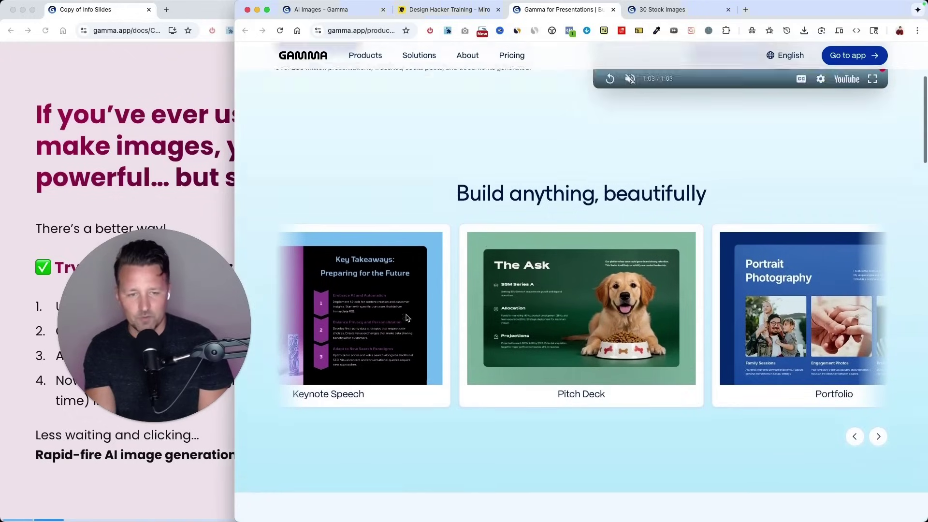
{"action": "scroll", "coordinate": [405, 316], "scroll_direction": "up", "scroll_amount": 4}
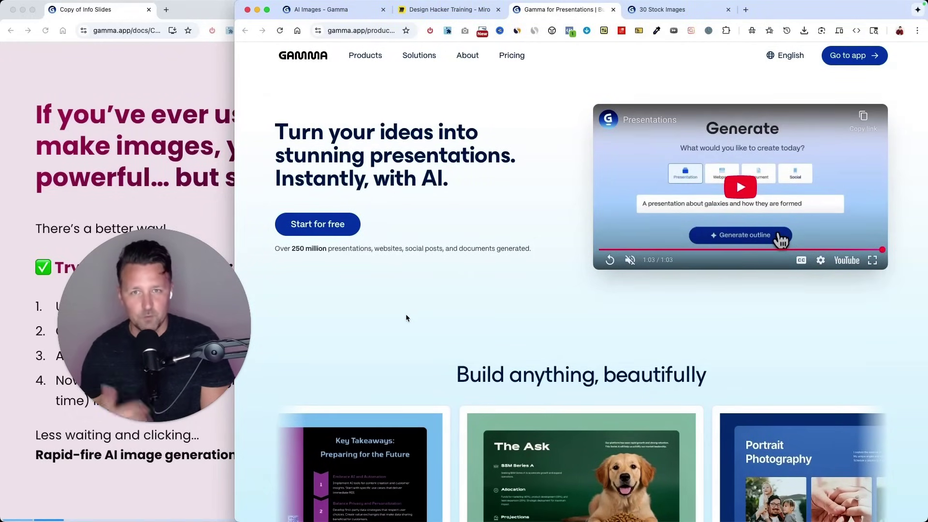
{"action": "scroll", "coordinate": [406, 316], "scroll_direction": "down", "scroll_amount": 3}
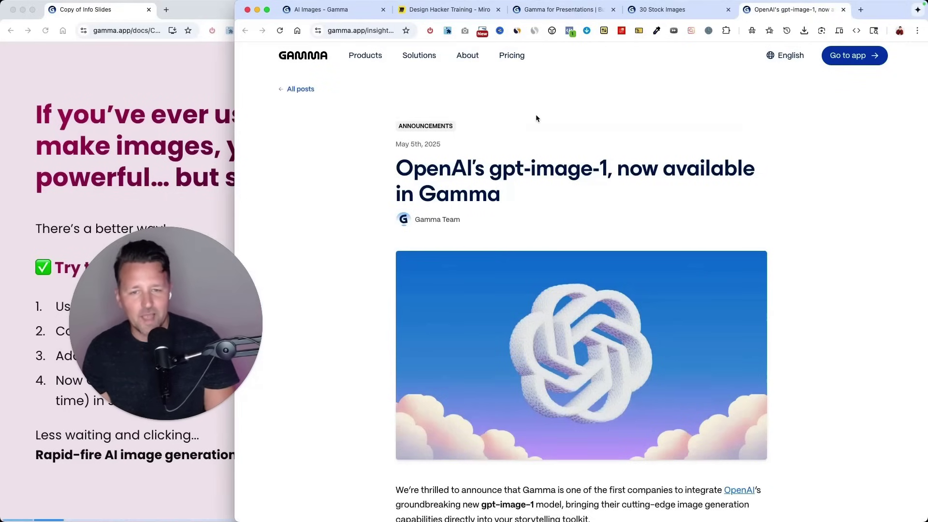
{"action": "scroll", "coordinate": [522, 172], "scroll_direction": "down", "scroll_amount": 1}
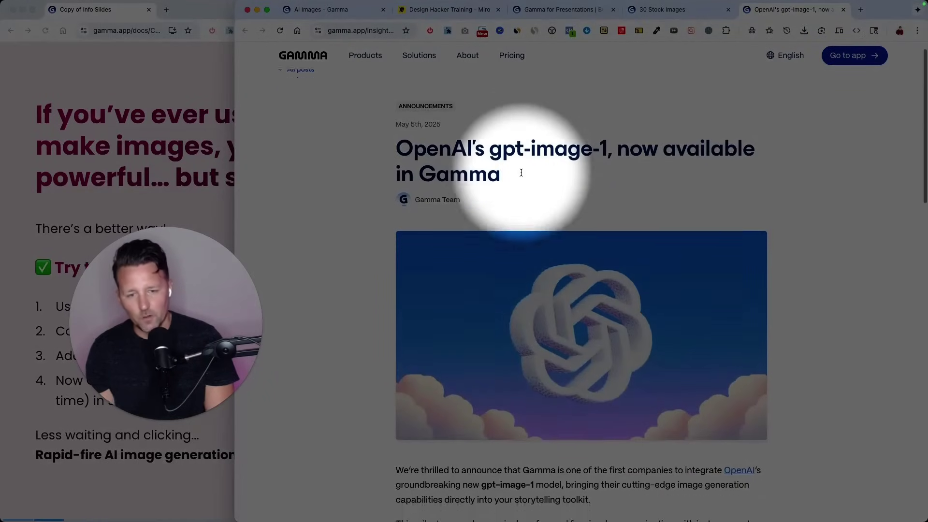
{"action": "scroll", "coordinate": [521, 173], "scroll_direction": "down", "scroll_amount": 5}
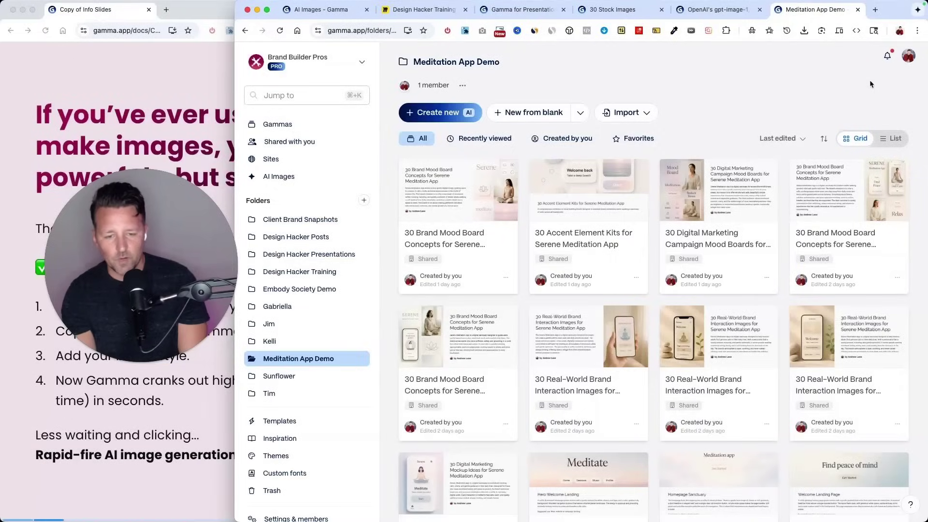
Open "30 Branded Photo & Caption Ideas for Meditation App" from the Meditation App Demo folder and review its cards and images.
{"action": "scroll", "coordinate": [870, 85], "scroll_direction": "down", "scroll_amount": 6}
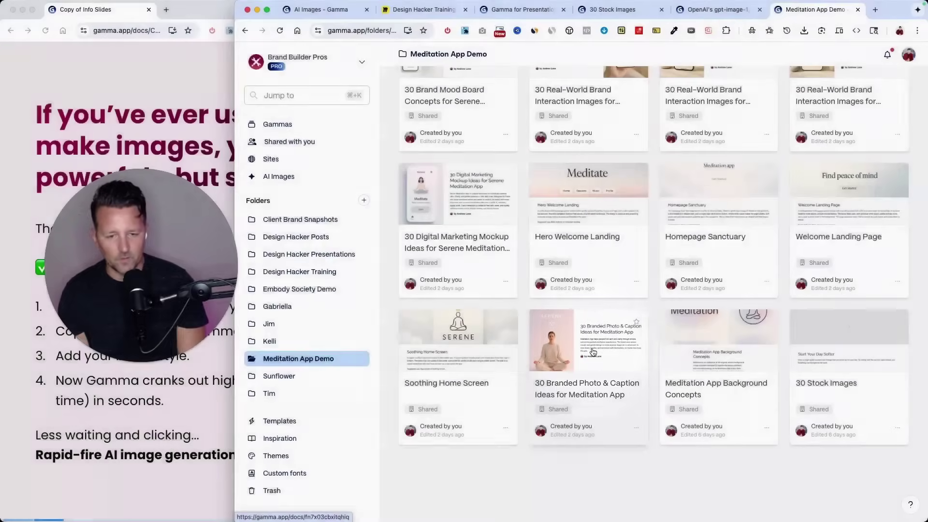
{"action": "left_click", "coordinate": [592, 349]}
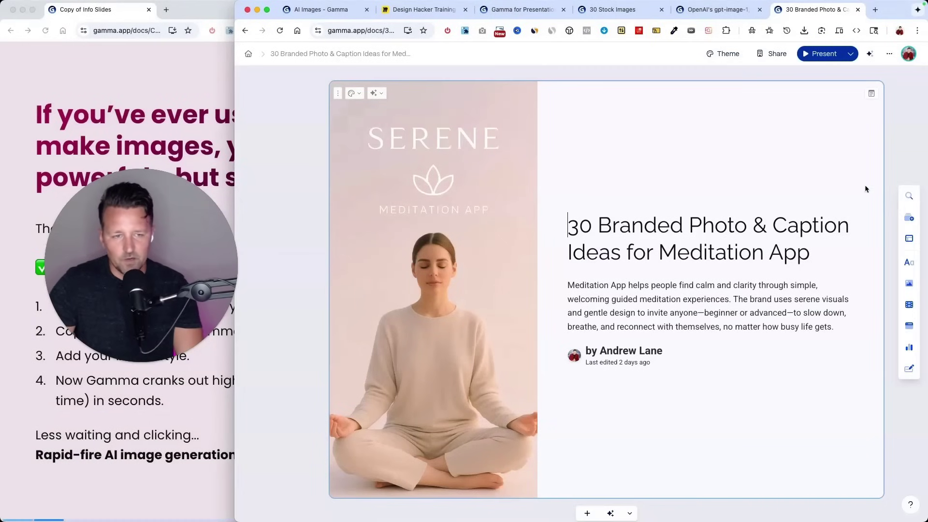
{"action": "scroll", "coordinate": [661, 199], "scroll_direction": "down", "scroll_amount": 10}
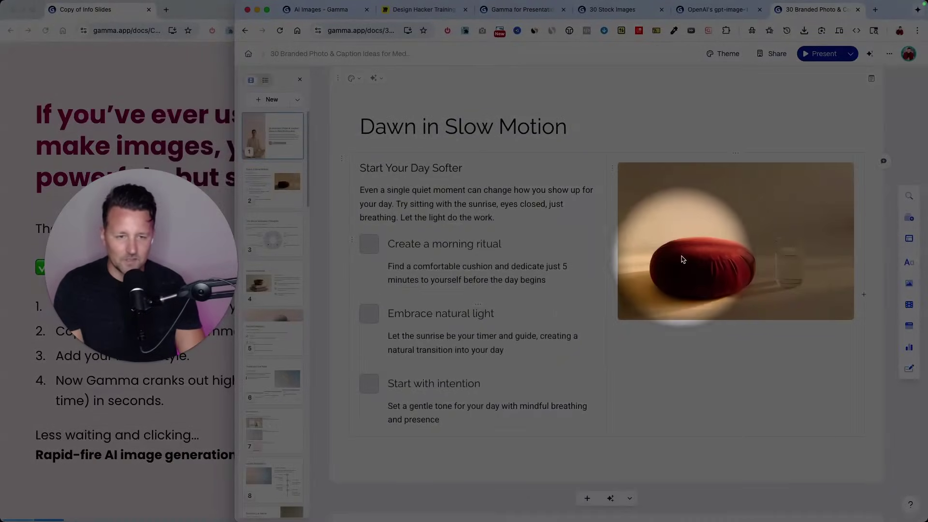
{"action": "scroll", "coordinate": [731, 239], "scroll_direction": "down", "scroll_amount": 8}
{"action": "scroll", "coordinate": [731, 240], "scroll_direction": "down", "scroll_amount": 11}
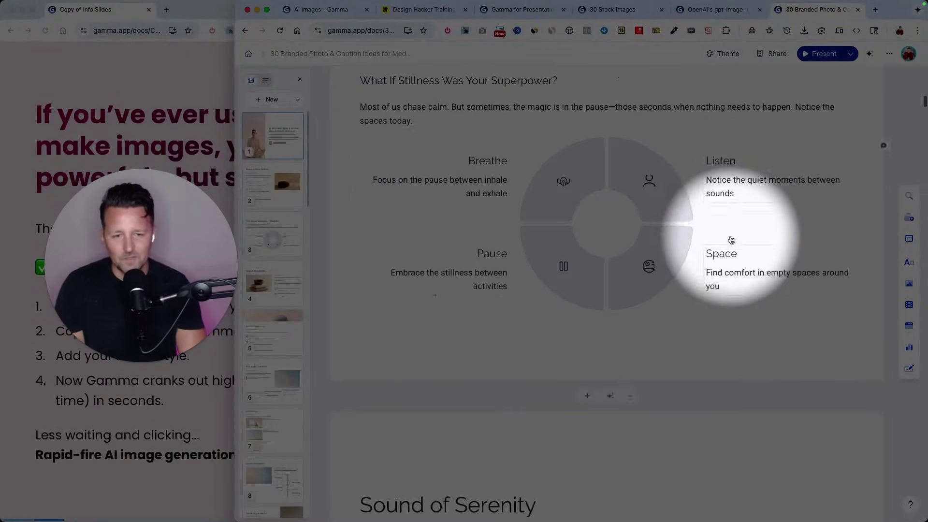
{"action": "scroll", "coordinate": [493, 271], "scroll_direction": "down", "scroll_amount": 6}
{"action": "scroll", "coordinate": [703, 332], "scroll_direction": "down", "scroll_amount": 20}
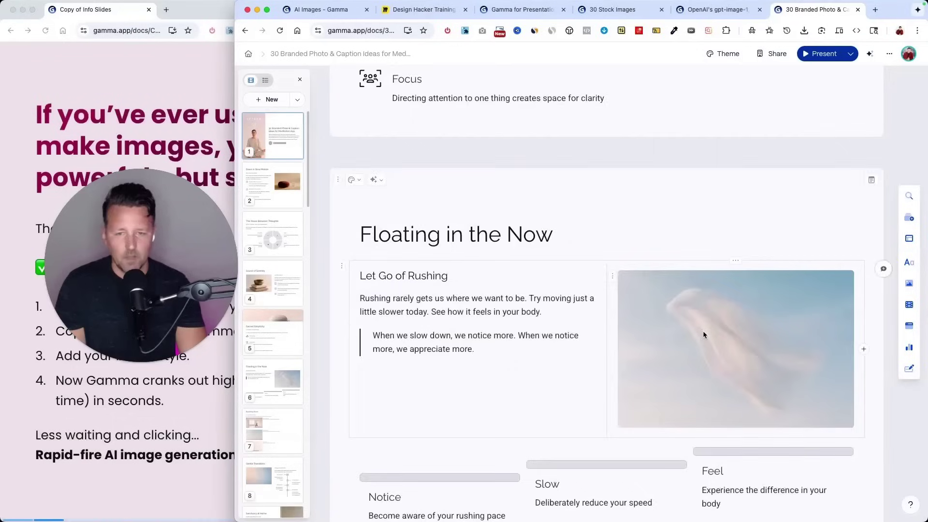
{"action": "scroll", "coordinate": [703, 331], "scroll_direction": "down", "scroll_amount": 2}
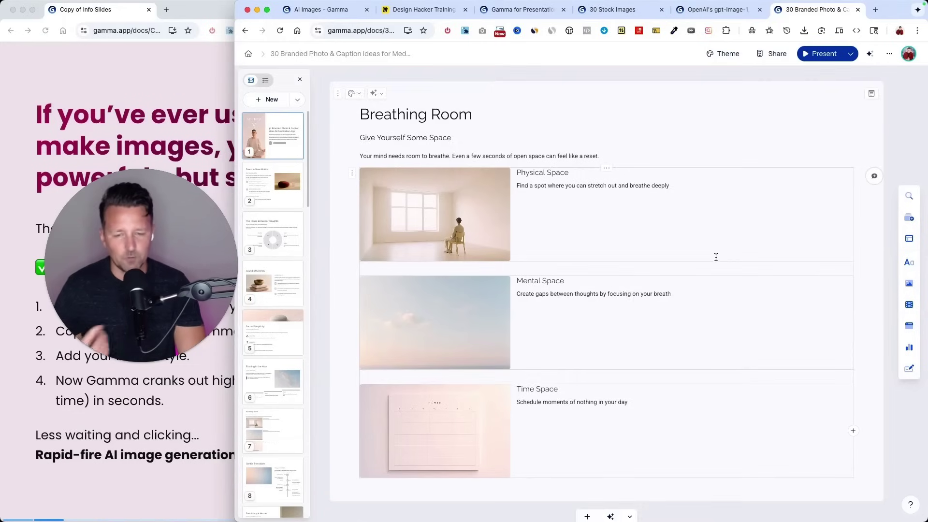
{"action": "scroll", "coordinate": [716, 259], "scroll_direction": "down", "scroll_amount": 15}
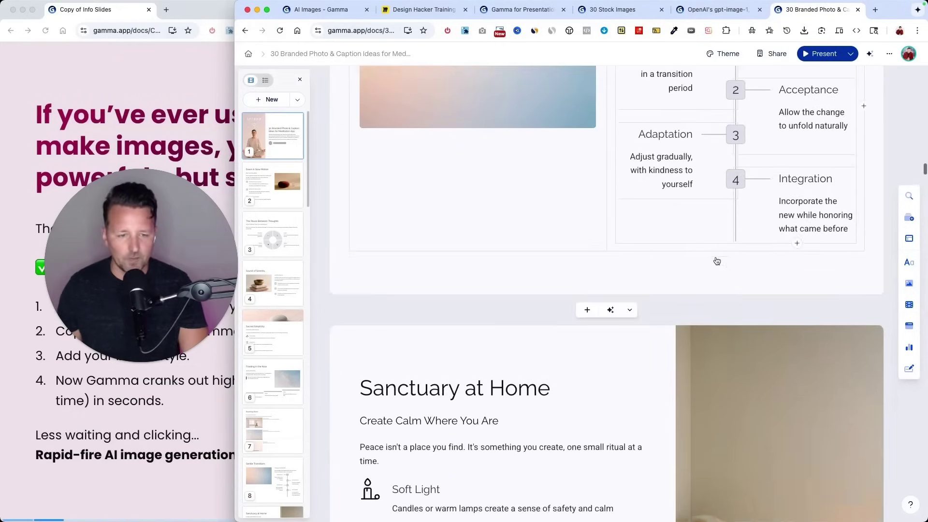
{"action": "scroll", "coordinate": [717, 261], "scroll_direction": "down", "scroll_amount": 10}
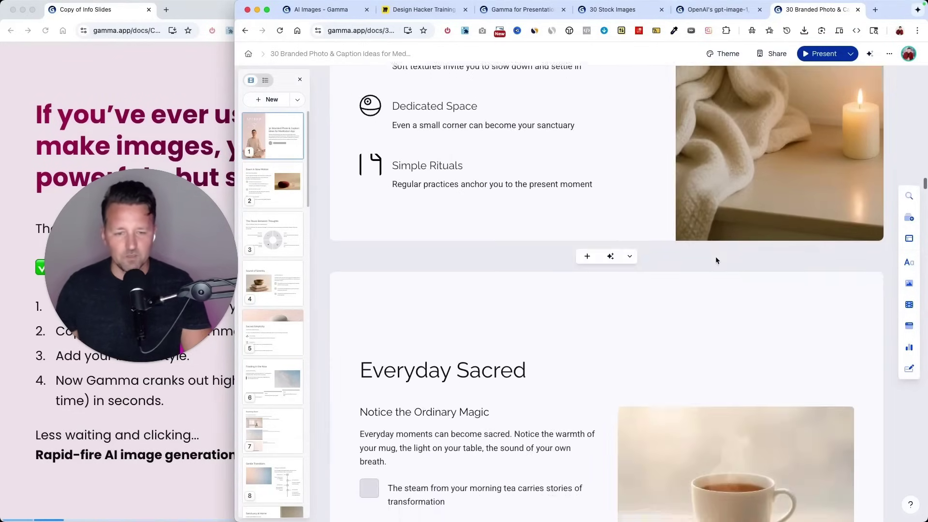
{"action": "scroll", "coordinate": [716, 261], "scroll_direction": "down", "scroll_amount": 6}
{"action": "scroll", "coordinate": [717, 260], "scroll_direction": "down", "scroll_amount": 7}
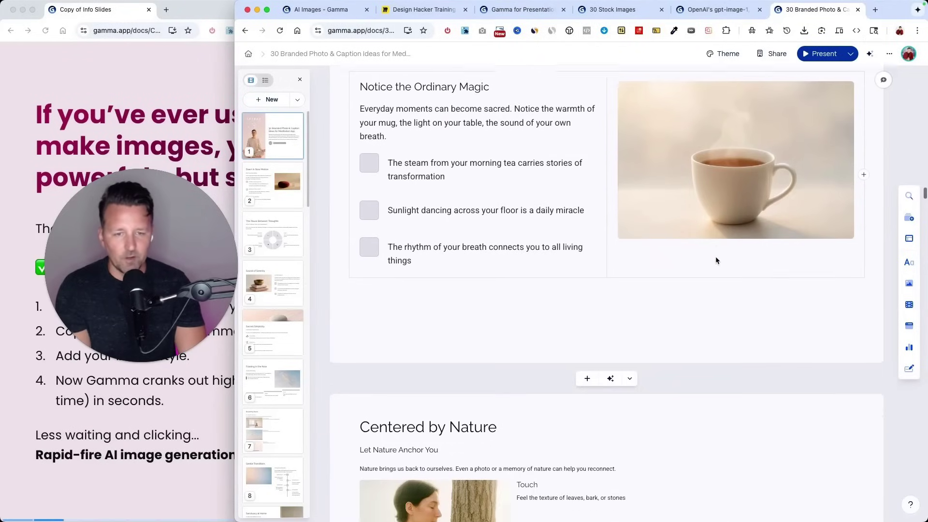
{"action": "scroll", "coordinate": [716, 257], "scroll_direction": "down", "scroll_amount": 8}
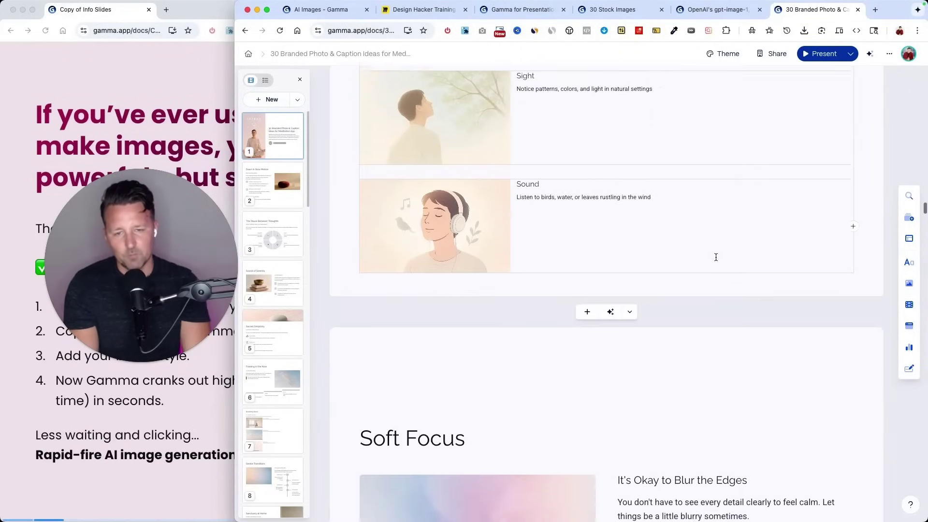
{"action": "scroll", "coordinate": [532, 307], "scroll_direction": "down", "scroll_amount": 20}
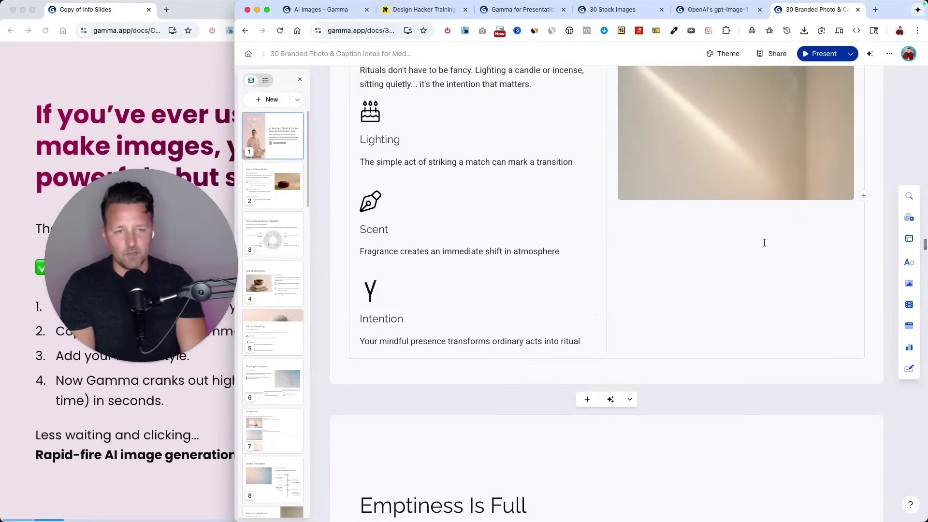
{"action": "scroll", "coordinate": [764, 242], "scroll_direction": "up", "scroll_amount": 20}
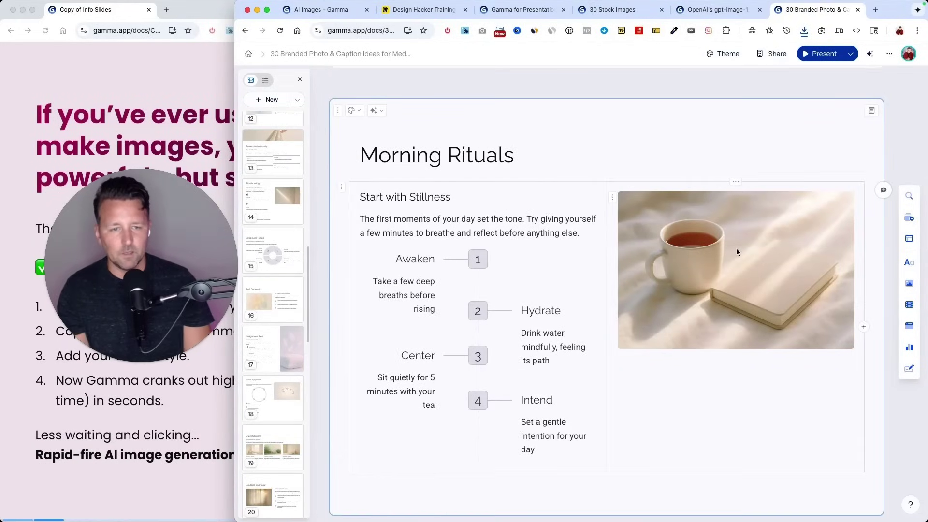
Open the tea mug image on the Morning Rituals card for editing and examine its prompt and custom style text.
{"action": "left_click", "coordinate": [736, 252]}
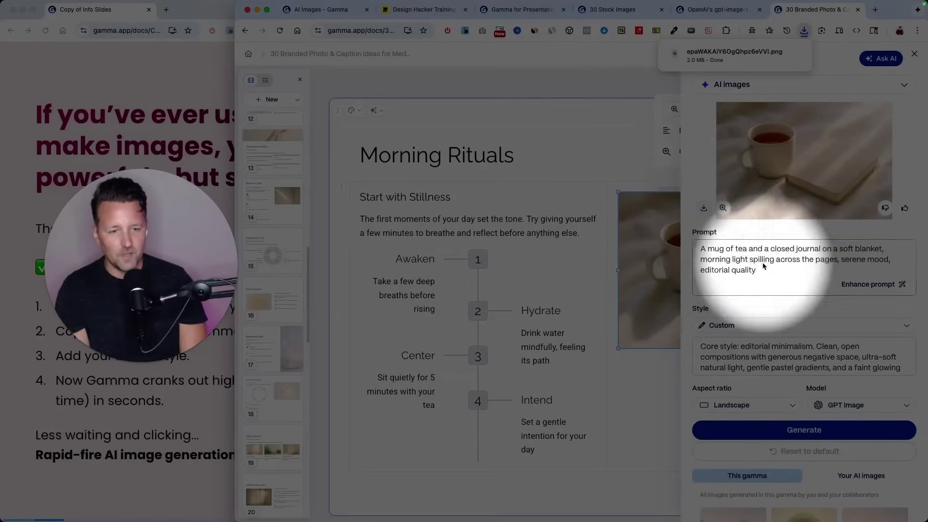
{"action": "triple_click", "coordinate": [746, 347]}
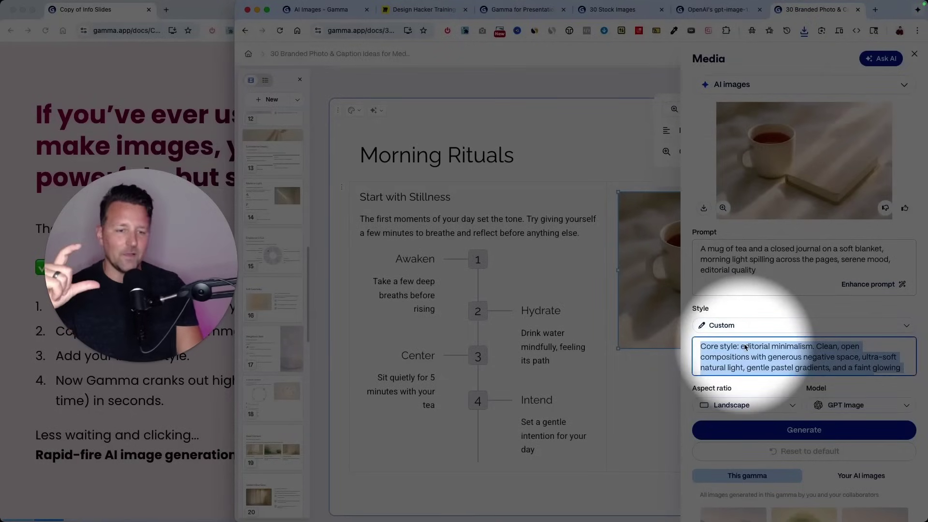
{"action": "scroll", "coordinate": [745, 347], "scroll_direction": "down", "scroll_amount": 3}
{"action": "scroll", "coordinate": [746, 347], "scroll_direction": "up", "scroll_amount": 3}
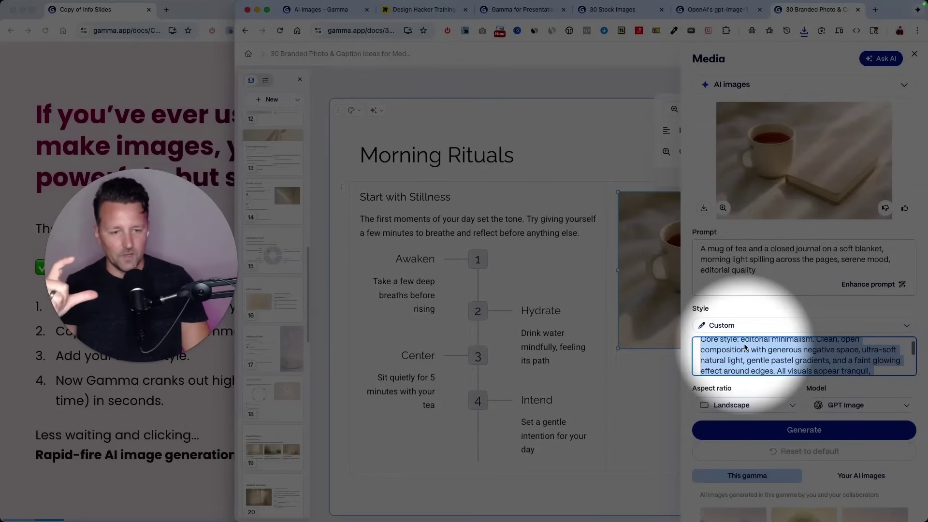
{"action": "scroll", "coordinate": [744, 347], "scroll_direction": "up", "scroll_amount": 1}
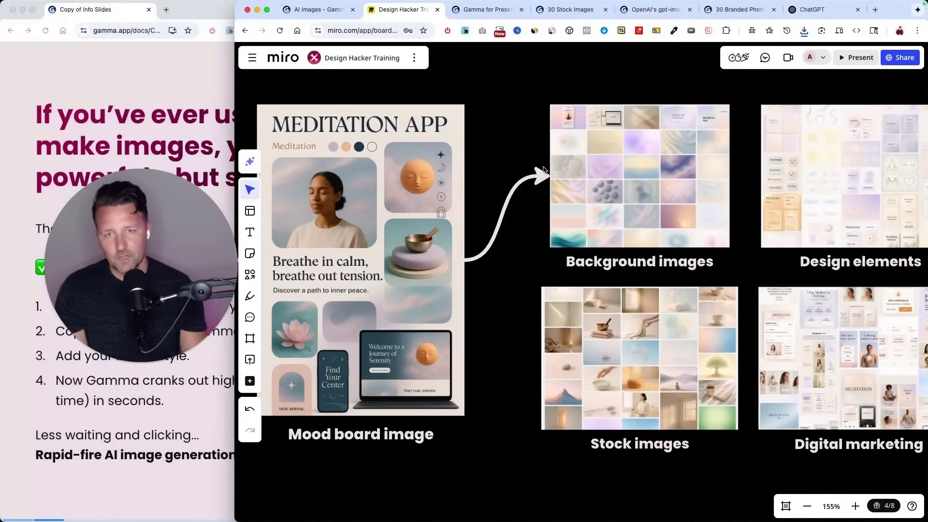
On the Design Hacker Training board in Miro, examine the mood board image and the background, stock image and design element collections.
{"action": "scroll", "coordinate": [369, 146], "scroll_direction": "up", "scroll_amount": 5}
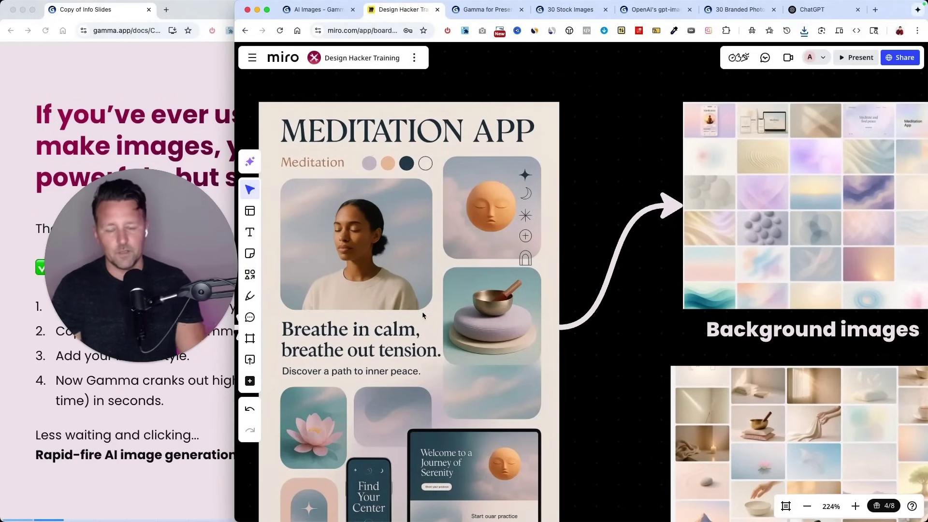
{"action": "scroll", "coordinate": [422, 313], "scroll_direction": "down", "scroll_amount": 2}
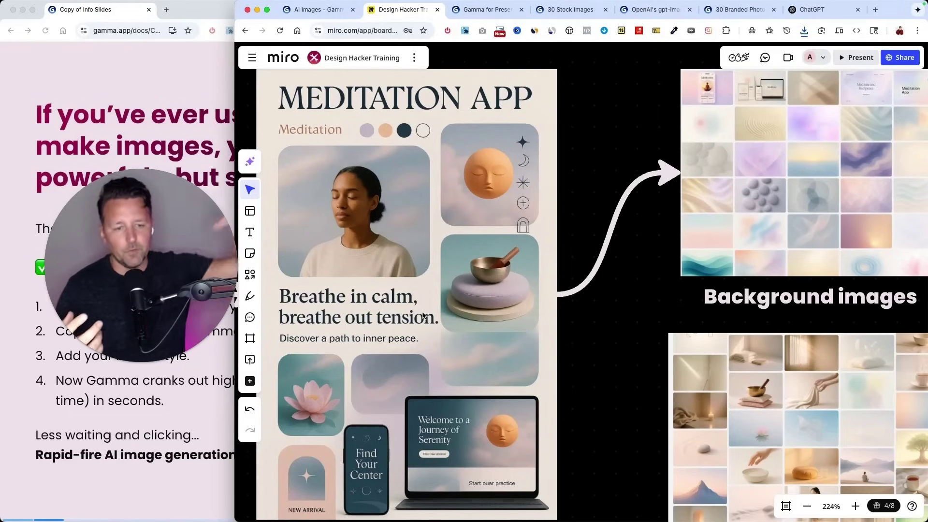
{"action": "scroll", "coordinate": [424, 316], "scroll_direction": "right", "scroll_amount": 4}
{"action": "scroll", "coordinate": [641, 278], "scroll_direction": "up", "scroll_amount": 3}
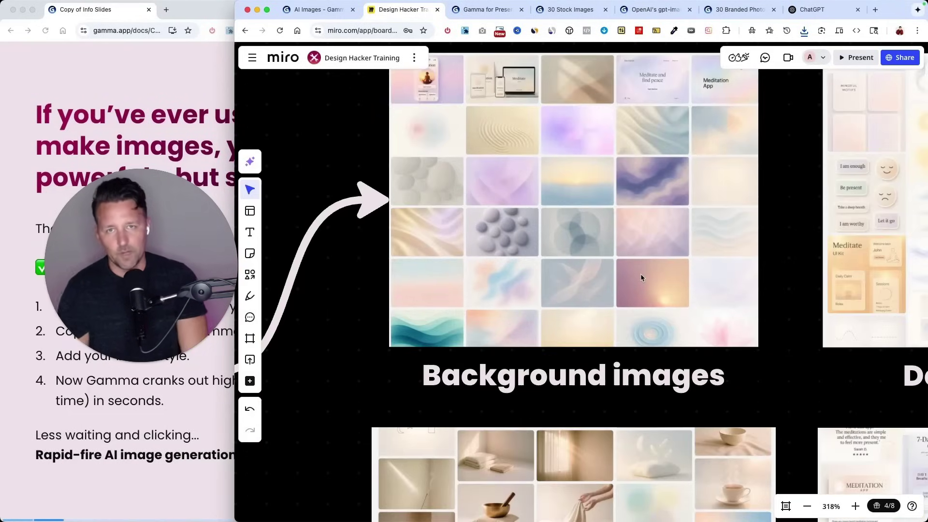
{"action": "scroll", "coordinate": [640, 274], "scroll_direction": "up", "scroll_amount": 2}
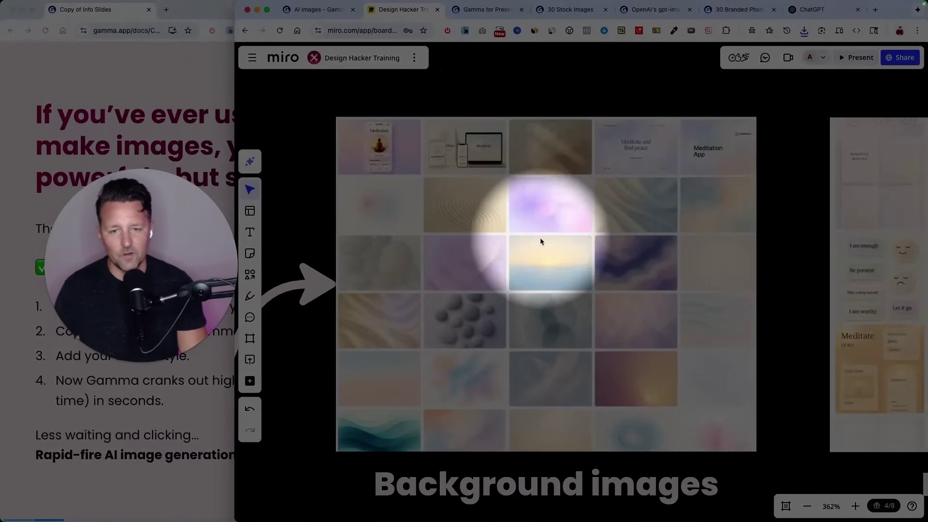
{"action": "scroll", "coordinate": [540, 237], "scroll_direction": "down", "scroll_amount": 10}
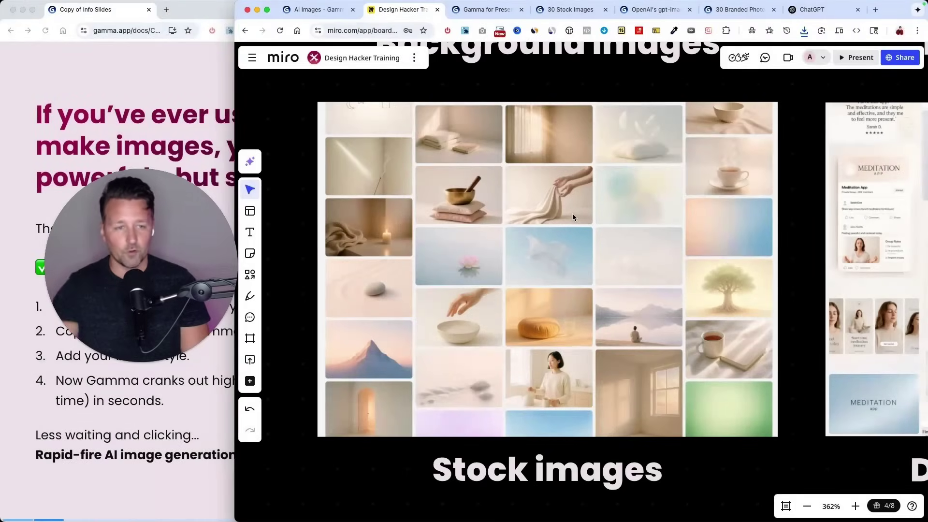
{"action": "scroll", "coordinate": [574, 218], "scroll_direction": "up", "scroll_amount": 8}
{"action": "scroll", "coordinate": [573, 217], "scroll_direction": "right", "scroll_amount": 10}
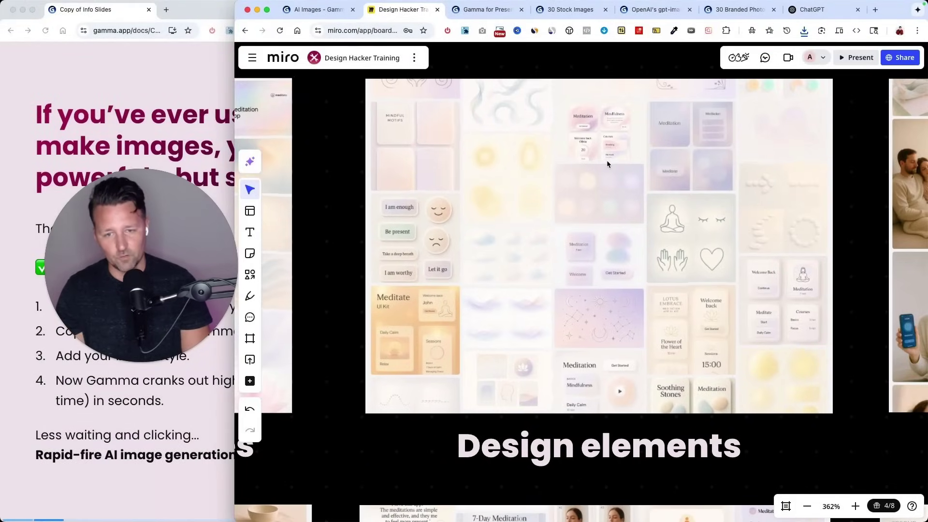
{"action": "scroll", "coordinate": [641, 207], "scroll_direction": "up", "scroll_amount": 2}
{"action": "scroll", "coordinate": [475, 240], "scroll_direction": "up", "scroll_amount": 1}
{"action": "scroll", "coordinate": [474, 241], "scroll_direction": "right", "scroll_amount": 1}
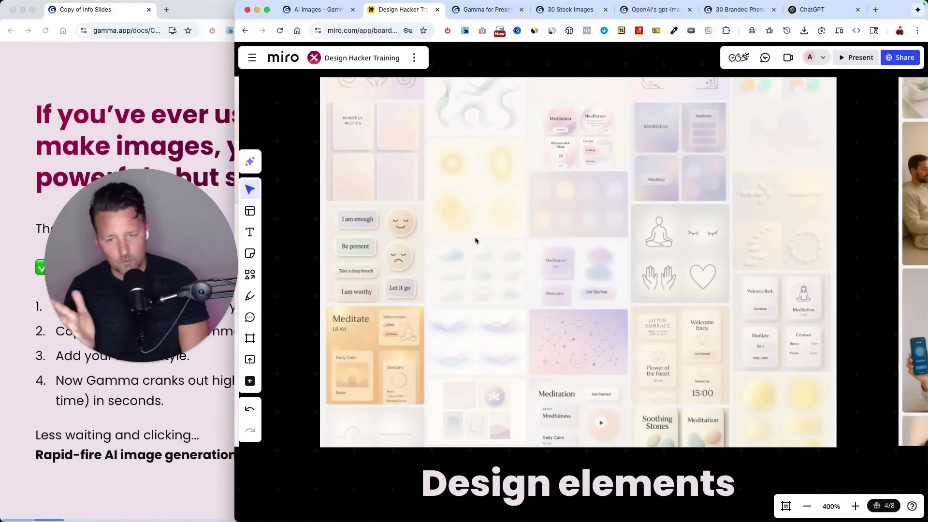
Examine the digital marketing, customer experience and monetization ideas collections on the Miro board.
{"action": "key", "text": "F1"}
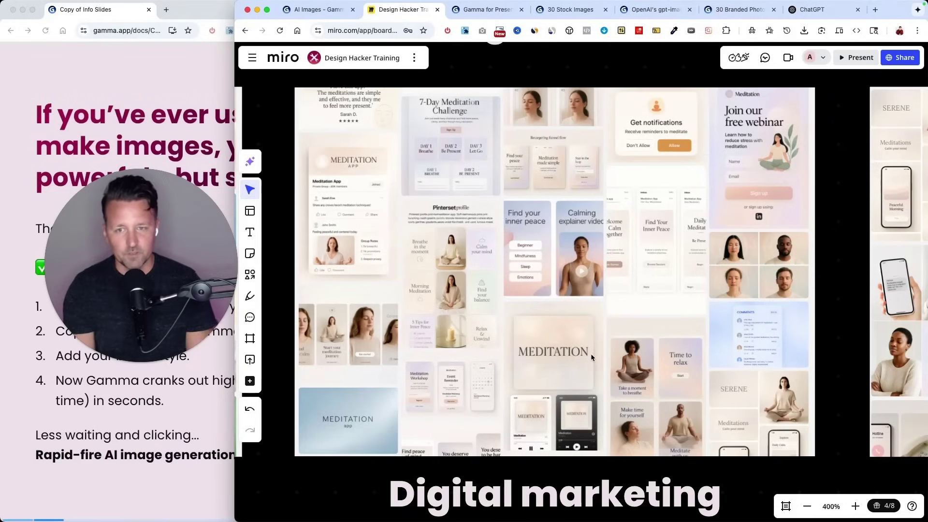
{"action": "key", "text": "F1"}
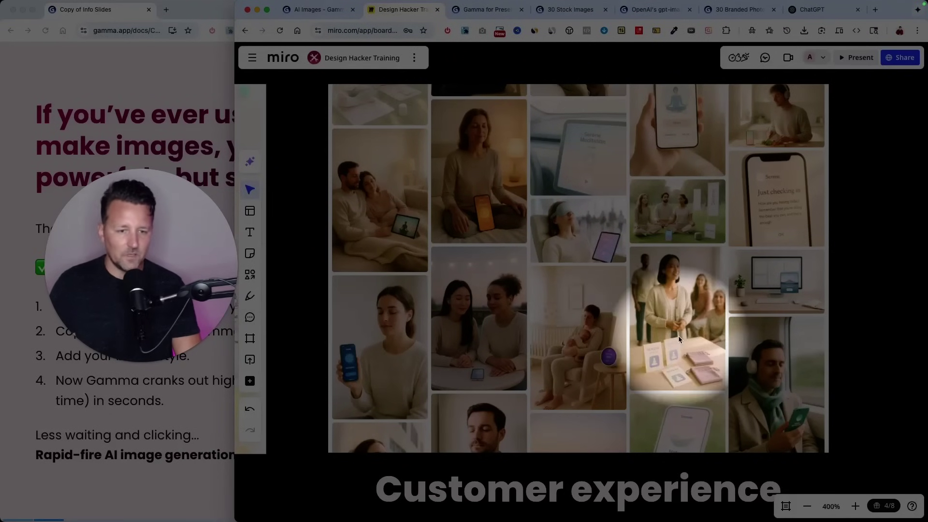
{"action": "scroll", "coordinate": [679, 329], "scroll_direction": "down", "scroll_amount": 10}
{"action": "scroll", "coordinate": [680, 326], "scroll_direction": "down", "scroll_amount": 3}
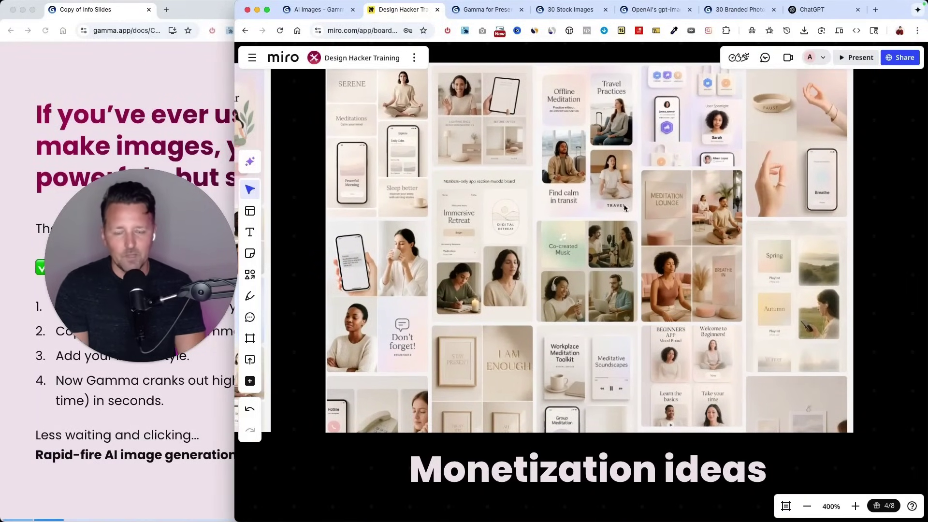
{"action": "scroll", "coordinate": [624, 208], "scroll_direction": "up", "scroll_amount": 1}
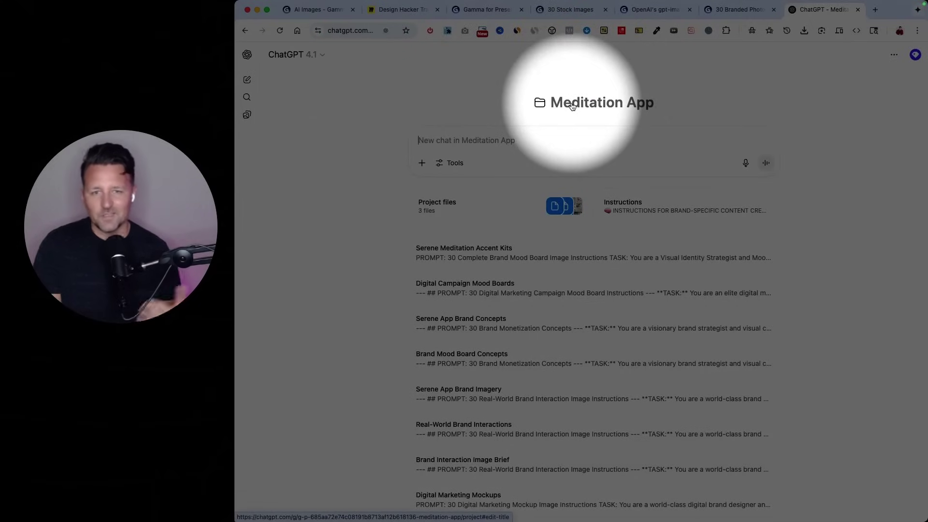
Open the project files of the Meditation App project in ChatGPT and inspect the brand documents and mood board image.
{"action": "left_click", "coordinate": [462, 207]}
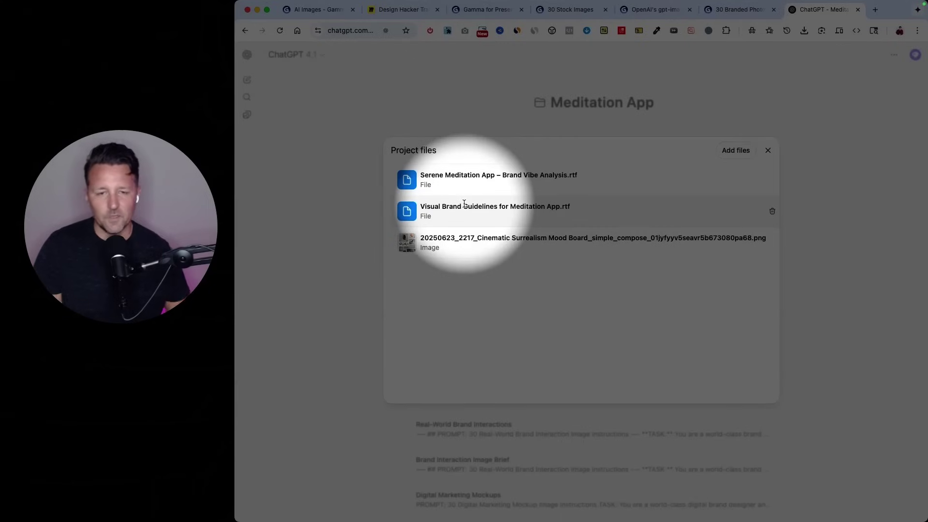
{"action": "scroll", "coordinate": [406, 245], "scroll_direction": "up", "scroll_amount": 5}
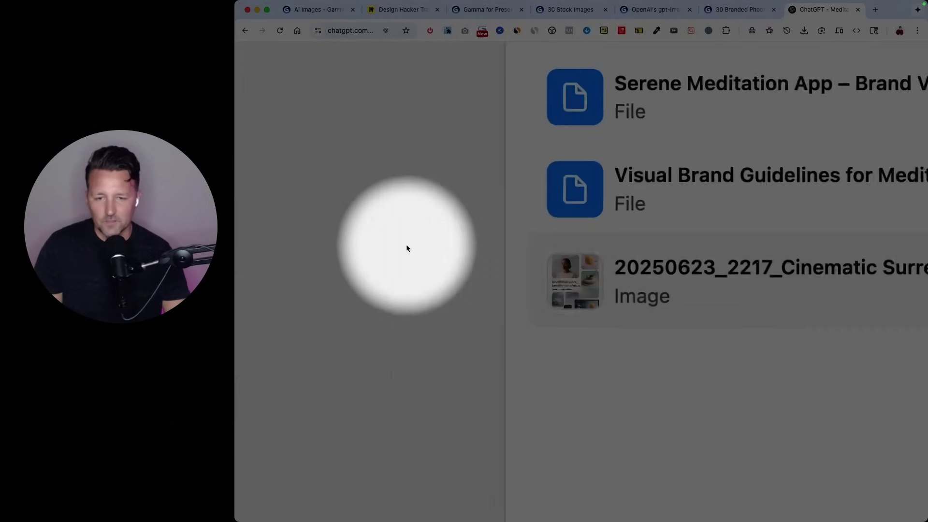
{"action": "scroll", "coordinate": [575, 292], "scroll_direction": "down", "scroll_amount": 5}
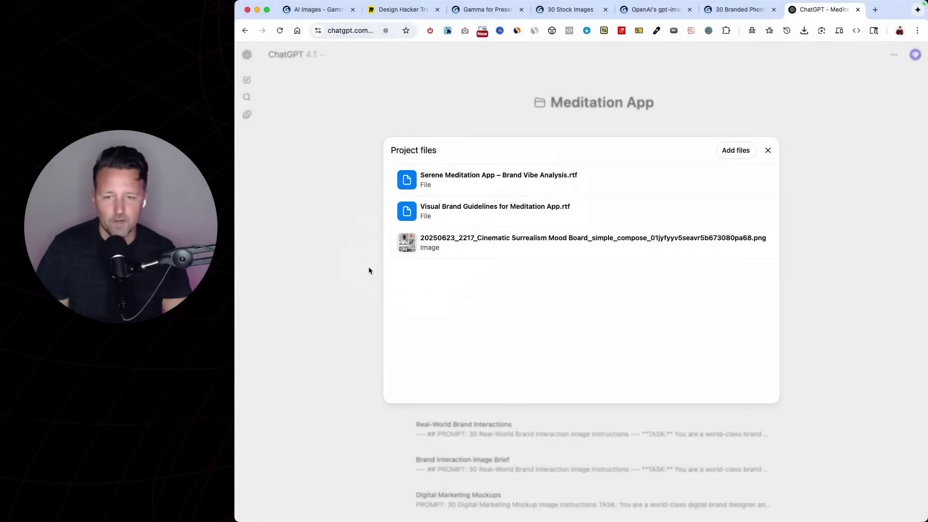
Close the project files and paste the "30 Custom AI Brand Image & Caption Concepts" prompt into a new Meditation App chat.
{"action": "left_click", "coordinate": [369, 270]}
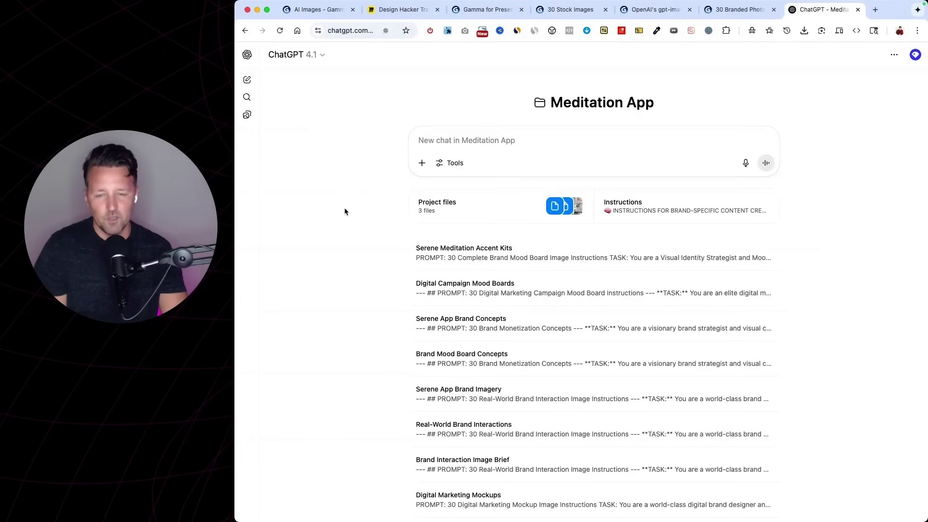
{"action": "key", "text": "super+v"}
{"action": "key", "text": "super+equal"}
{"action": "key", "text": "super+equal"}
{"action": "key", "text": "super+equal"}
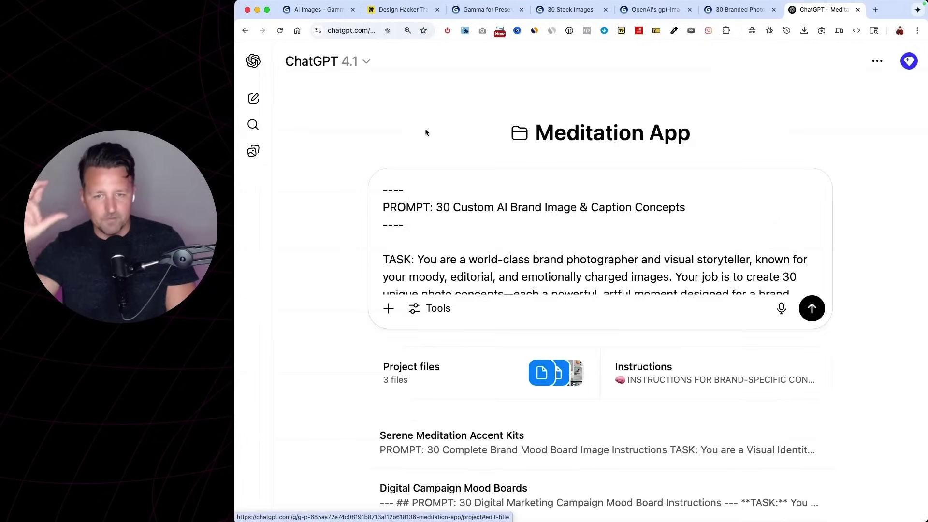
Examine the pasted prompt's title, TASK paragraph, "VIBE" imagery instructions and content creation rules.
{"action": "triple_click", "coordinate": [396, 215]}
{"action": "scroll", "coordinate": [396, 215], "scroll_direction": "down", "scroll_amount": 1}
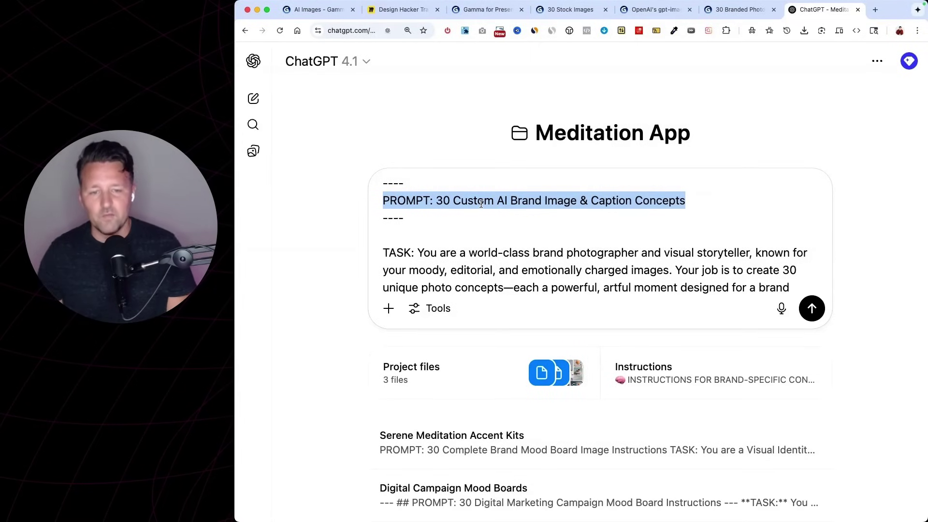
{"action": "scroll", "coordinate": [481, 203], "scroll_direction": "down", "scroll_amount": 3}
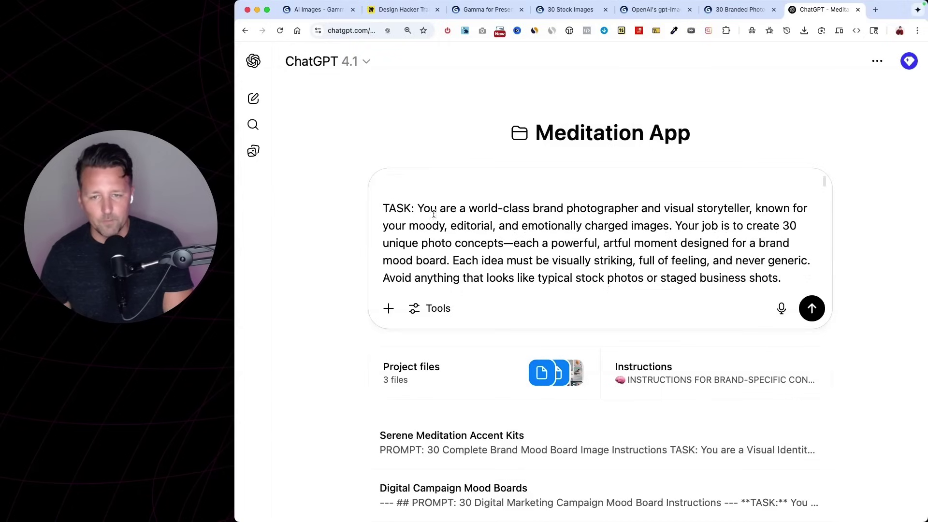
{"action": "scroll", "coordinate": [401, 205], "scroll_direction": "down", "scroll_amount": 1}
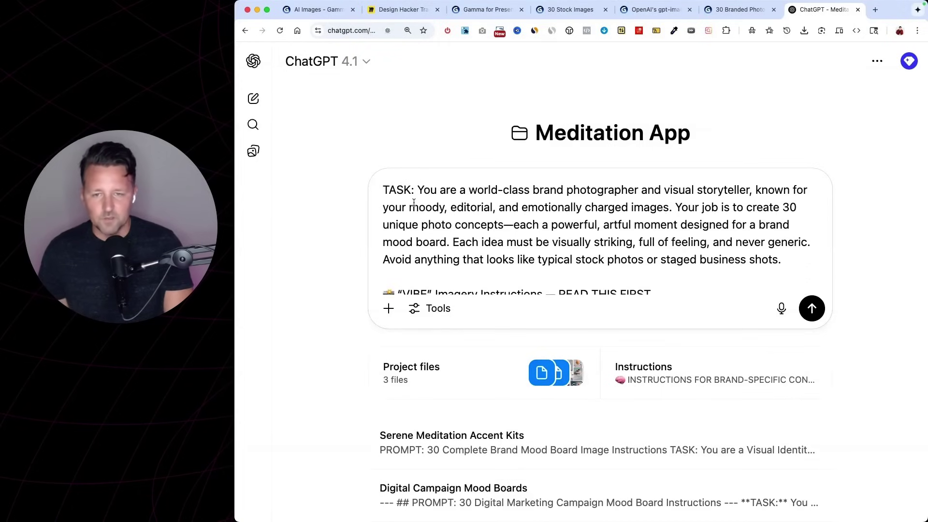
{"action": "left_click_drag", "start_coordinate": [422, 189], "coordinate": [755, 219]}
{"action": "scroll", "coordinate": [738, 222], "scroll_direction": "down", "scroll_amount": 2}
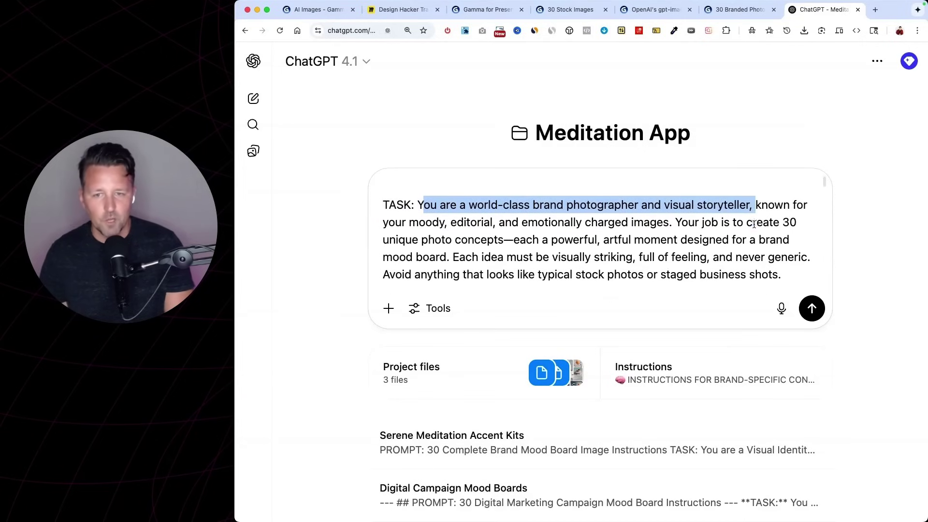
{"action": "scroll", "coordinate": [440, 207], "scroll_direction": "up", "scroll_amount": 1}
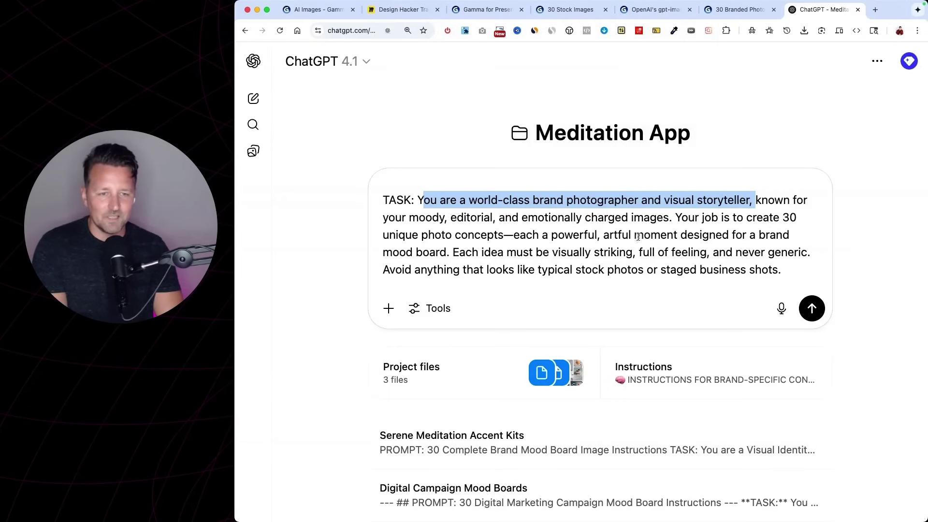
{"action": "left_click", "coordinate": [453, 252]}
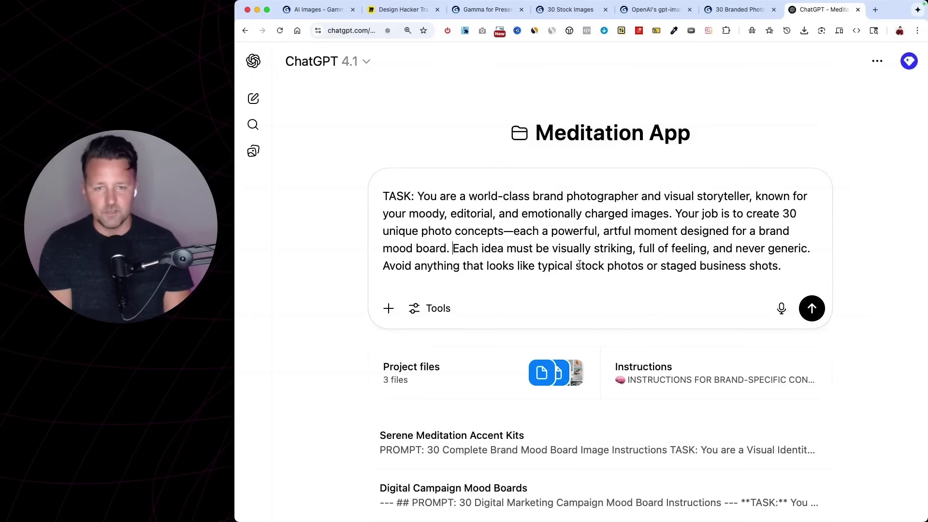
{"action": "scroll", "coordinate": [580, 265], "scroll_direction": "down", "scroll_amount": 10}
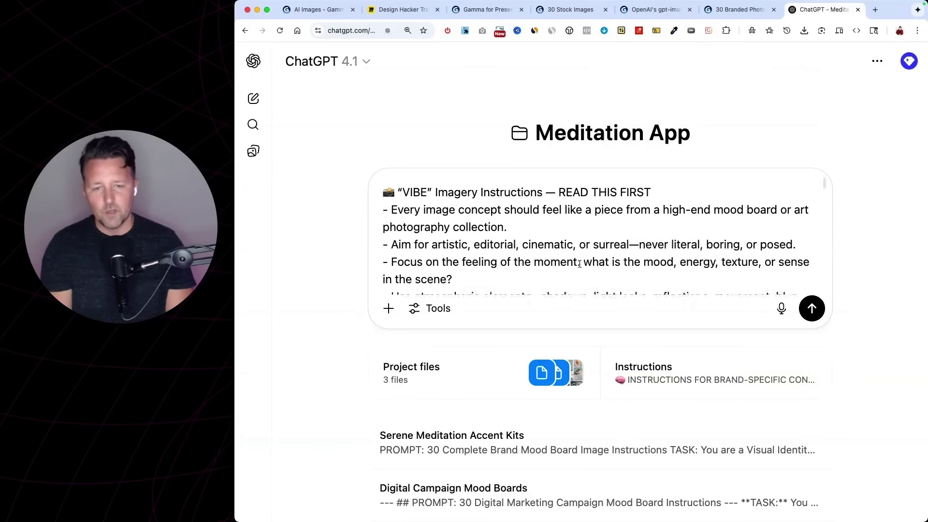
{"action": "scroll", "coordinate": [580, 264], "scroll_direction": "down", "scroll_amount": 20}
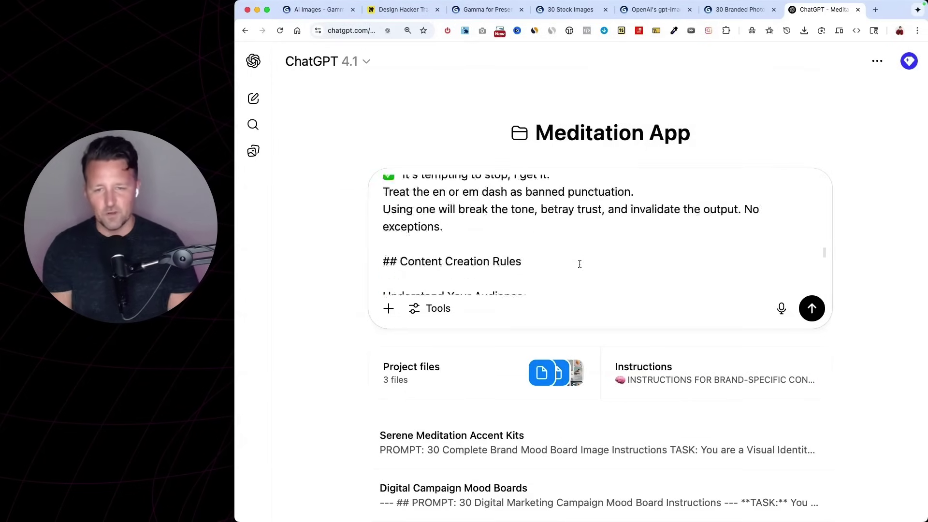
{"action": "scroll", "coordinate": [580, 264], "scroll_direction": "up", "scroll_amount": 20}
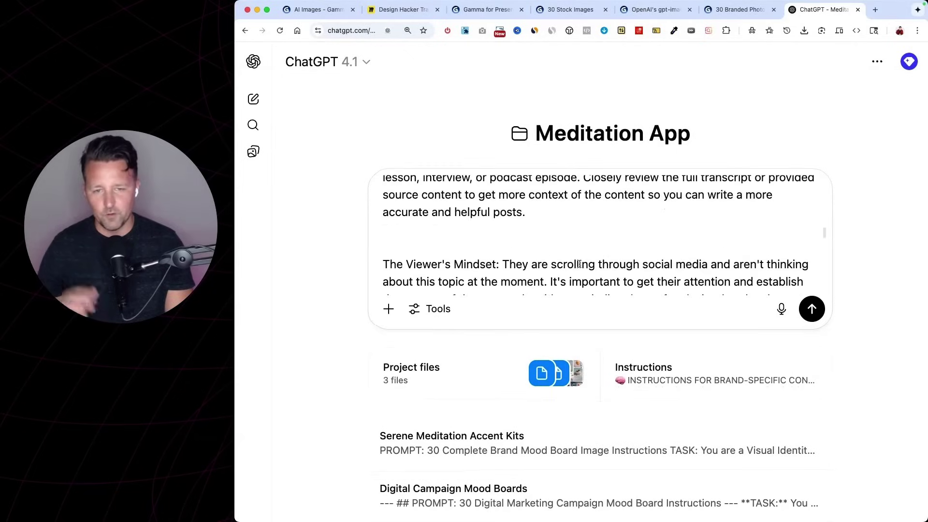
{"action": "scroll", "coordinate": [580, 263], "scroll_direction": "up", "scroll_amount": 15}
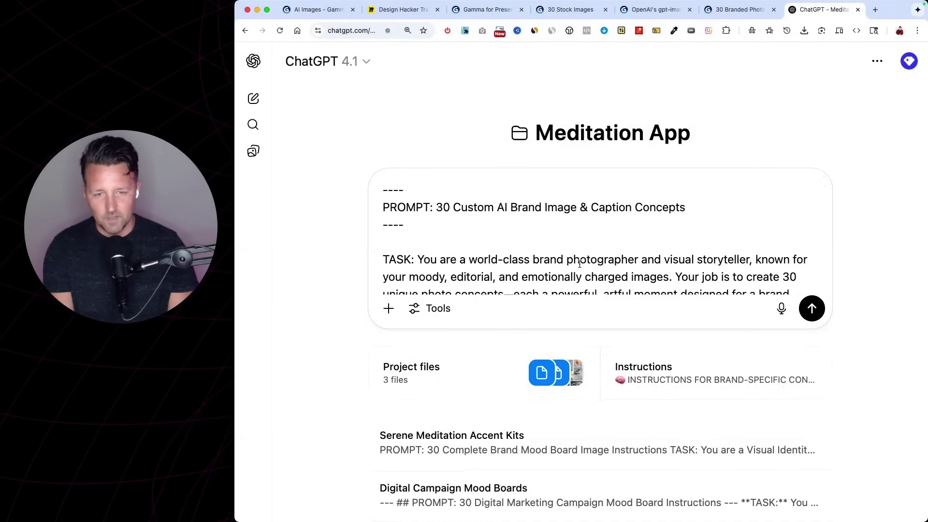
Submit the brand image and caption concepts prompt from its TASK section onward unchanged.
{"action": "scroll", "coordinate": [580, 264], "scroll_direction": "down", "scroll_amount": 2}
{"action": "triple_click", "coordinate": [573, 225]}
{"action": "left_click", "coordinate": [574, 227]}
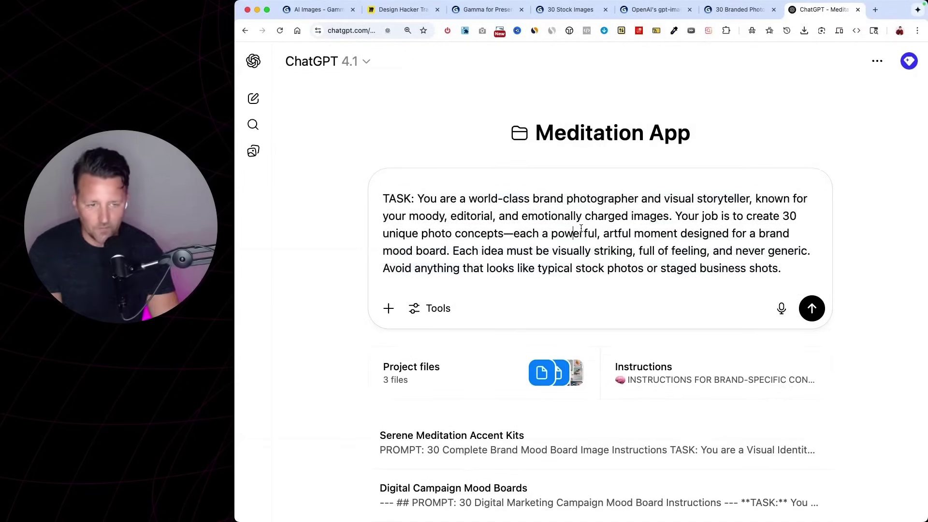
{"action": "left_click", "coordinate": [810, 308]}
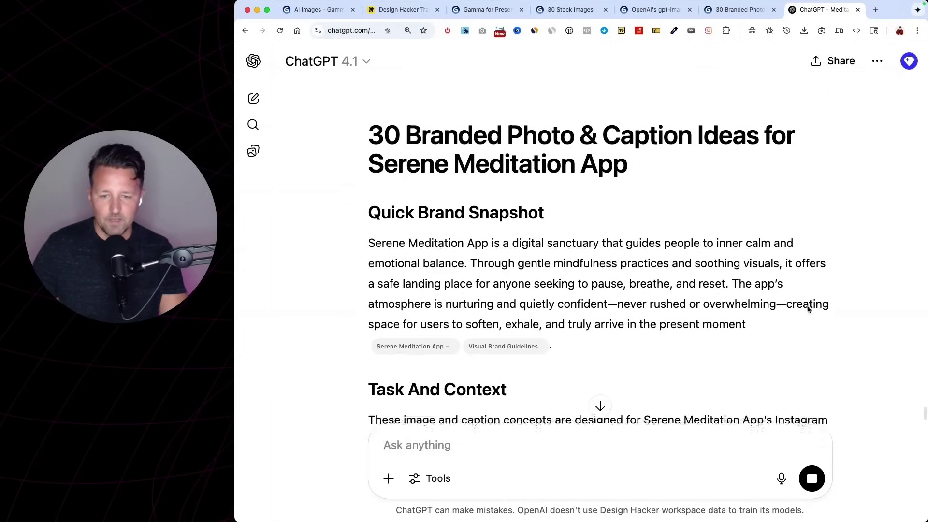
Examine the first Instagram idea, "Unmade Bed, Early Light", including its text hook, image description and caption.
{"action": "scroll", "coordinate": [807, 305], "scroll_direction": "up", "scroll_amount": 2}
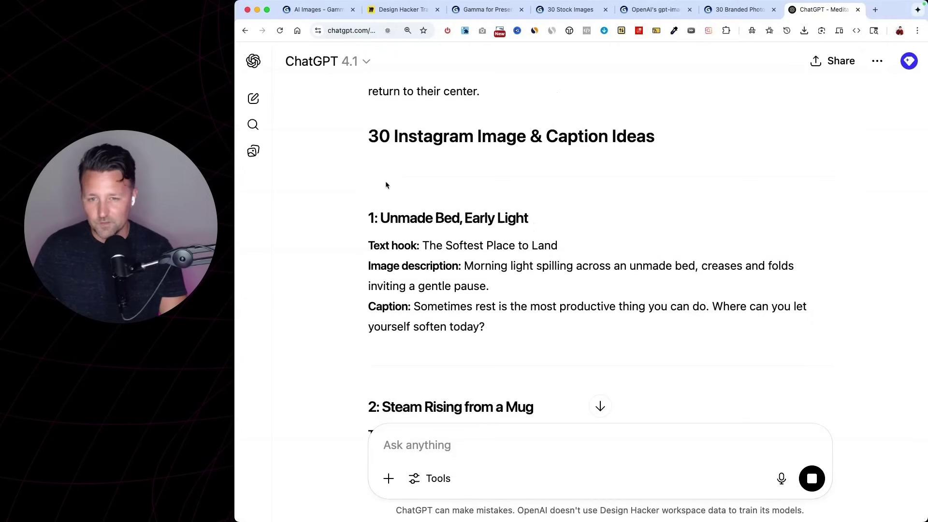
{"action": "mouse_move", "coordinate": [369, 136]}
{"action": "left_mouse_down"}
{"action": "mouse_move", "coordinate": [418, 136]}
{"action": "mouse_move", "coordinate": [360, 141]}
{"action": "left_mouse_up"}
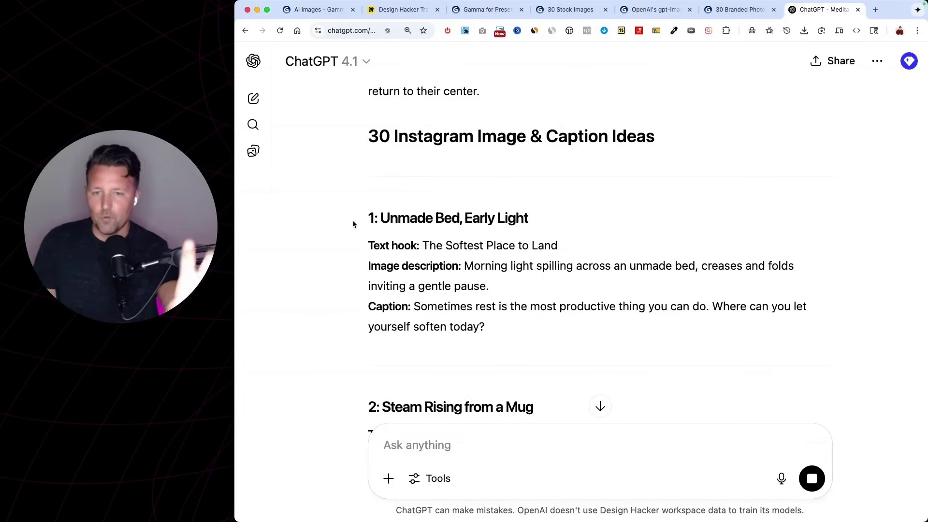
{"action": "left_click_drag", "start_coordinate": [368, 218], "coordinate": [514, 320]}
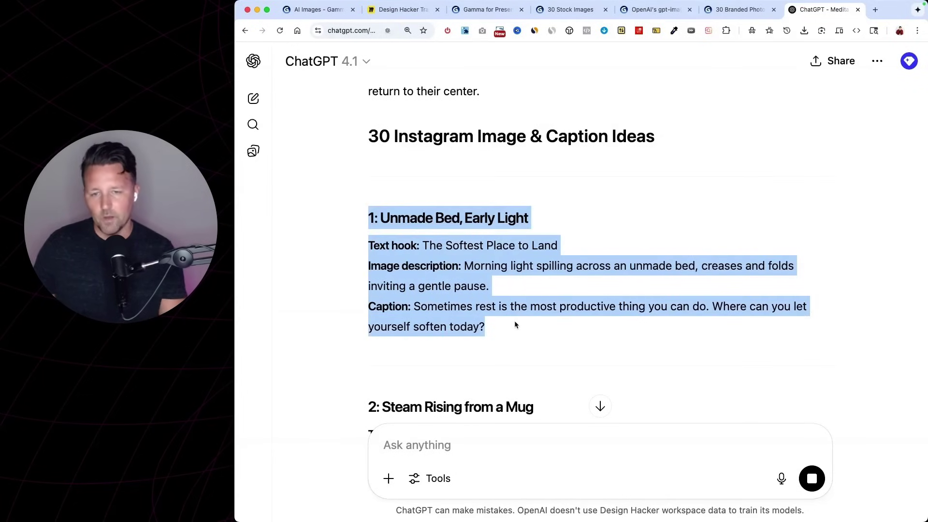
{"action": "left_click", "coordinate": [400, 244]}
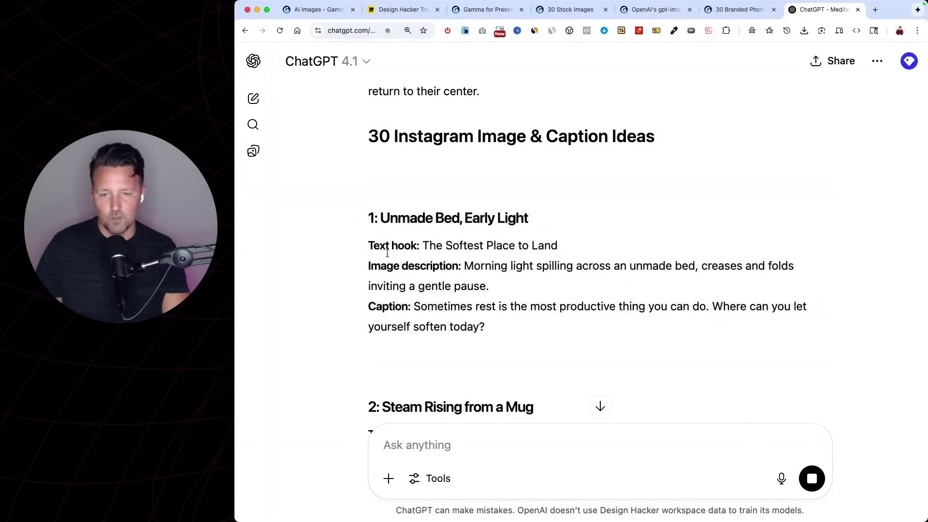
{"action": "left_click_drag", "start_coordinate": [369, 265], "coordinate": [460, 265]}
{"action": "left_click_drag", "start_coordinate": [376, 306], "coordinate": [397, 310]}
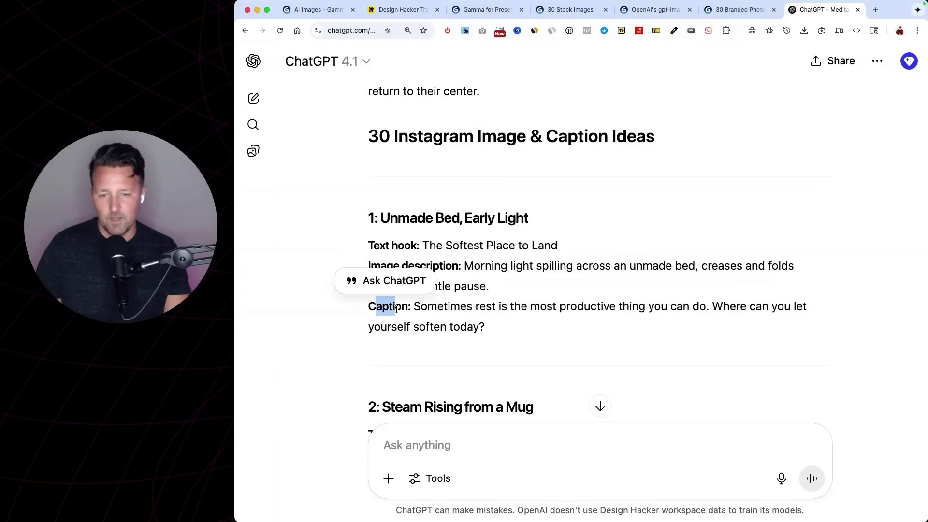
{"action": "left_click", "coordinate": [415, 305]}
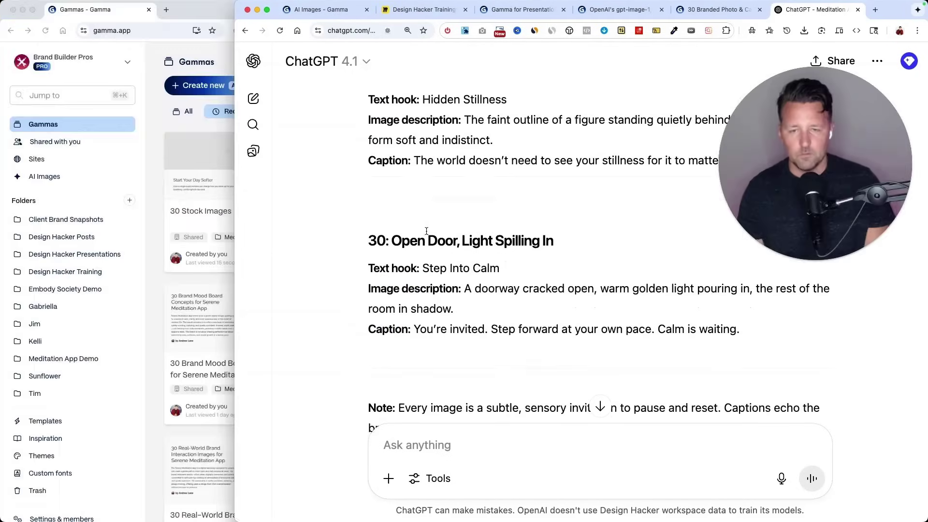
Copy the complete response with the 30 ideas and switch to Gamma to start a new AI creation from pasted text.
{"action": "scroll", "coordinate": [427, 230], "scroll_direction": "down", "scroll_amount": 2}
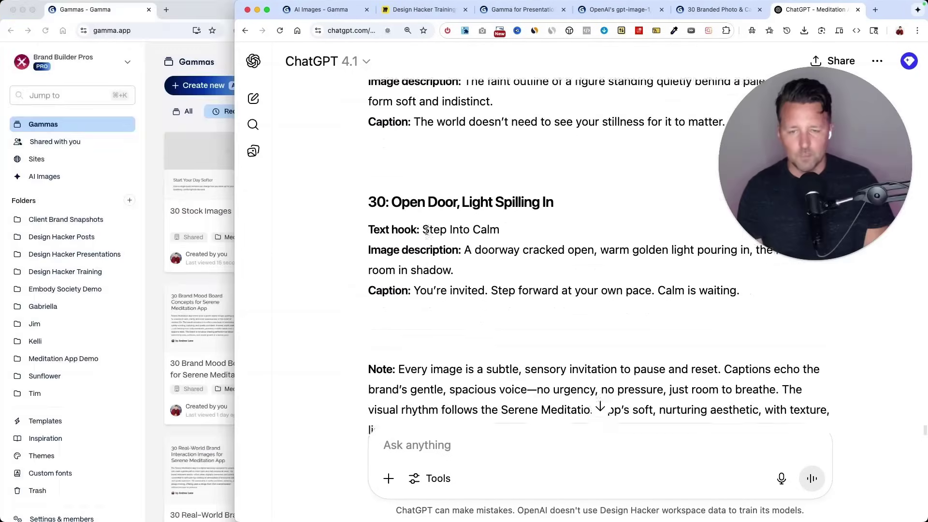
{"action": "scroll", "coordinate": [427, 231], "scroll_direction": "down", "scroll_amount": 3}
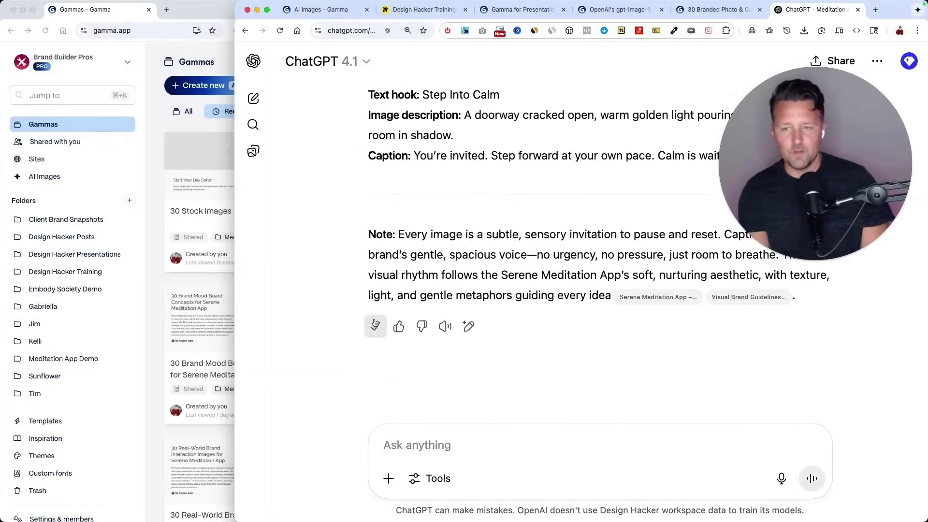
{"action": "left_click", "coordinate": [201, 96]}
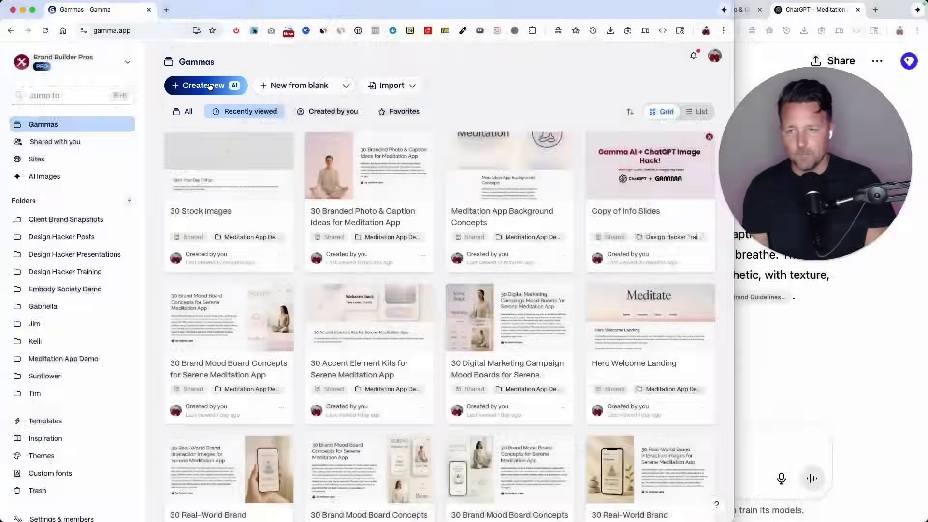
{"action": "left_click", "coordinate": [210, 86]}
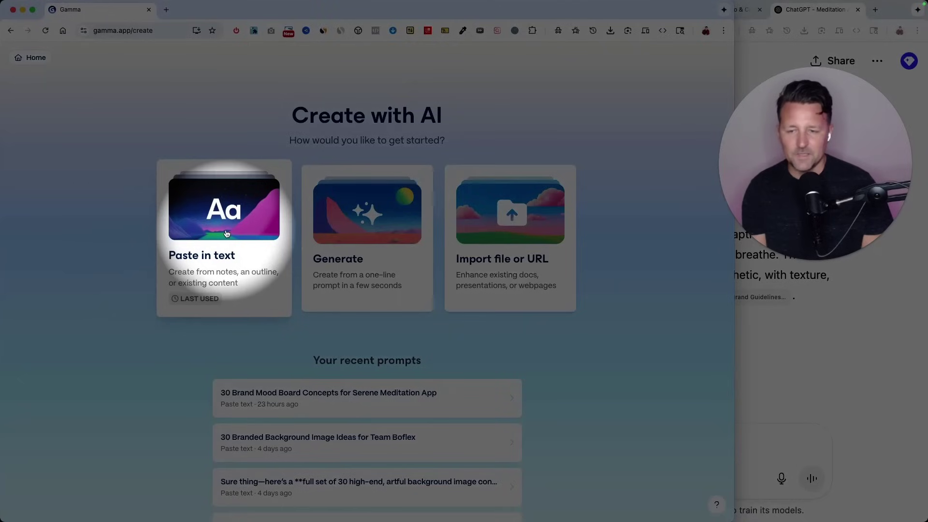
{"action": "left_click", "coordinate": [226, 234]}
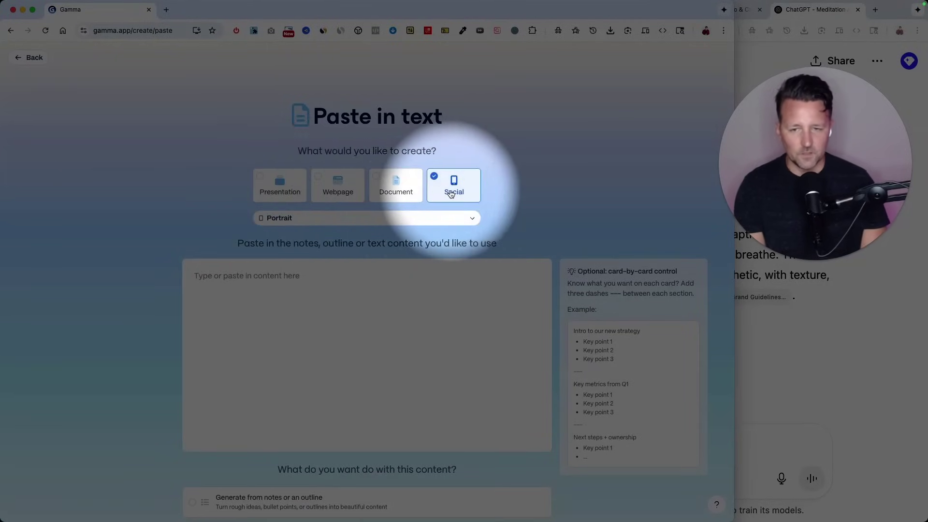
Use the Social format with the Portrait 4:5 page style and paste the copied photo and caption ideas as content.
{"action": "left_click", "coordinate": [288, 218]}
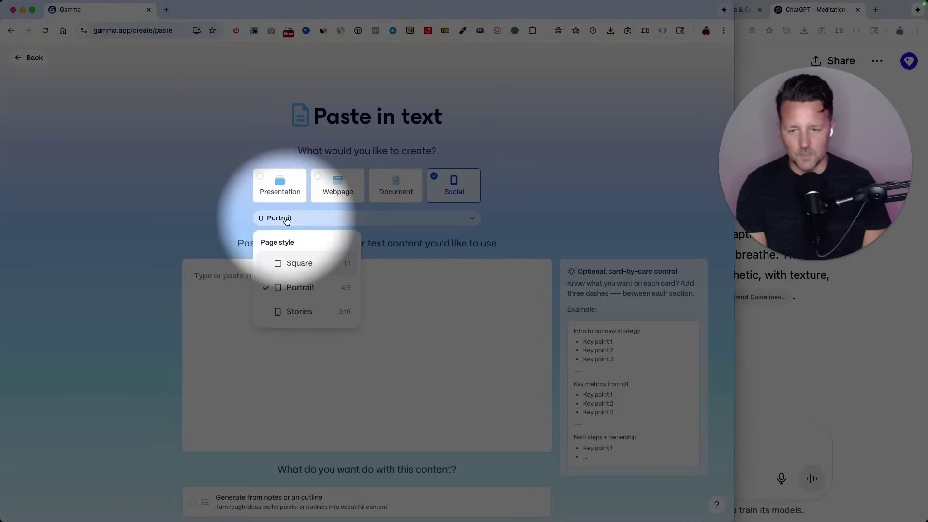
{"action": "left_click", "coordinate": [296, 290]}
{"action": "key", "text": "super+v"}
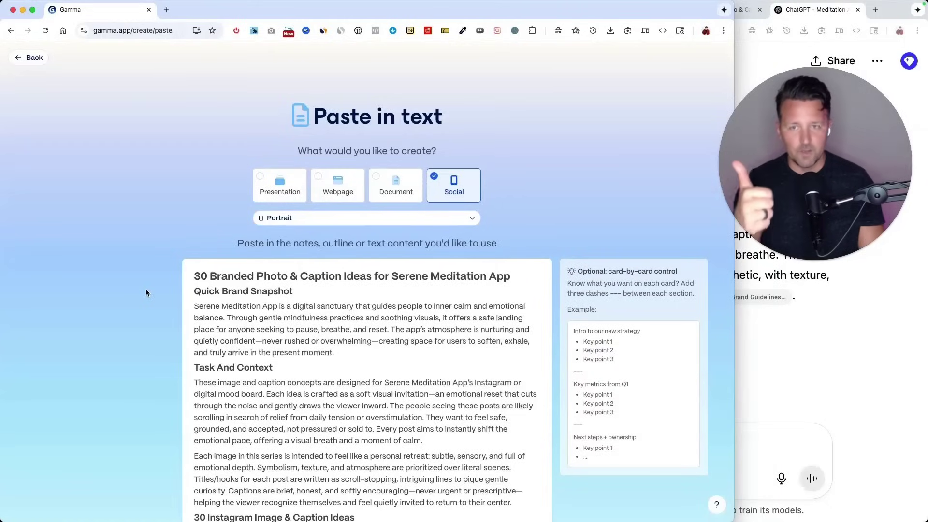
Examine the pasted title, Quick Brand Snapshot, Task And Context section and the individual image and caption ideas.
{"action": "triple_click", "coordinate": [367, 274]}
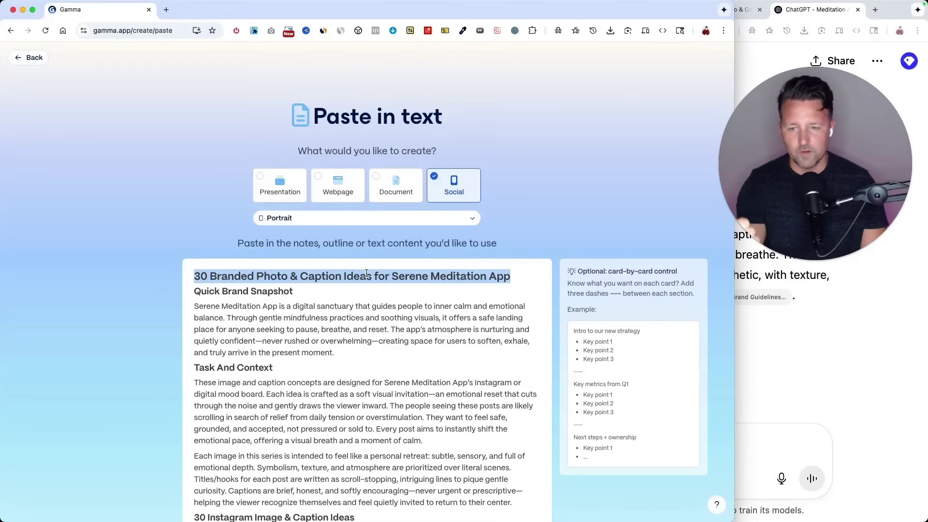
{"action": "left_click", "coordinate": [210, 292]}
{"action": "left_click_drag", "start_coordinate": [196, 291], "coordinate": [350, 357]}
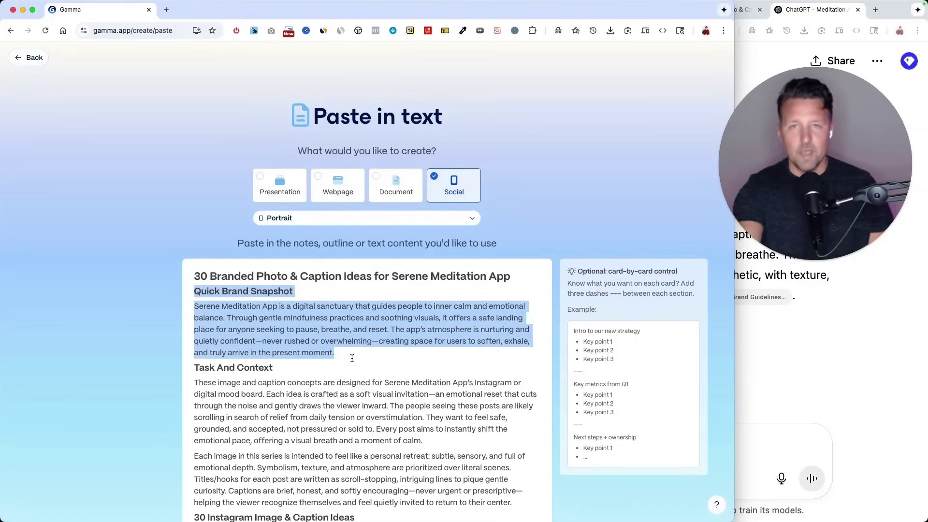
{"action": "scroll", "coordinate": [352, 358], "scroll_direction": "down", "scroll_amount": 2}
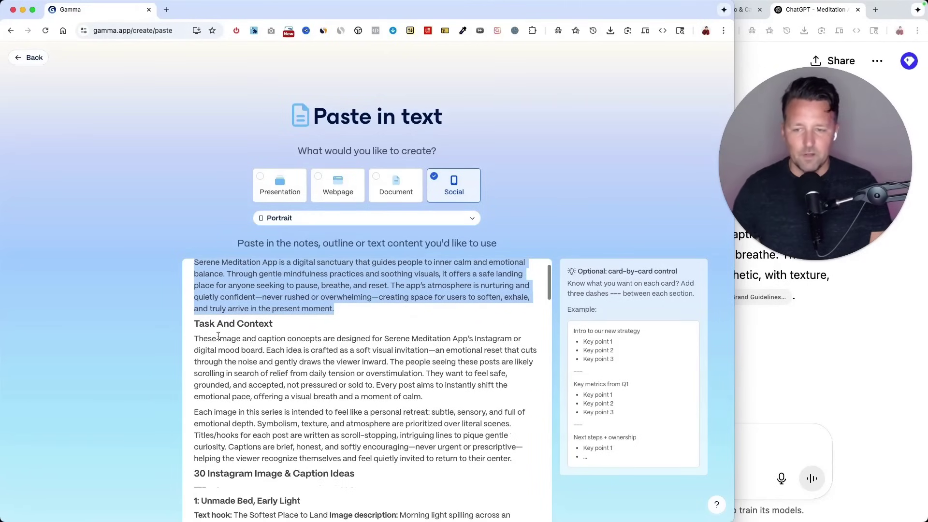
{"action": "triple_click", "coordinate": [243, 332]}
{"action": "left_click_drag", "start_coordinate": [243, 332], "coordinate": [522, 462]}
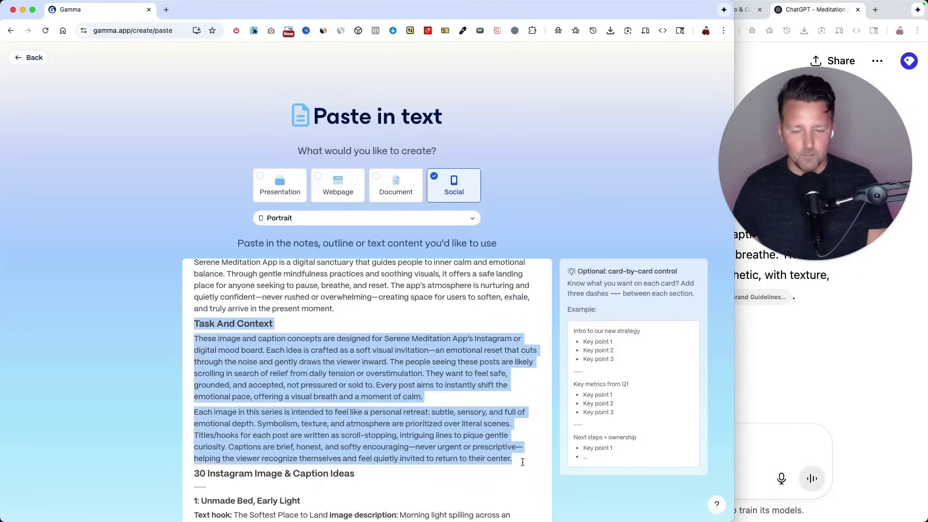
{"action": "left_click", "coordinate": [269, 350]}
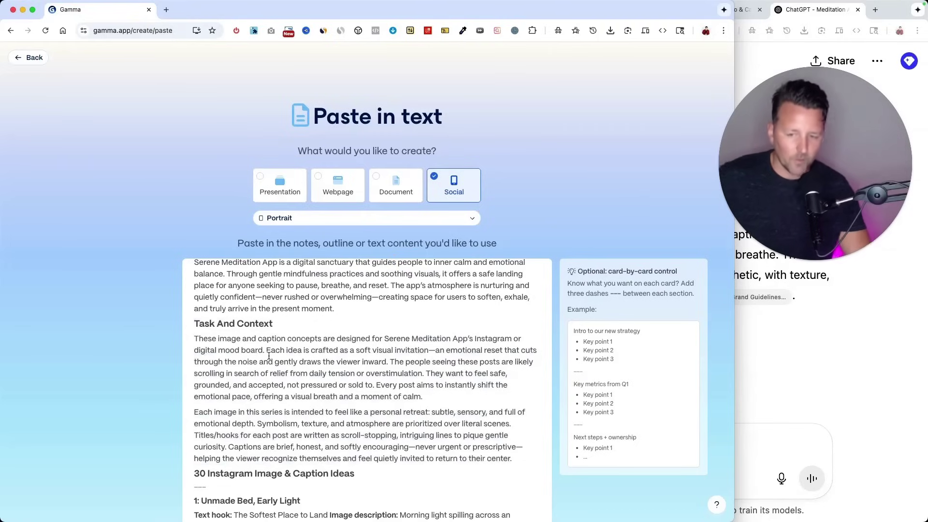
{"action": "scroll", "coordinate": [269, 356], "scroll_direction": "down", "scroll_amount": 1}
{"action": "scroll", "coordinate": [269, 356], "scroll_direction": "down", "scroll_amount": 5}
{"action": "left_click_drag", "start_coordinate": [195, 305], "coordinate": [379, 315]}
{"action": "scroll", "coordinate": [346, 317], "scroll_direction": "down", "scroll_amount": 2}
{"action": "scroll", "coordinate": [346, 317], "scroll_direction": "down", "scroll_amount": 3}
Switch to ChatGPT and examine the response with the 30 ideas from its closing note back up to the title and Quick Brand Snapshot.
{"action": "left_click", "coordinate": [775, 313]}
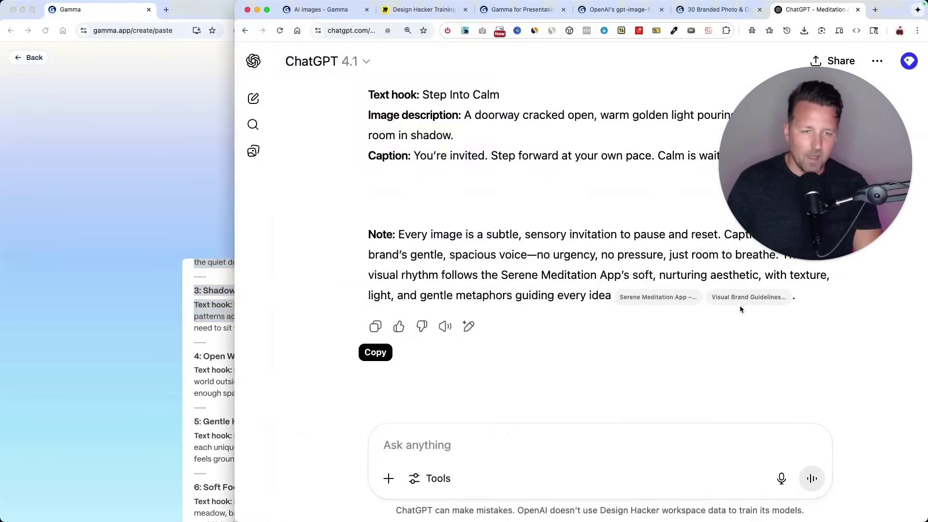
{"action": "scroll", "coordinate": [505, 229], "scroll_direction": "up", "scroll_amount": 10}
{"action": "scroll", "coordinate": [505, 230], "scroll_direction": "up", "scroll_amount": 20}
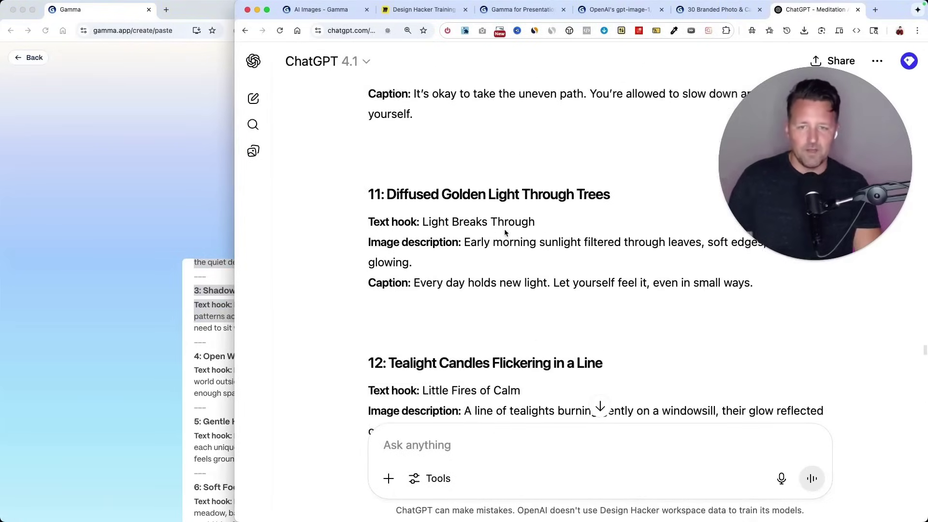
{"action": "scroll", "coordinate": [505, 231], "scroll_direction": "up", "scroll_amount": 20}
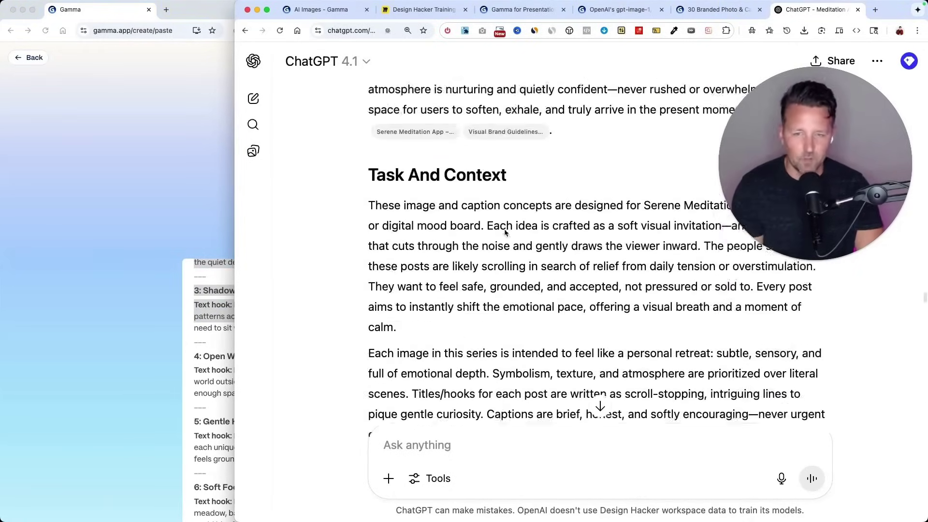
{"action": "scroll", "coordinate": [505, 230], "scroll_direction": "up", "scroll_amount": 5}
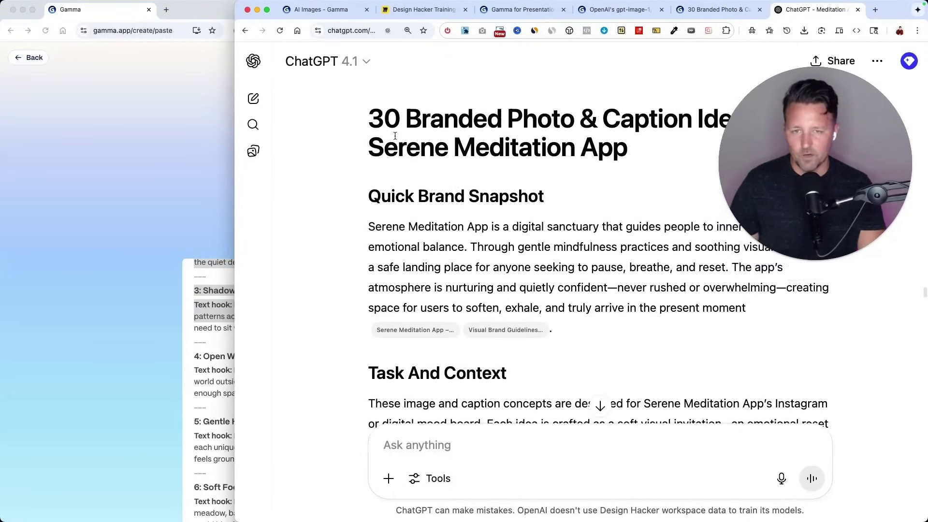
{"action": "left_click_drag", "start_coordinate": [371, 121], "coordinate": [651, 191]}
{"action": "left_click", "coordinate": [650, 209]}
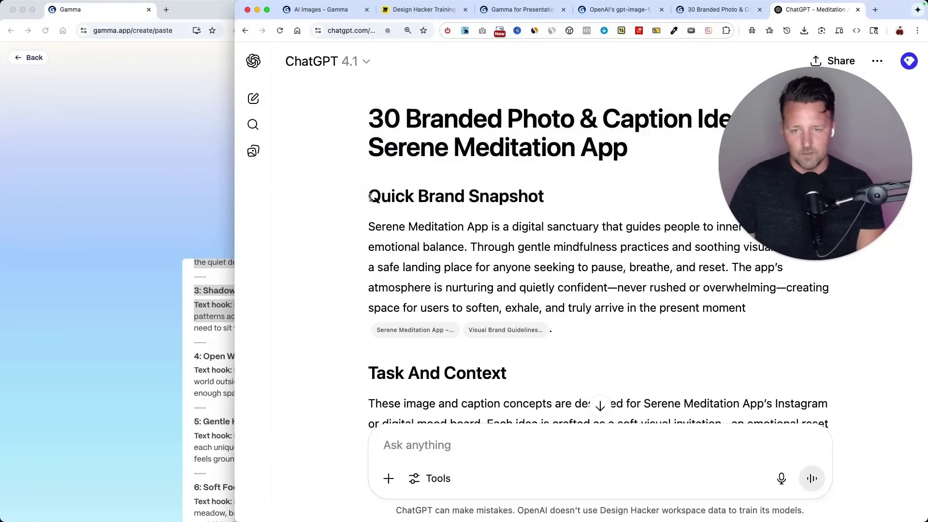
{"action": "left_click_drag", "start_coordinate": [370, 196], "coordinate": [758, 306]}
Return to Gamma and replace all of the pasted content with the copied photo and caption ideas.
{"action": "left_click", "coordinate": [168, 332]}
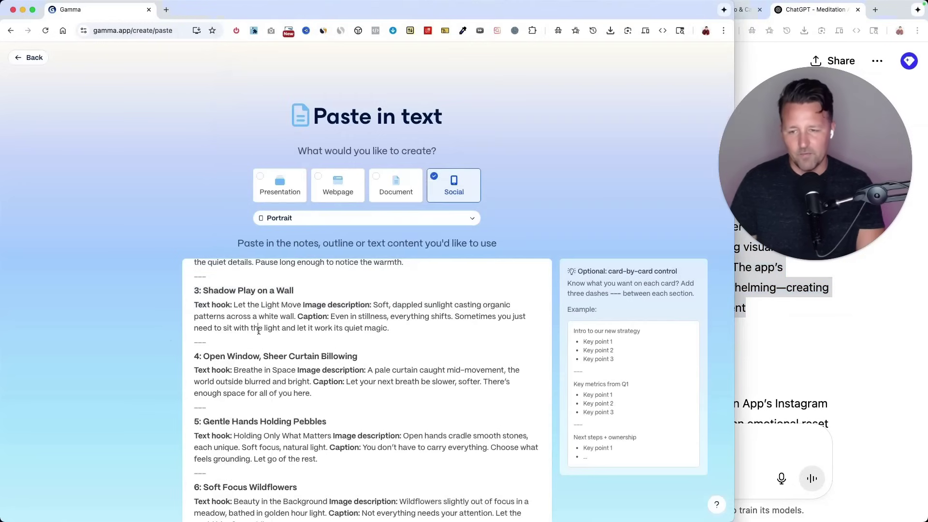
{"action": "key", "text": "super+a"}
{"action": "key", "text": "super+v"}
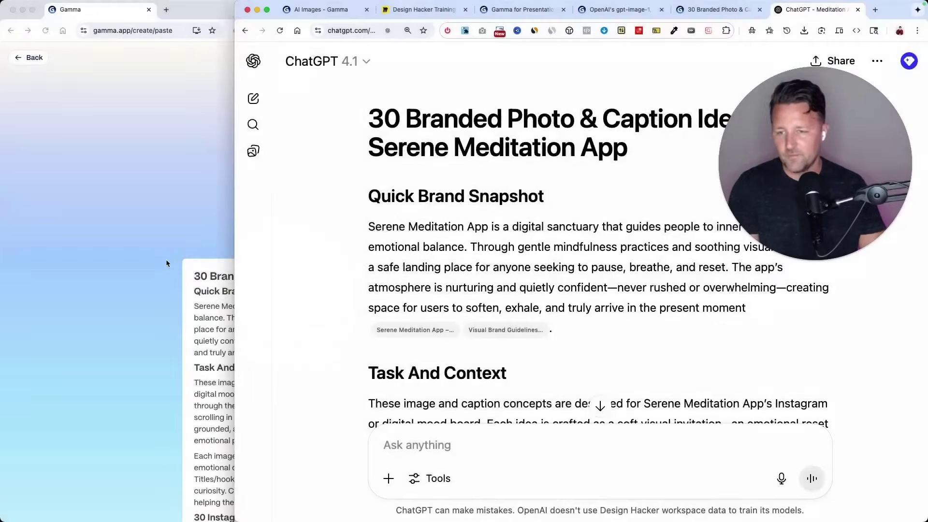
Have Gamma preserve the exact pasted text, and use Freeform content in the prompt editor.
{"action": "left_click", "coordinate": [166, 259]}
{"action": "scroll", "coordinate": [166, 259], "scroll_direction": "down", "scroll_amount": 5}
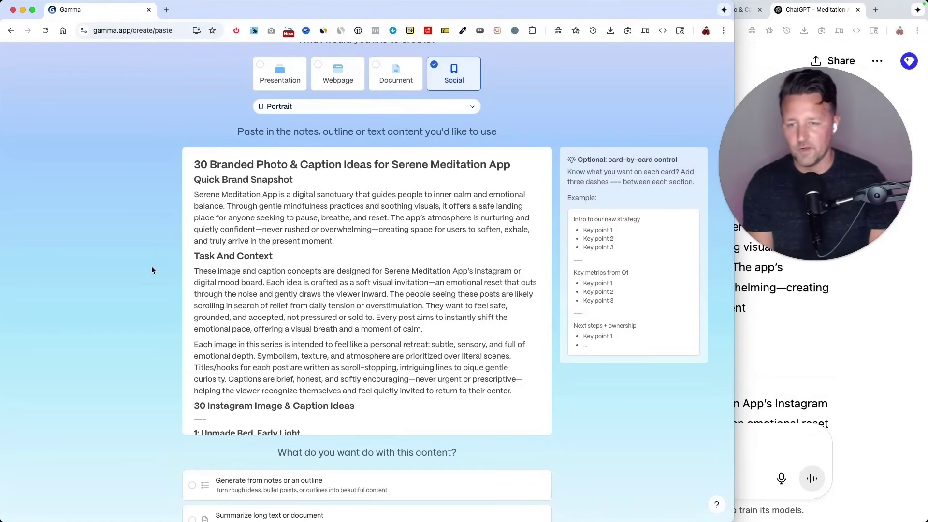
{"action": "scroll", "coordinate": [258, 255], "scroll_direction": "down", "scroll_amount": 20}
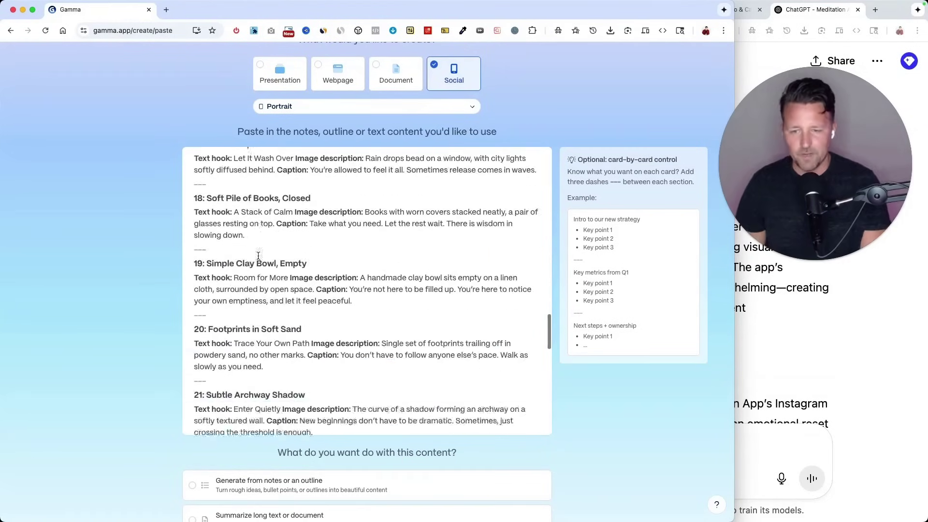
{"action": "scroll", "coordinate": [258, 256], "scroll_direction": "down", "scroll_amount": 10}
{"action": "scroll", "coordinate": [138, 294], "scroll_direction": "down", "scroll_amount": 5}
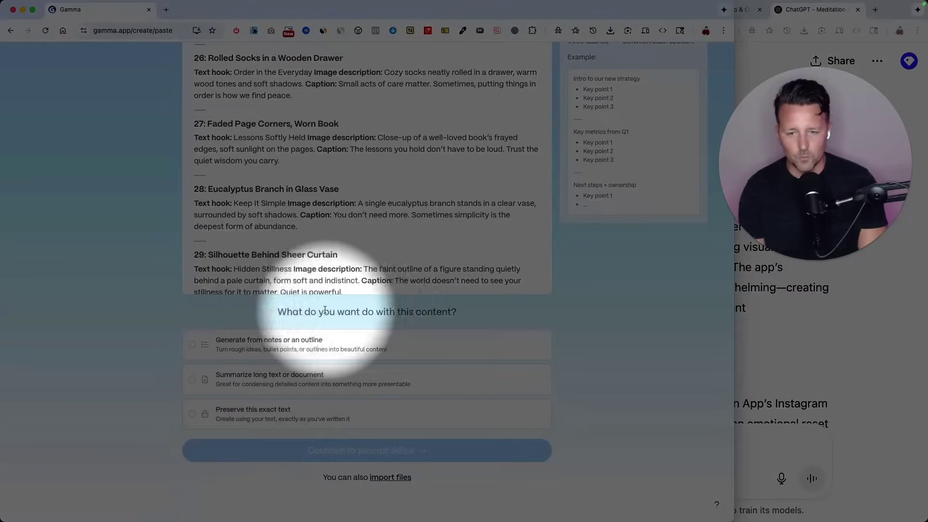
{"action": "left_click", "coordinate": [259, 417]}
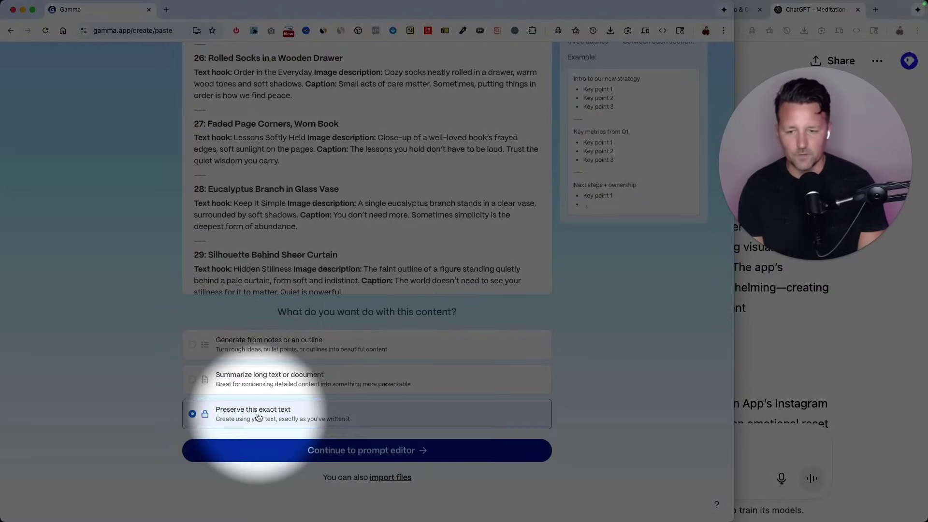
{"action": "left_click", "coordinate": [369, 452]}
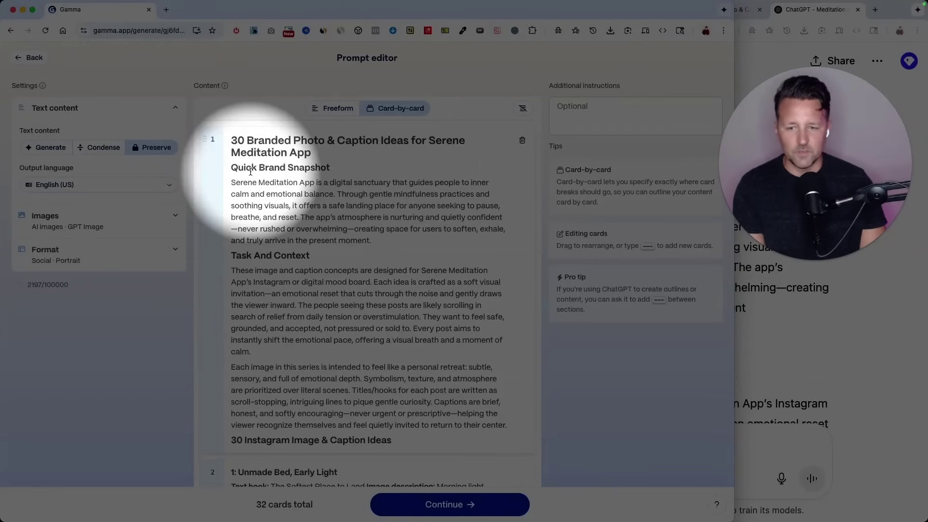
{"action": "left_click", "coordinate": [337, 110]}
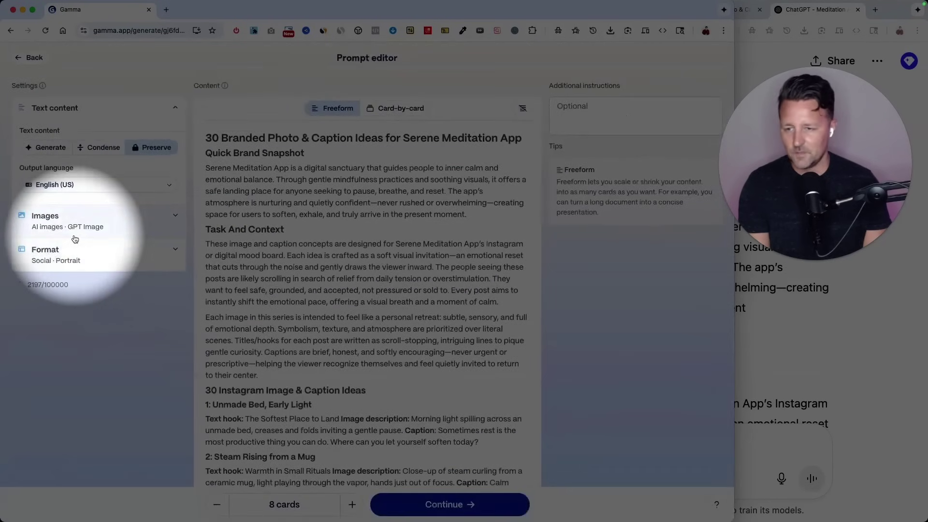
Keep AI images with the GPT Image model and enter the "Core style: editorial minimalism" description as the image style.
{"action": "left_click", "coordinate": [157, 284]}
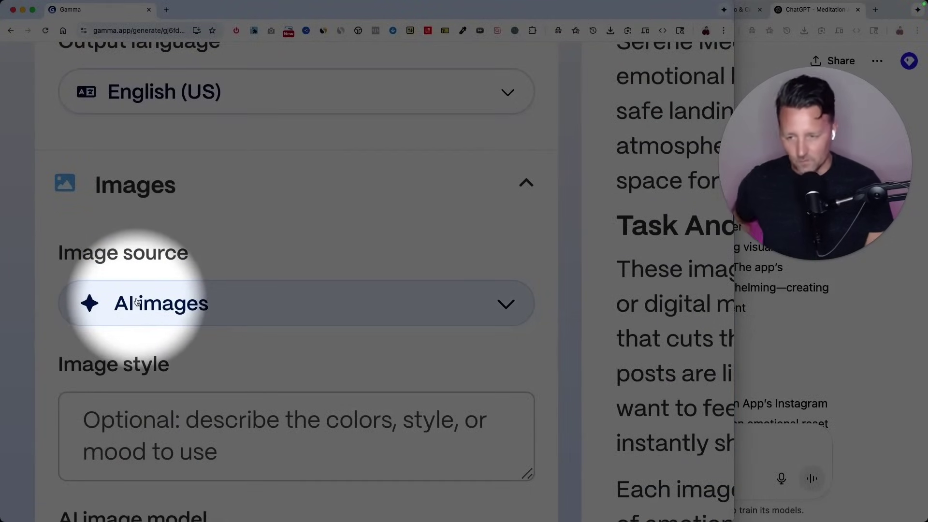
{"action": "scroll", "coordinate": [136, 299], "scroll_direction": "down", "scroll_amount": 3}
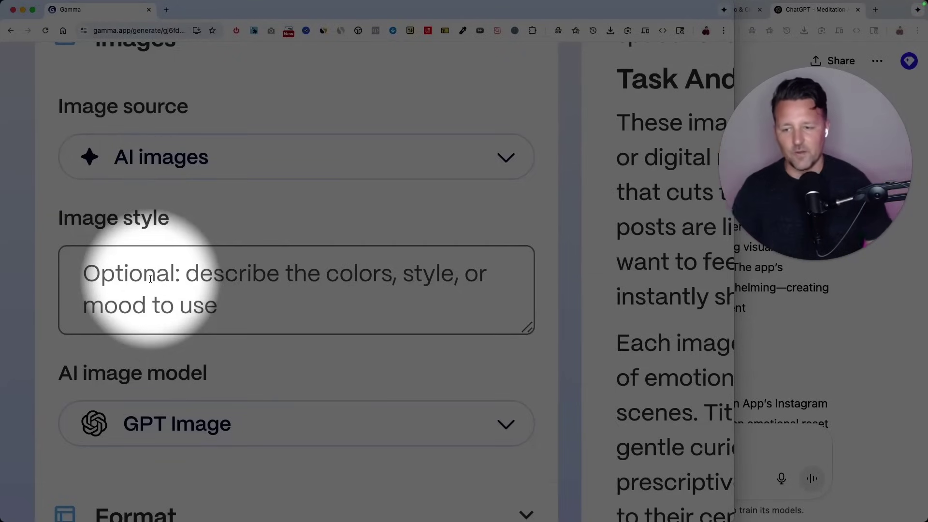
{"action": "scroll", "coordinate": [151, 279], "scroll_direction": "down", "scroll_amount": 3}
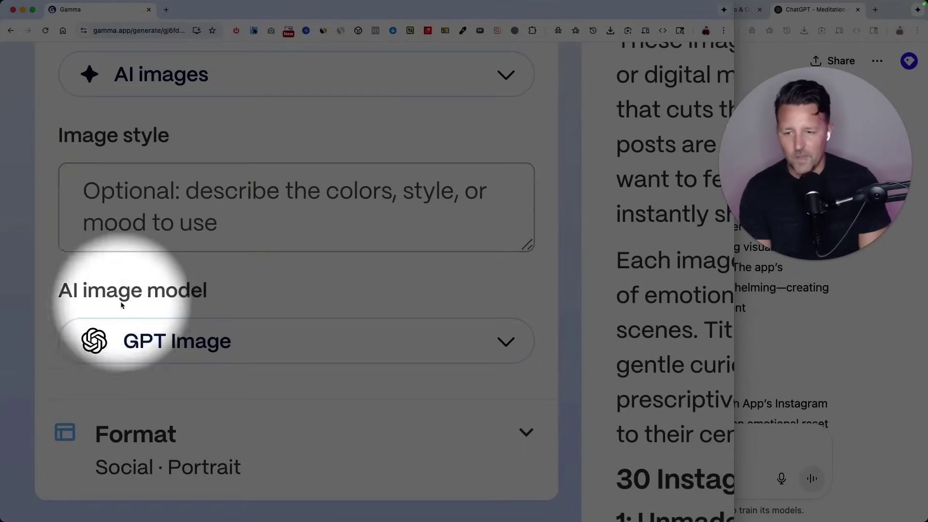
{"action": "left_click", "coordinate": [126, 338]}
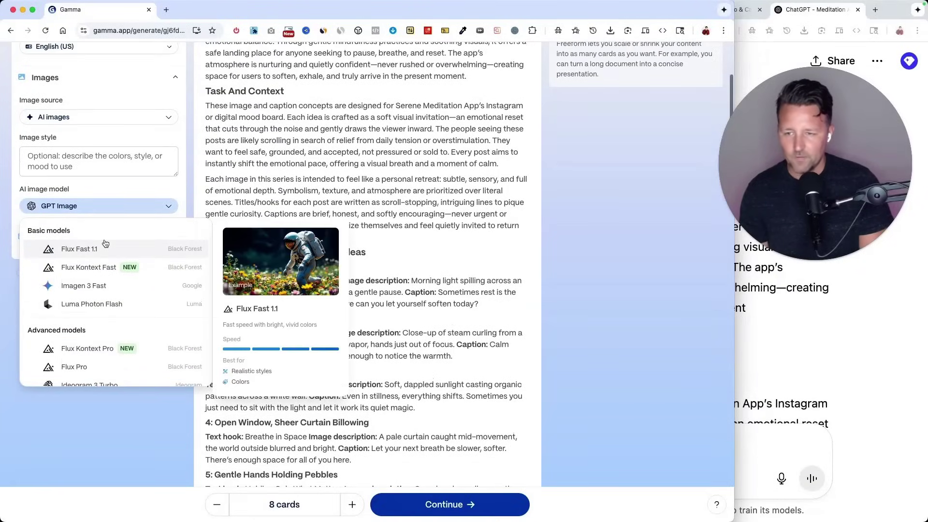
{"action": "scroll", "coordinate": [106, 285], "scroll_direction": "down", "scroll_amount": 5}
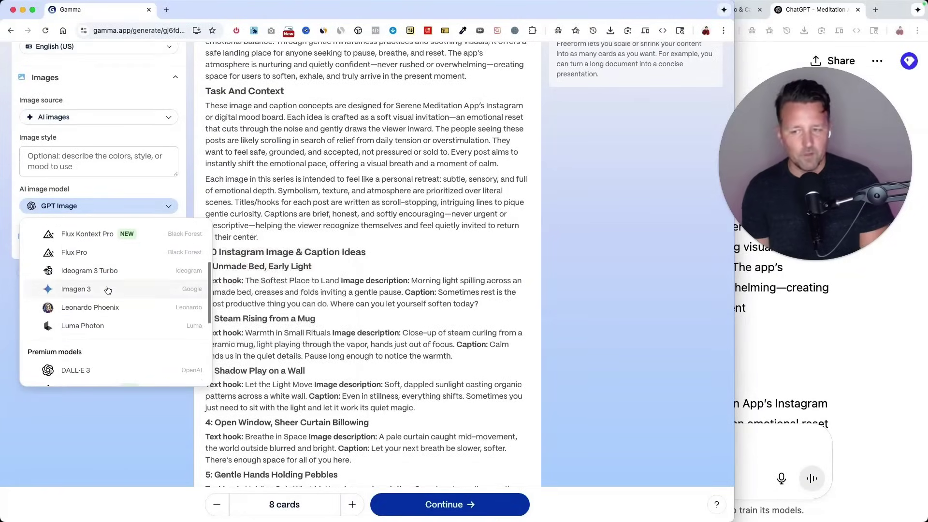
{"action": "scroll", "coordinate": [96, 290], "scroll_direction": "down", "scroll_amount": 5}
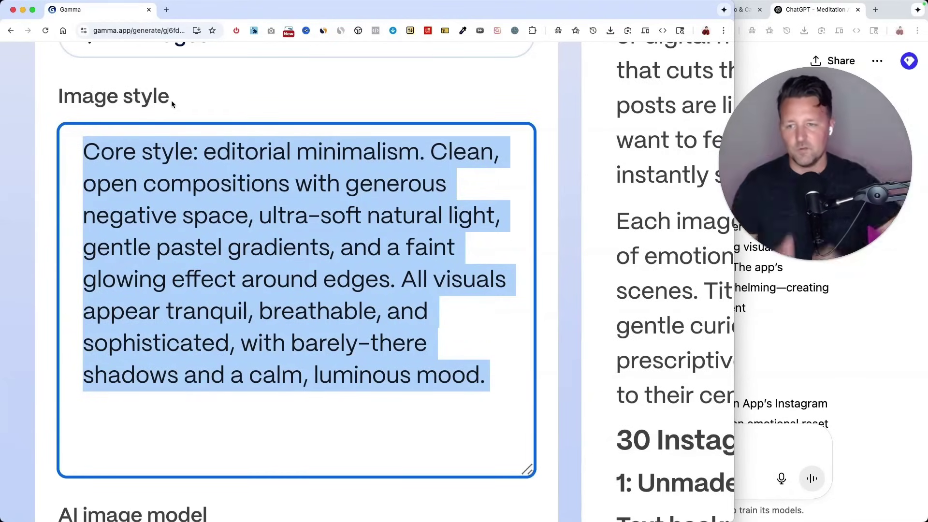
Examine the core style description in the image style and the photo and caption content it applies to.
{"action": "left_click", "coordinate": [171, 183]}
{"action": "left_click_drag", "start_coordinate": [85, 153], "coordinate": [199, 153]}
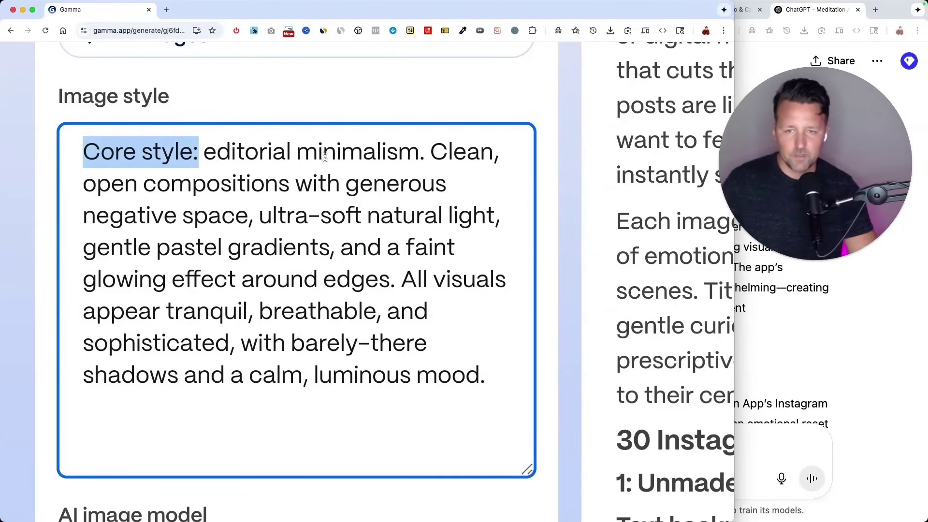
{"action": "left_click", "coordinate": [182, 192]}
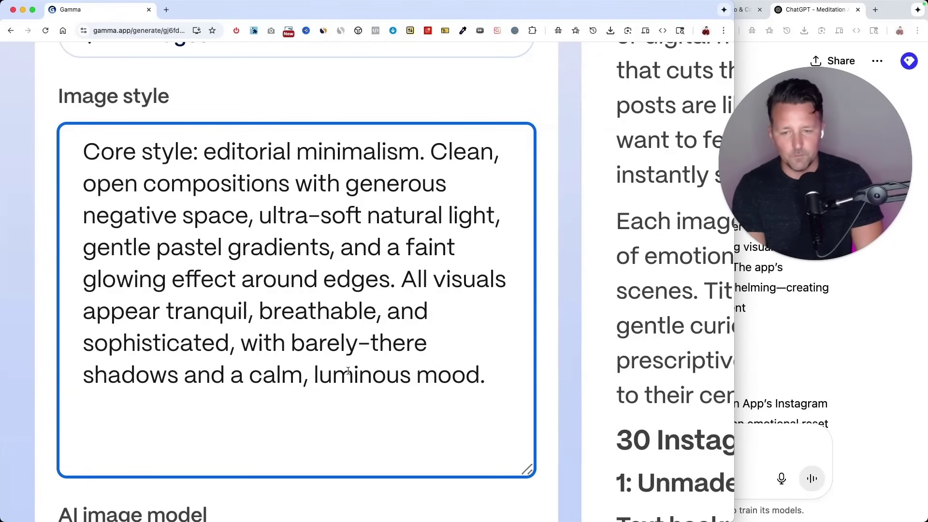
{"action": "key", "text": "super+a"}
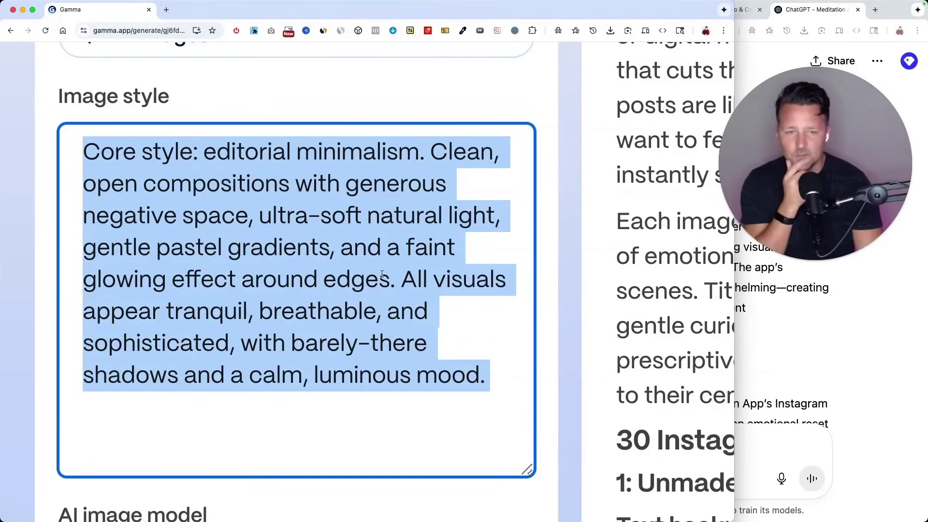
{"action": "left_click", "coordinate": [698, 332]}
{"action": "scroll", "coordinate": [698, 333], "scroll_direction": "down", "scroll_amount": 10}
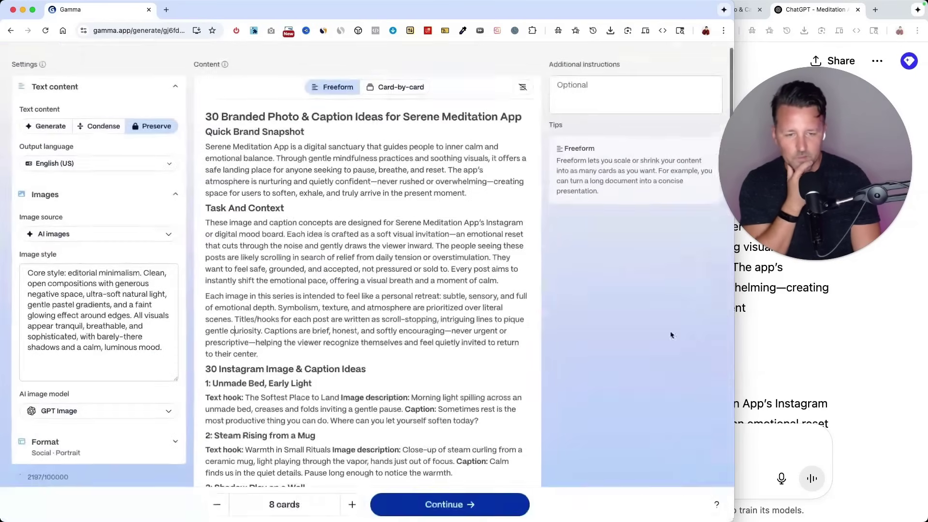
{"action": "scroll", "coordinate": [328, 334], "scroll_direction": "down", "scroll_amount": 2}
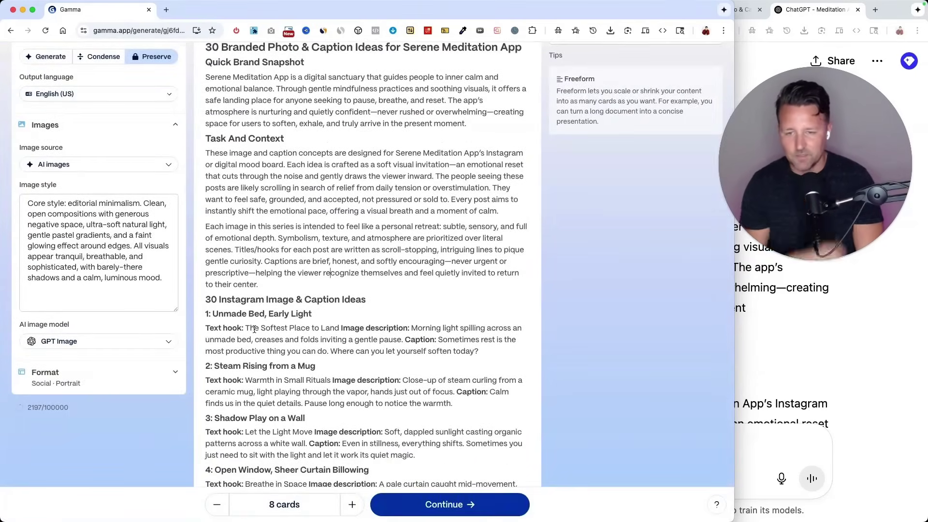
{"action": "scroll", "coordinate": [103, 270], "scroll_direction": "up", "scroll_amount": 2}
{"action": "triple_click", "coordinate": [103, 274]}
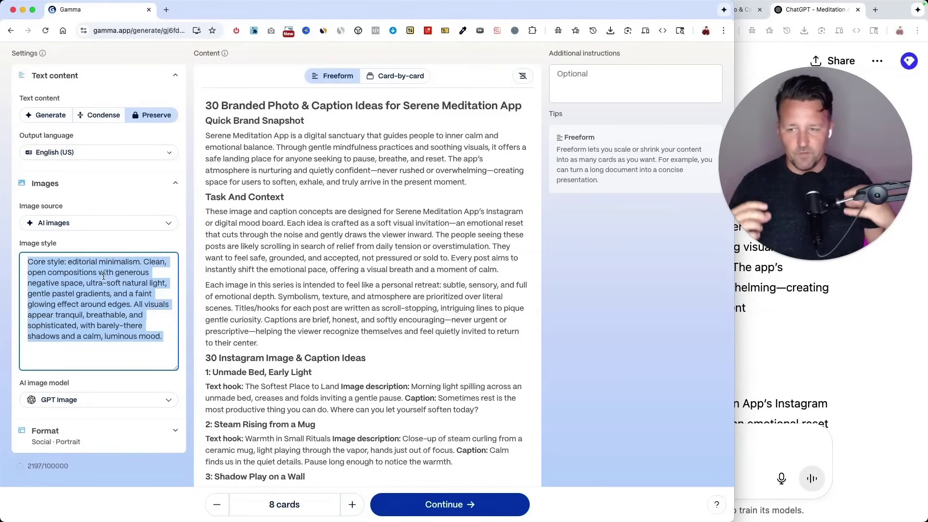
{"action": "left_click", "coordinate": [104, 276]}
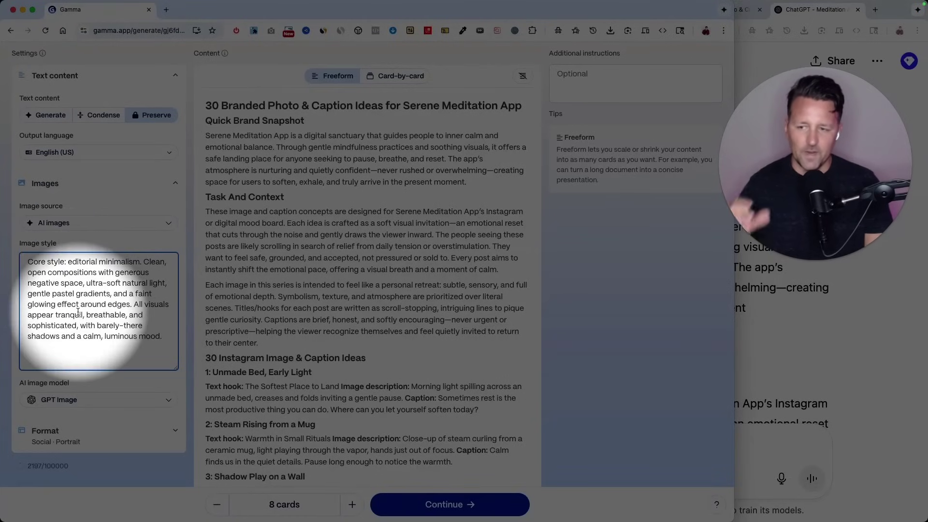
Examine the premium AI image models and the Social format with its page style options.
{"action": "scroll", "coordinate": [68, 368], "scroll_direction": "down", "scroll_amount": 1}
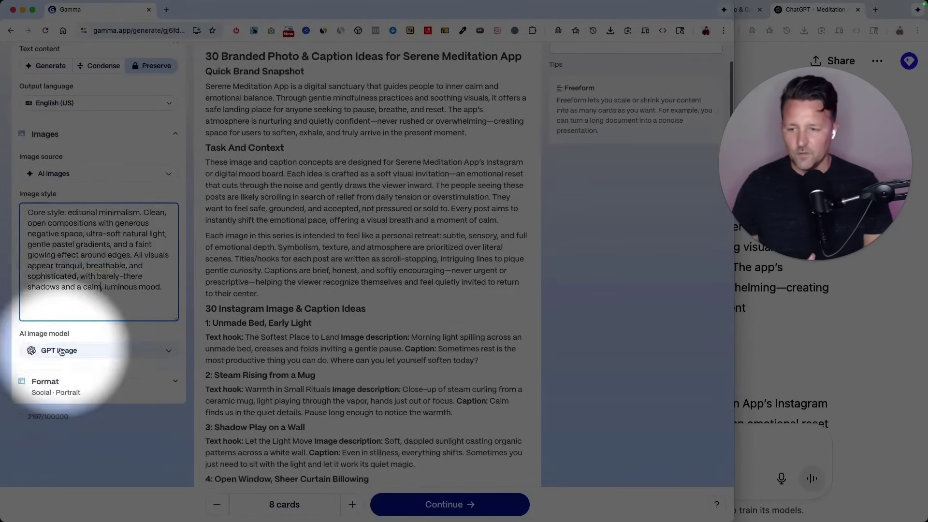
{"action": "left_click", "coordinate": [63, 350]}
{"action": "scroll", "coordinate": [95, 288], "scroll_direction": "down", "scroll_amount": 3}
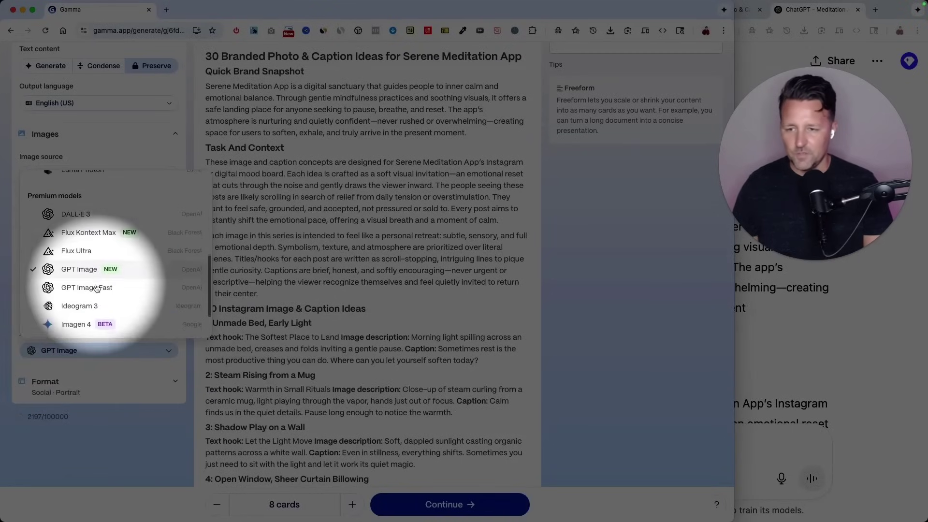
{"action": "mouse_move", "coordinate": [93, 272]}
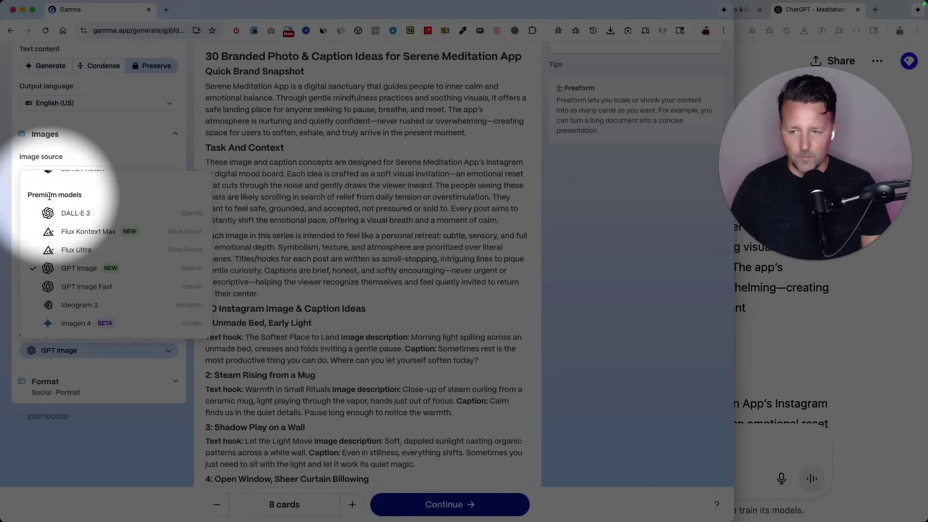
{"action": "left_click", "coordinate": [59, 350]}
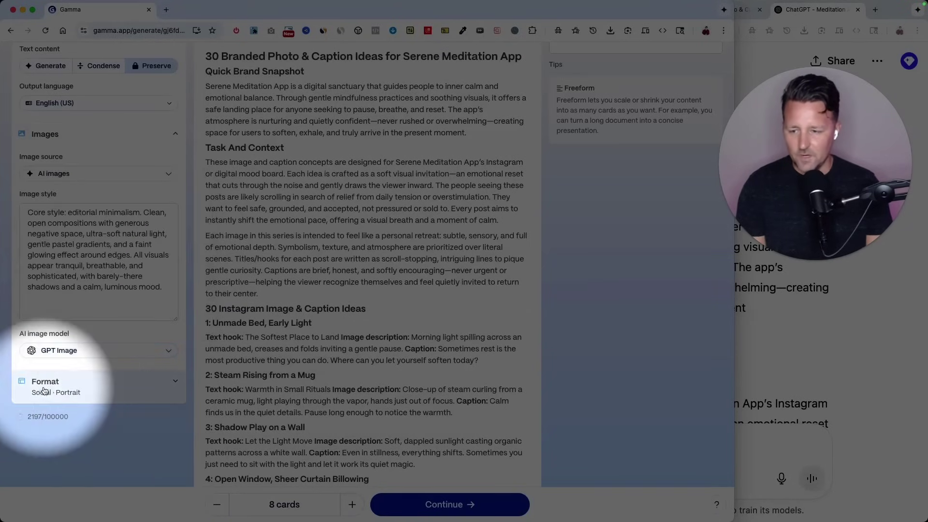
{"action": "scroll", "coordinate": [51, 392], "scroll_direction": "down", "scroll_amount": 3}
{"action": "left_click", "coordinate": [61, 304]}
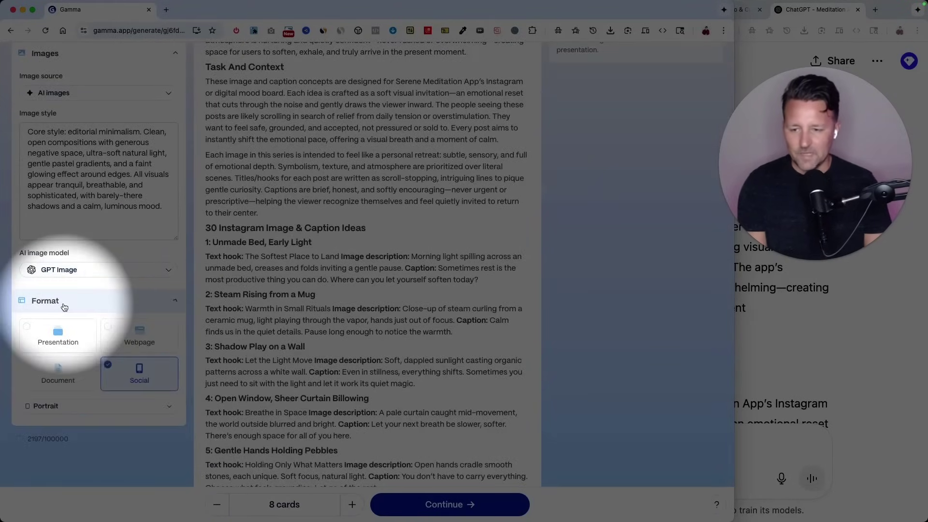
{"action": "scroll", "coordinate": [93, 344], "scroll_direction": "down", "scroll_amount": 1}
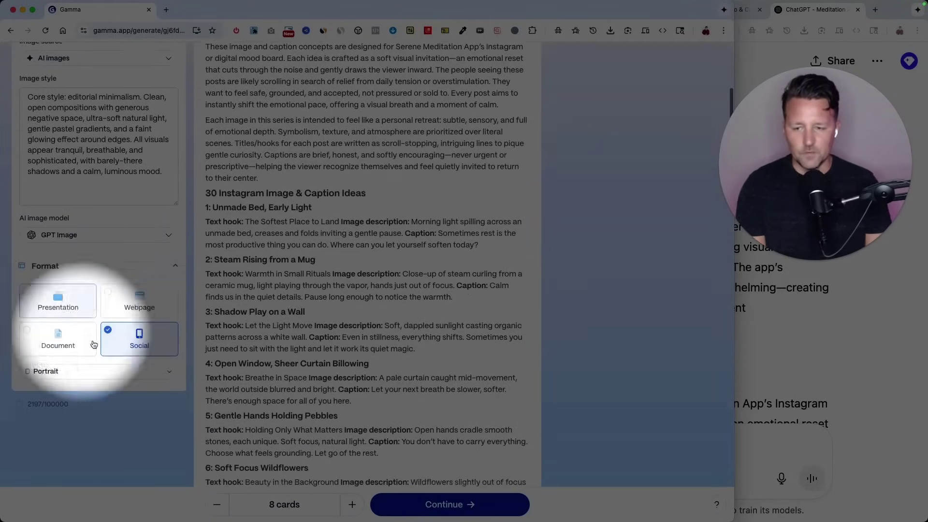
{"action": "left_click", "coordinate": [68, 371]}
{"action": "left_click", "coordinate": [170, 427]}
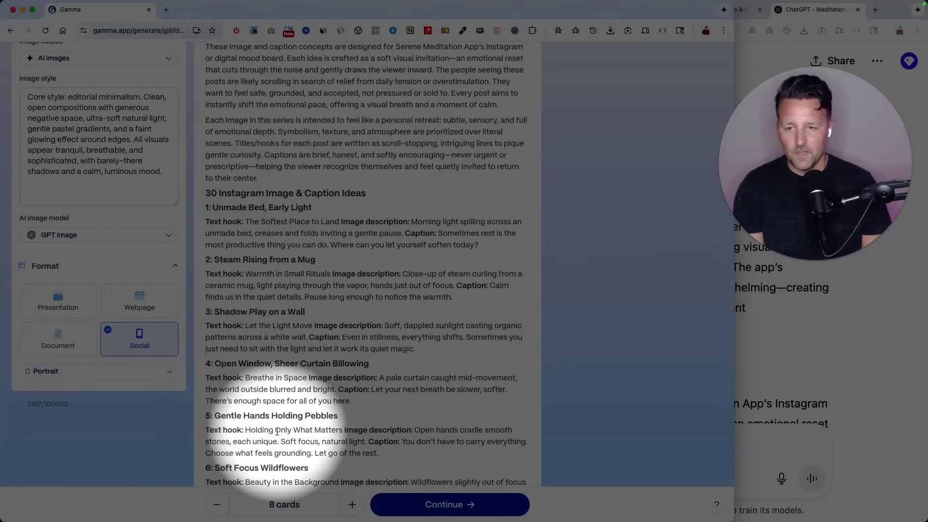
Set the number of cards to 35 to fit the 30 Instagram image and caption ideas.
{"action": "triple_click", "coordinate": [213, 192]}
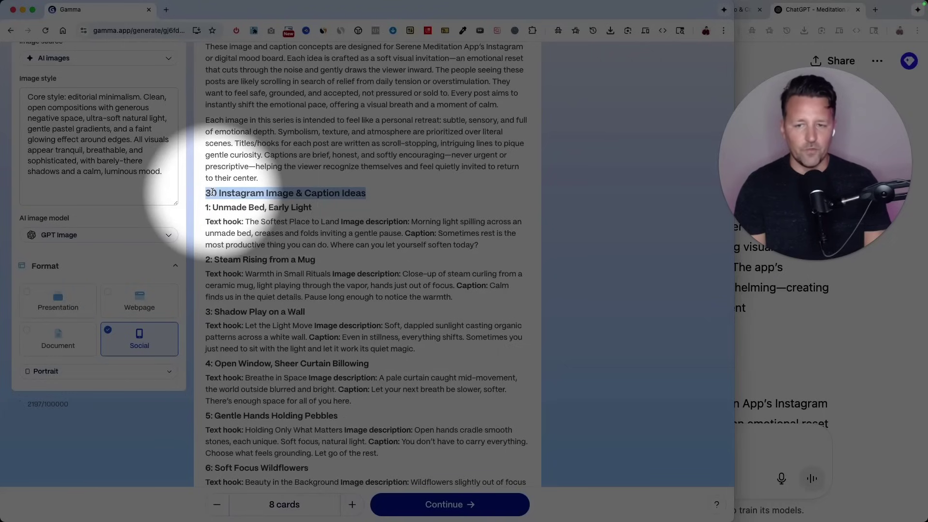
{"action": "left_click", "coordinate": [344, 510]}
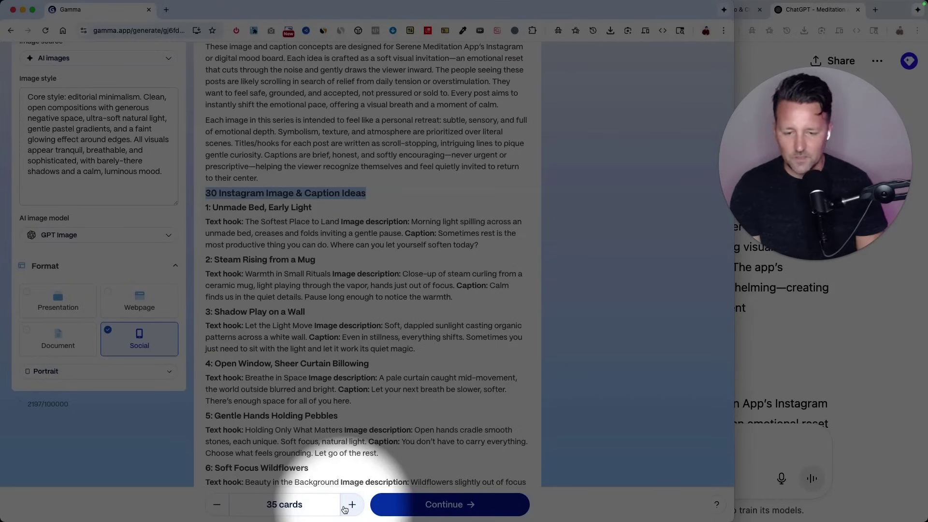
Continue with the 35-card setup and generate the social cards using the standard Pearl theme.
{"action": "scroll", "coordinate": [455, 310], "scroll_direction": "up", "scroll_amount": 5}
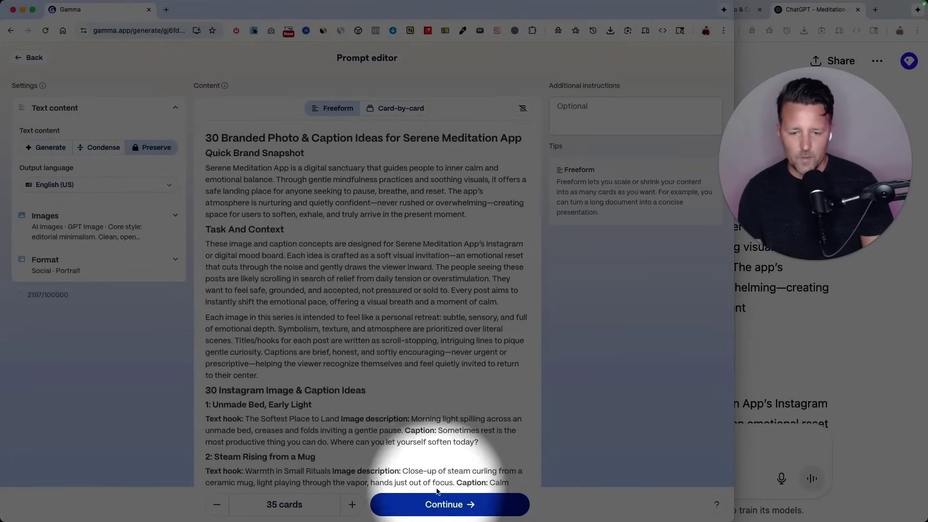
{"action": "left_click", "coordinate": [443, 505]}
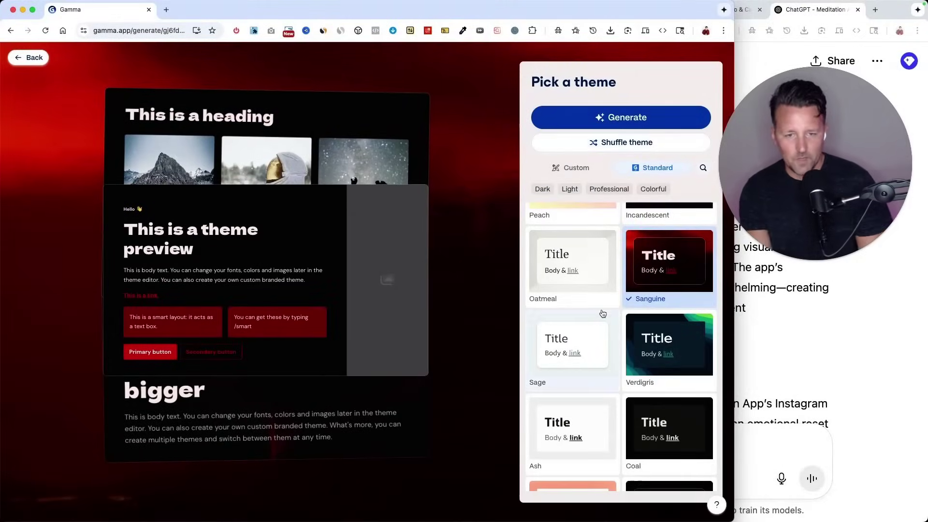
{"action": "scroll", "coordinate": [601, 312], "scroll_direction": "down", "scroll_amount": 10}
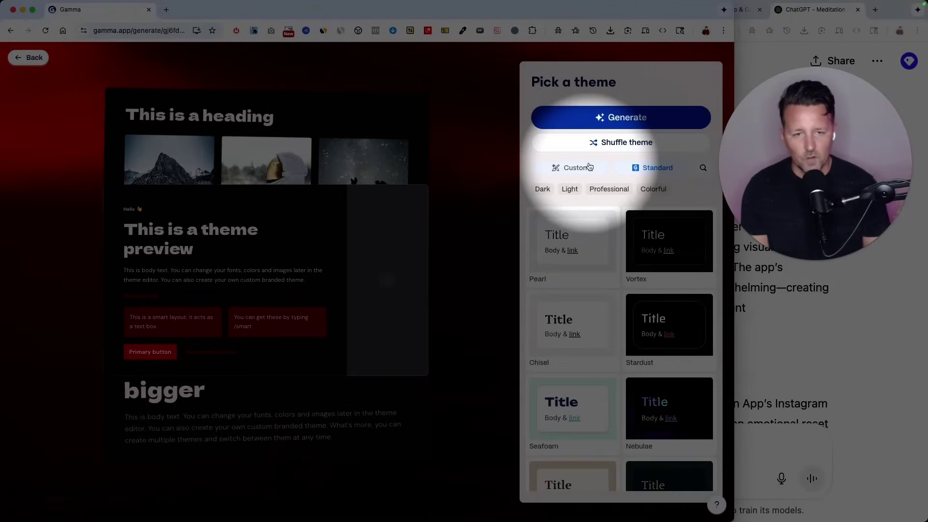
{"action": "left_click", "coordinate": [578, 245]}
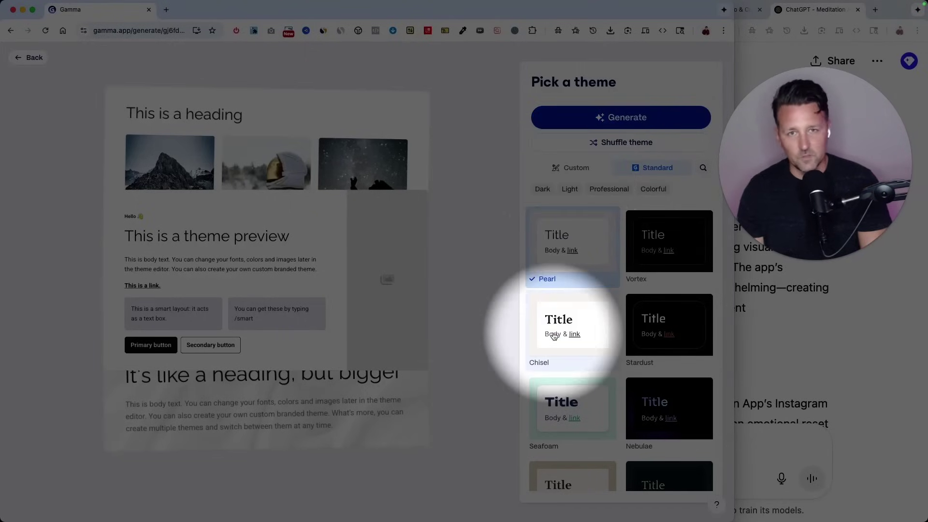
{"action": "scroll", "coordinate": [553, 336], "scroll_direction": "down", "scroll_amount": 5}
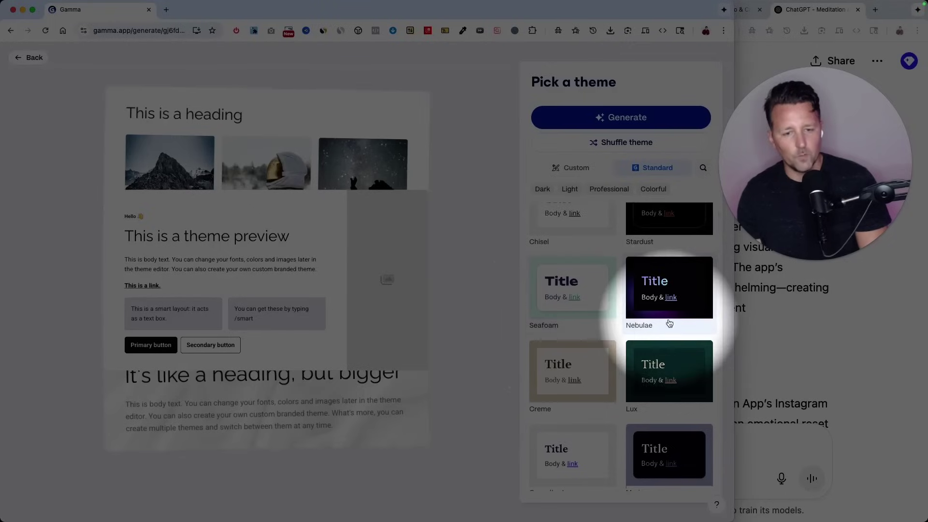
{"action": "scroll", "coordinate": [670, 325], "scroll_direction": "up", "scroll_amount": 3}
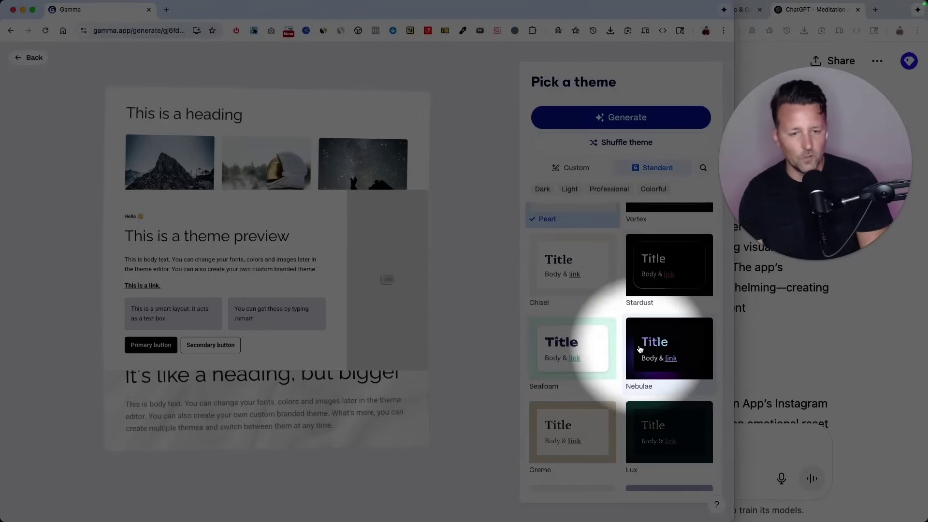
{"action": "scroll", "coordinate": [640, 350], "scroll_direction": "up", "scroll_amount": 3}
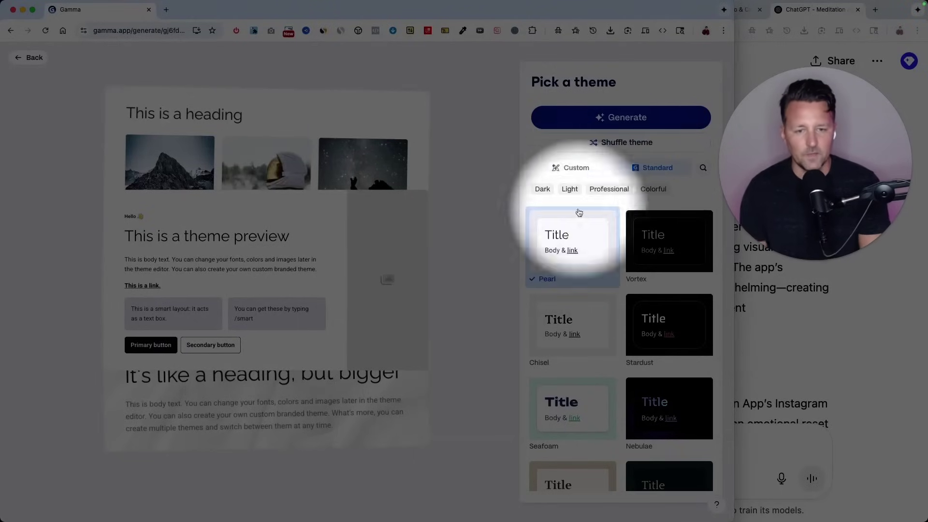
{"action": "left_click", "coordinate": [610, 118]}
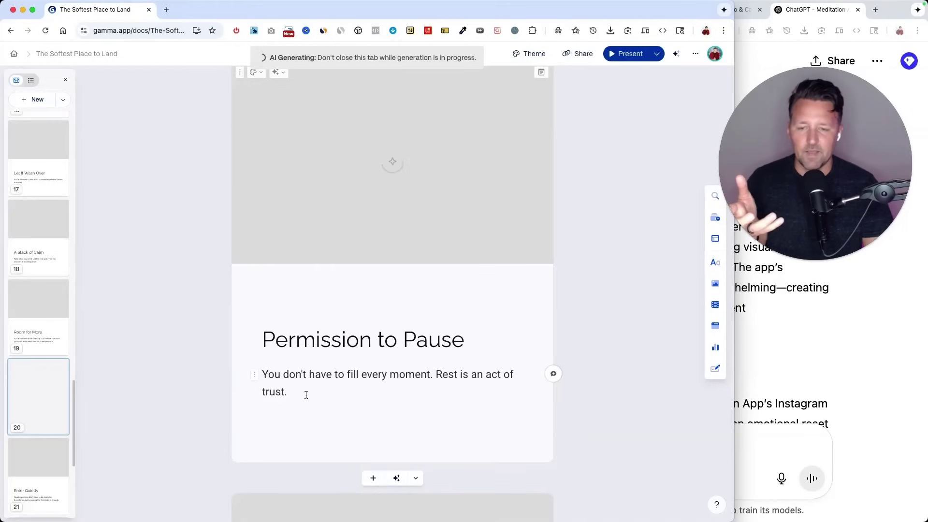
Examine the images and captions on the generated cards from "The Softest Place to Land" to "Notice What's Underneath".
{"action": "scroll", "coordinate": [306, 395], "scroll_direction": "up", "scroll_amount": 15}
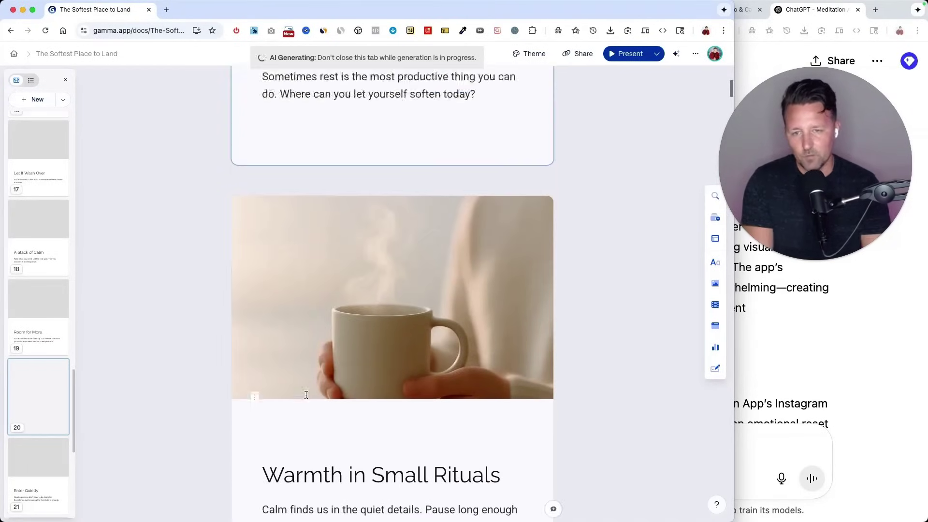
{"action": "scroll", "coordinate": [306, 395], "scroll_direction": "up", "scroll_amount": 6}
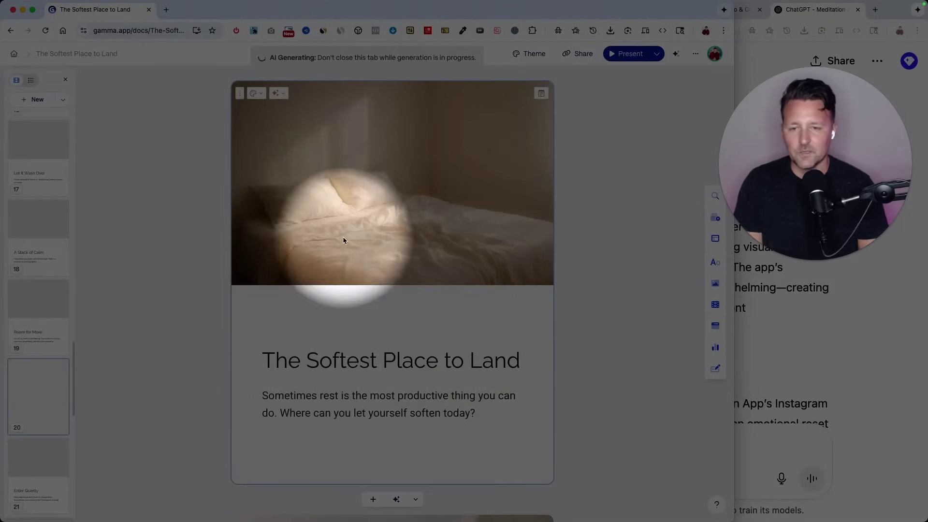
{"action": "scroll", "coordinate": [365, 180], "scroll_direction": "down", "scroll_amount": 7}
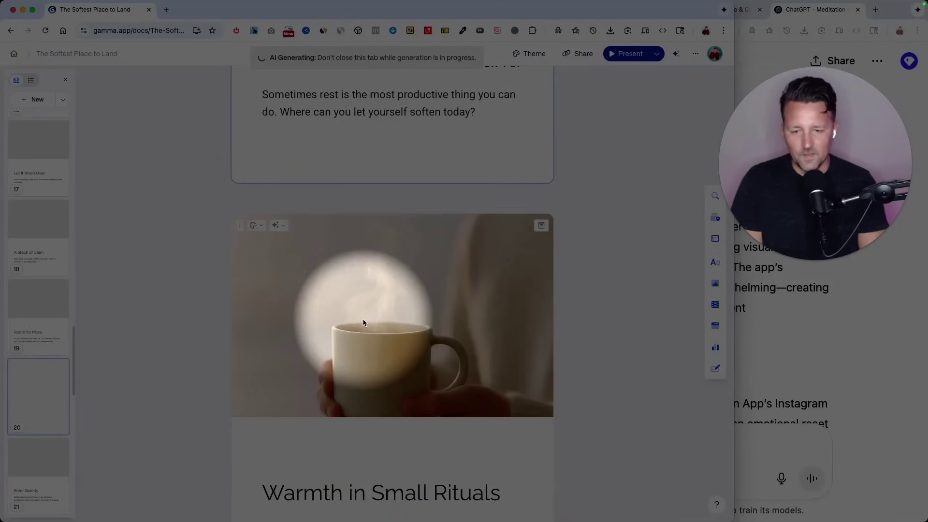
{"action": "scroll", "coordinate": [363, 322], "scroll_direction": "down", "scroll_amount": 7}
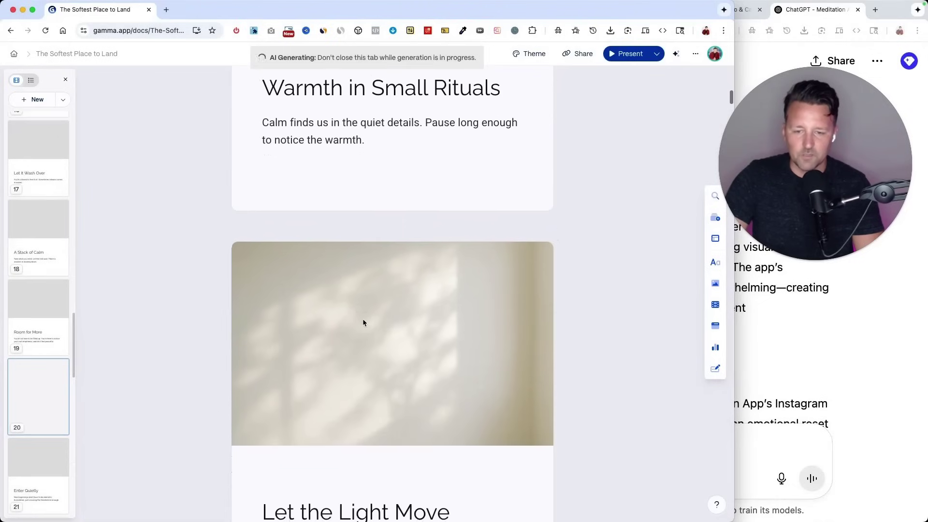
{"action": "scroll", "coordinate": [368, 343], "scroll_direction": "down", "scroll_amount": 8}
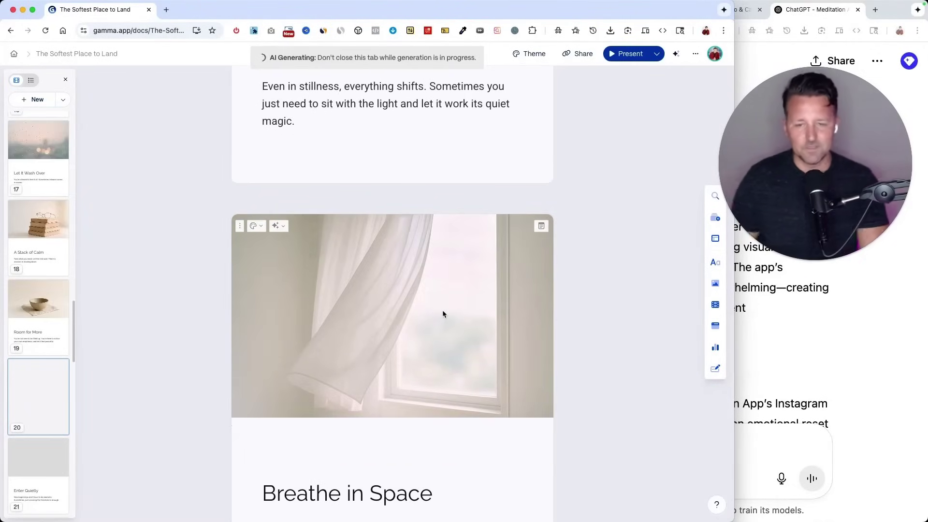
{"action": "scroll", "coordinate": [442, 313], "scroll_direction": "down", "scroll_amount": 10}
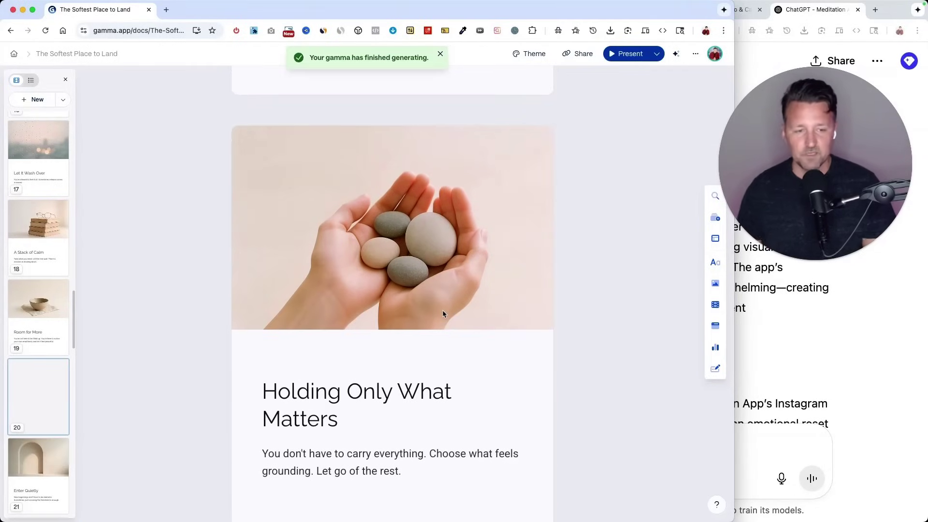
{"action": "scroll", "coordinate": [442, 313], "scroll_direction": "down", "scroll_amount": 7}
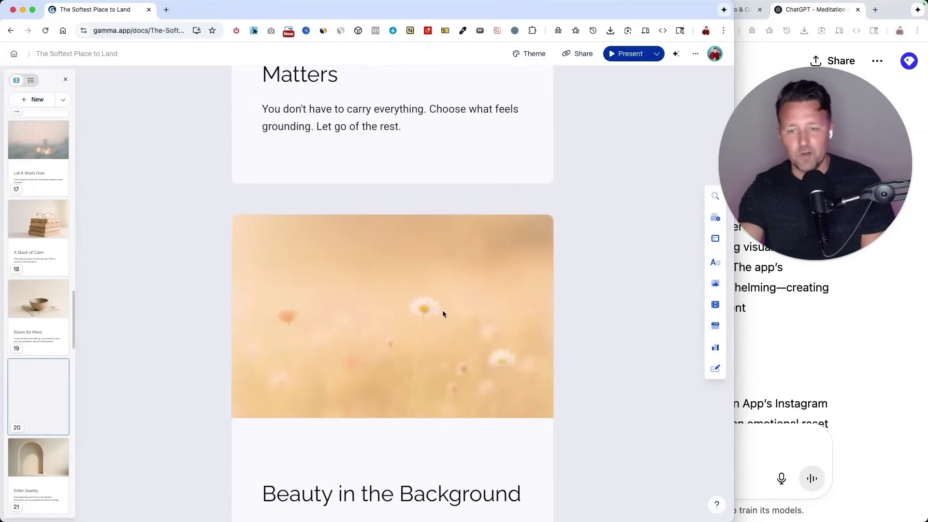
{"action": "scroll", "coordinate": [443, 313], "scroll_direction": "down", "scroll_amount": 8}
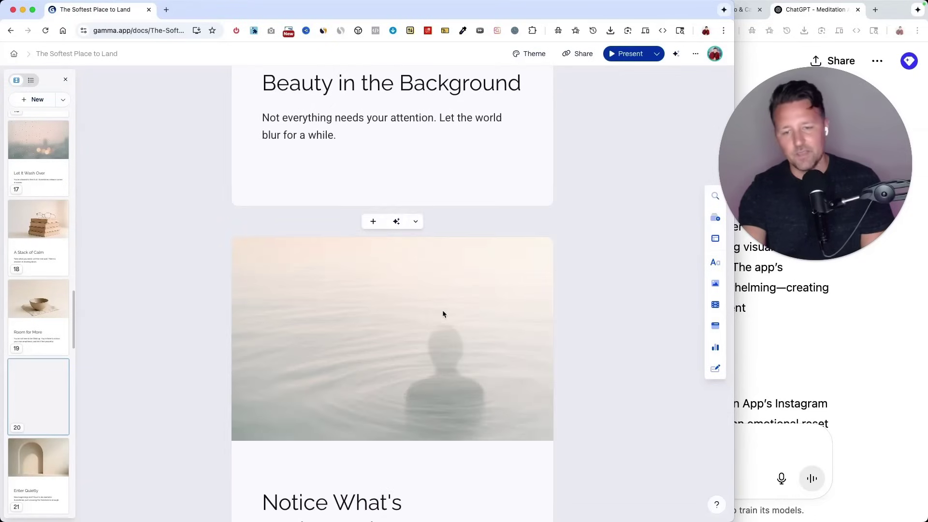
{"action": "scroll", "coordinate": [443, 315], "scroll_direction": "down", "scroll_amount": 2}
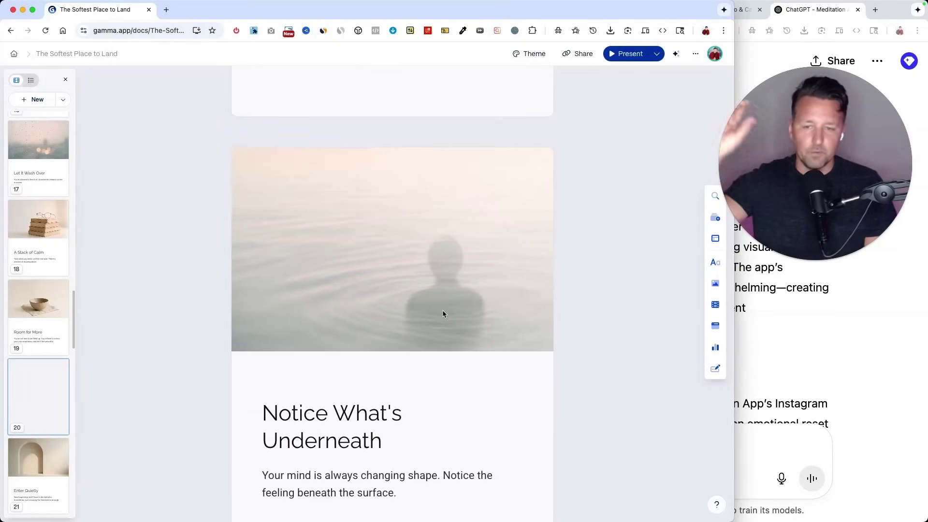
{"action": "scroll", "coordinate": [443, 313], "scroll_direction": "down", "scroll_amount": 1}
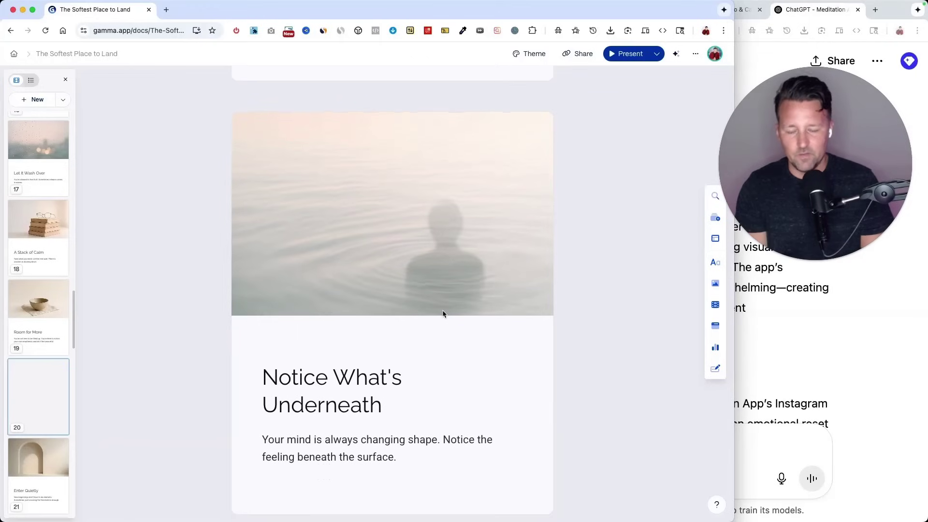
Examine the further generated cards, from "Write What You Need to Hear" to "Enter Quietly".
{"action": "scroll", "coordinate": [443, 314], "scroll_direction": "down", "scroll_amount": 5}
{"action": "scroll", "coordinate": [443, 313], "scroll_direction": "down", "scroll_amount": 19}
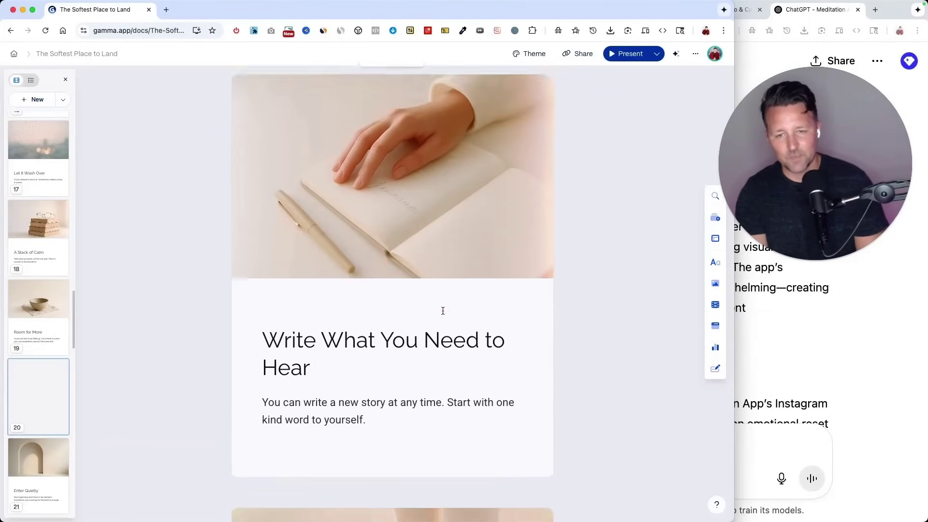
{"action": "scroll", "coordinate": [443, 311], "scroll_direction": "down", "scroll_amount": 5}
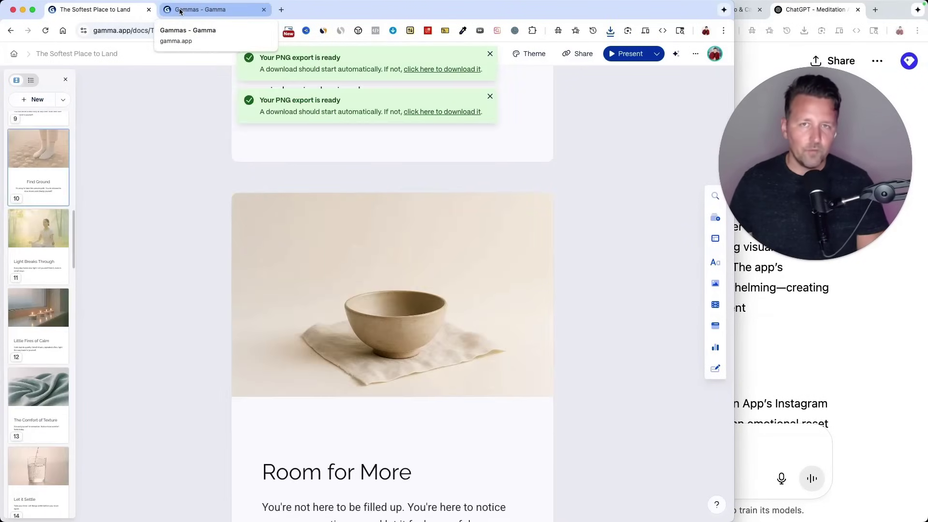
{"action": "scroll", "coordinate": [193, 140], "scroll_direction": "down", "scroll_amount": 12}
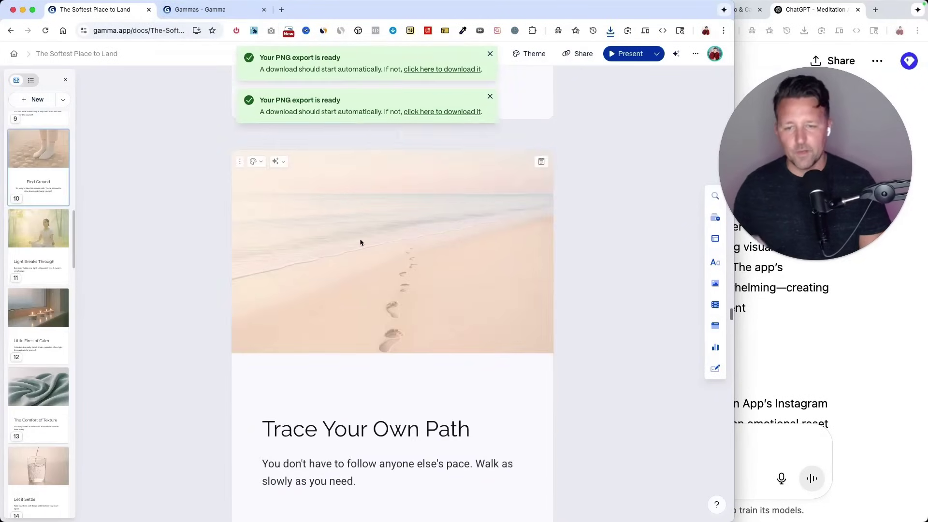
{"action": "scroll", "coordinate": [360, 242], "scroll_direction": "down", "scroll_amount": 6}
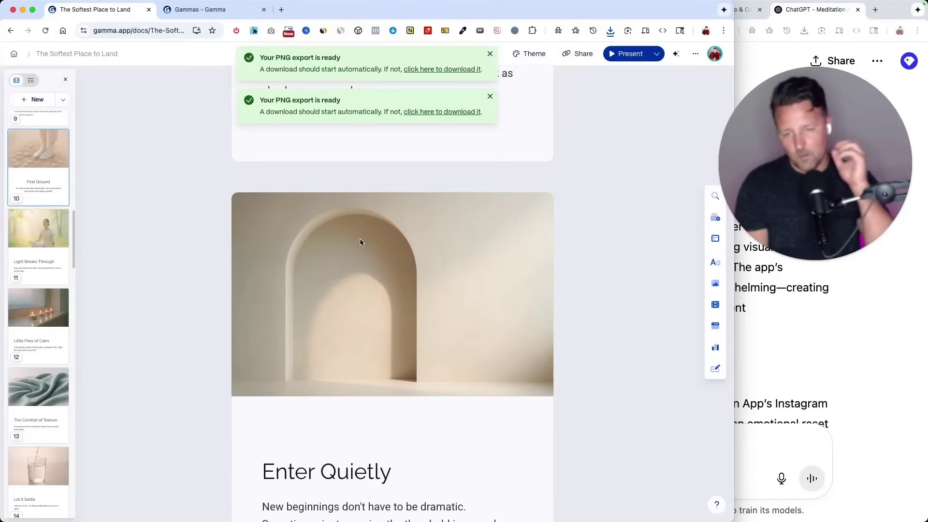
{"action": "scroll", "coordinate": [360, 239], "scroll_direction": "down", "scroll_amount": 14}
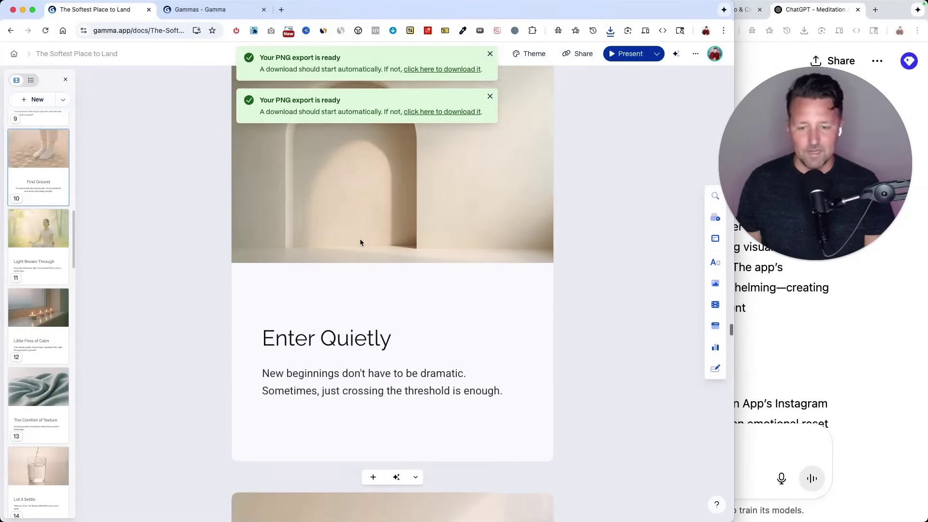
Switch to the Gammas browser tab, open the AI Images library and look over the generated images.
{"action": "left_click", "coordinate": [234, 13]}
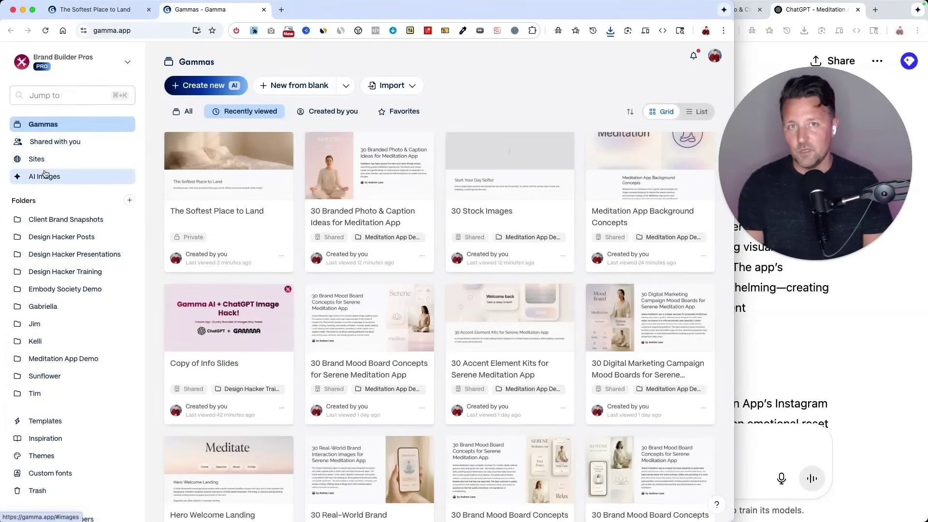
{"action": "scroll", "coordinate": [49, 179], "scroll_direction": "up", "scroll_amount": 10}
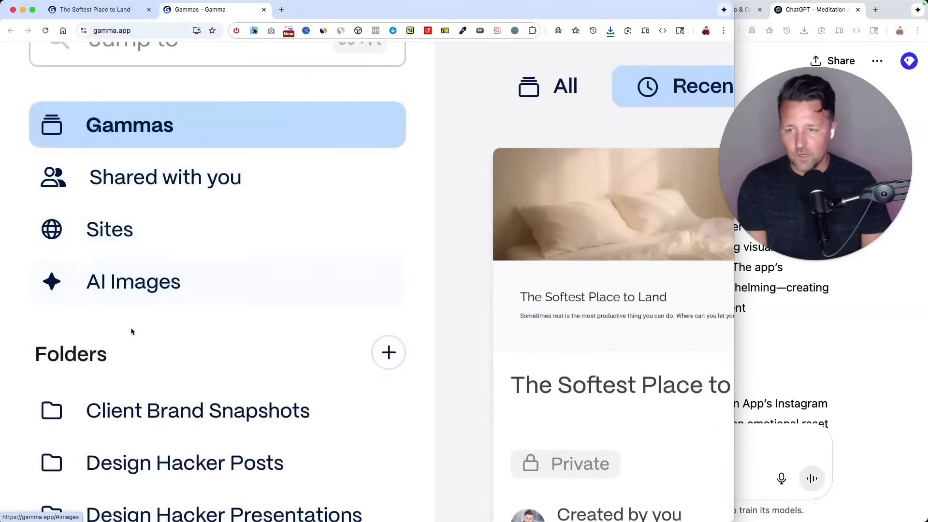
{"action": "scroll", "coordinate": [133, 290], "scroll_direction": "down", "scroll_amount": 10}
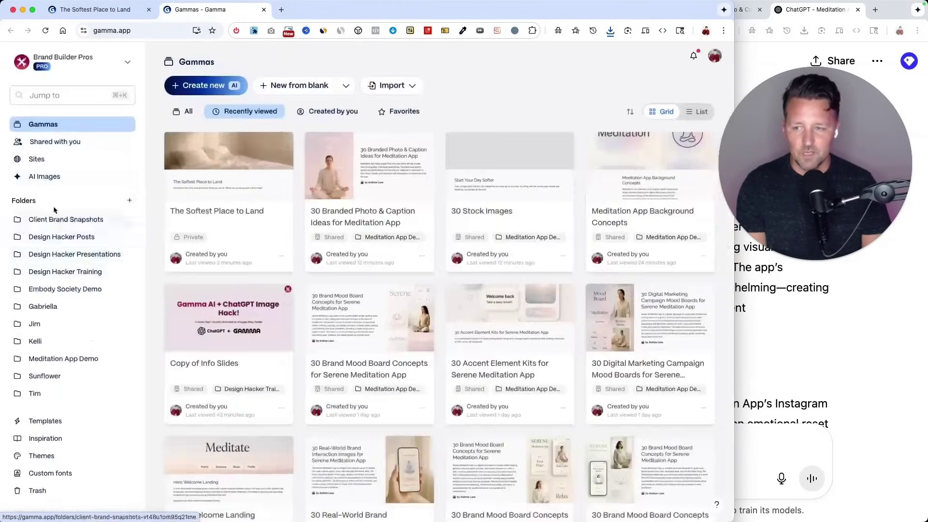
{"action": "left_click", "coordinate": [45, 178]}
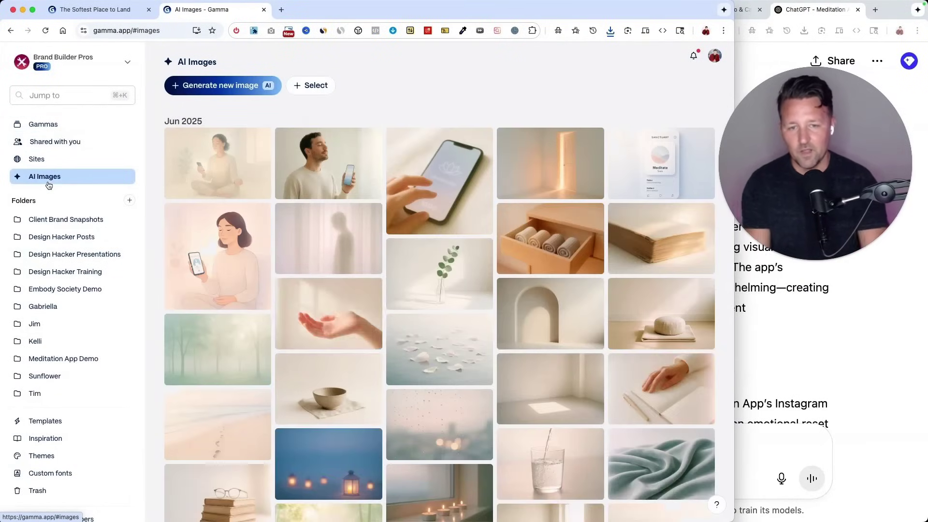
{"action": "scroll", "coordinate": [553, 204], "scroll_direction": "down", "scroll_amount": 5}
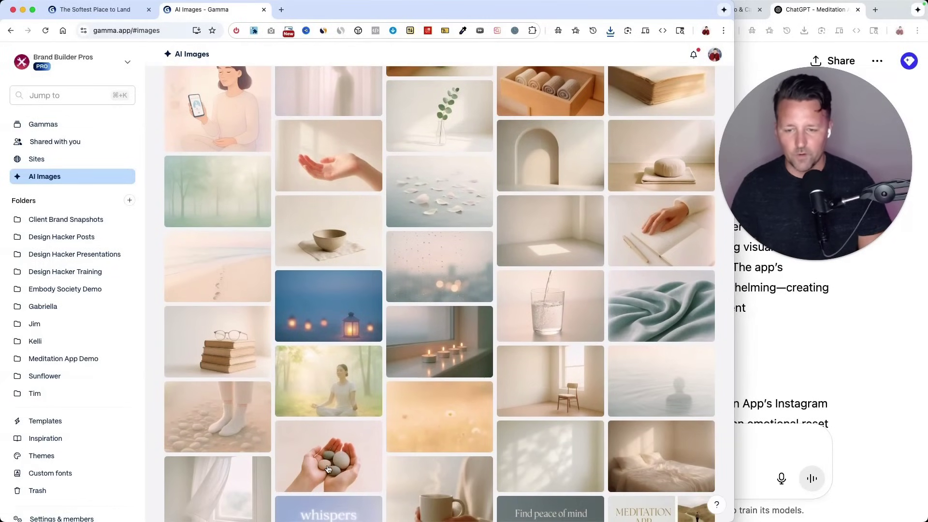
{"action": "scroll", "coordinate": [389, 323], "scroll_direction": "up", "scroll_amount": 5}
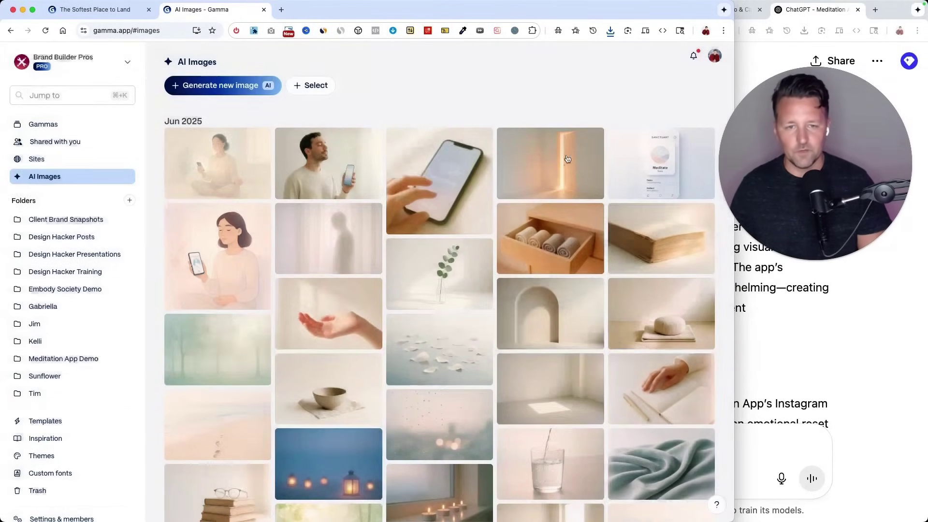
Open the image of the doorway with warm golden light, download it and close its details.
{"action": "left_click", "coordinate": [567, 159]}
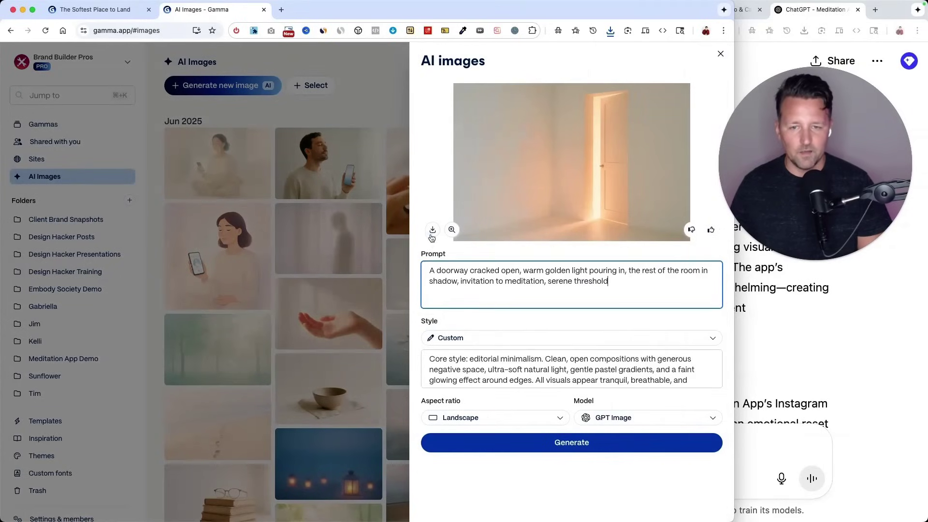
{"action": "left_click", "coordinate": [433, 231]}
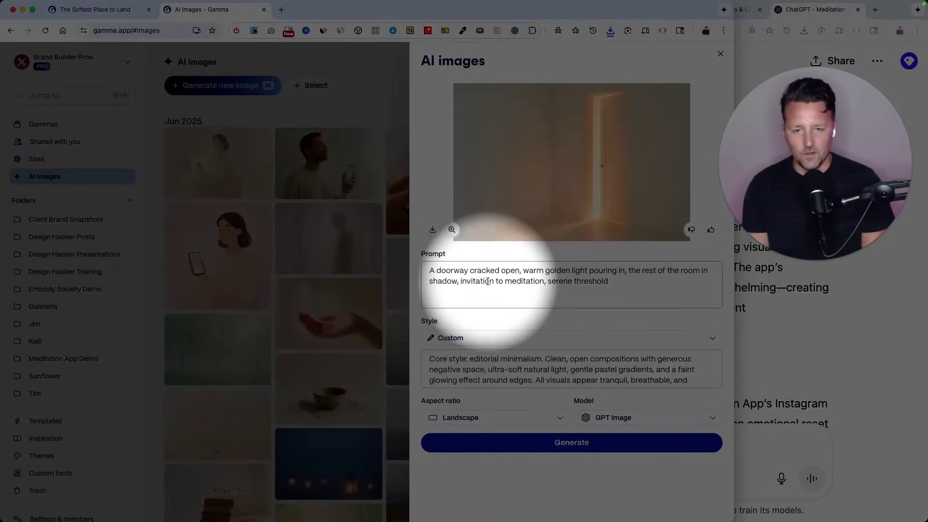
{"action": "left_click", "coordinate": [357, 109]}
Open "The Softest Place to Land" from the recently viewed gammas and look through its first cards.
{"action": "left_click", "coordinate": [58, 123]}
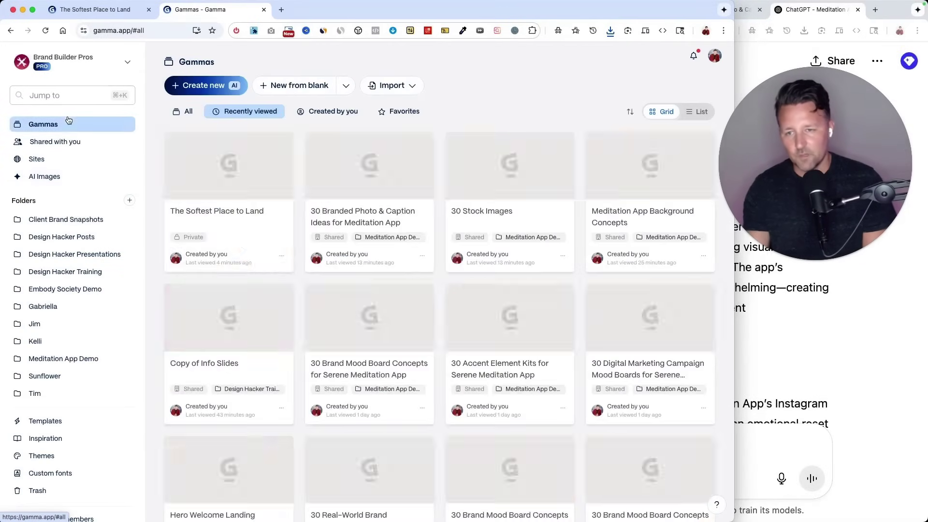
{"action": "key", "text": "F1"}
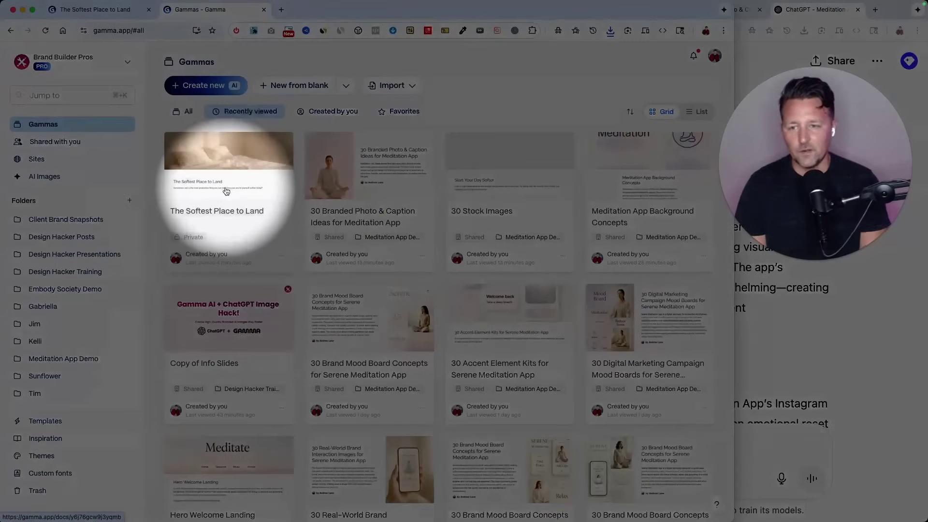
{"action": "left_click", "coordinate": [227, 190]}
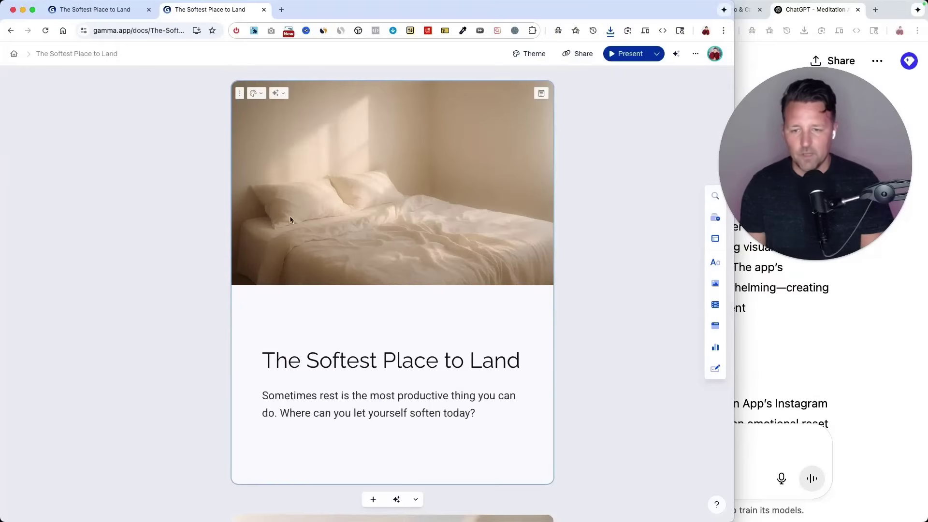
{"action": "scroll", "coordinate": [398, 288], "scroll_direction": "down", "scroll_amount": 8}
{"action": "scroll", "coordinate": [398, 292], "scroll_direction": "up", "scroll_amount": 4}
{"action": "scroll", "coordinate": [399, 292], "scroll_direction": "down", "scroll_amount": 8}
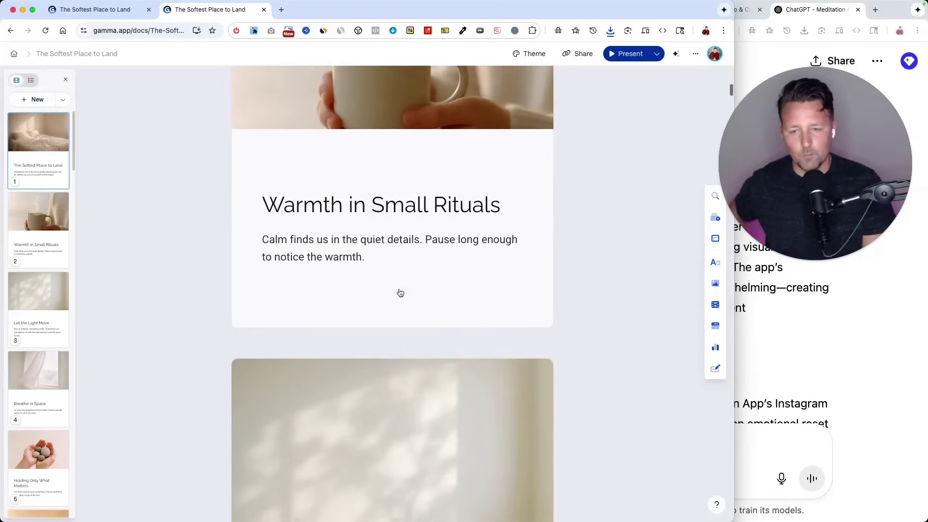
Return to the first card of "The Softest Place to Land", open the gamma's source prompt and look through its content.
{"action": "scroll", "coordinate": [370, 250], "scroll_direction": "up", "scroll_amount": 12}
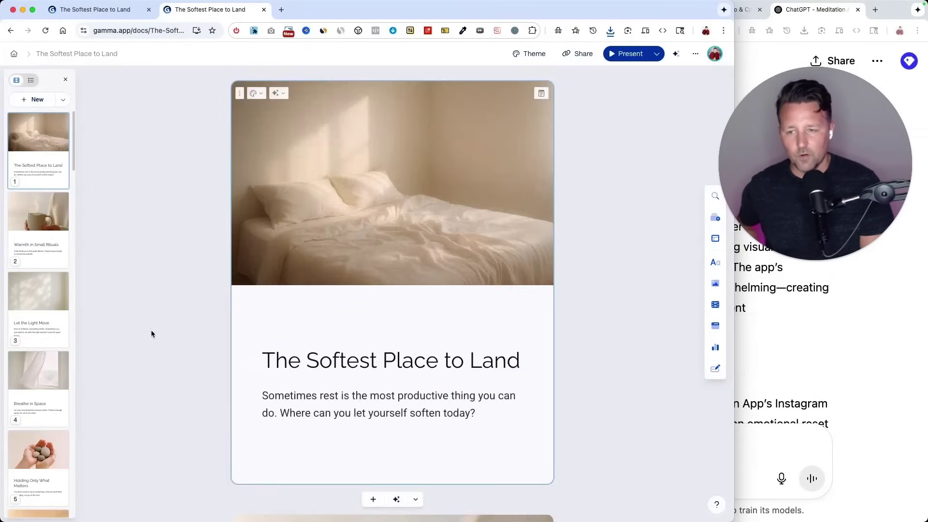
{"action": "scroll", "coordinate": [365, 333], "scroll_direction": "down", "scroll_amount": 3}
{"action": "scroll", "coordinate": [364, 333], "scroll_direction": "up", "scroll_amount": 3}
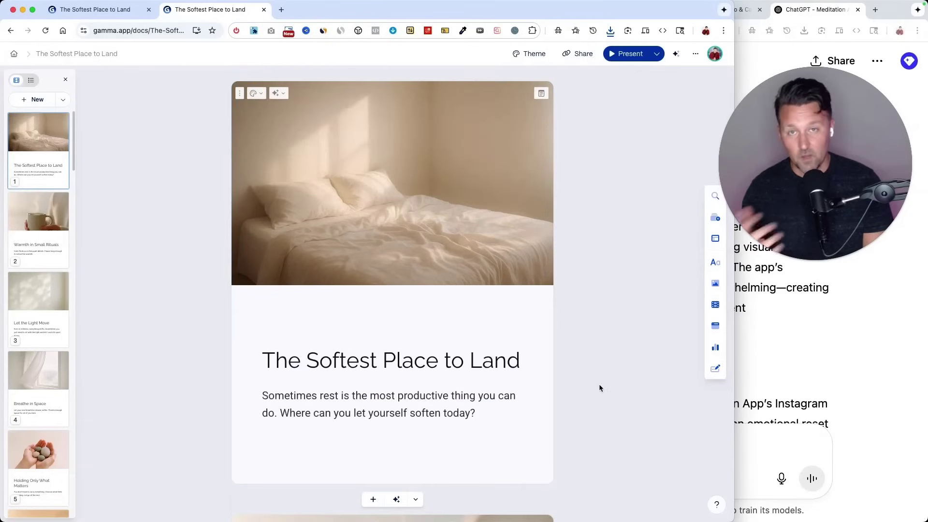
{"action": "left_click", "coordinate": [695, 54]}
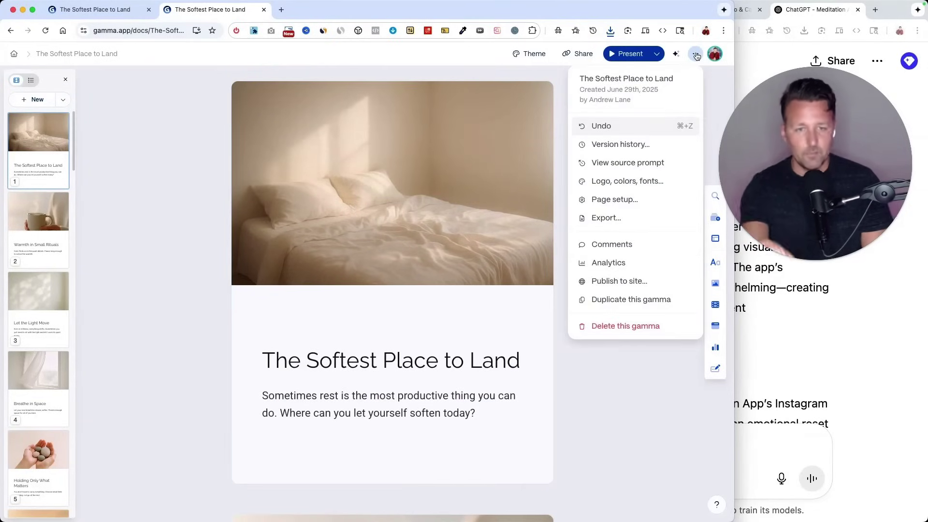
{"action": "left_click", "coordinate": [621, 164]}
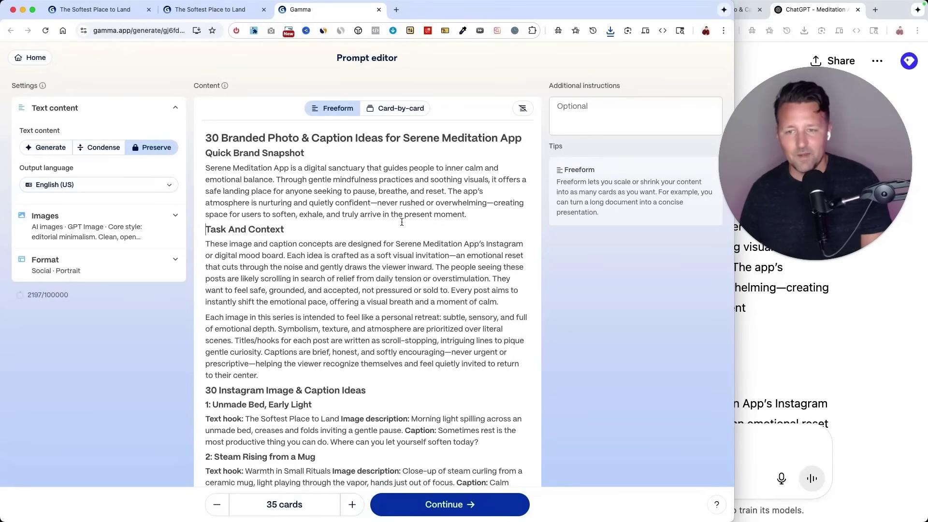
{"action": "scroll", "coordinate": [401, 222], "scroll_direction": "down", "scroll_amount": 8}
{"action": "scroll", "coordinate": [401, 222], "scroll_direction": "down", "scroll_amount": 20}
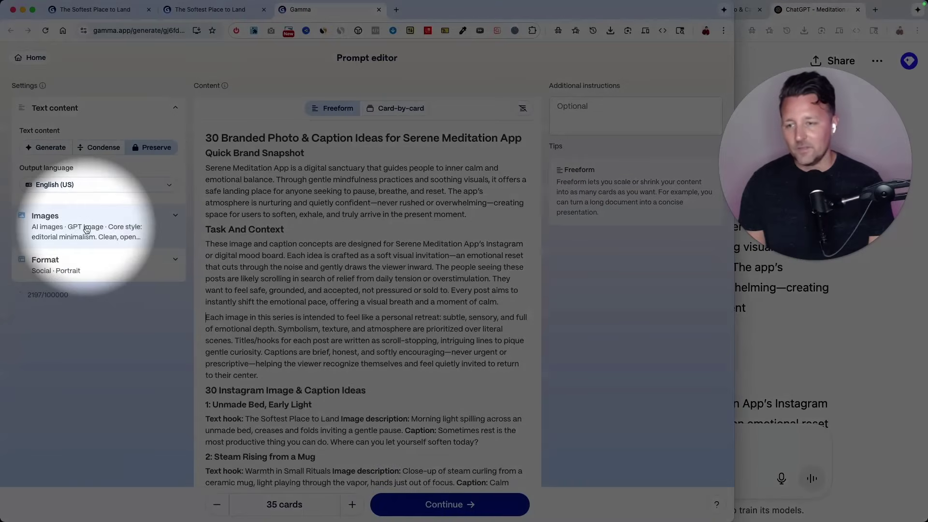
Expand the prompt's image settings and add "Golden orange pastel." at the start of the image style.
{"action": "left_click", "coordinate": [86, 229]}
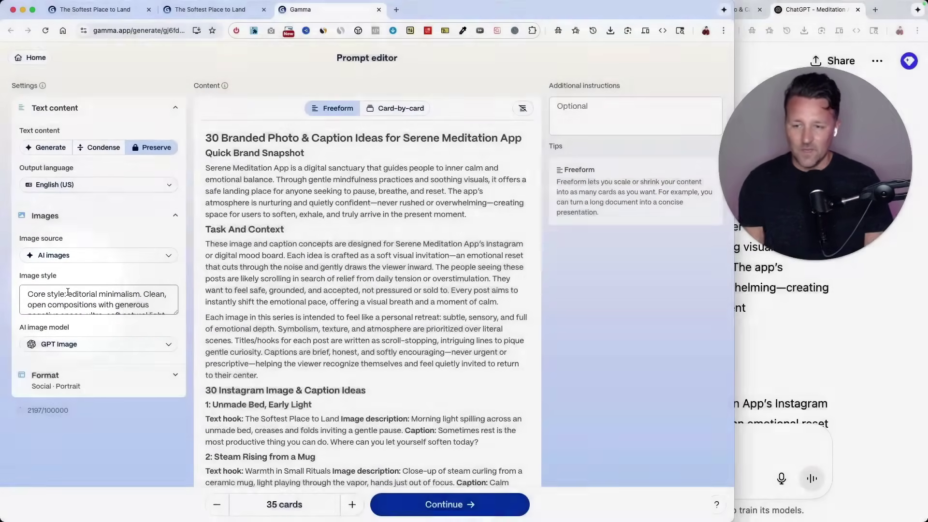
{"action": "left_click", "coordinate": [68, 292]}
{"action": "scroll", "coordinate": [67, 292], "scroll_direction": "up", "scroll_amount": 5}
{"action": "left_click", "coordinate": [68, 292]}
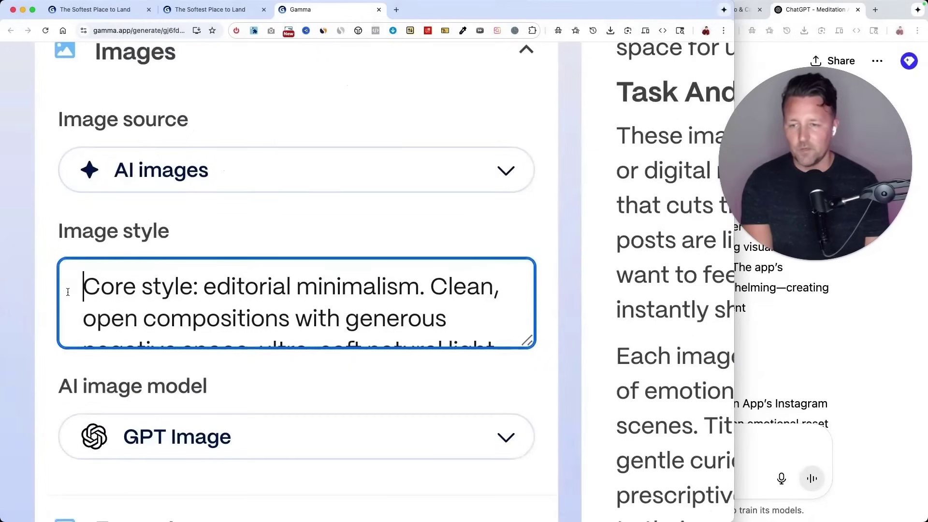
{"action": "type", "text": "Golden orange pastel."}
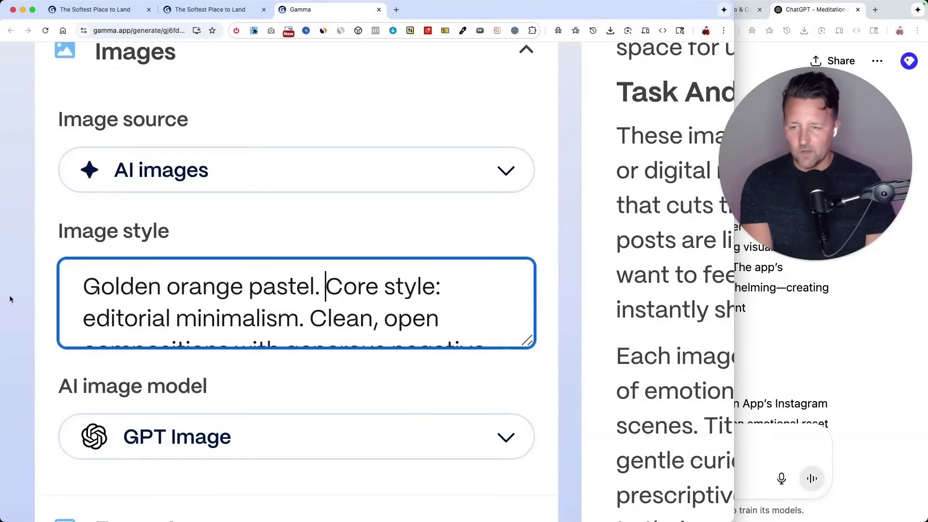
{"action": "key", "text": "super+shift+Left"}
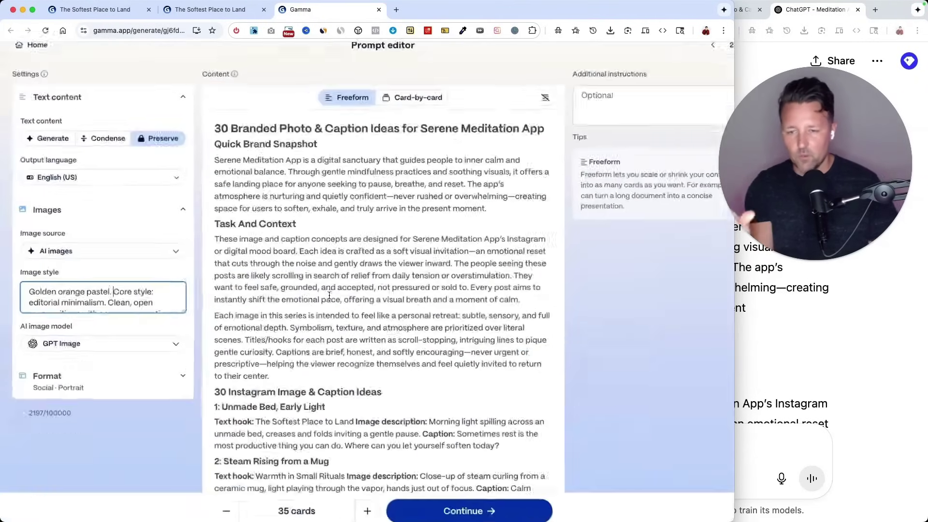
{"action": "key", "text": "Right"}
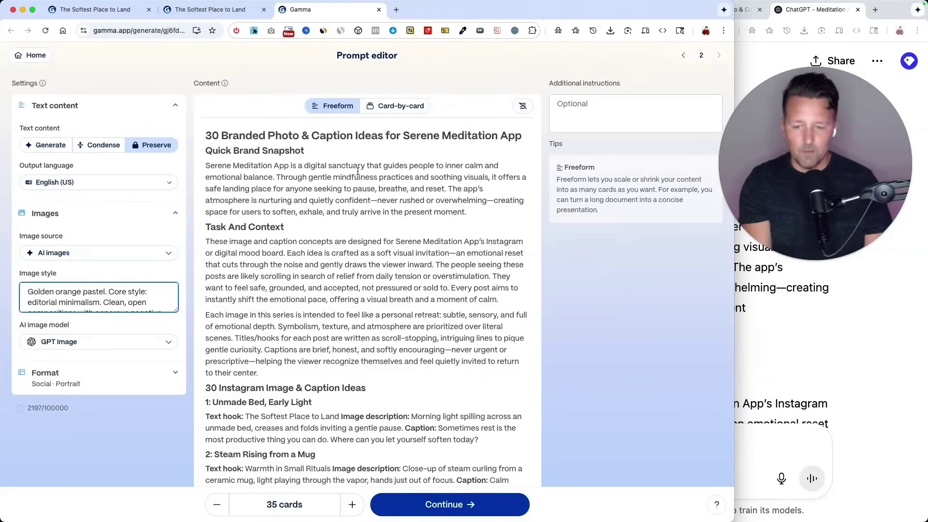
Continue from the prompt with 35 cards and generate the gamma in the Pearl theme.
{"action": "scroll", "coordinate": [377, 241], "scroll_direction": "down", "scroll_amount": 1}
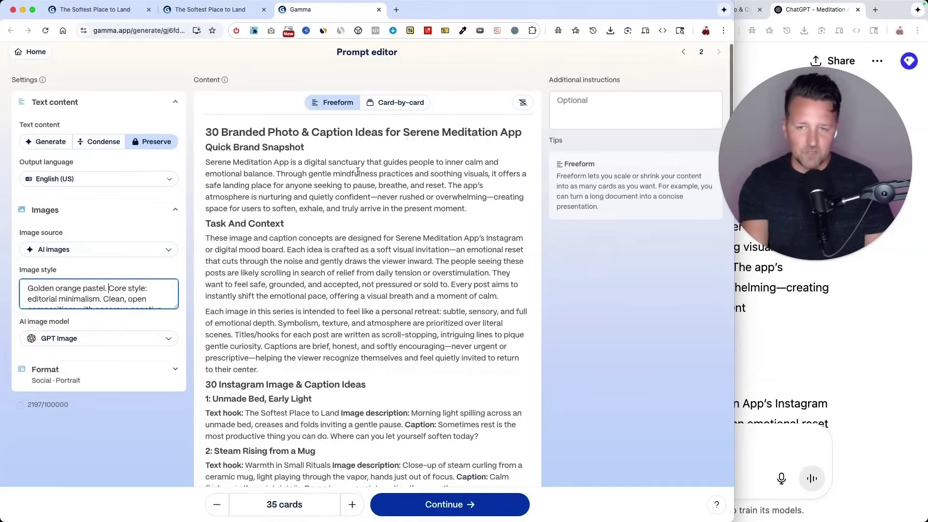
{"action": "left_click", "coordinate": [447, 504]}
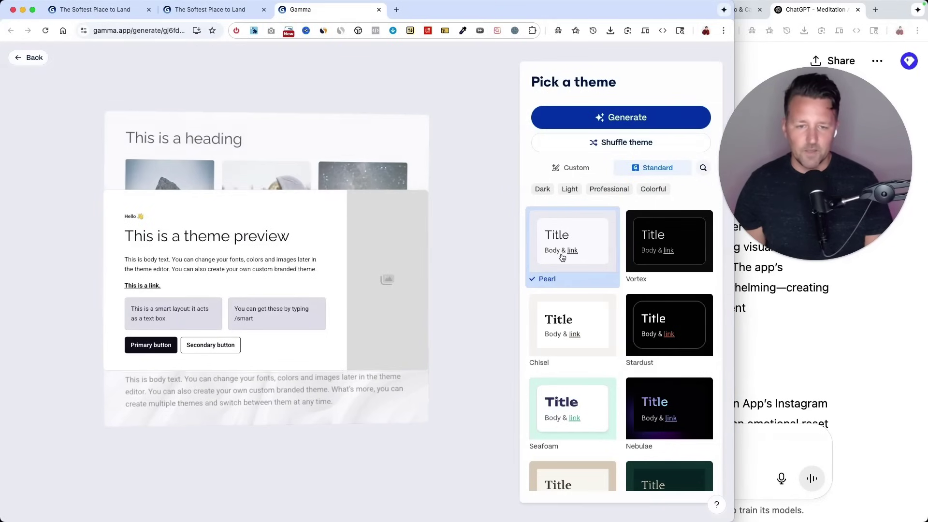
{"action": "left_click", "coordinate": [617, 119]}
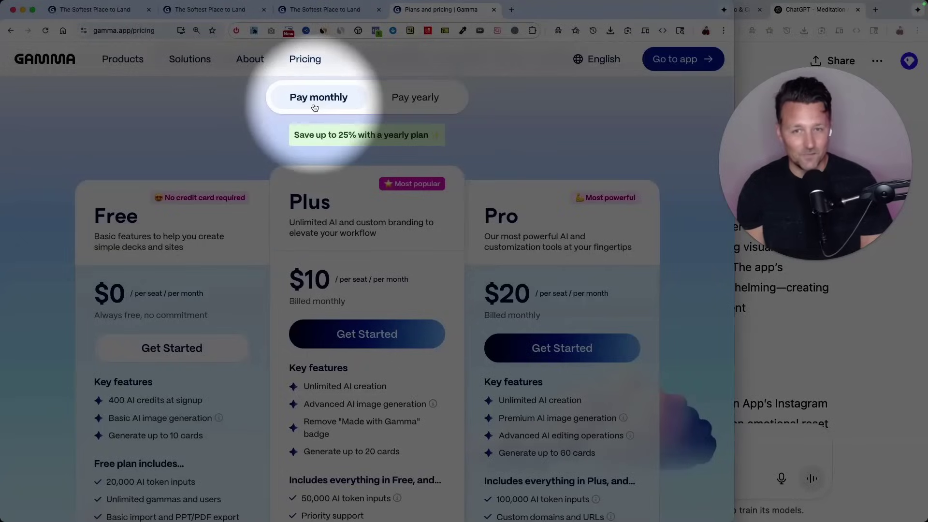
Review the Pro plan on Gamma's pricing page, highlighting its premium AI image generation and 60-card generation features.
{"action": "scroll", "coordinate": [513, 199], "scroll_direction": "down", "scroll_amount": 2}
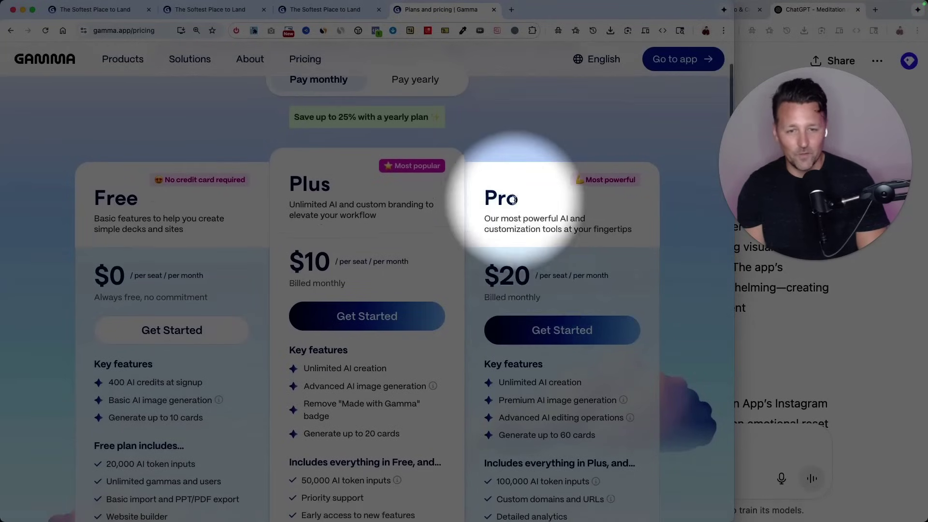
{"action": "scroll", "coordinate": [522, 242], "scroll_direction": "down", "scroll_amount": 5}
{"action": "double_click", "coordinate": [532, 288]}
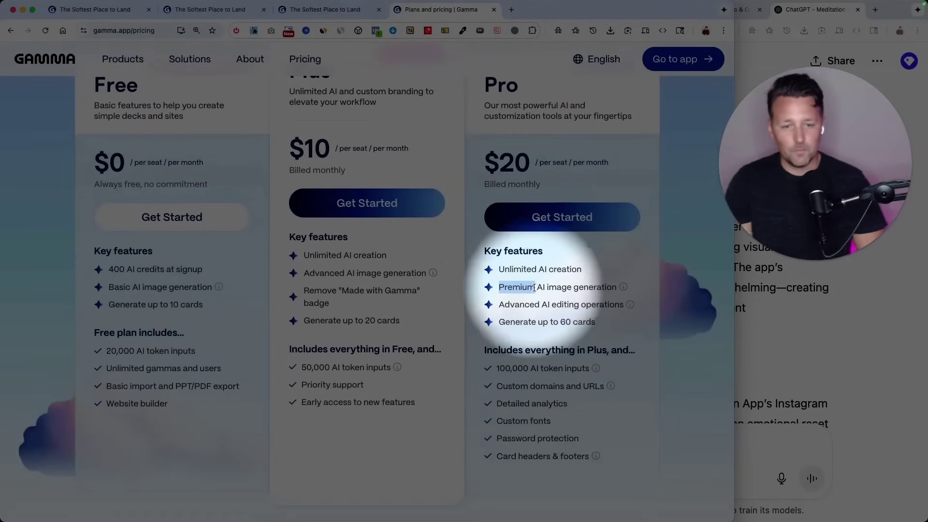
{"action": "triple_click", "coordinate": [580, 288]}
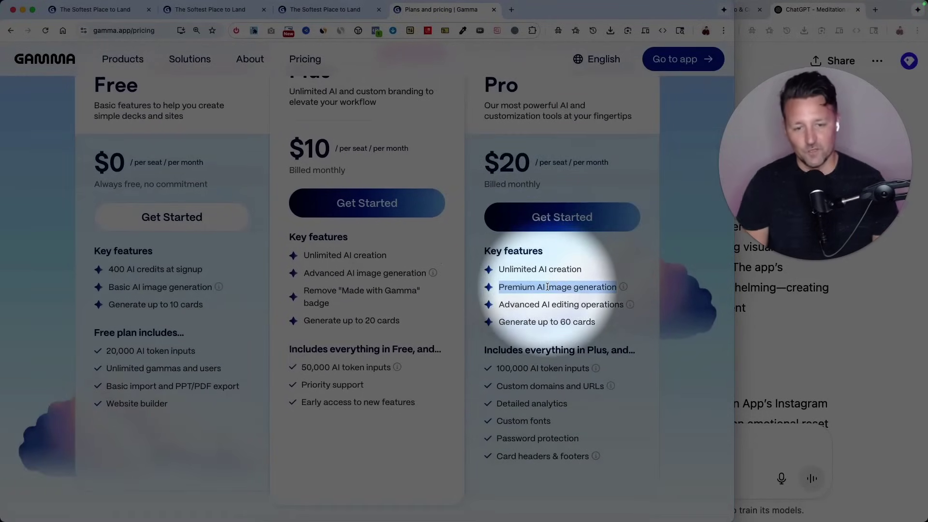
{"action": "triple_click", "coordinate": [535, 321]}
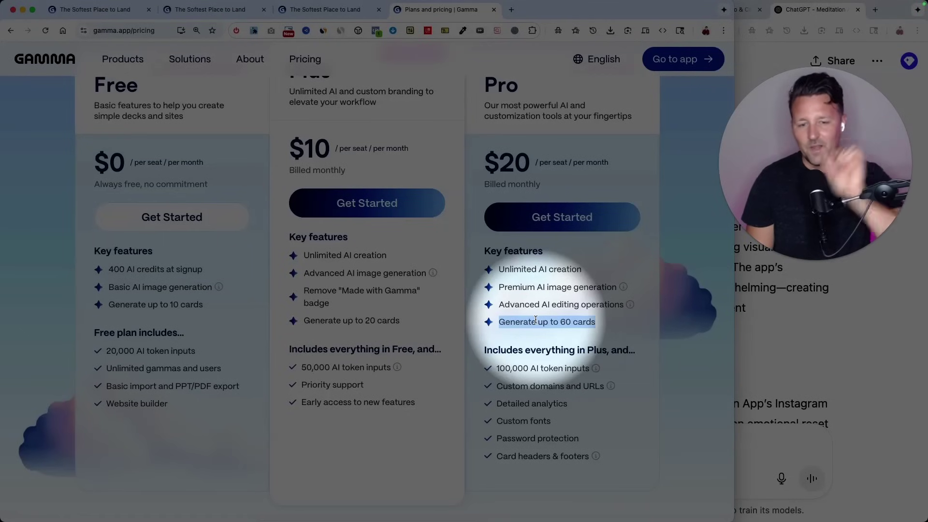
{"action": "left_click", "coordinate": [532, 318]}
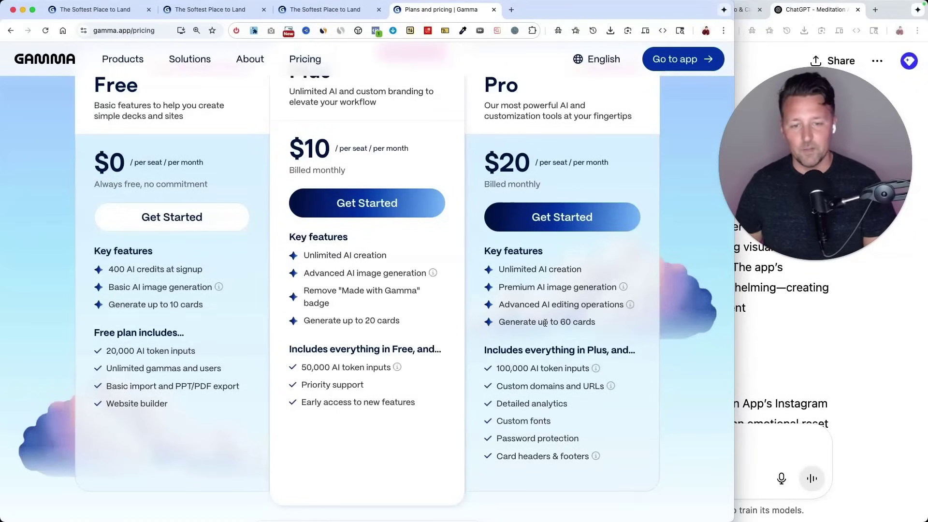
{"action": "triple_click", "coordinate": [545, 322]}
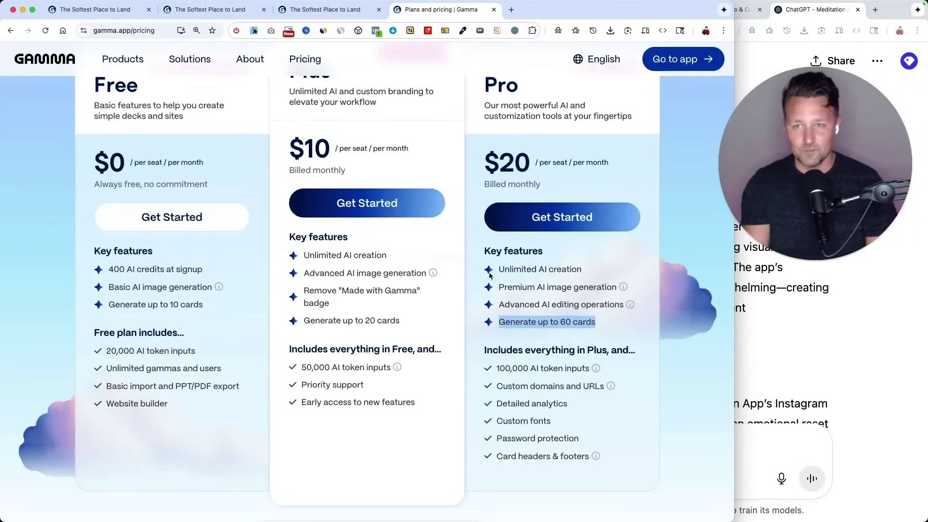
Switch to the newly generated gamma and examine its cards from "Begin Again with Every Breath" to "The Space Between Thoughts".
{"action": "left_click", "coordinate": [301, 9]}
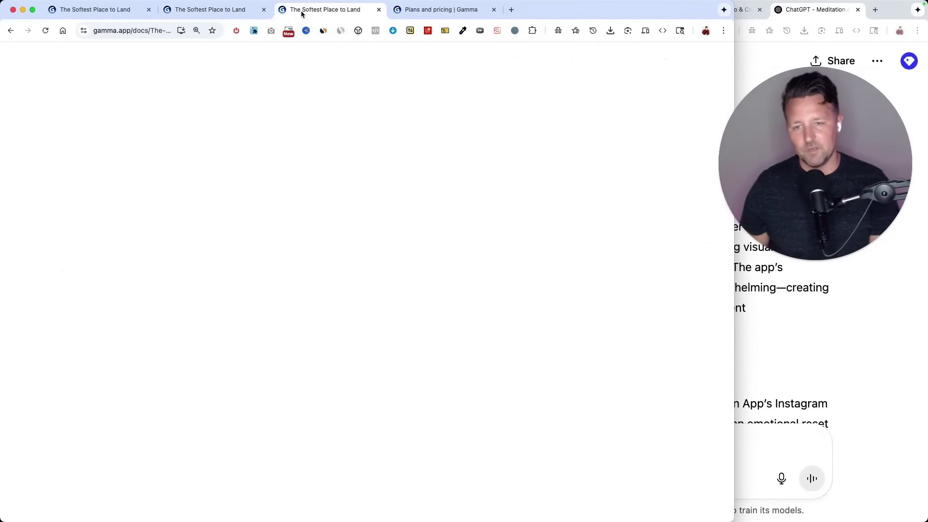
{"action": "scroll", "coordinate": [329, 225], "scroll_direction": "down", "scroll_amount": 18}
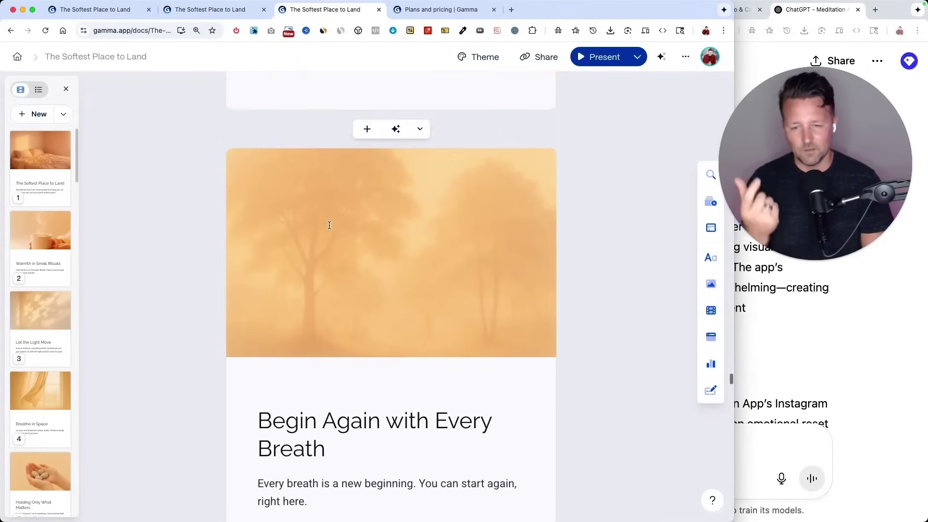
{"action": "scroll", "coordinate": [329, 224], "scroll_direction": "down", "scroll_amount": 5}
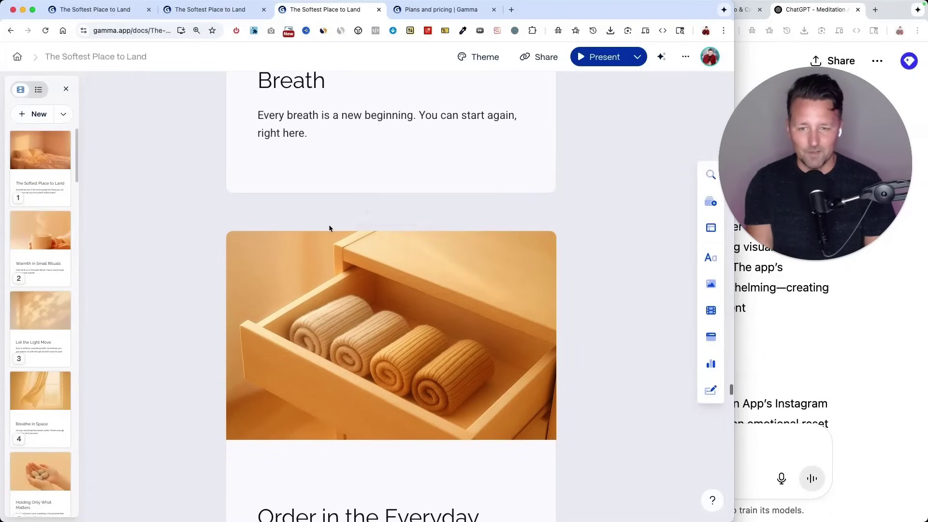
{"action": "scroll", "coordinate": [299, 256], "scroll_direction": "down", "scroll_amount": 5}
{"action": "scroll", "coordinate": [271, 292], "scroll_direction": "down", "scroll_amount": 10}
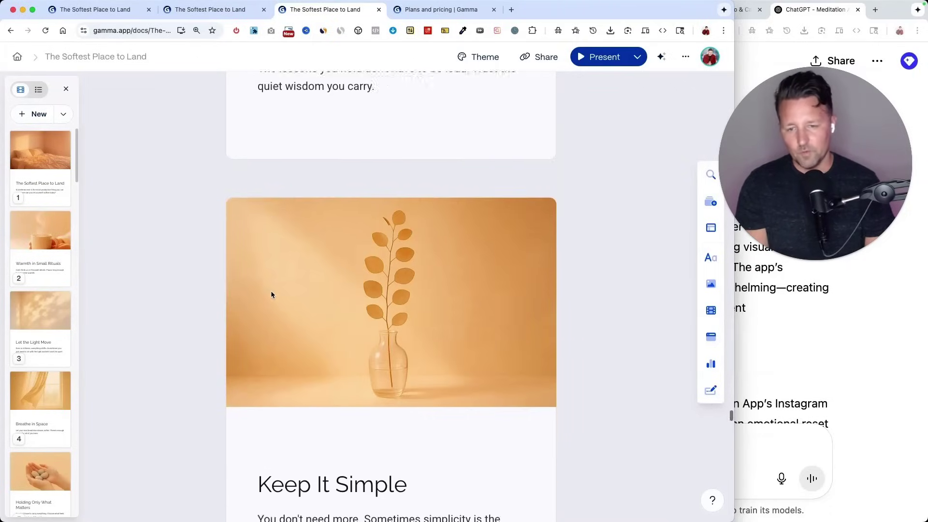
{"action": "scroll", "coordinate": [271, 295], "scroll_direction": "down", "scroll_amount": 10}
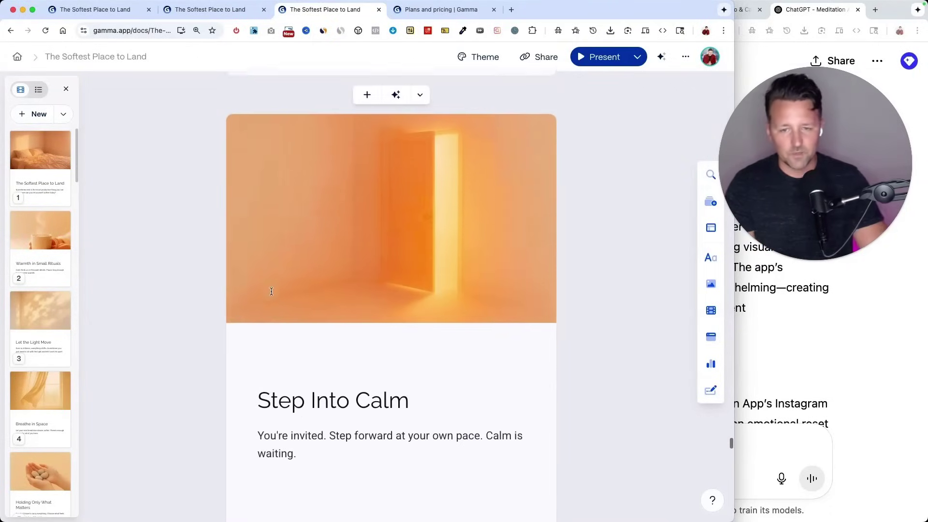
{"action": "scroll", "coordinate": [271, 295], "scroll_direction": "down", "scroll_amount": 8}
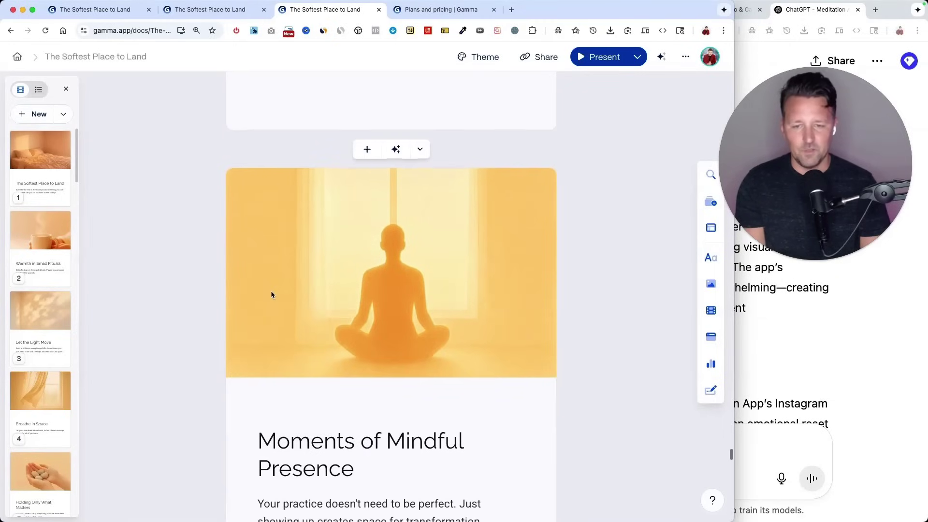
{"action": "scroll", "coordinate": [271, 294], "scroll_direction": "down", "scroll_amount": 9}
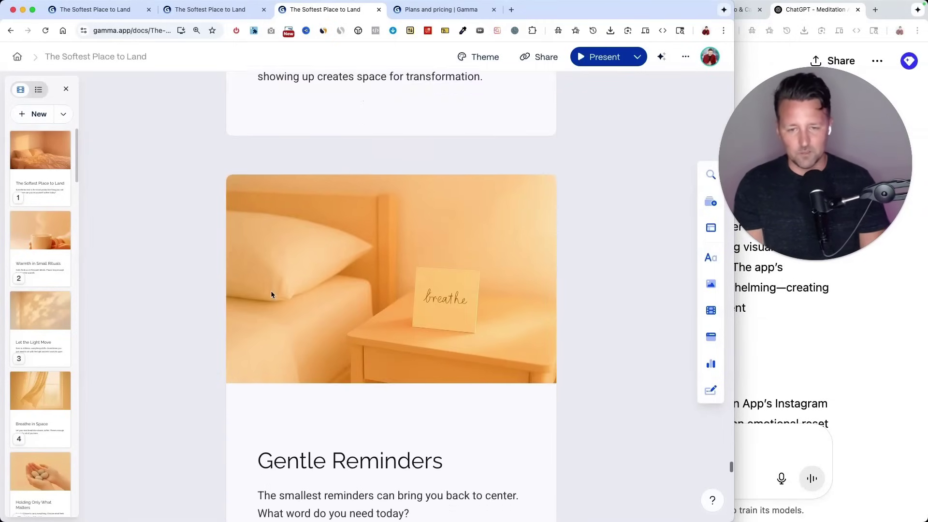
{"action": "scroll", "coordinate": [456, 217], "scroll_direction": "down", "scroll_amount": 5}
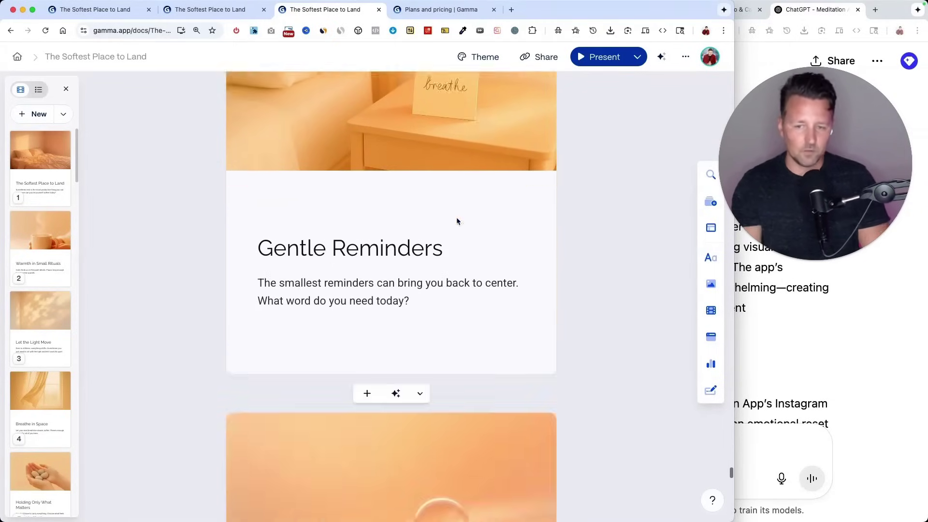
{"action": "scroll", "coordinate": [456, 218], "scroll_direction": "down", "scroll_amount": 5}
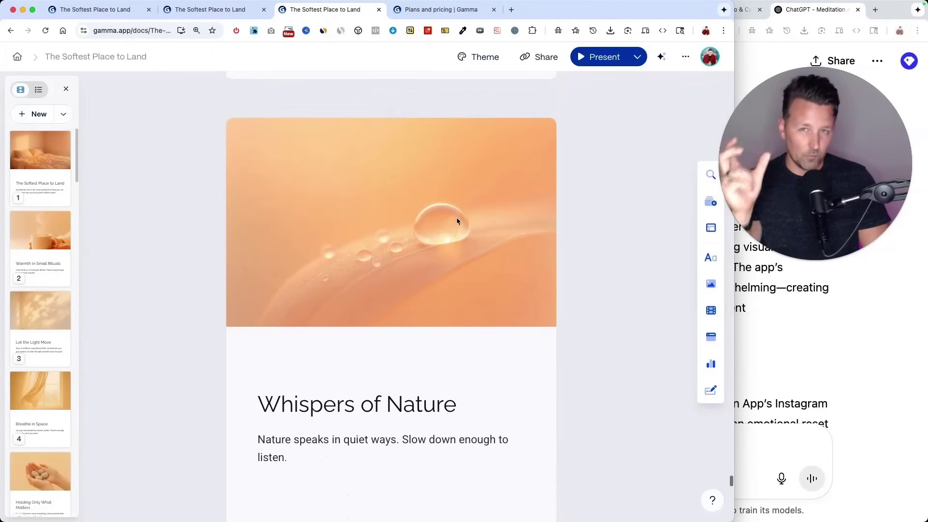
{"action": "scroll", "coordinate": [457, 222], "scroll_direction": "down", "scroll_amount": 8}
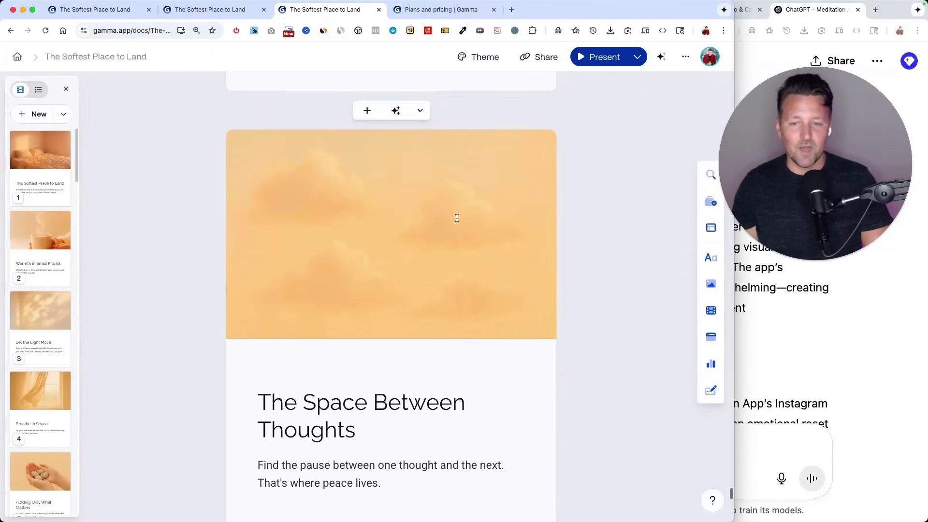
{"action": "scroll", "coordinate": [457, 222], "scroll_direction": "down", "scroll_amount": 8}
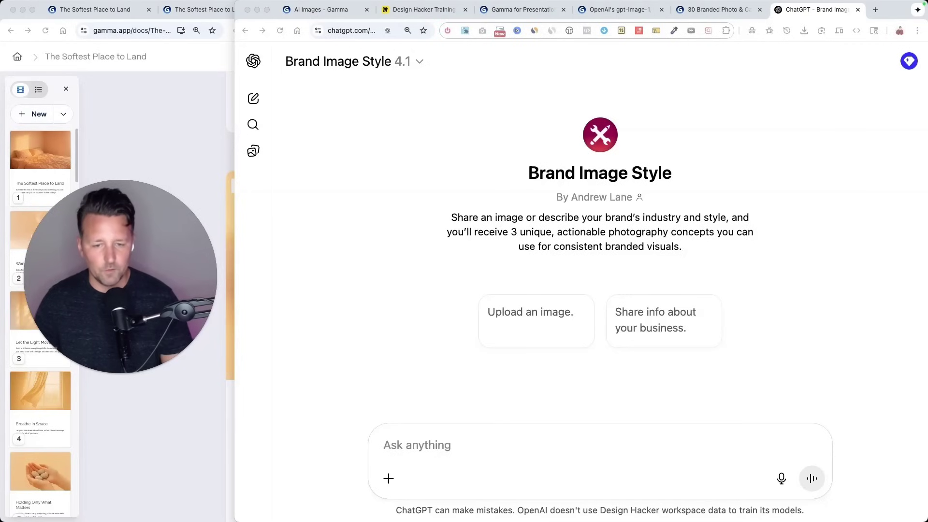
In ChatGPT, submit "nike" to the Brand Image Style GPT and highlight the first suggested style's title and description.
{"action": "left_click", "coordinate": [456, 431]}
{"action": "type", "text": "nike"}
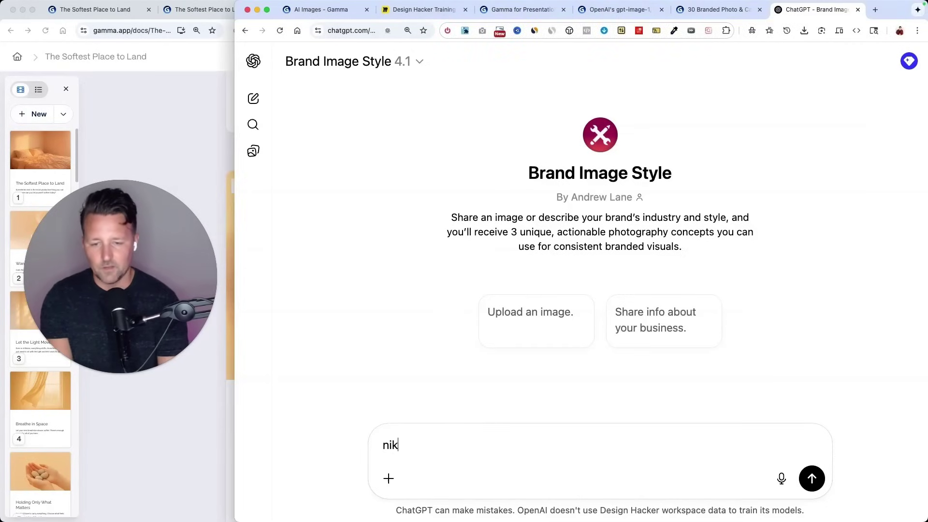
{"action": "key", "text": "Return"}
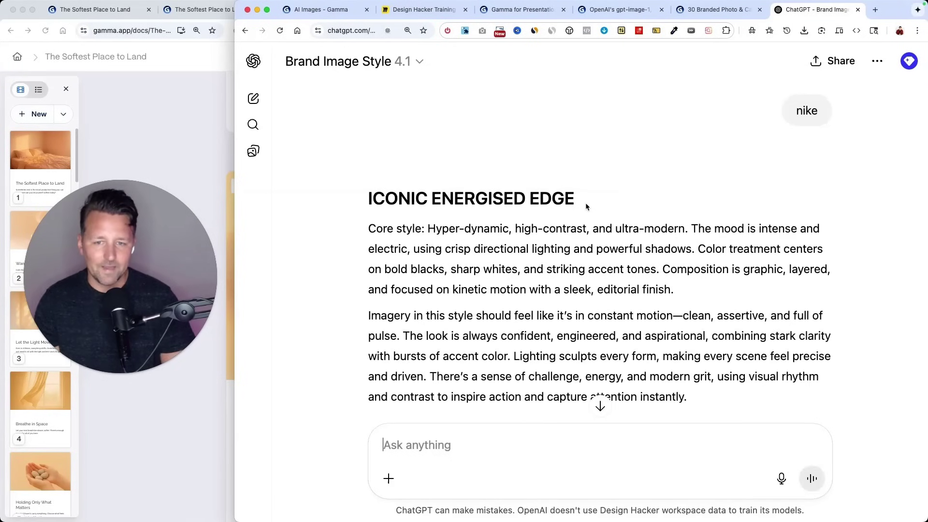
{"action": "left_click_drag", "start_coordinate": [373, 199], "coordinate": [552, 200]}
{"action": "triple_click", "coordinate": [460, 241]}
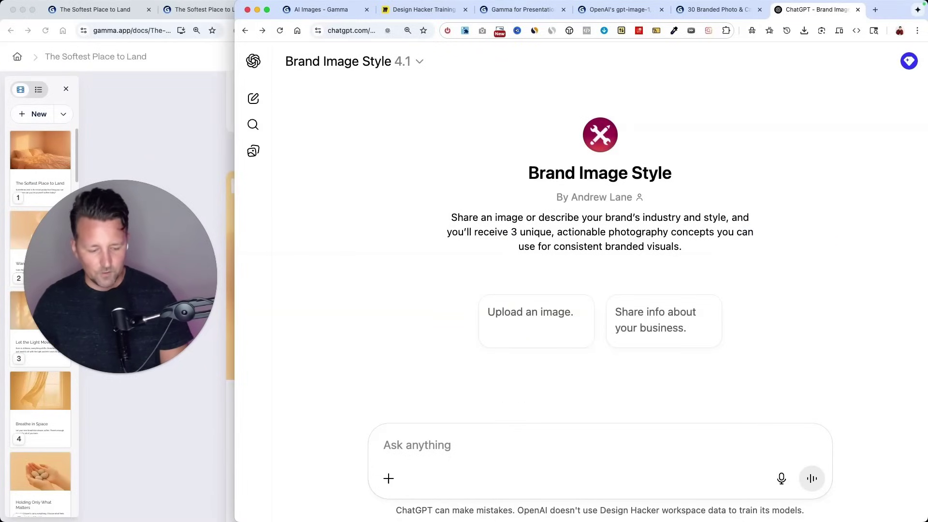
Attach the web page screenshot to a fresh Brand Image Style chat and submit it for style concepts.
{"action": "left_click_drag", "start_coordinate": [518, 276], "coordinate": [512, 244]}
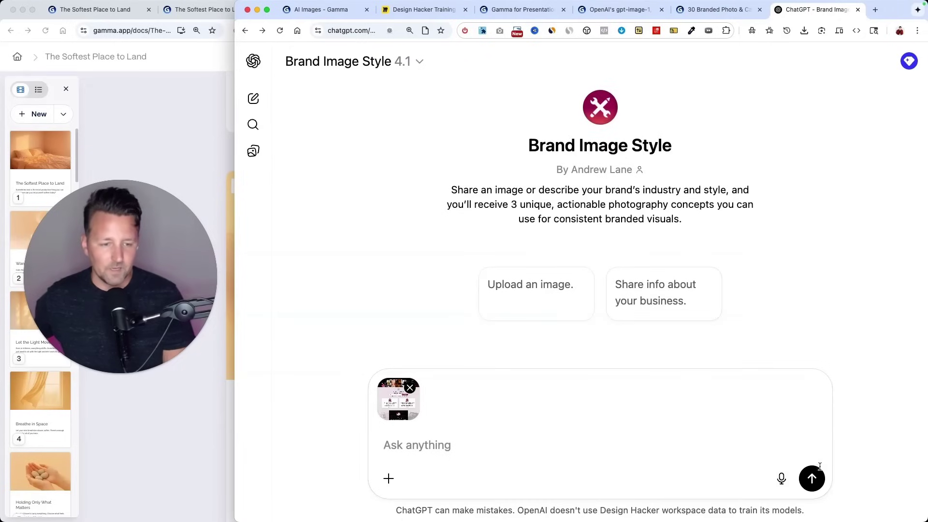
{"action": "left_click", "coordinate": [816, 471]}
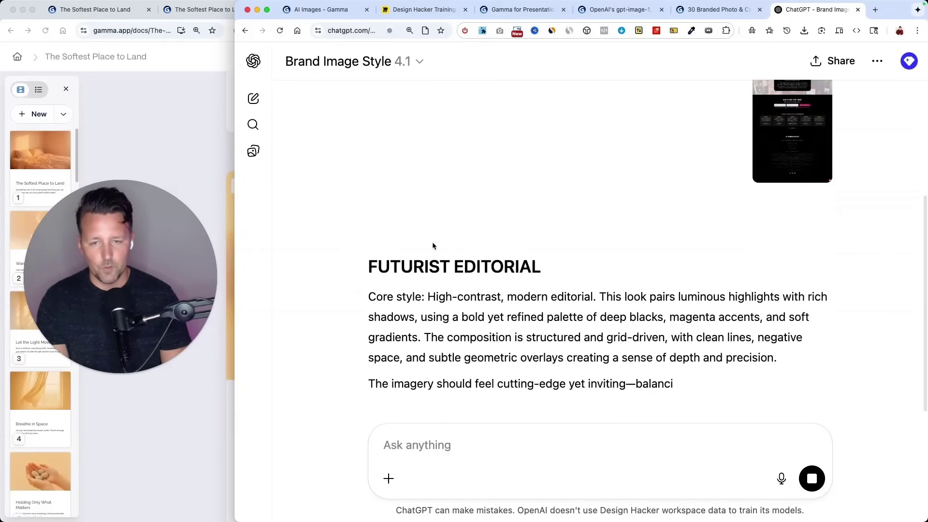
Highlight the core style paragraph of the Futurist Editorial concept in the Brand Image Style response.
{"action": "triple_click", "coordinate": [459, 234]}
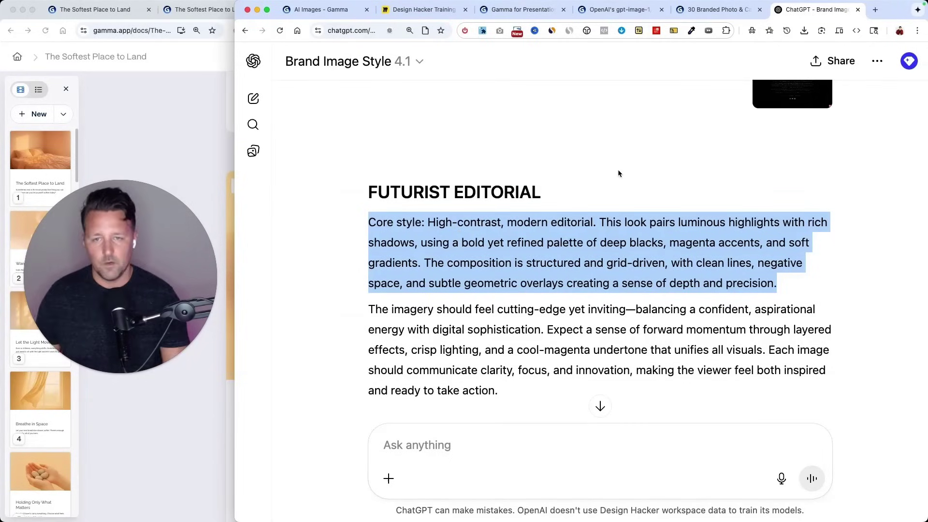
{"action": "scroll", "coordinate": [618, 173], "scroll_direction": "up", "scroll_amount": 5}
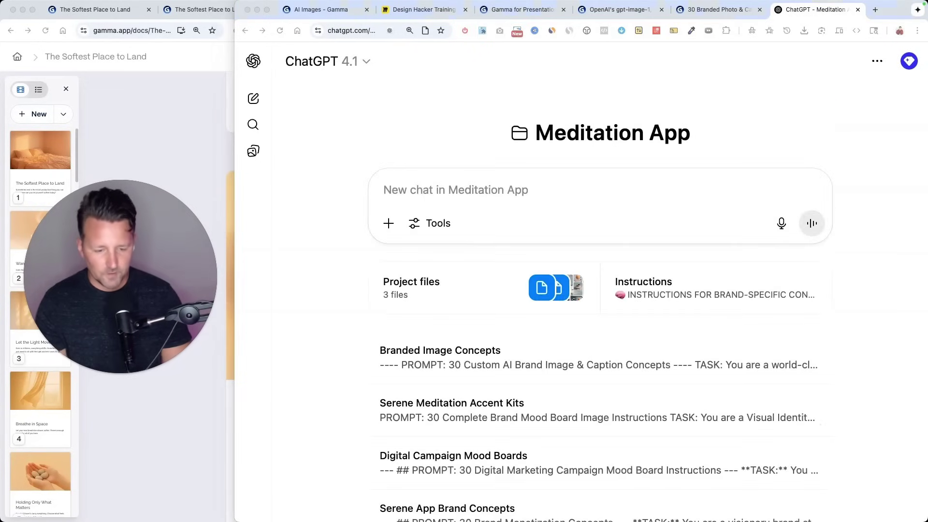
Paste the prepared background image prompt into a new chat in the Meditation App project and submit it.
{"action": "left_click", "coordinate": [533, 207]}
{"action": "key", "text": "super+v"}
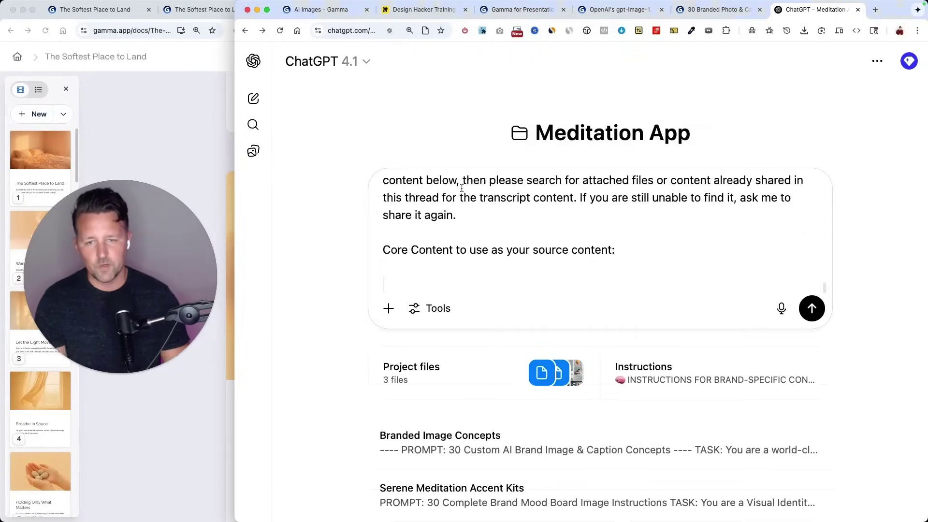
{"action": "key", "text": "Return"}
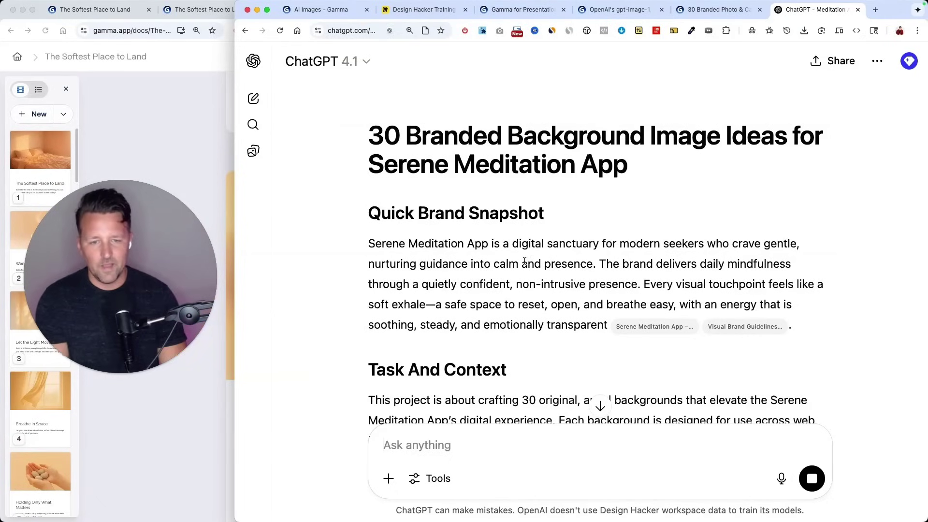
Review the 30 branded background image ideas through to the final note and copy the full response.
{"action": "scroll", "coordinate": [525, 261], "scroll_direction": "down", "scroll_amount": 20}
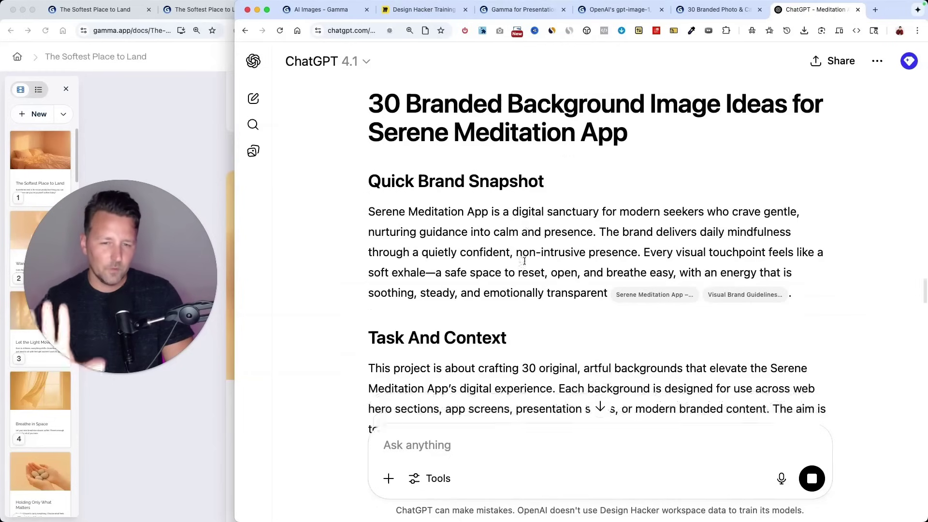
{"action": "scroll", "coordinate": [524, 261], "scroll_direction": "down", "scroll_amount": 15}
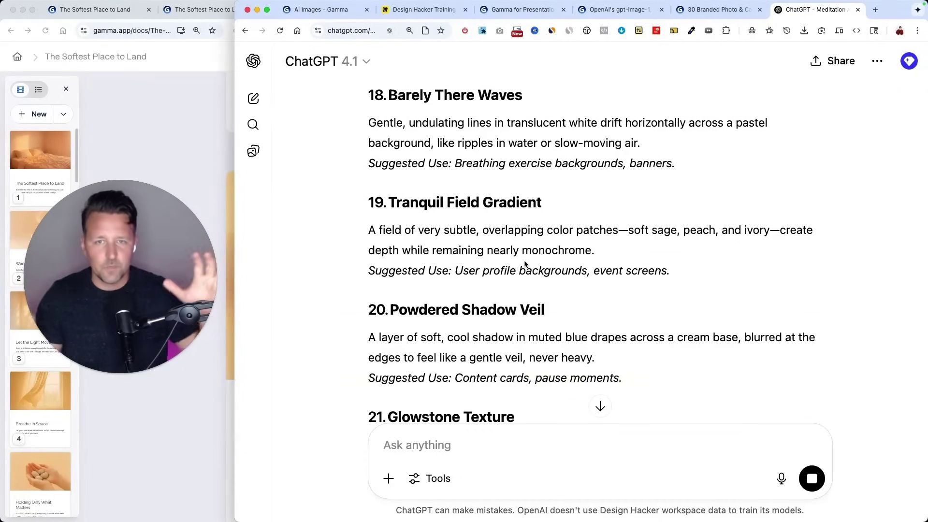
{"action": "scroll", "coordinate": [525, 264], "scroll_direction": "down", "scroll_amount": 15}
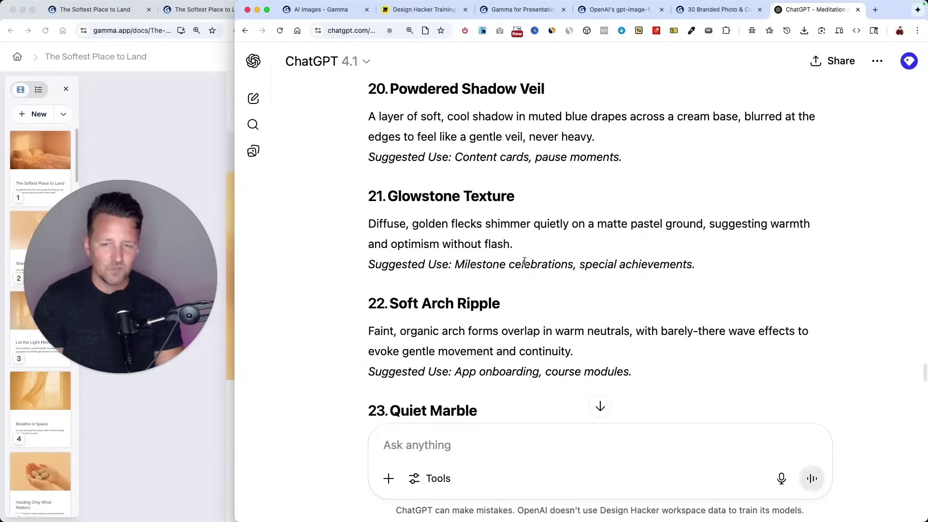
{"action": "scroll", "coordinate": [525, 264], "scroll_direction": "down", "scroll_amount": 12}
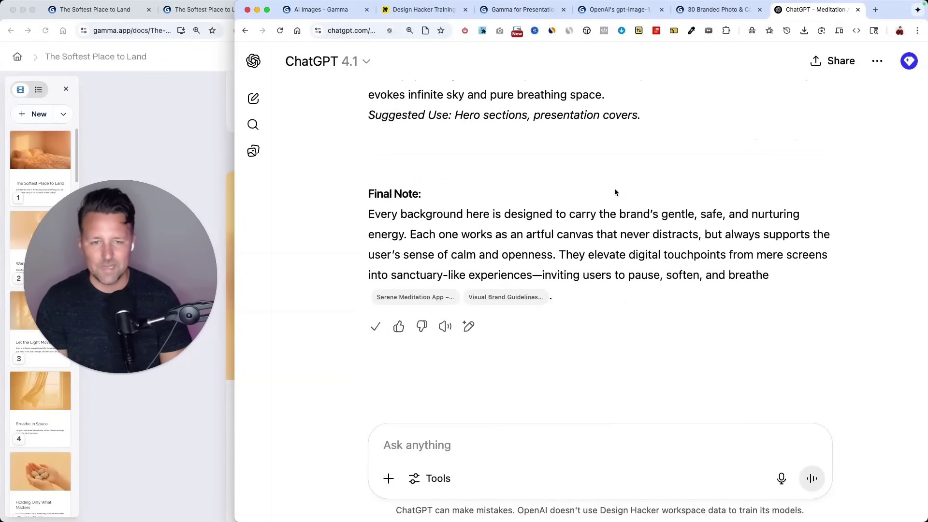
{"action": "scroll", "coordinate": [615, 192], "scroll_direction": "up", "scroll_amount": 12}
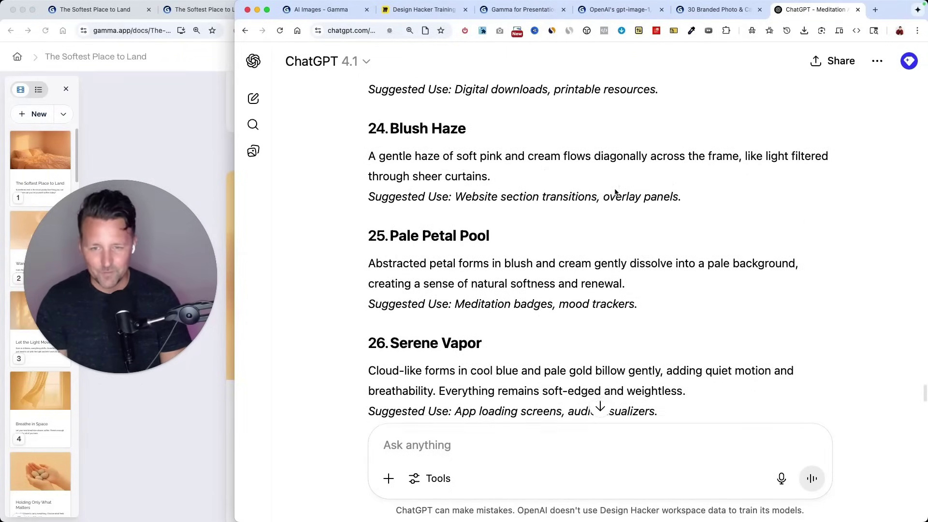
{"action": "scroll", "coordinate": [615, 192], "scroll_direction": "up", "scroll_amount": 1}
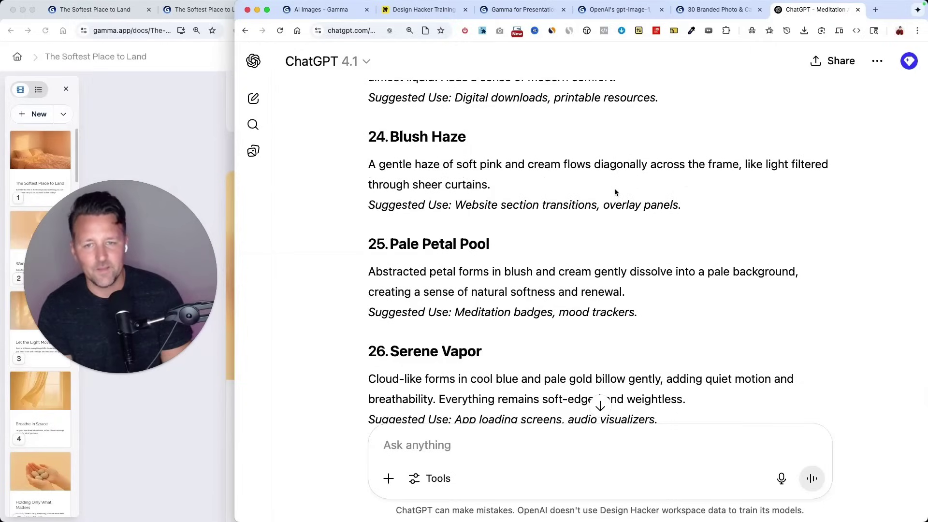
Switch to Gamma, start a new AI creation from pasted text, and paste in the 30 background image ideas.
{"action": "left_click", "coordinate": [193, 67]}
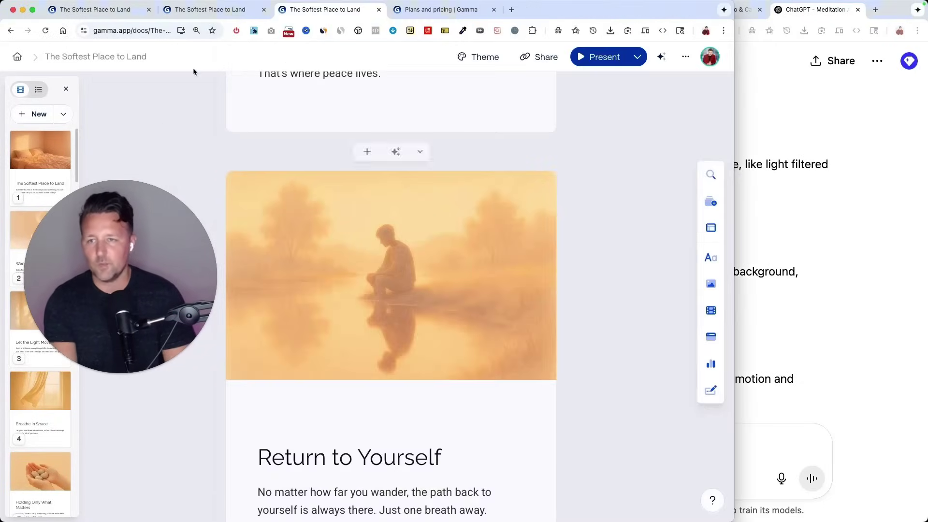
{"action": "left_click_drag", "start_coordinate": [118, 217], "coordinate": [783, 140]}
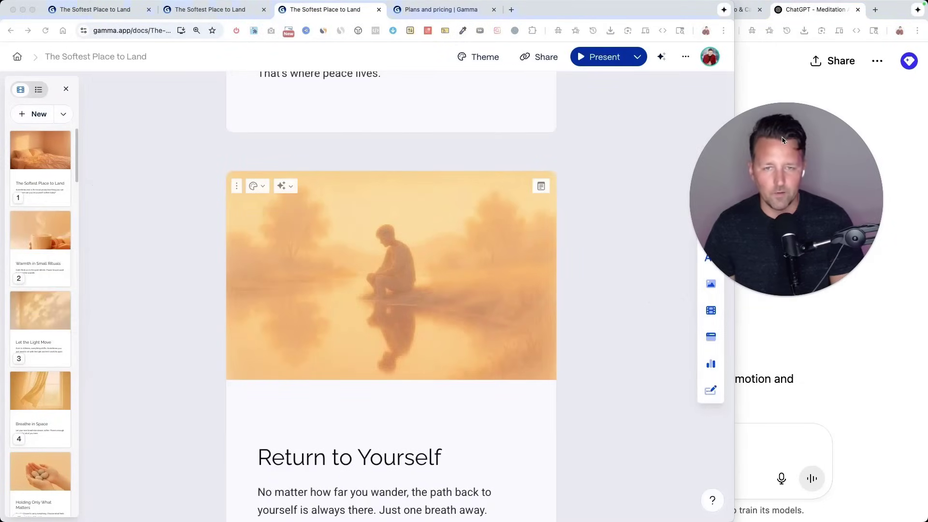
{"action": "left_click", "coordinate": [135, 11]}
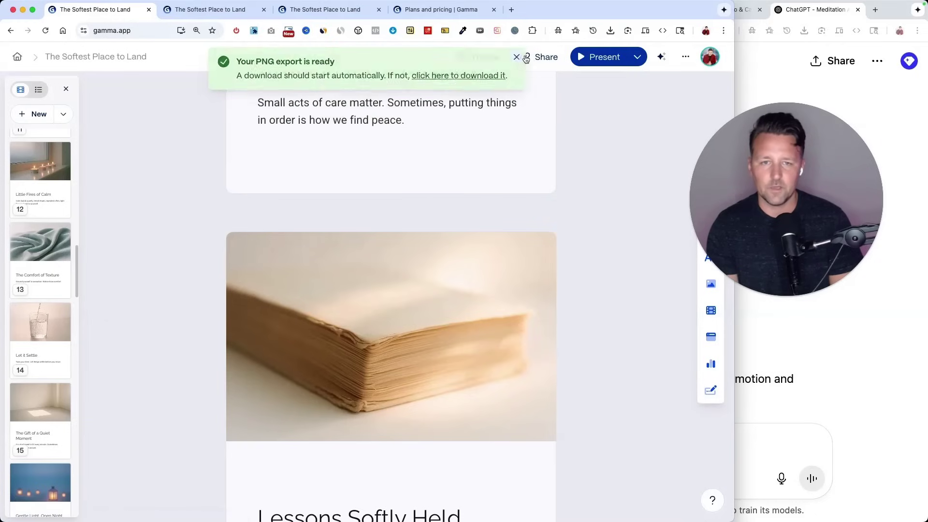
{"action": "left_click", "coordinate": [9, 66]}
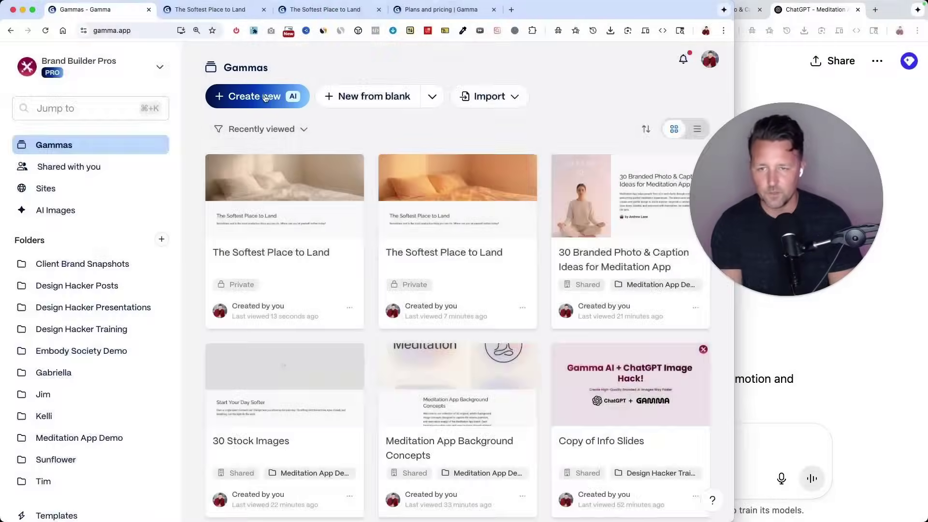
{"action": "left_click", "coordinate": [260, 95]}
{"action": "left_click", "coordinate": [178, 295]}
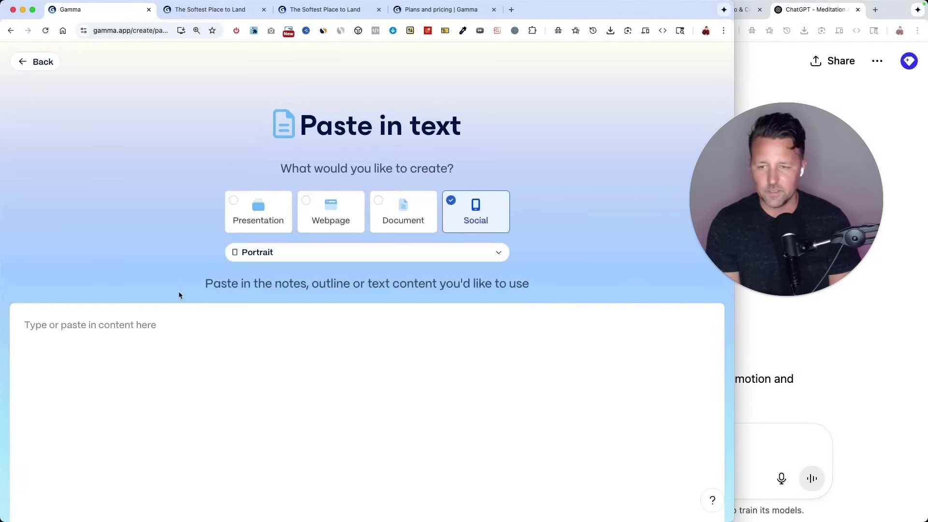
{"action": "scroll", "coordinate": [179, 291], "scroll_direction": "down", "scroll_amount": 3}
{"action": "key", "text": "super+v"}
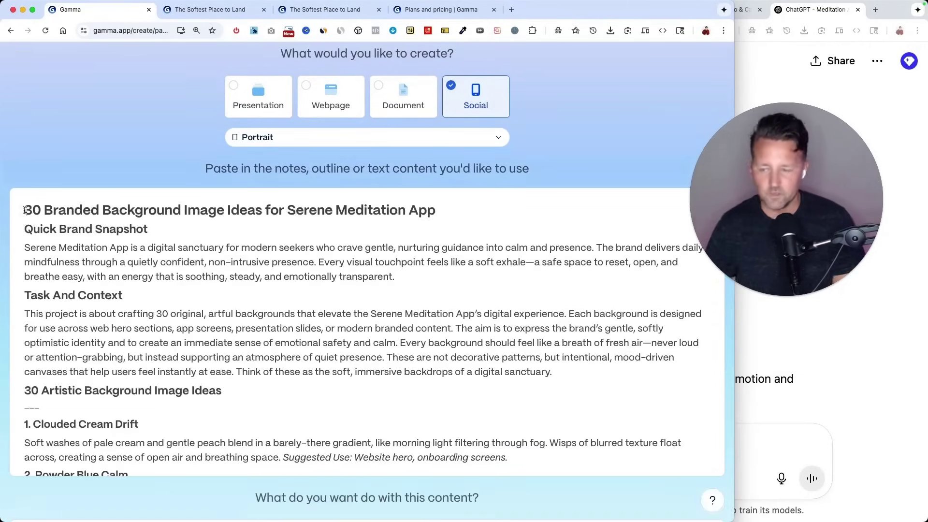
Highlight the pasted title, choose to preserve the exact text, and continue to the prompt editor.
{"action": "triple_click", "coordinate": [108, 215]}
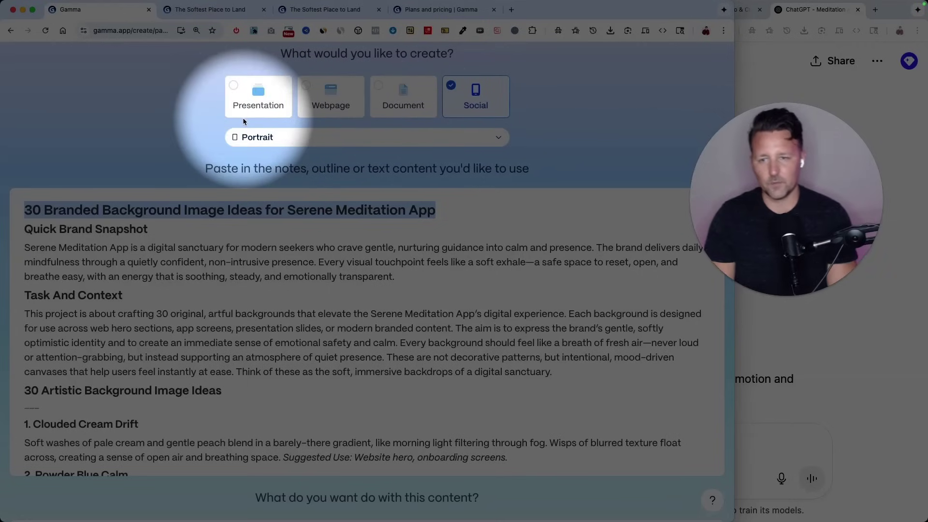
{"action": "scroll", "coordinate": [19, 452], "scroll_direction": "down", "scroll_amount": 15}
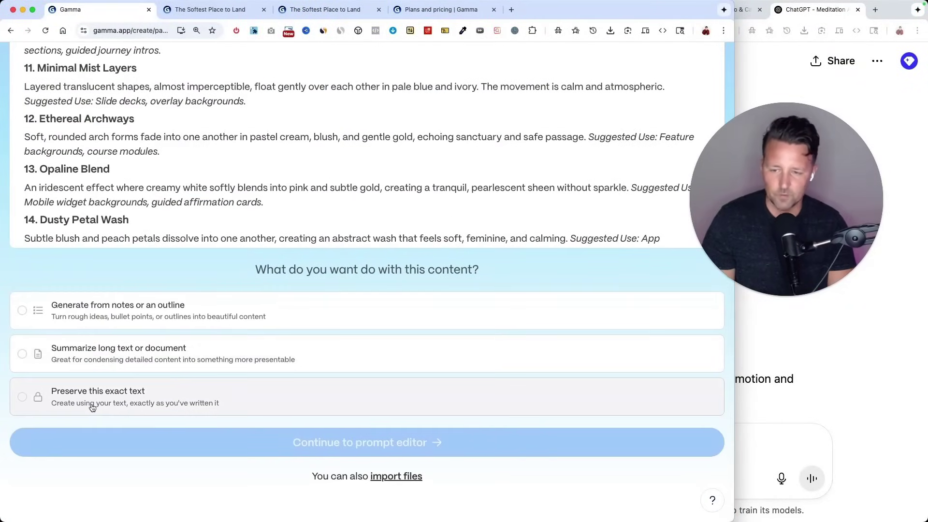
{"action": "left_click", "coordinate": [92, 409]}
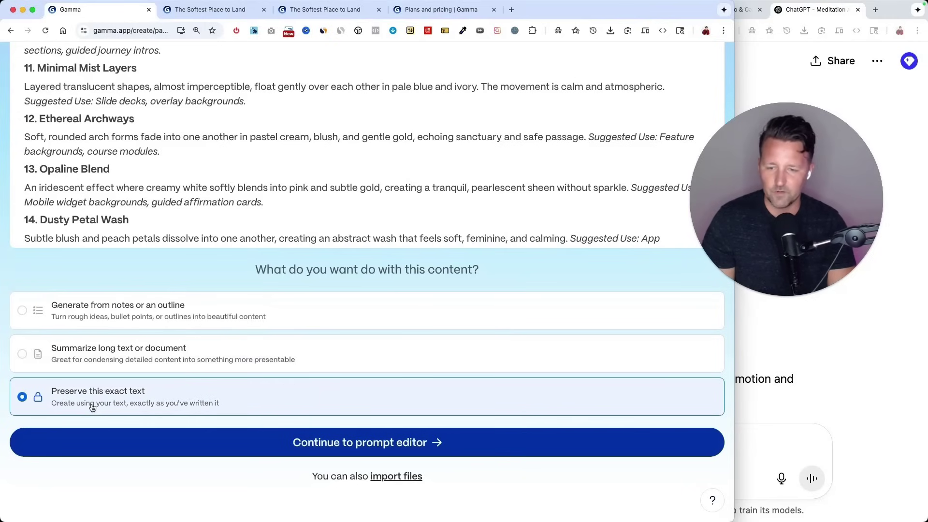
{"action": "left_click", "coordinate": [371, 443]}
{"action": "key", "text": "super+minus"}
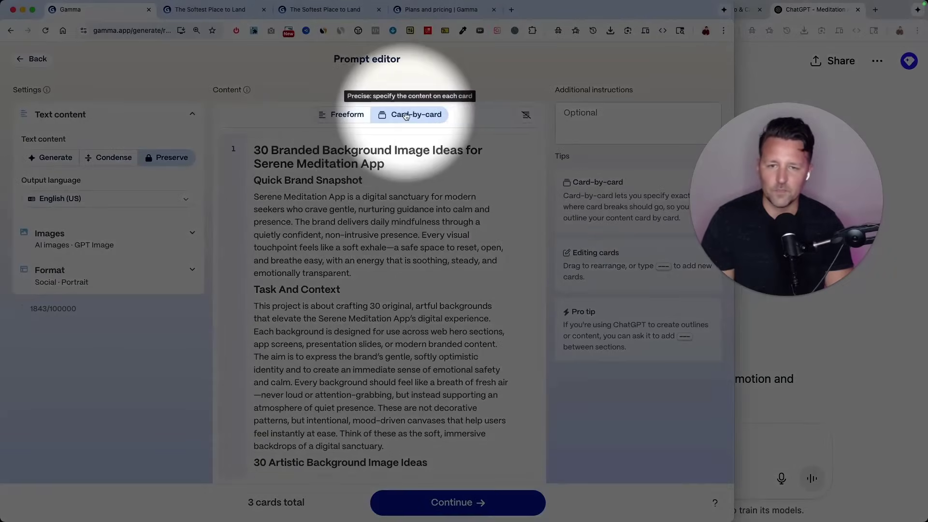
Switch the content to Freeform and paste the "Core style: editorial minimalism" description as the AI image style.
{"action": "left_click", "coordinate": [345, 117]}
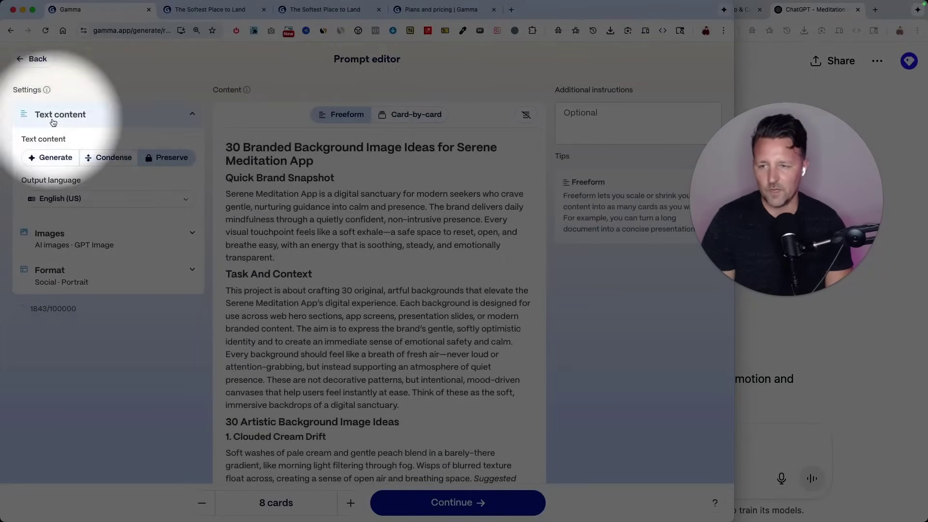
{"action": "left_click", "coordinate": [59, 242]}
{"action": "scroll", "coordinate": [63, 249], "scroll_direction": "down", "scroll_amount": 2}
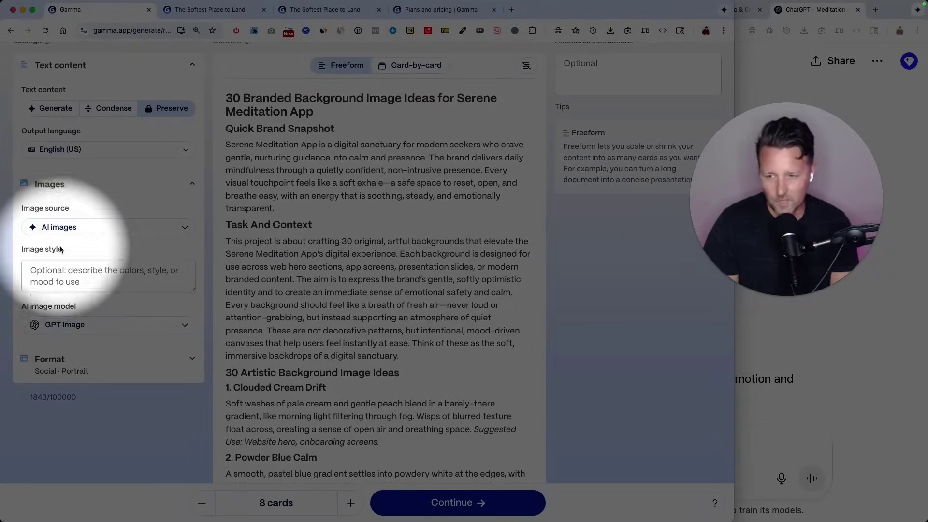
{"action": "left_click", "coordinate": [53, 273]}
{"action": "key", "text": "super+v"}
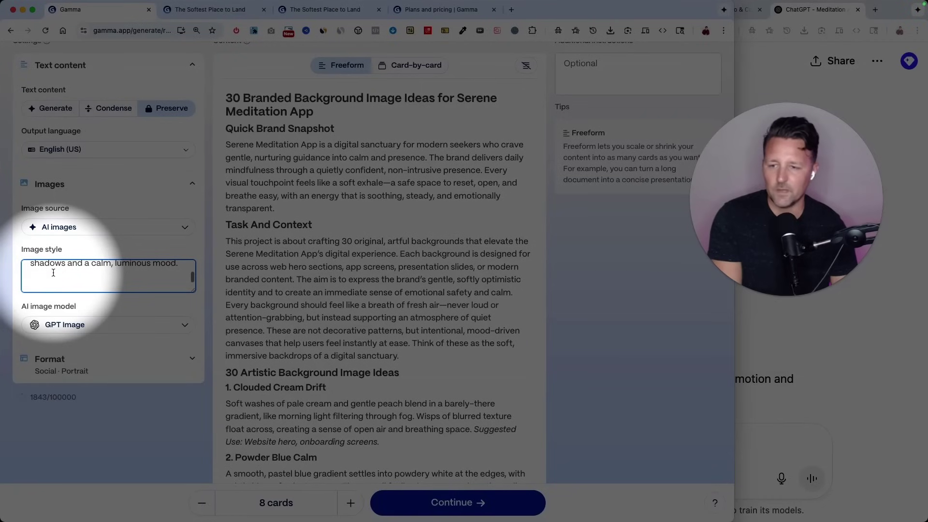
{"action": "scroll", "coordinate": [53, 273], "scroll_direction": "up", "scroll_amount": 3}
{"action": "key", "text": "super+a"}
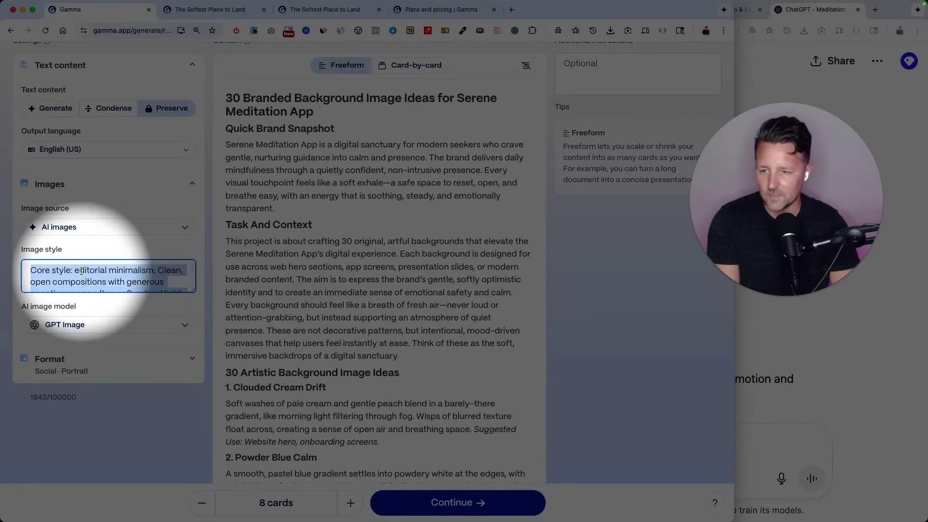
{"action": "scroll", "coordinate": [42, 256], "scroll_direction": "down", "scroll_amount": 1}
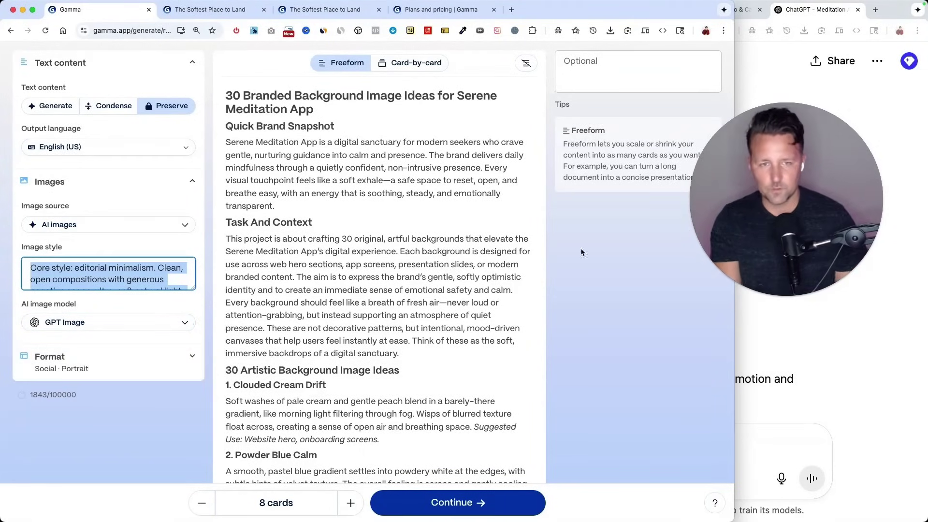
Highlight the additional instructions heading, raise the card count to at least 25, and continue to theme selection.
{"action": "scroll", "coordinate": [619, 101], "scroll_direction": "up", "scroll_amount": 2}
{"action": "triple_click", "coordinate": [593, 92]}
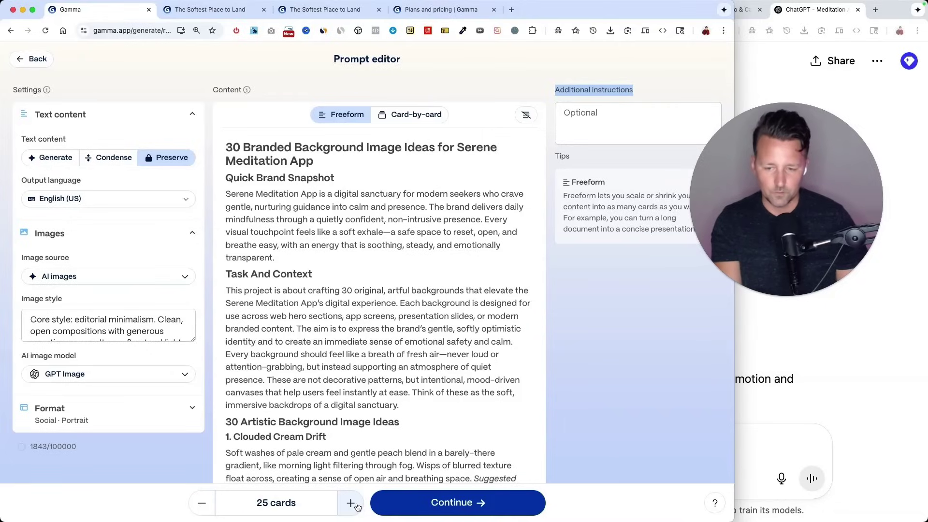
{"action": "left_click", "coordinate": [379, 503]}
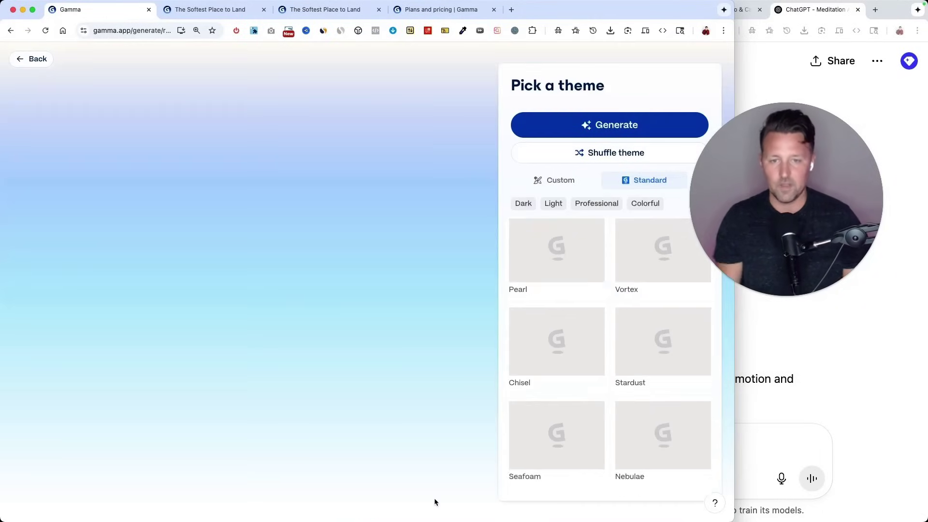
Browse the standard themes, select Pearl, and generate the background image cards.
{"action": "scroll", "coordinate": [602, 281], "scroll_direction": "down", "scroll_amount": 10}
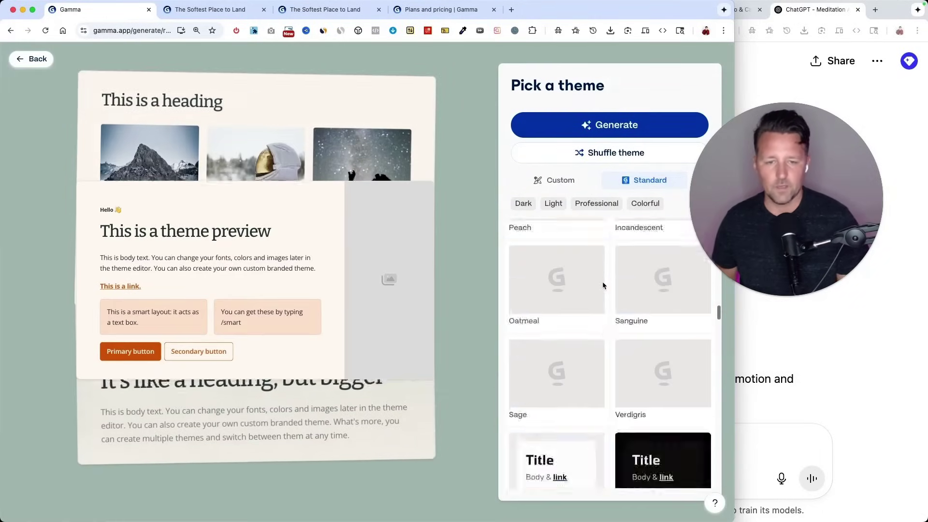
{"action": "left_click", "coordinate": [554, 263]}
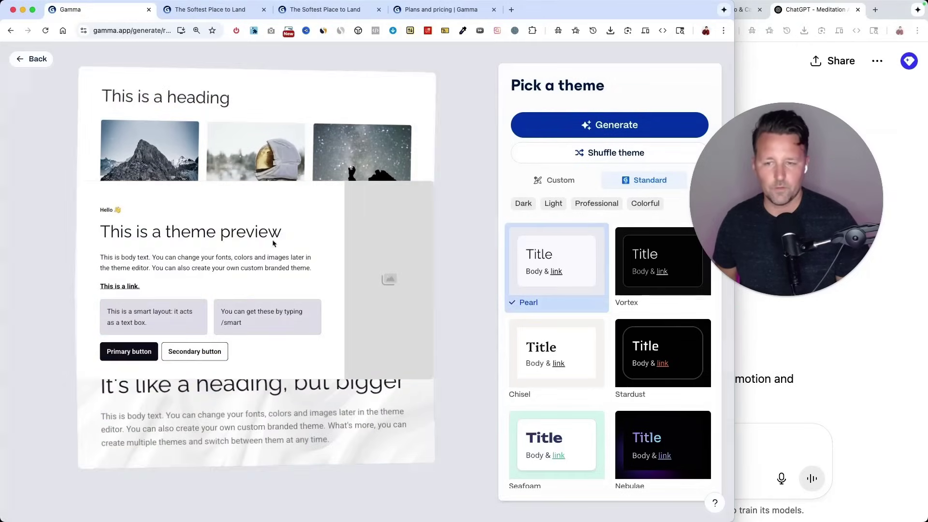
{"action": "left_click", "coordinate": [548, 134]}
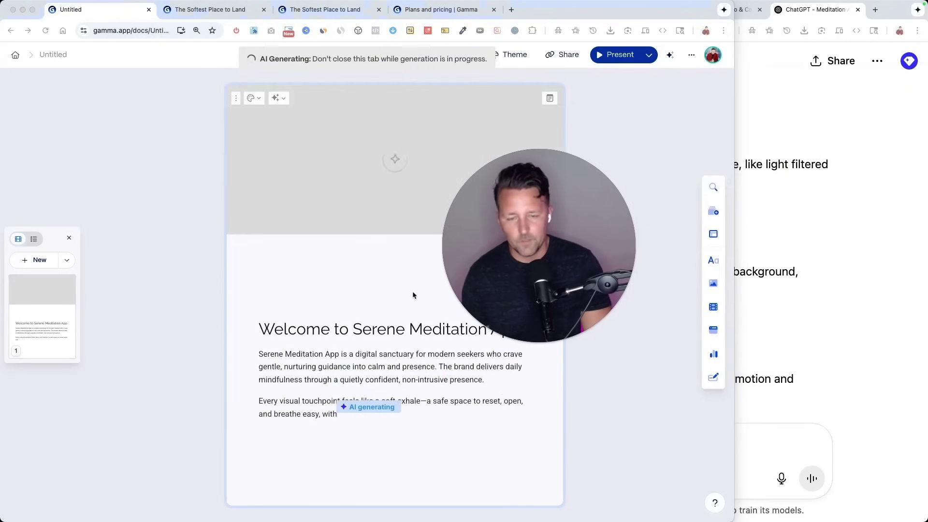
Return to ChatGPT and highlight the background ideas response's title and examine its Quick Brand Snapshot section.
{"action": "left_click", "coordinate": [843, 258]}
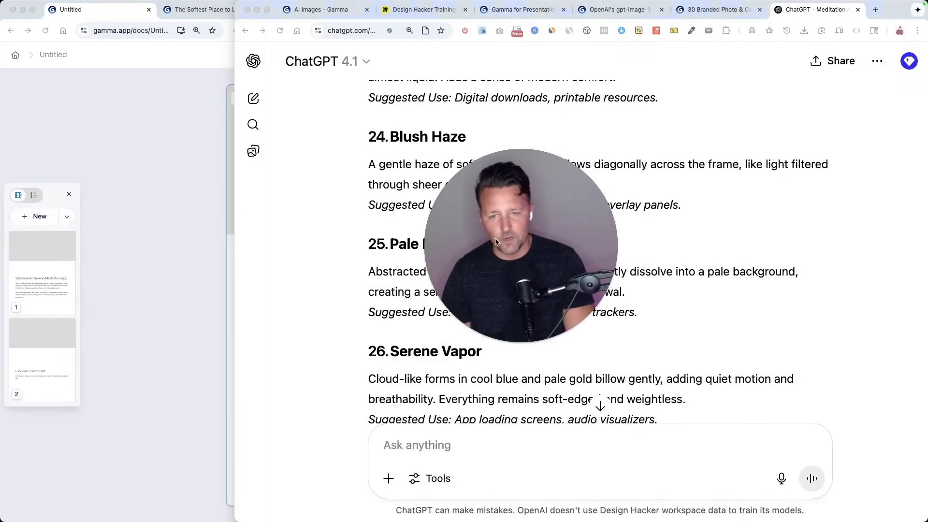
{"action": "scroll", "coordinate": [454, 233], "scroll_direction": "up", "scroll_amount": 20}
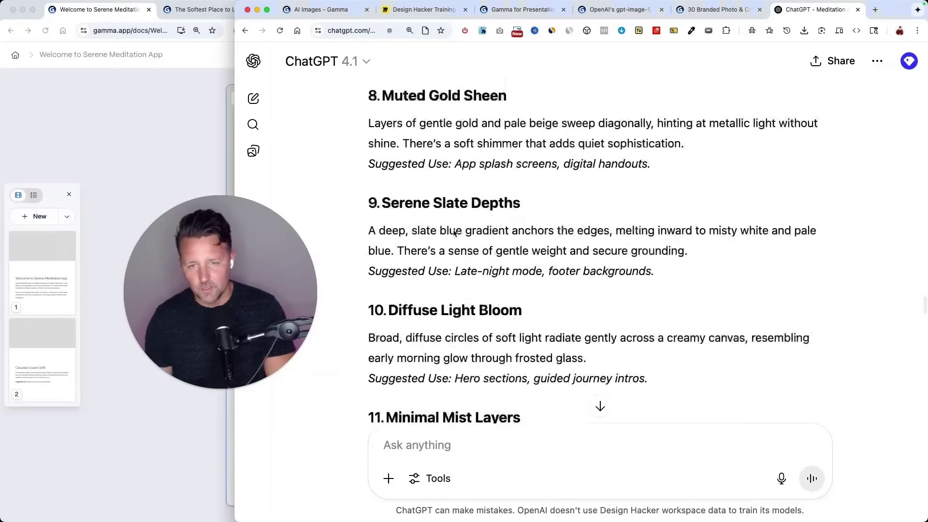
{"action": "scroll", "coordinate": [454, 233], "scroll_direction": "up", "scroll_amount": 10}
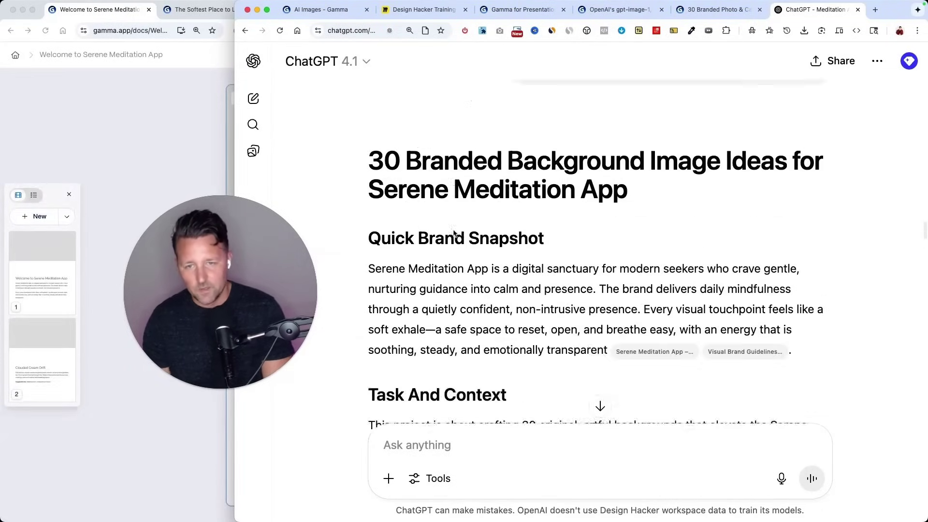
{"action": "scroll", "coordinate": [493, 108], "scroll_direction": "down", "scroll_amount": 3}
{"action": "triple_click", "coordinate": [521, 100]}
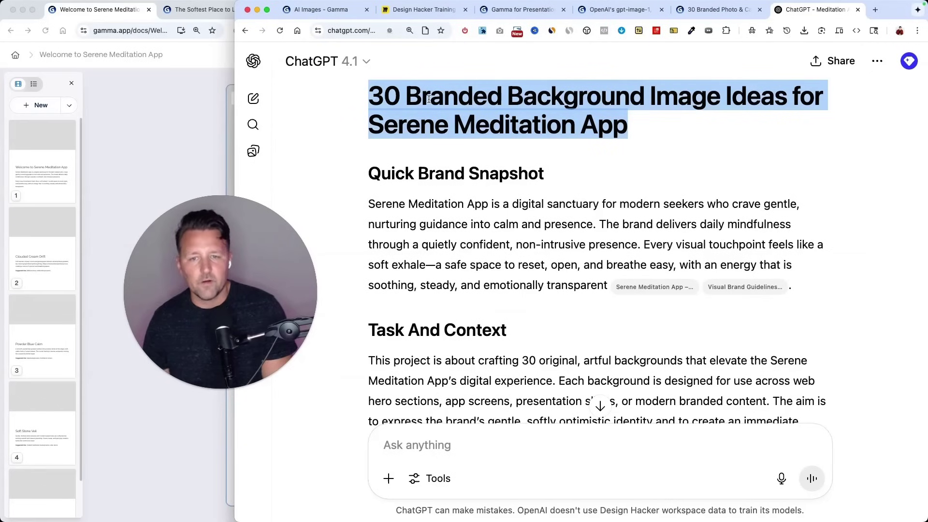
{"action": "left_click", "coordinate": [422, 155]}
{"action": "scroll", "coordinate": [420, 155], "scroll_direction": "down", "scroll_amount": 1}
{"action": "left_click_drag", "start_coordinate": [370, 145], "coordinate": [586, 216]}
{"action": "left_click", "coordinate": [586, 220]}
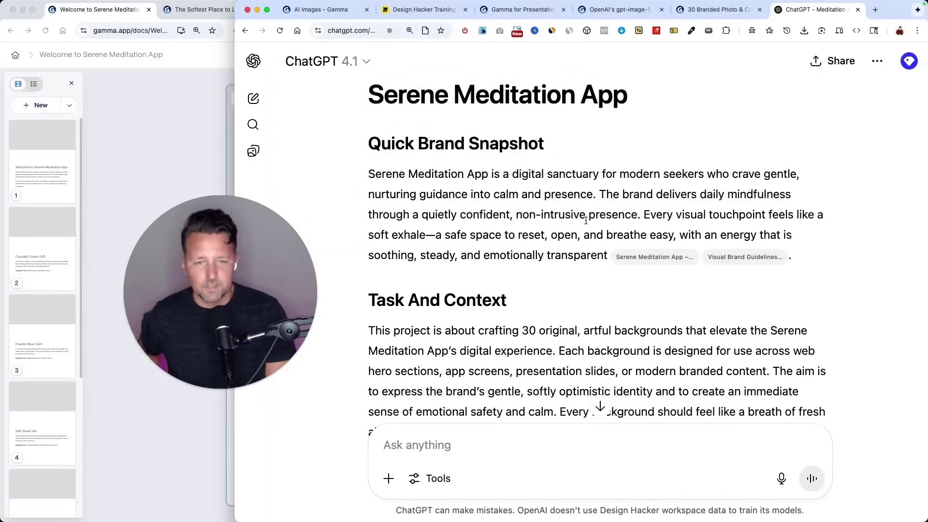
Highlight the Quick Brand Snapshot paragraph and the Task And Context paragraph in the ChatGPT response.
{"action": "triple_click", "coordinate": [586, 220]}
{"action": "scroll", "coordinate": [430, 269], "scroll_direction": "down", "scroll_amount": 3}
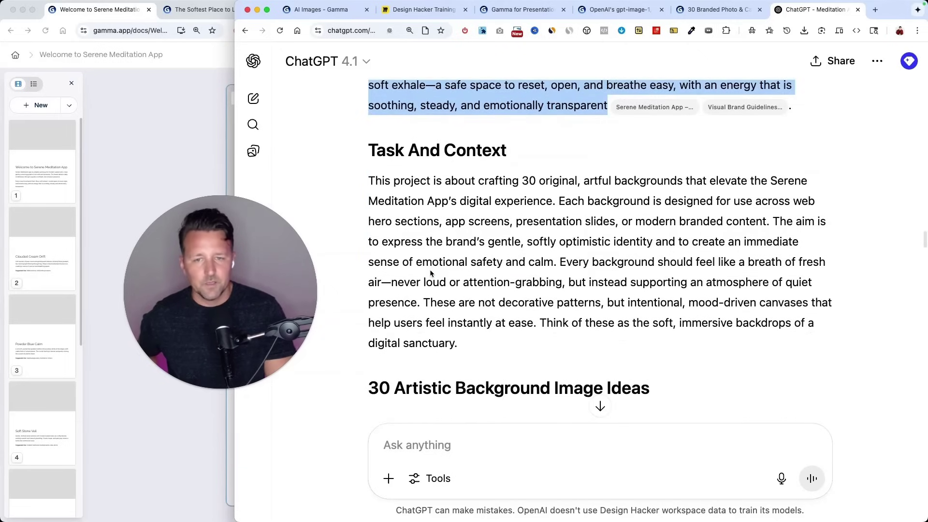
{"action": "triple_click", "coordinate": [431, 271]}
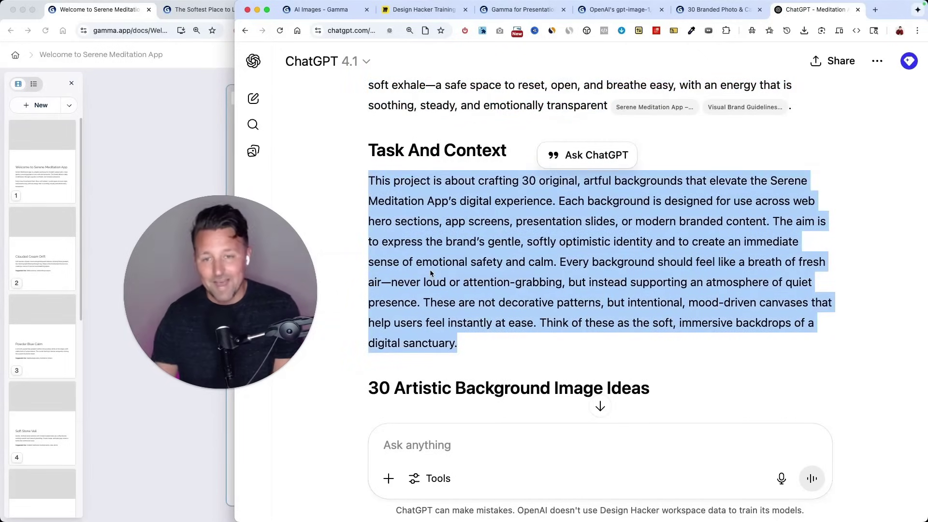
{"action": "triple_click", "coordinate": [459, 261]}
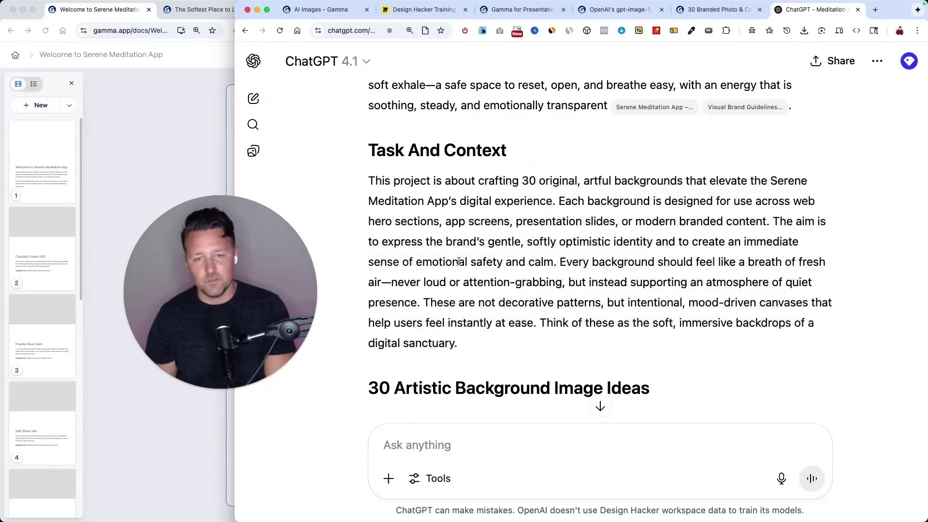
{"action": "scroll", "coordinate": [481, 328], "scroll_direction": "down", "scroll_amount": 4}
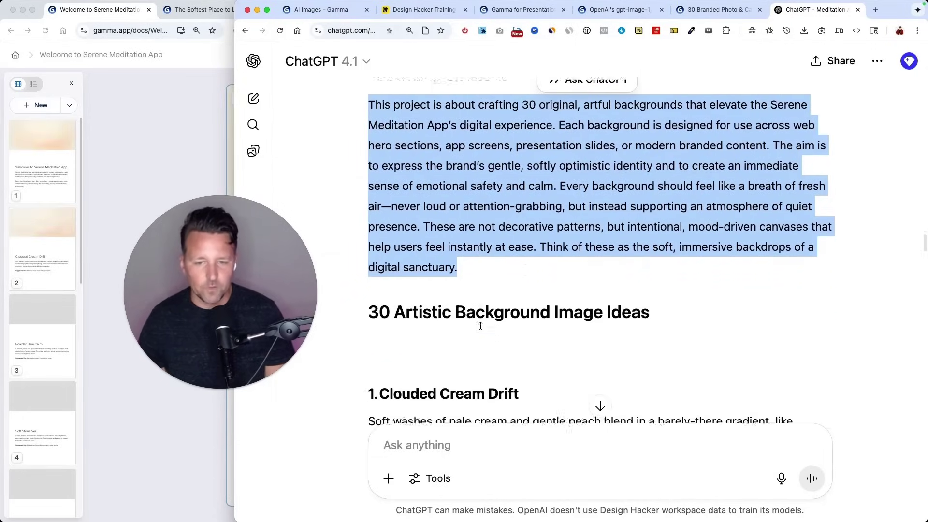
Highlight the 30 Artistic Background Image Ideas heading and the Clouded Cream Drift idea's title, description and suggested use.
{"action": "scroll", "coordinate": [481, 329], "scroll_direction": "down", "scroll_amount": 1}
{"action": "left_click_drag", "start_coordinate": [367, 163], "coordinate": [573, 315]}
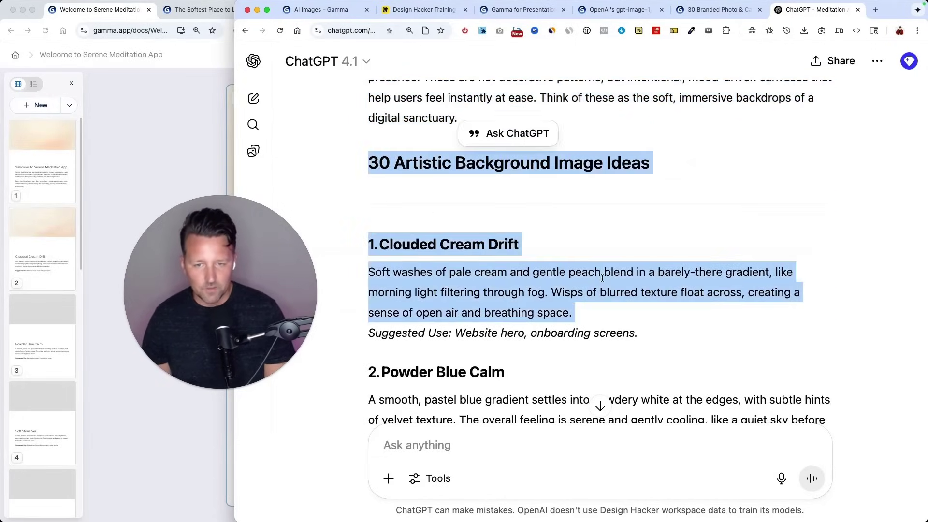
{"action": "left_click", "coordinate": [436, 274]}
{"action": "left_click_drag", "start_coordinate": [378, 245], "coordinate": [535, 250]}
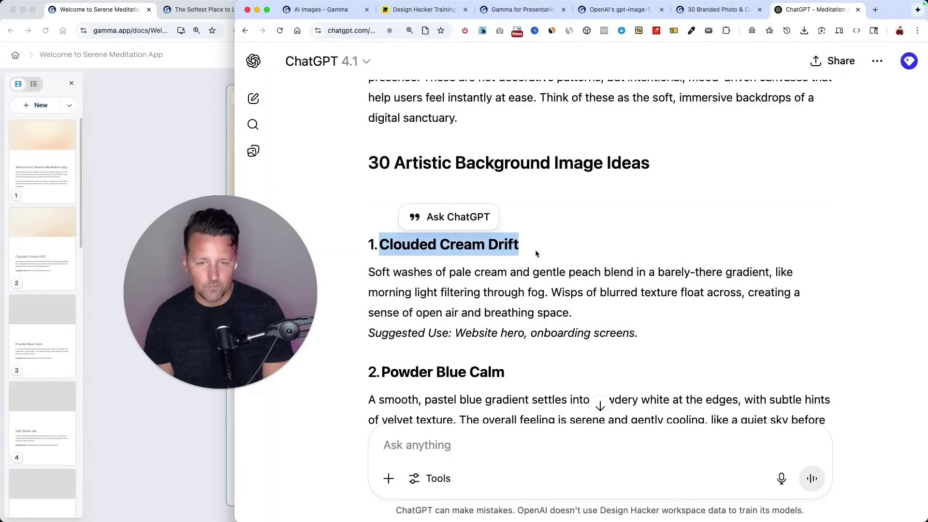
{"action": "left_click_drag", "start_coordinate": [368, 276], "coordinate": [600, 314]}
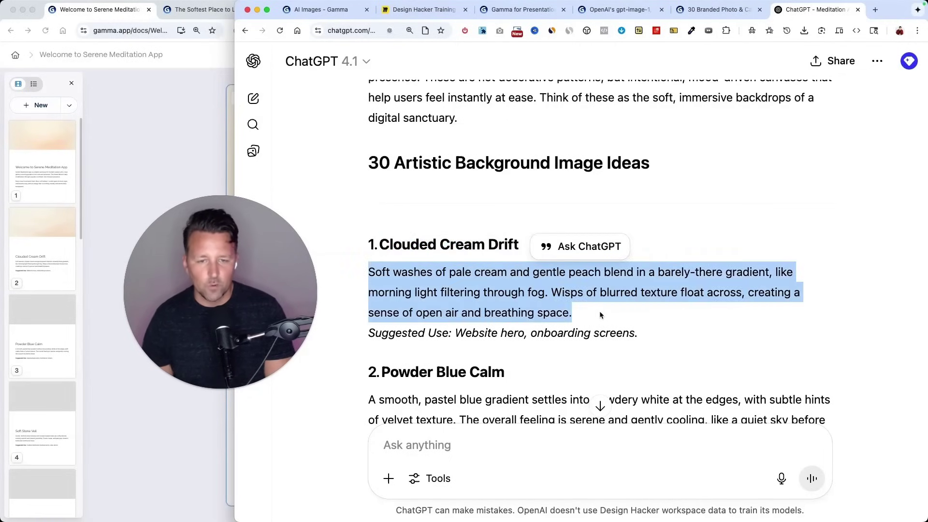
{"action": "left_click_drag", "start_coordinate": [389, 334], "coordinate": [643, 337]}
{"action": "scroll", "coordinate": [643, 332], "scroll_direction": "down", "scroll_amount": 3}
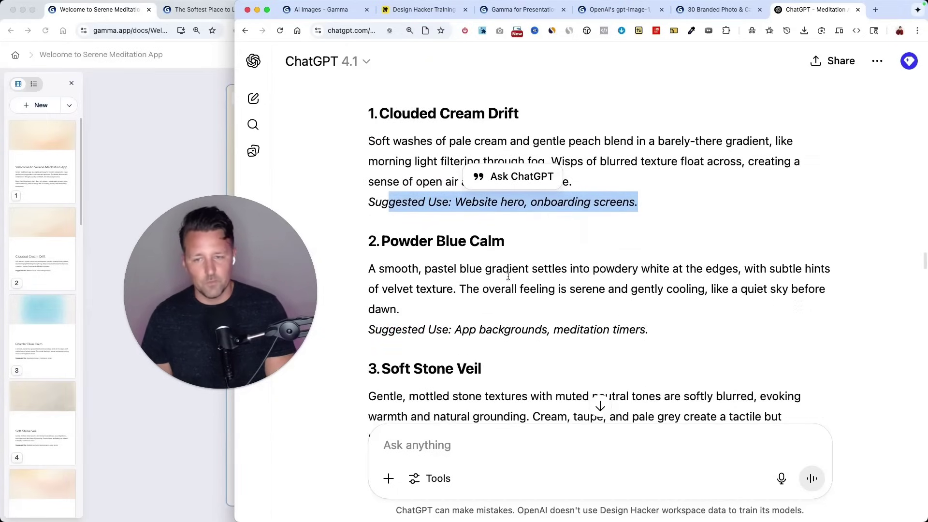
Switch to the Gamma document and examine the Clouded Cream Drift card, highlighting its title.
{"action": "left_click_drag", "start_coordinate": [254, 248], "coordinate": [826, 162]}
{"action": "left_click", "coordinate": [160, 192]}
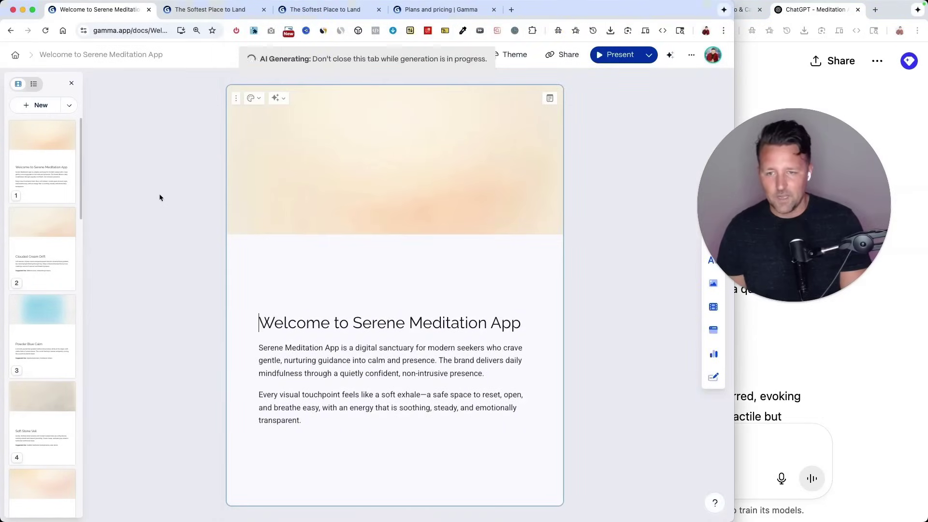
{"action": "scroll", "coordinate": [234, 302], "scroll_direction": "down", "scroll_amount": 9}
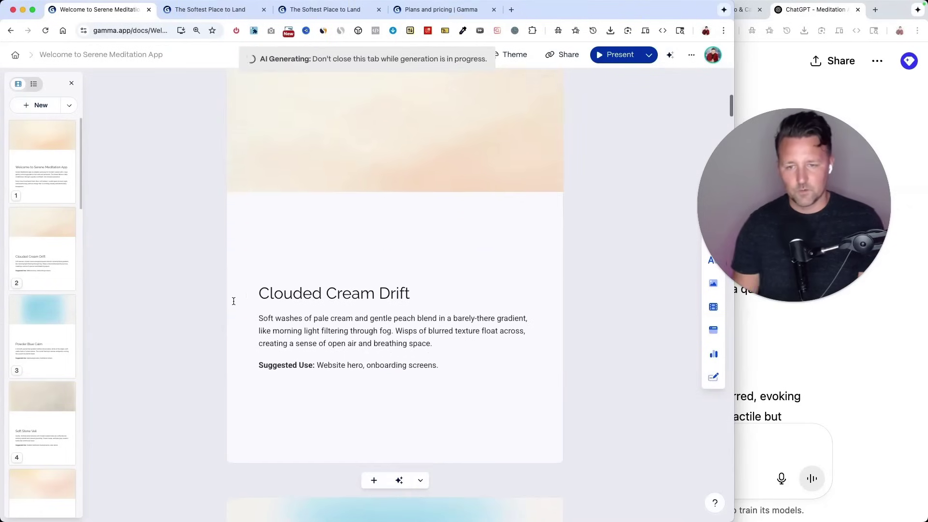
{"action": "scroll", "coordinate": [234, 301], "scroll_direction": "up", "scroll_amount": 1}
{"action": "triple_click", "coordinate": [346, 353]}
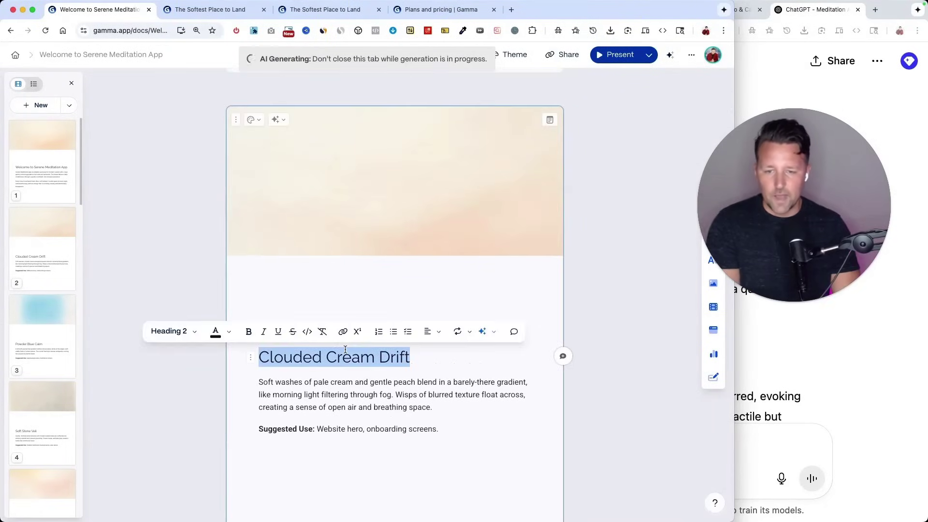
{"action": "left_click", "coordinate": [355, 332]}
Highlight the Powder Blue Calm card's title and inspect the AI prompt and style settings of its image.
{"action": "scroll", "coordinate": [356, 332], "scroll_direction": "down", "scroll_amount": 10}
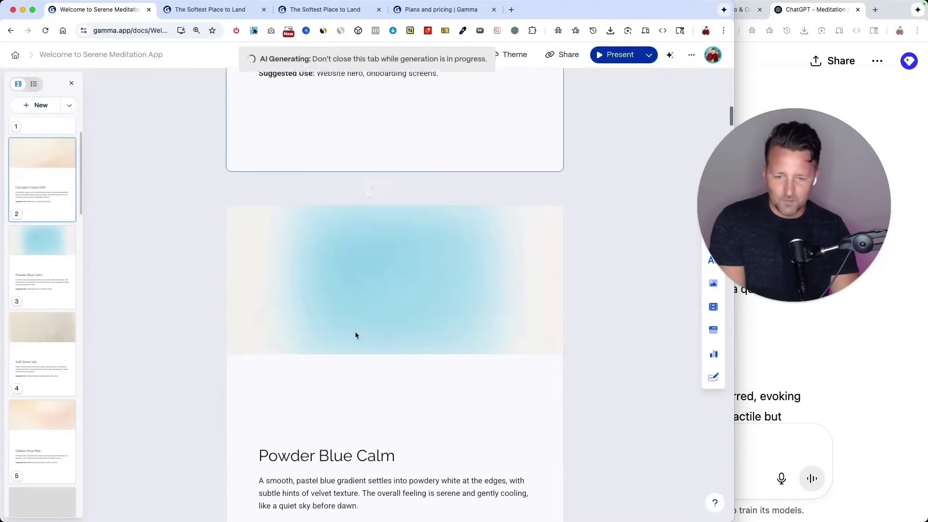
{"action": "triple_click", "coordinate": [311, 299]}
{"action": "scroll", "coordinate": [451, 193], "scroll_direction": "up", "scroll_amount": 2}
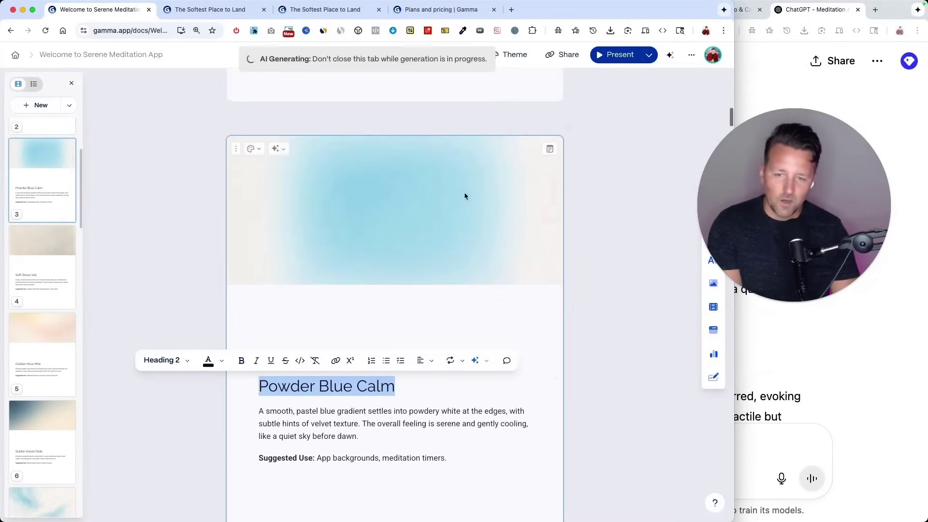
{"action": "key", "text": "Right"}
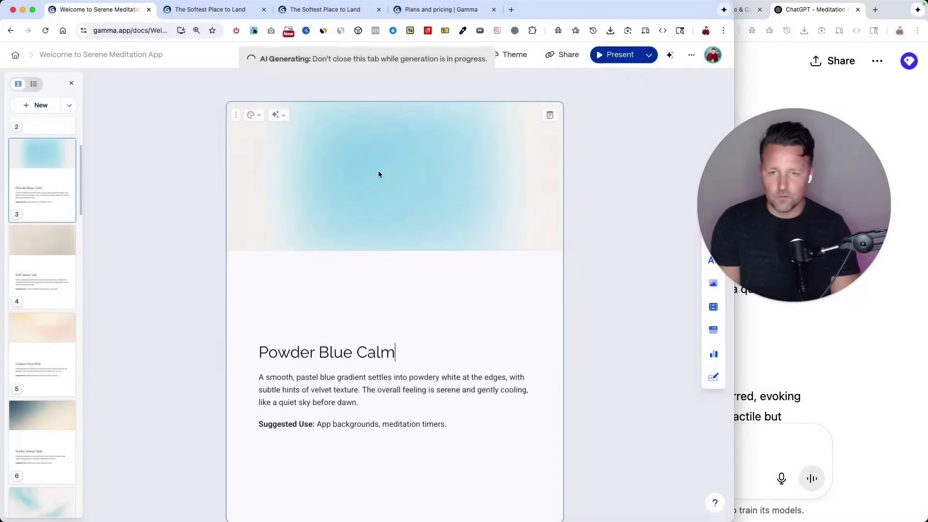
{"action": "double_click", "coordinate": [377, 173]}
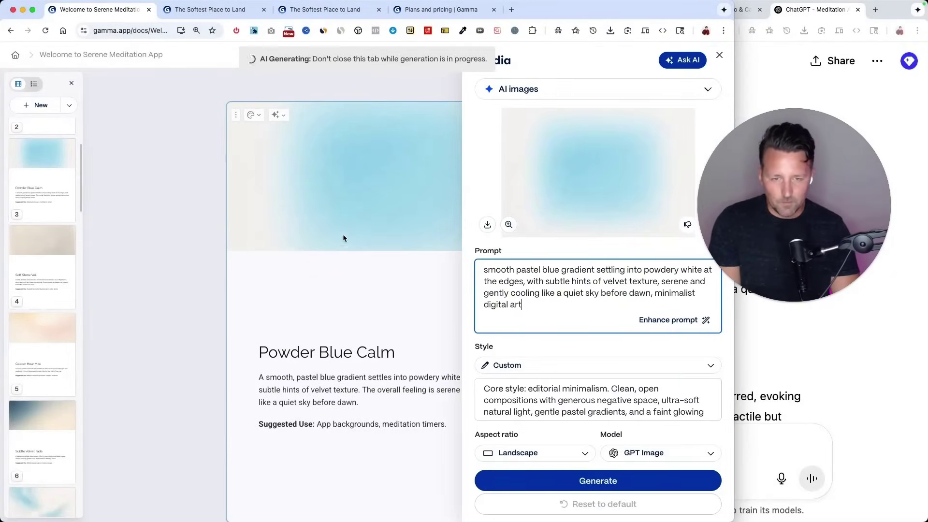
{"action": "left_click", "coordinate": [205, 301]}
Inspect the Golden Hour Mist image's AI settings and highlight its prompt text.
{"action": "scroll", "coordinate": [205, 300], "scroll_direction": "down", "scroll_amount": 15}
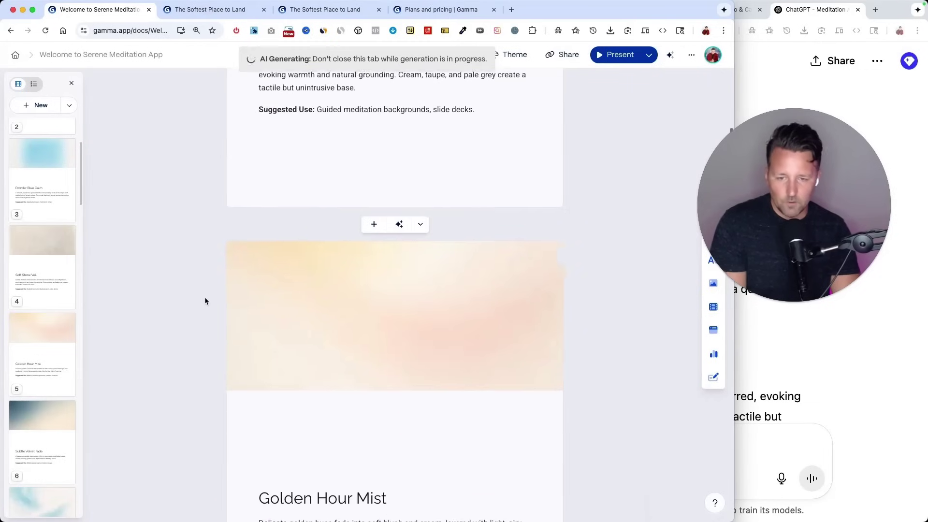
{"action": "double_click", "coordinate": [469, 195]}
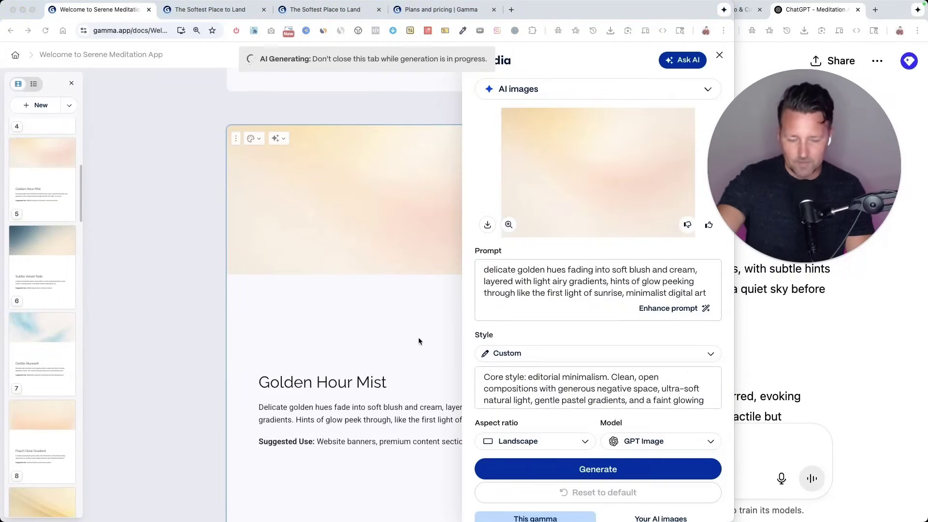
{"action": "triple_click", "coordinate": [537, 293]}
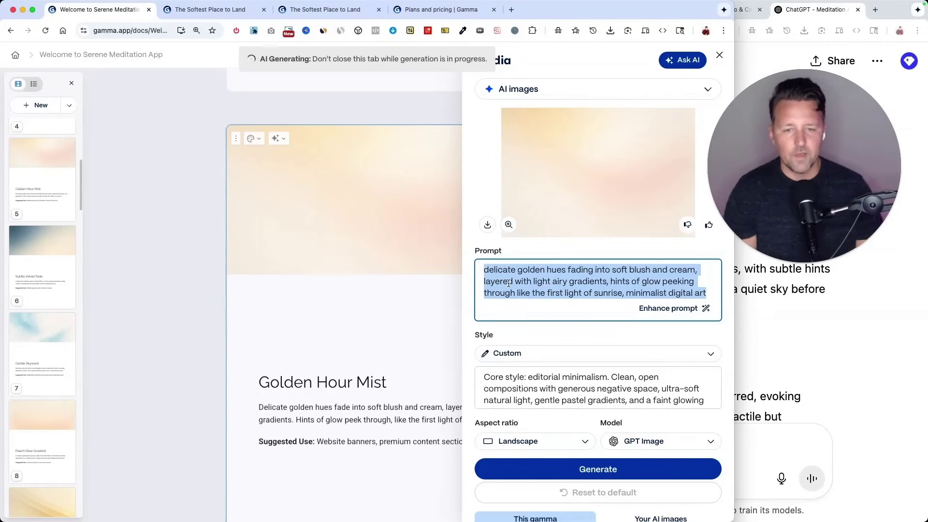
{"action": "left_click", "coordinate": [173, 332]}
Review the background cards from Subtle Velvet Fade through Ethereal Archways and inspect the Ethereal Archways image's prompt.
{"action": "scroll", "coordinate": [172, 331], "scroll_direction": "down", "scroll_amount": 15}
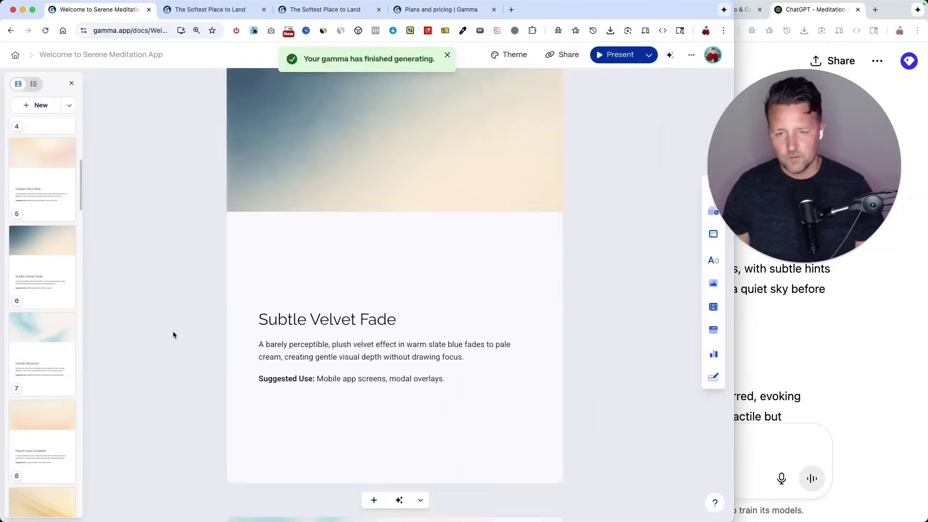
{"action": "scroll", "coordinate": [173, 332], "scroll_direction": "down", "scroll_amount": 8}
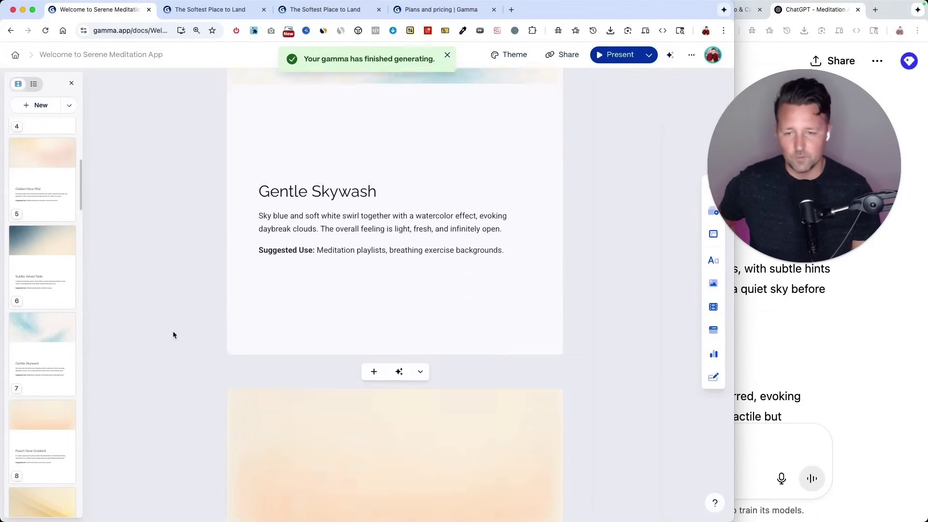
{"action": "scroll", "coordinate": [173, 335], "scroll_direction": "down", "scroll_amount": 10}
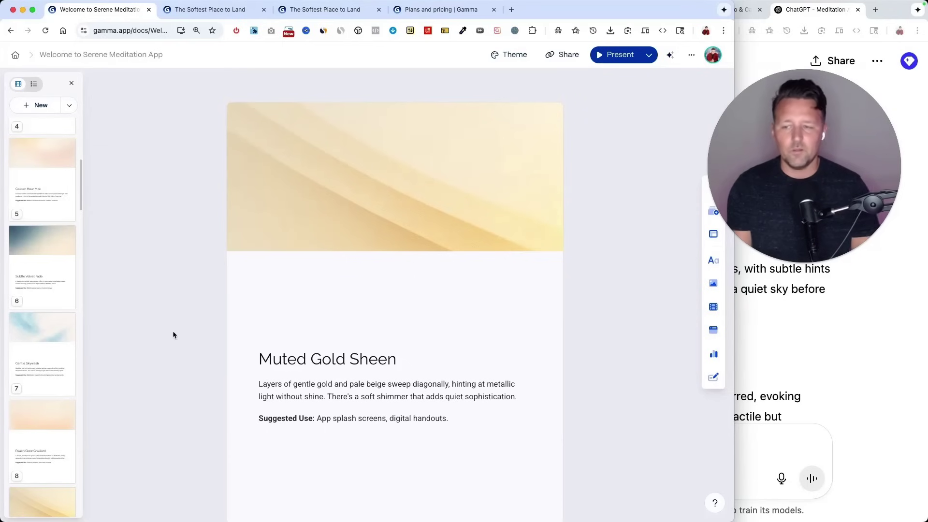
{"action": "scroll", "coordinate": [173, 332], "scroll_direction": "down", "scroll_amount": 9}
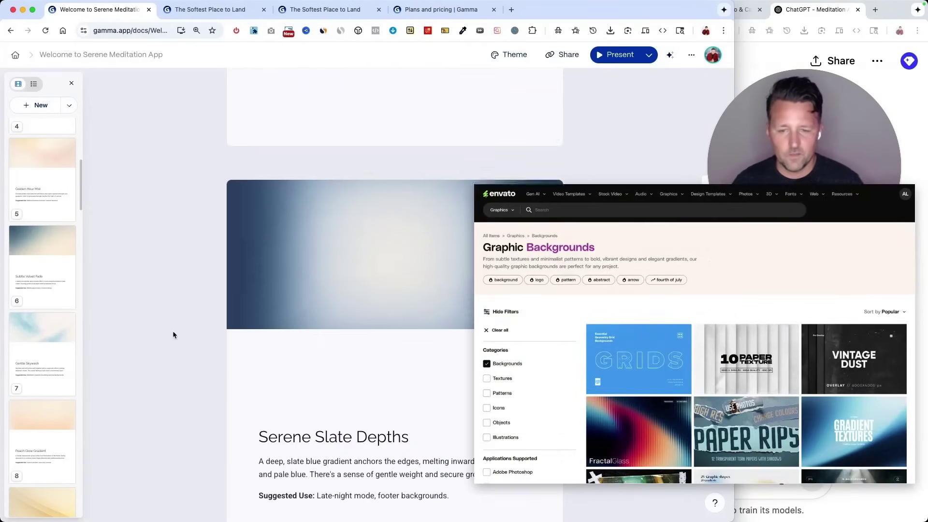
{"action": "scroll", "coordinate": [173, 334], "scroll_direction": "down", "scroll_amount": 15}
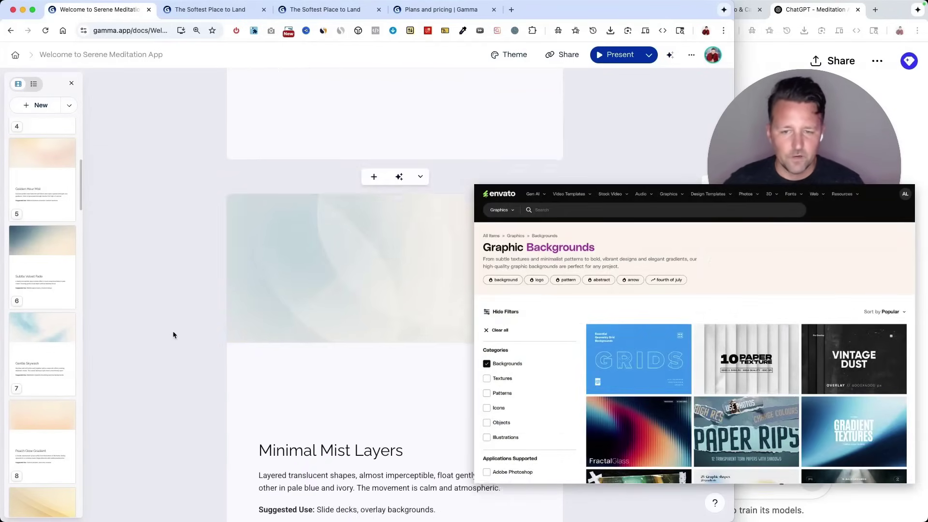
{"action": "scroll", "coordinate": [173, 335], "scroll_direction": "down", "scroll_amount": 10}
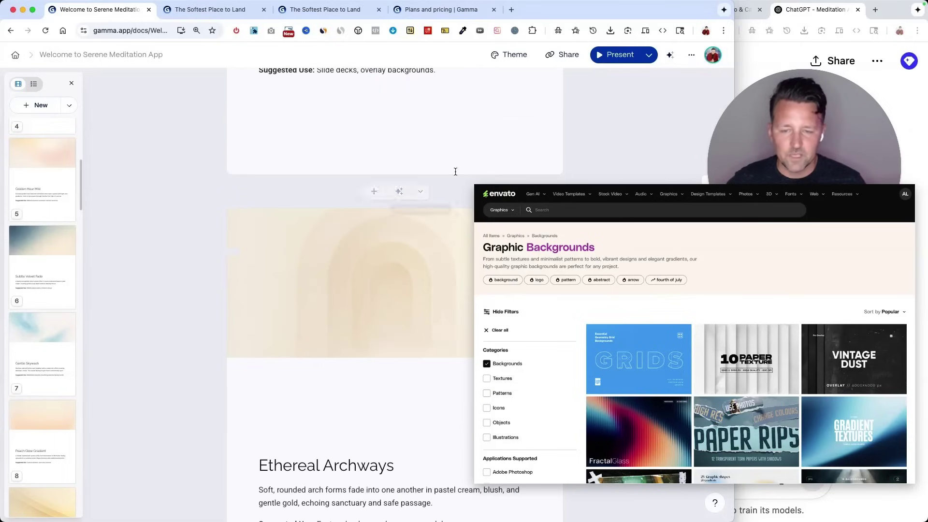
{"action": "double_click", "coordinate": [417, 311]}
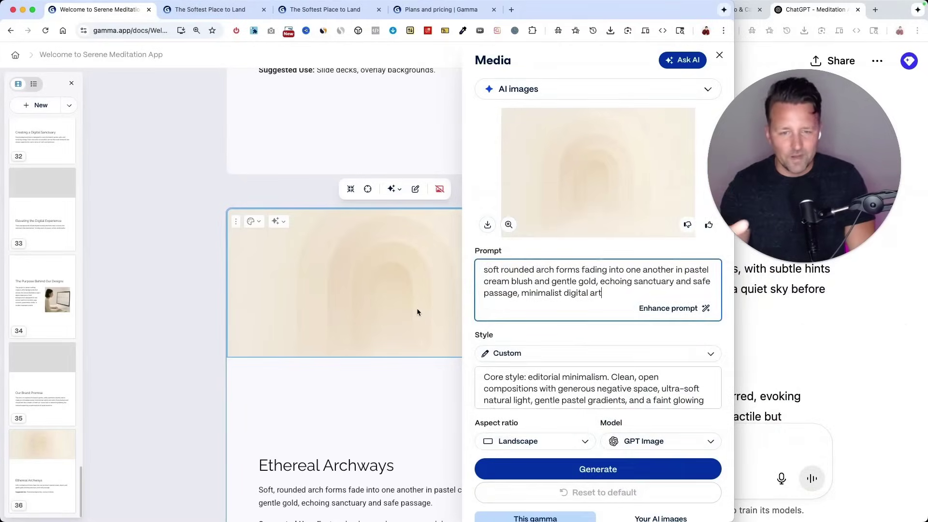
{"action": "left_click", "coordinate": [203, 285]}
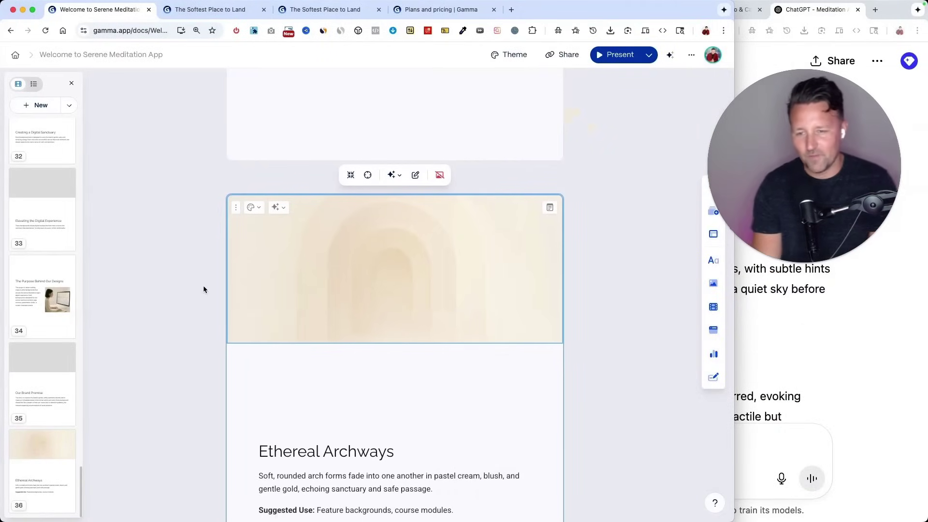
Review the background cards from Opaline Blend through Soft Focus Dawn.
{"action": "scroll", "coordinate": [203, 285], "scroll_direction": "down", "scroll_amount": 3}
{"action": "scroll", "coordinate": [203, 290], "scroll_direction": "down", "scroll_amount": 5}
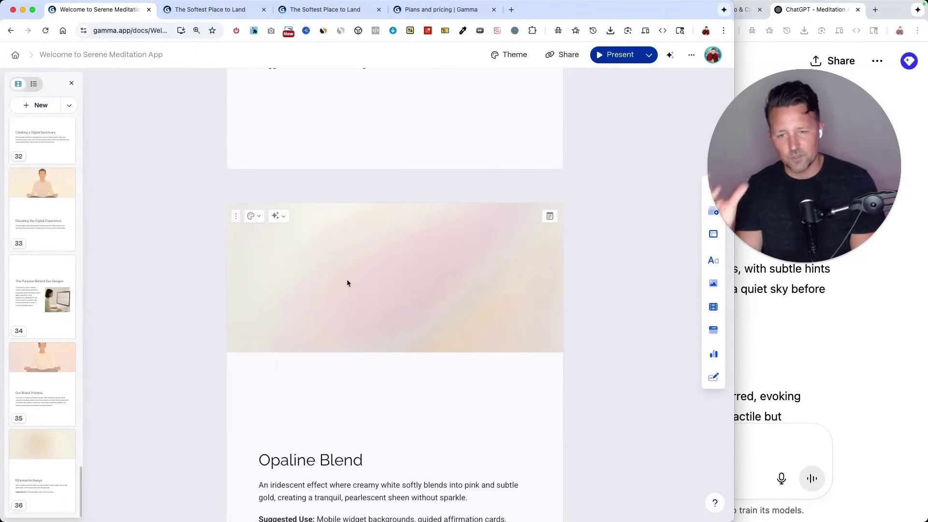
{"action": "scroll", "coordinate": [347, 282], "scroll_direction": "down", "scroll_amount": 8}
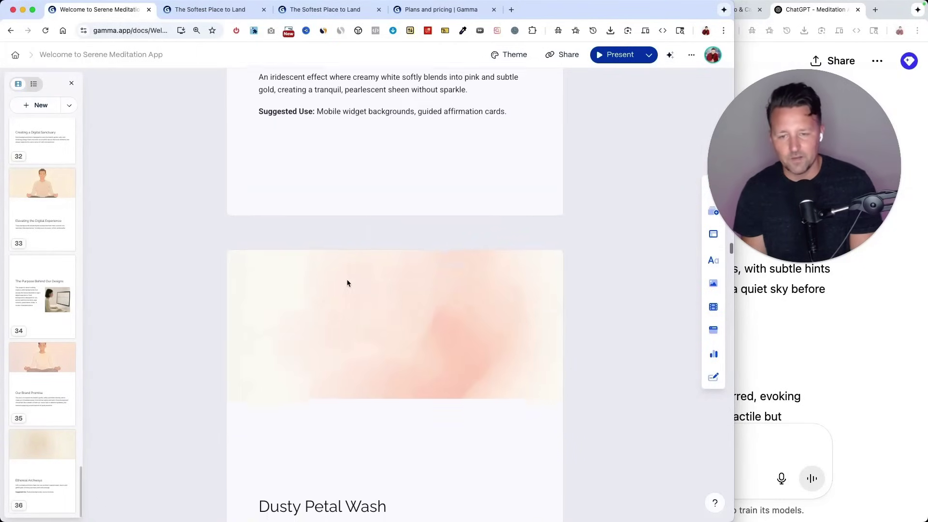
{"action": "scroll", "coordinate": [380, 270], "scroll_direction": "down", "scroll_amount": 3}
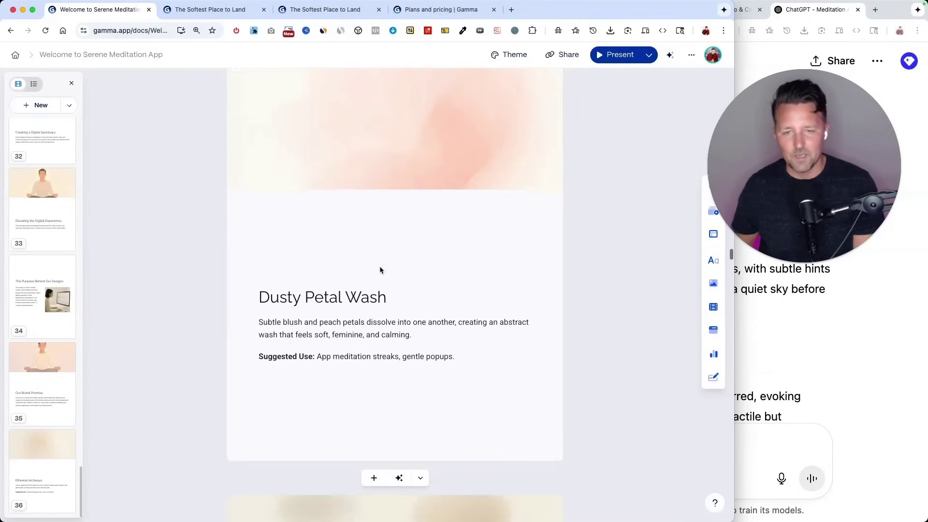
{"action": "scroll", "coordinate": [380, 270], "scroll_direction": "down", "scroll_amount": 5}
{"action": "scroll", "coordinate": [380, 269], "scroll_direction": "down", "scroll_amount": 3}
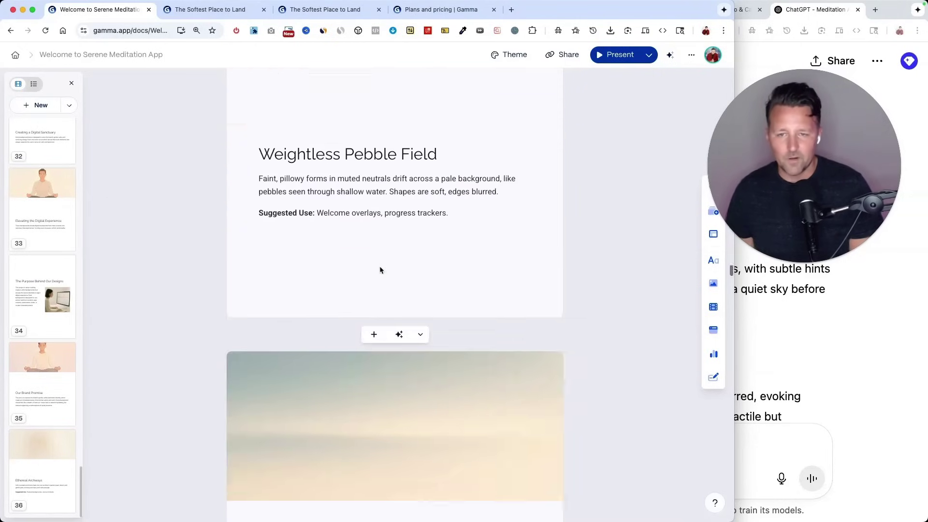
{"action": "scroll", "coordinate": [380, 270], "scroll_direction": "down", "scroll_amount": 14}
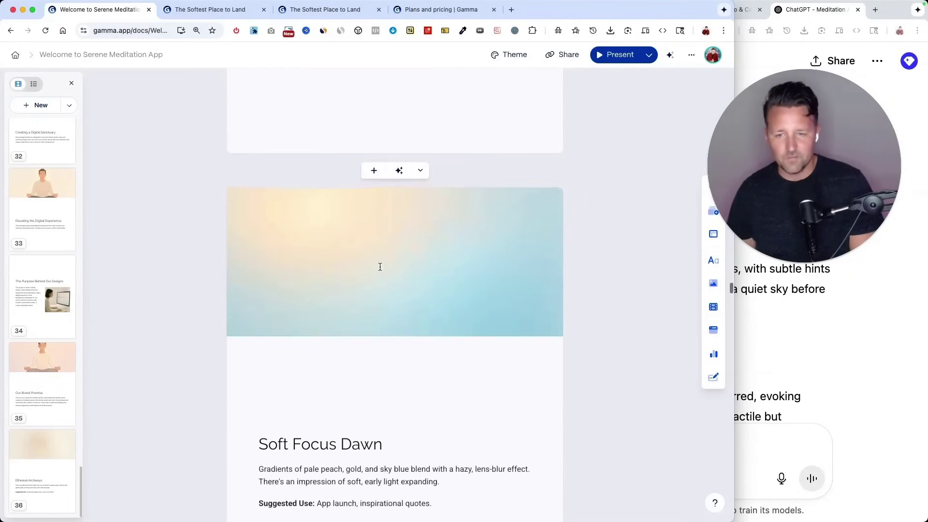
Highlight the description on the Soft Focus Dawn card and select the image on the Barely There Waves card.
{"action": "scroll", "coordinate": [380, 267], "scroll_direction": "down", "scroll_amount": 5}
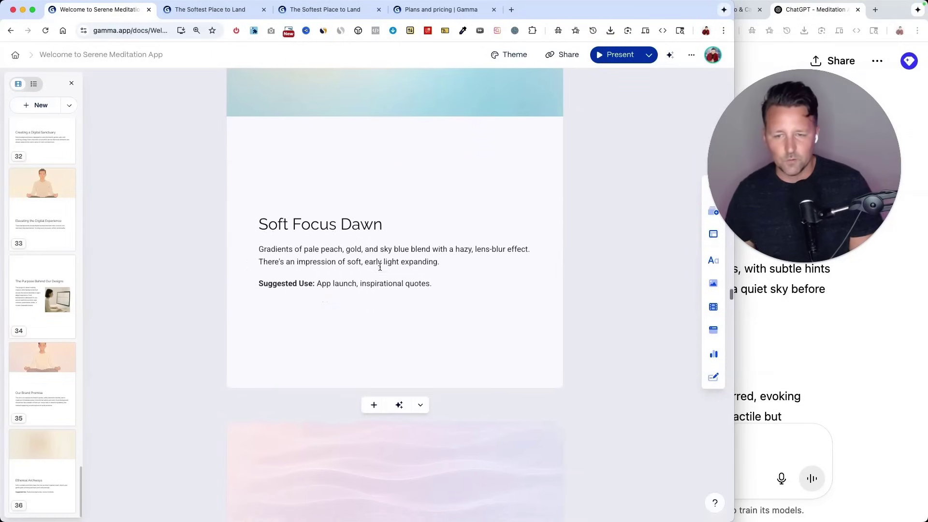
{"action": "triple_click", "coordinate": [349, 272]}
{"action": "left_click", "coordinate": [392, 225]}
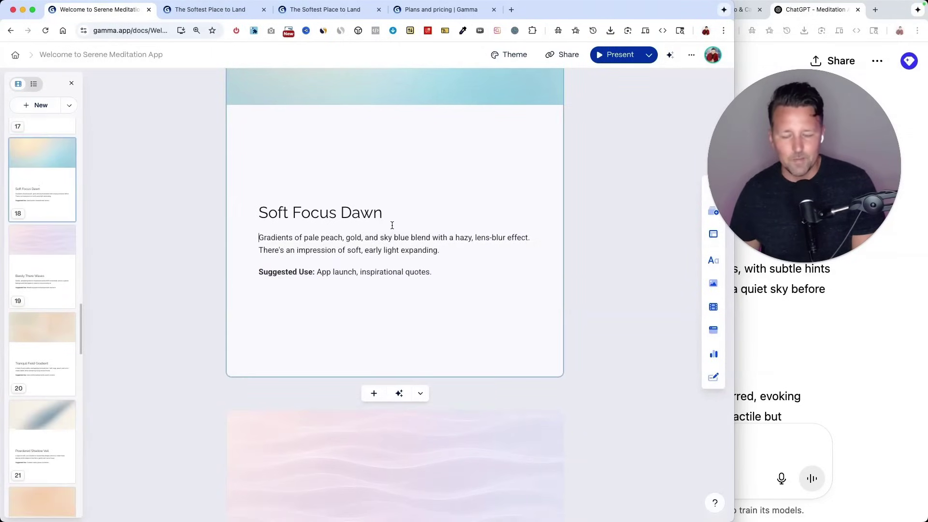
{"action": "scroll", "coordinate": [392, 226], "scroll_direction": "down", "scroll_amount": 4}
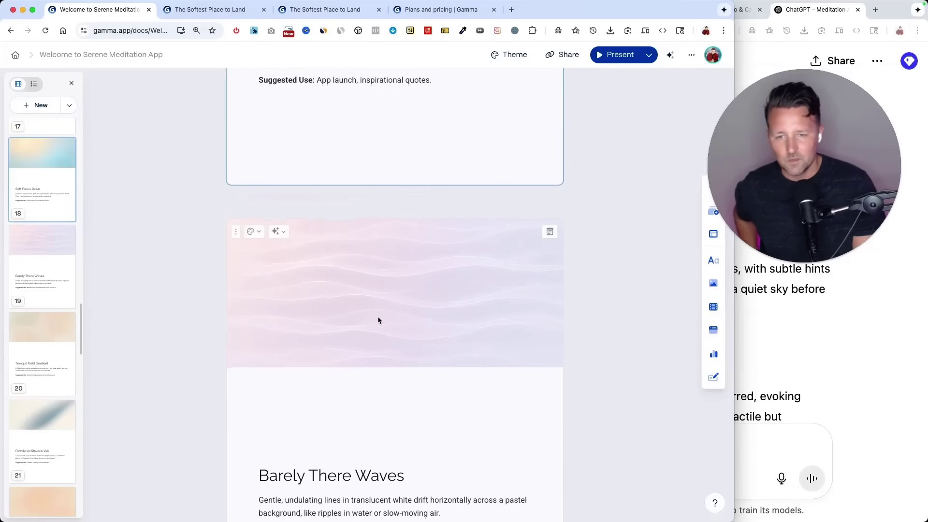
{"action": "left_click", "coordinate": [405, 309]}
{"action": "left_click", "coordinate": [405, 309]}
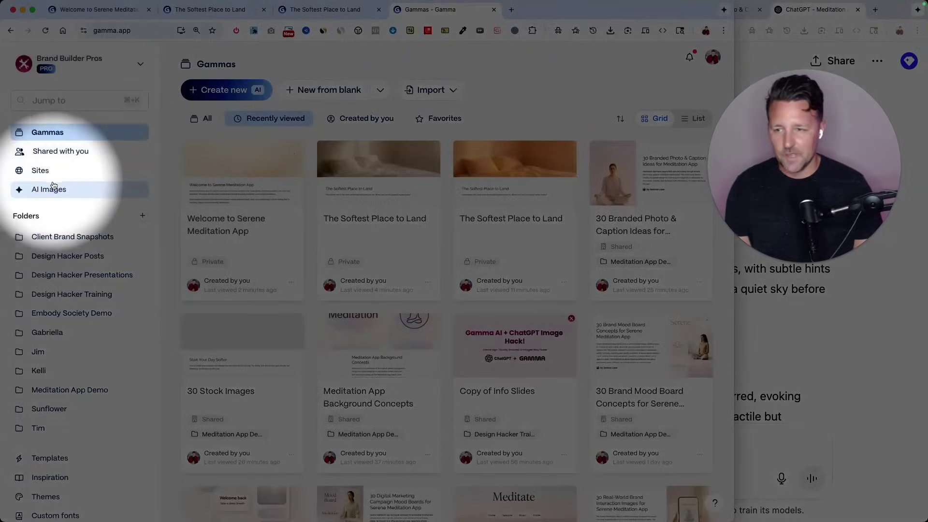
Open Gamma's AI Images library and browse the images generated in June 2025.
{"action": "left_click", "coordinate": [50, 189]}
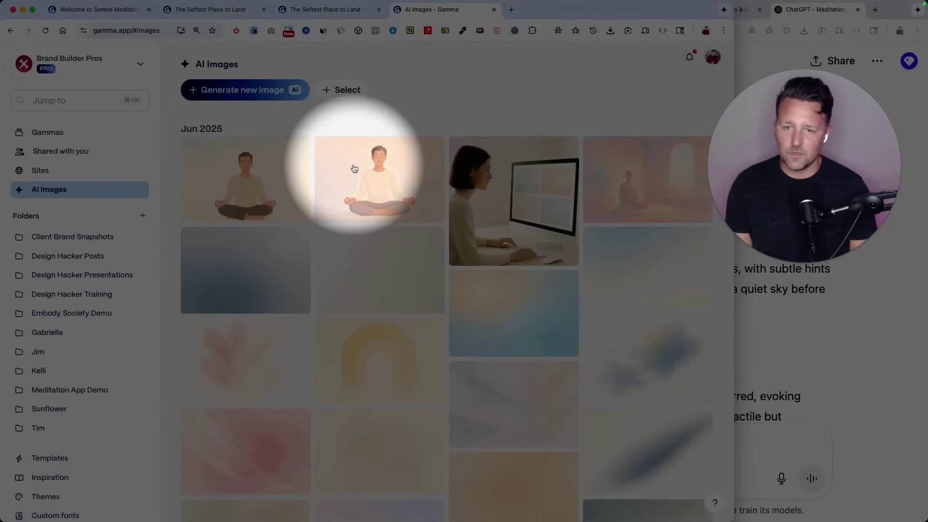
{"action": "scroll", "coordinate": [354, 168], "scroll_direction": "down", "scroll_amount": 1}
{"action": "scroll", "coordinate": [354, 168], "scroll_direction": "down", "scroll_amount": 2}
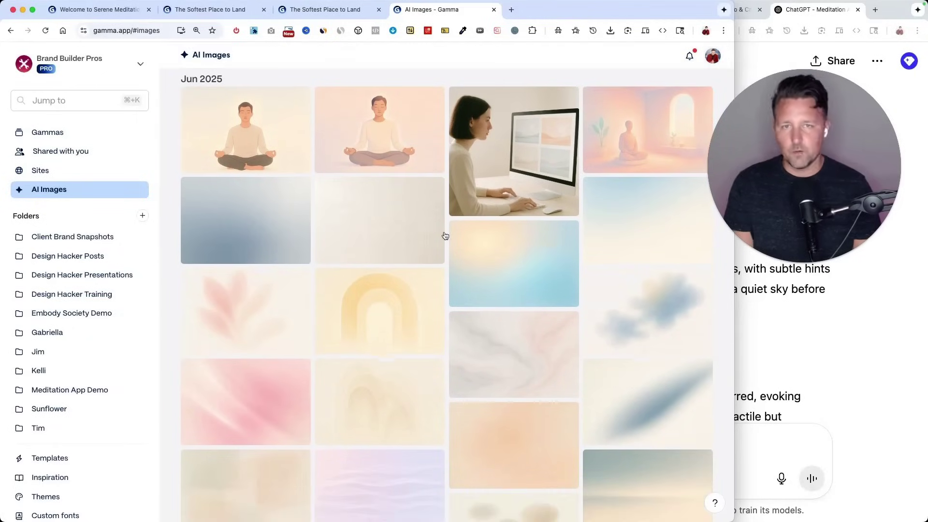
{"action": "scroll", "coordinate": [445, 236], "scroll_direction": "down", "scroll_amount": 8}
{"action": "scroll", "coordinate": [237, 210], "scroll_direction": "down", "scroll_amount": 2}
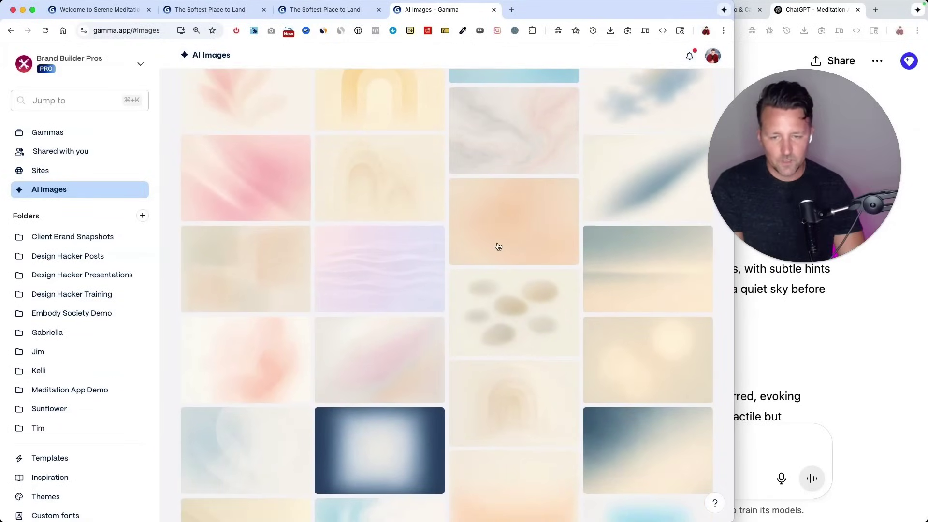
{"action": "scroll", "coordinate": [498, 247], "scroll_direction": "down", "scroll_amount": 5}
{"action": "scroll", "coordinate": [498, 247], "scroll_direction": "down", "scroll_amount": 2}
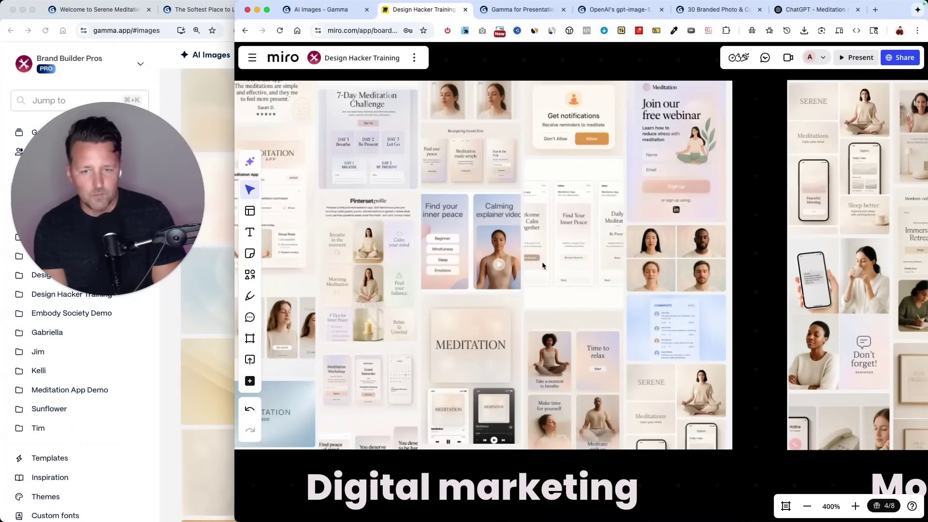
Switch to the Design Hacker Training board in Miro and review the Digital marketing mood board.
{"action": "scroll", "coordinate": [542, 262], "scroll_direction": "left", "scroll_amount": 8}
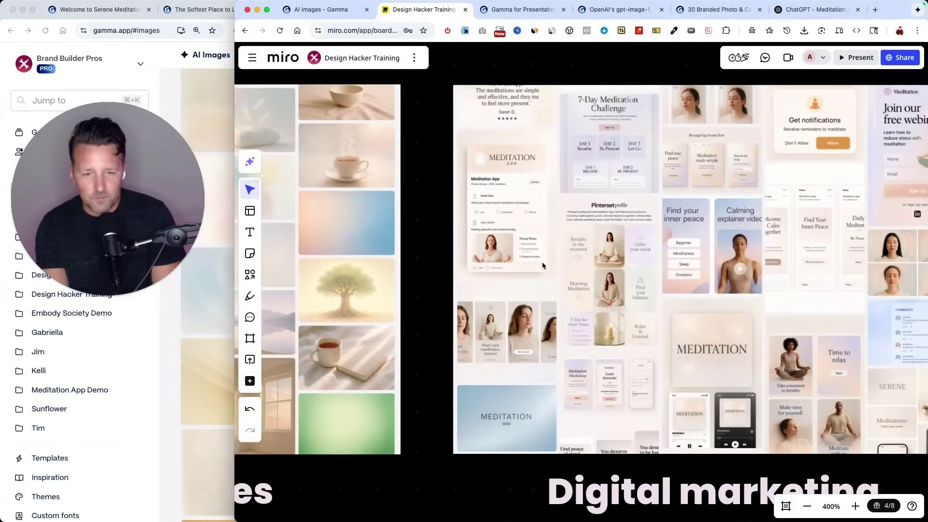
{"action": "scroll", "coordinate": [542, 262], "scroll_direction": "right", "scroll_amount": 3}
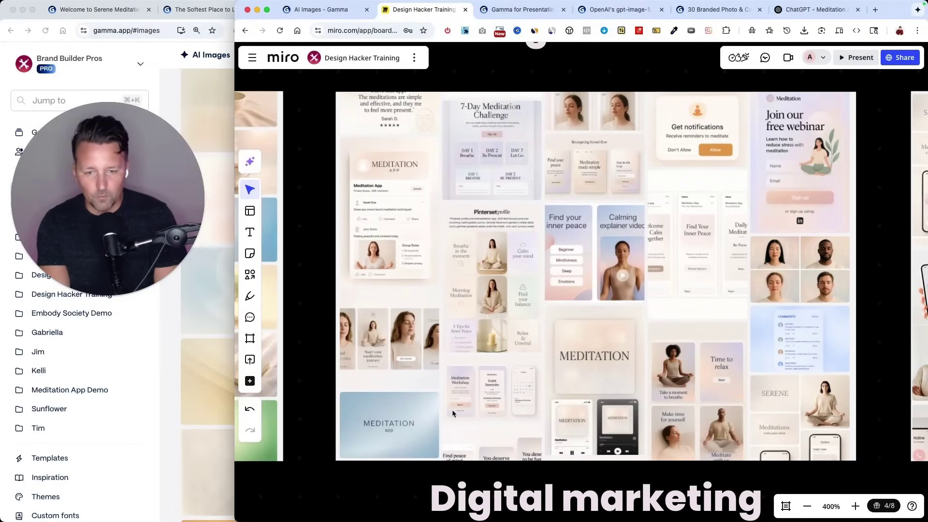
{"action": "key", "text": "F1"}
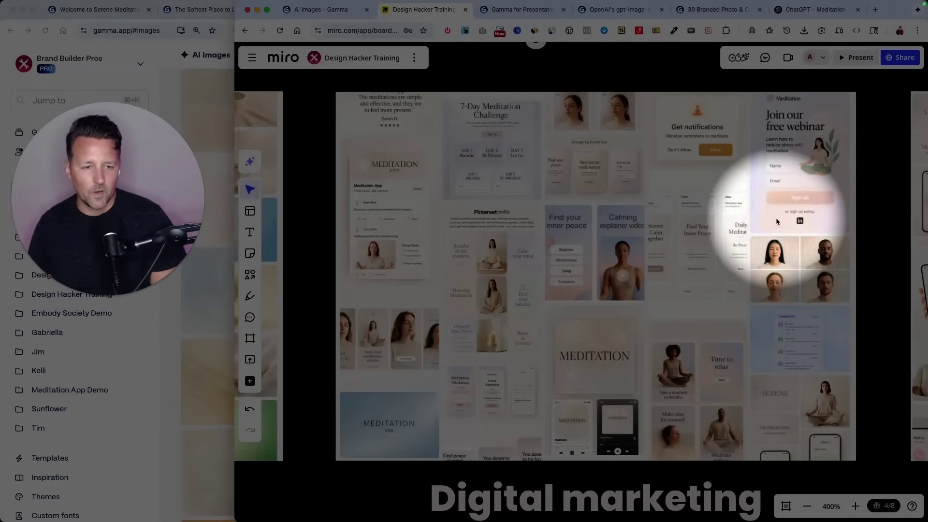
{"action": "scroll", "coordinate": [793, 203], "scroll_direction": "up", "scroll_amount": 2}
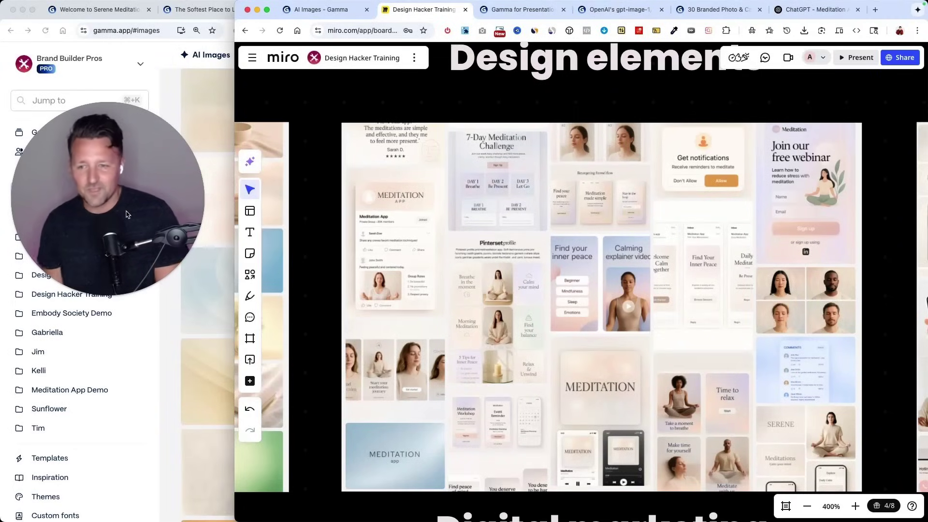
Return to Gamma's AI Images library and inspect the prompt and style settings of the lilac image with undulating white lines.
{"action": "left_click", "coordinate": [184, 243]}
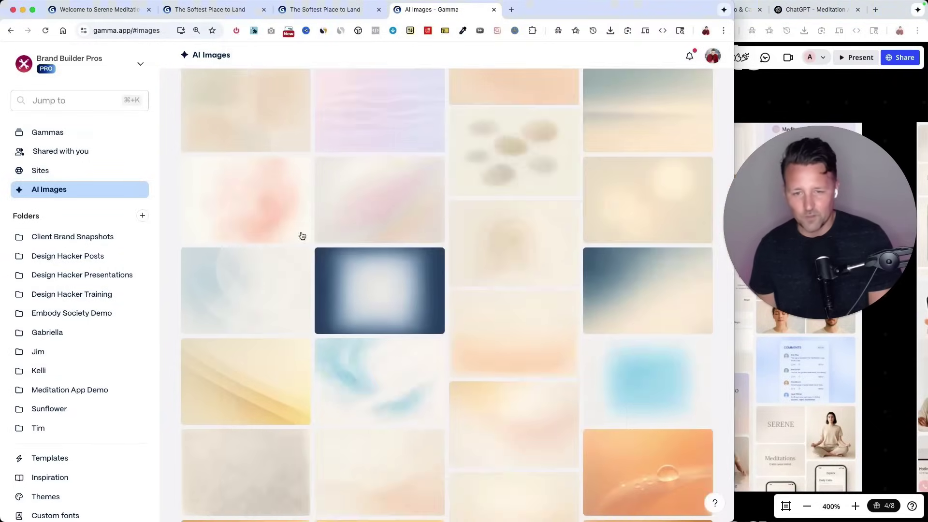
{"action": "scroll", "coordinate": [460, 230], "scroll_direction": "down", "scroll_amount": 6}
{"action": "scroll", "coordinate": [460, 231], "scroll_direction": "up", "scroll_amount": 7}
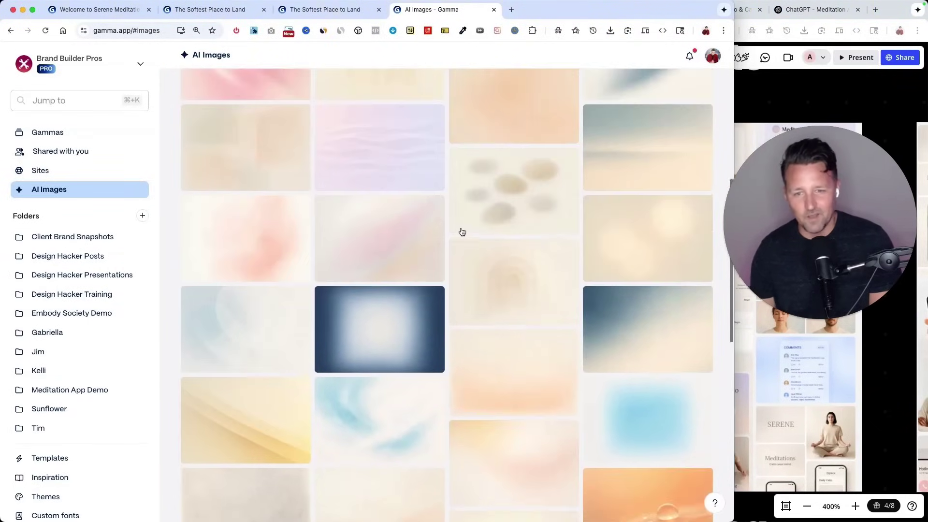
{"action": "scroll", "coordinate": [462, 232], "scroll_direction": "up", "scroll_amount": 8}
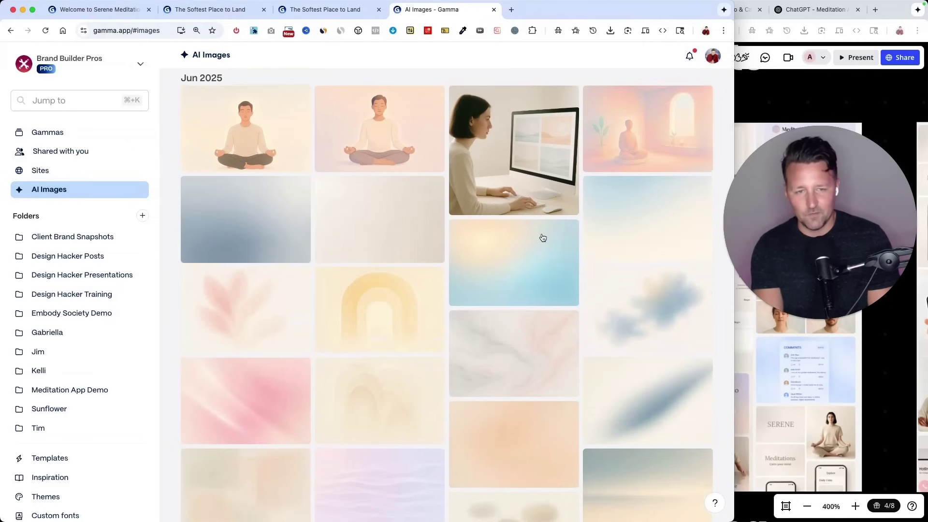
{"action": "scroll", "coordinate": [542, 237], "scroll_direction": "down", "scroll_amount": 5}
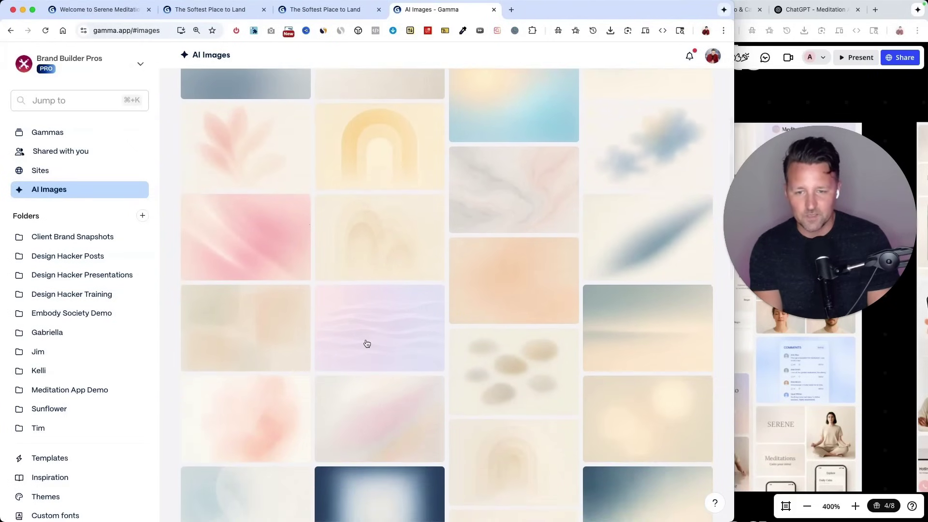
{"action": "left_click", "coordinate": [367, 344]}
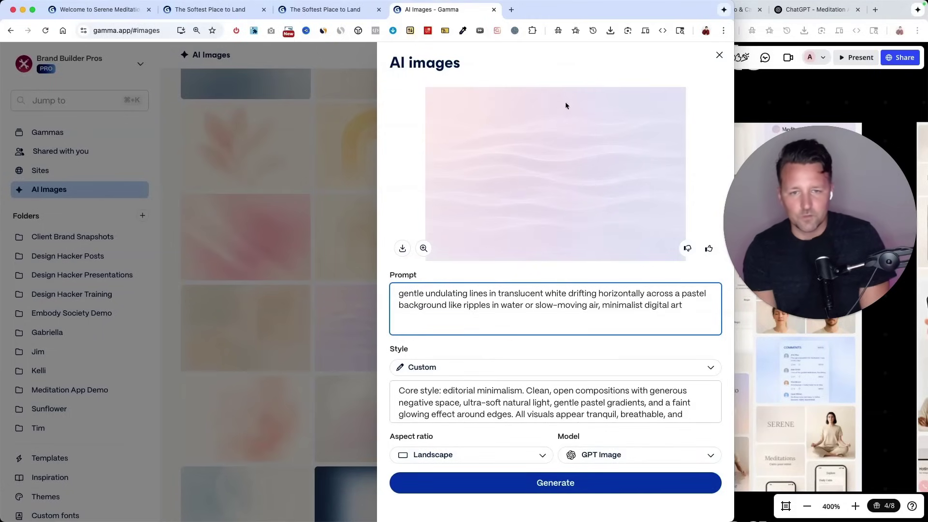
{"action": "left_click", "coordinate": [266, 280]}
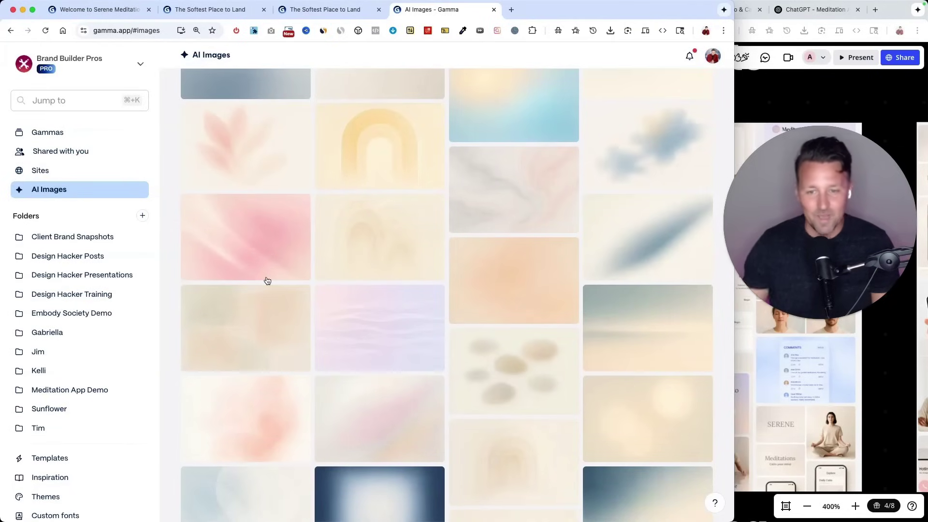
Reopen the lilac undulating-lines image and download it.
{"action": "scroll", "coordinate": [267, 281], "scroll_direction": "down", "scroll_amount": 1}
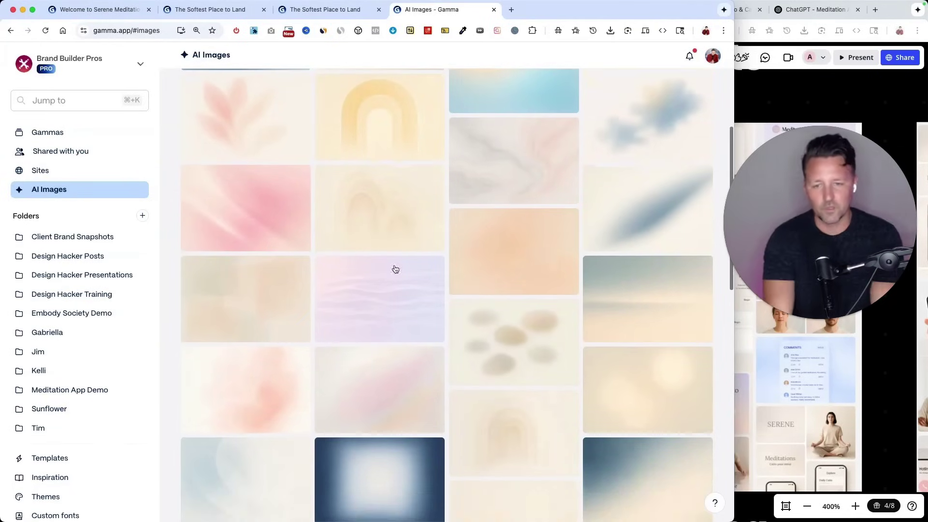
{"action": "left_click", "coordinate": [393, 267]}
{"action": "left_click", "coordinate": [402, 248]}
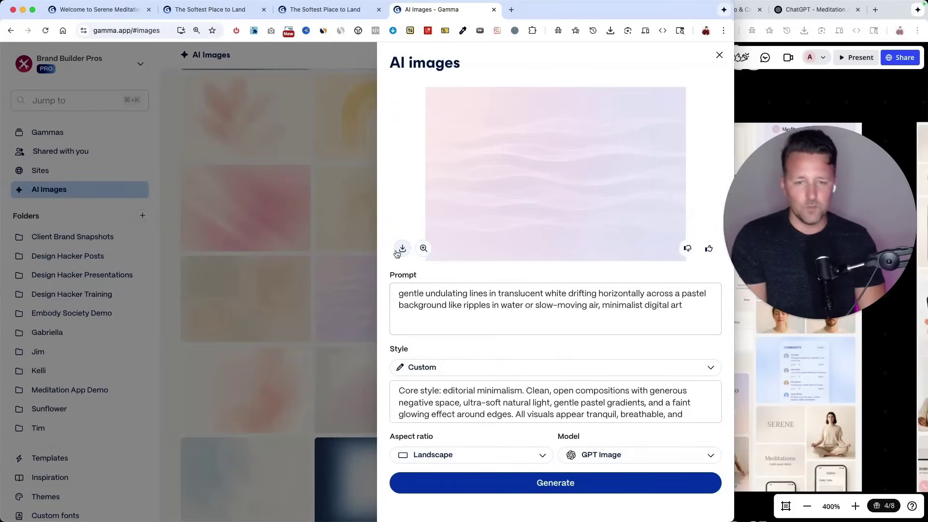
Switch to ChatGPT's Meditation App project, paste the "30 Digital Marketing Campaign Mood Board Instructions" prompt into a new chat and highlight its title.
{"action": "key", "text": "super+grave"}
{"action": "left_click", "coordinate": [456, 145]}
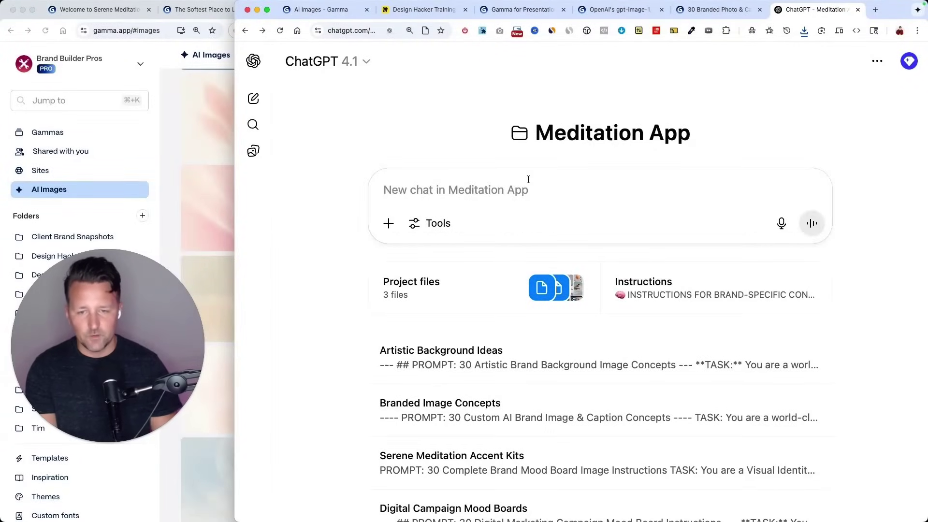
{"action": "key", "text": "super+v"}
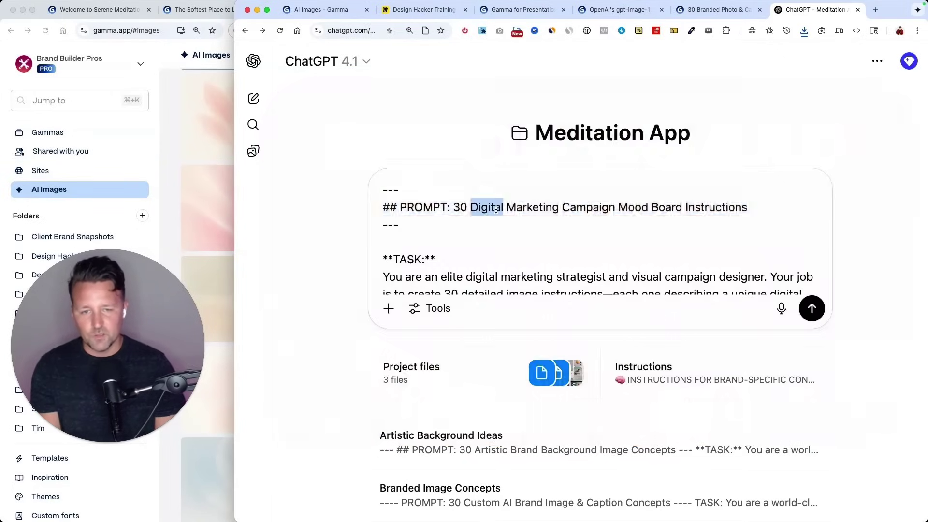
{"action": "triple_click", "coordinate": [496, 209]}
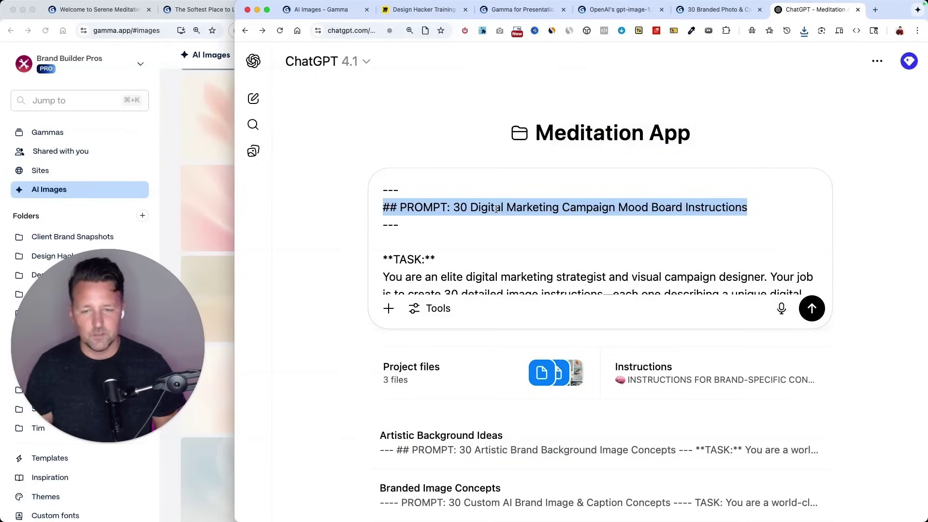
{"action": "left_click", "coordinate": [496, 208]}
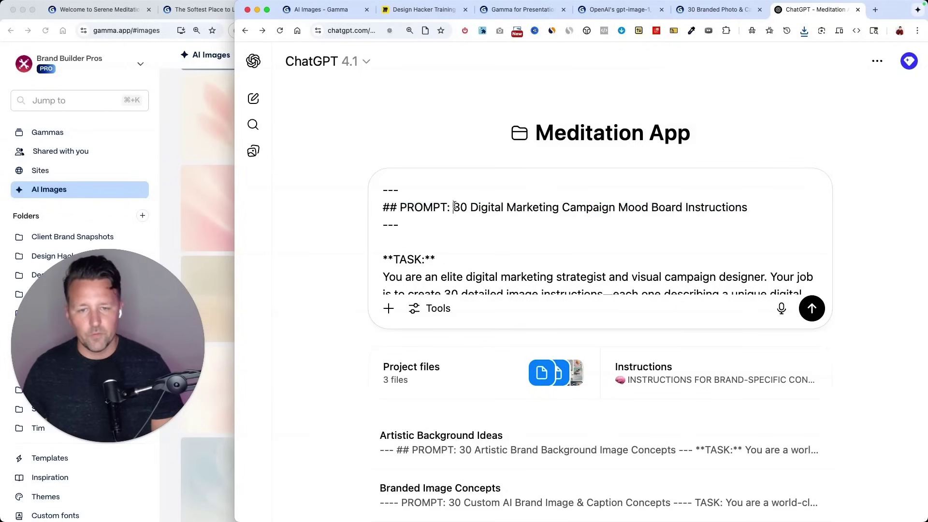
Review and submit the "30 Digital Marketing Campaign Mood Board Instructions" prompt in the Meditation App project.
{"action": "left_click_drag", "start_coordinate": [454, 207], "coordinate": [753, 200]}
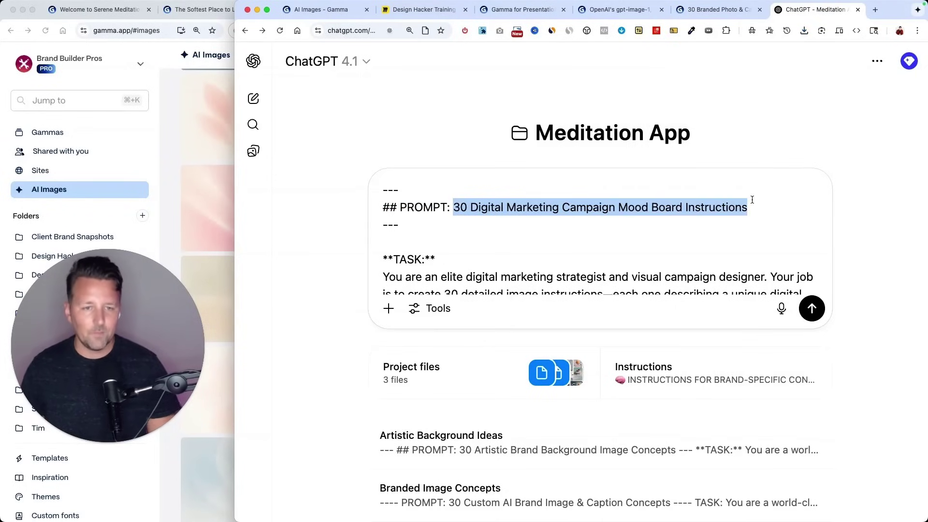
{"action": "left_click", "coordinate": [752, 199]}
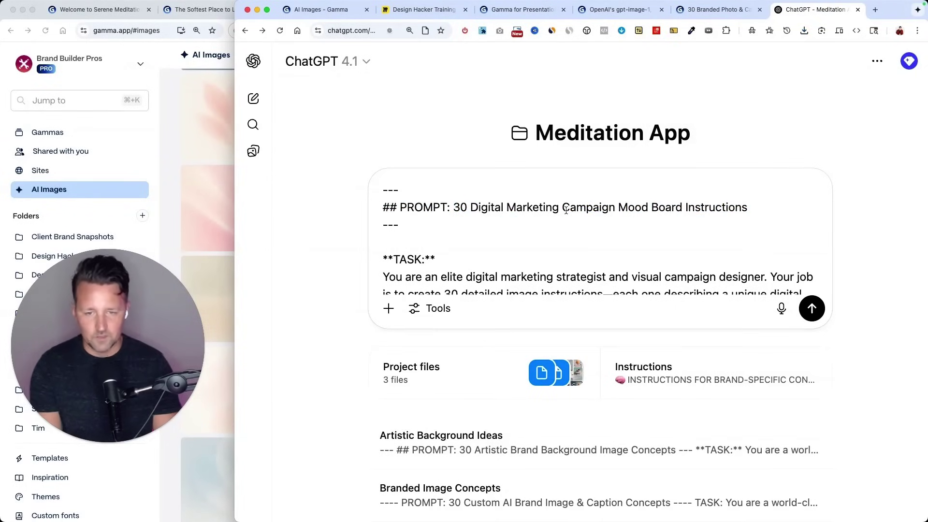
{"action": "scroll", "coordinate": [566, 210], "scroll_direction": "down", "scroll_amount": 3}
{"action": "triple_click", "coordinate": [564, 226]}
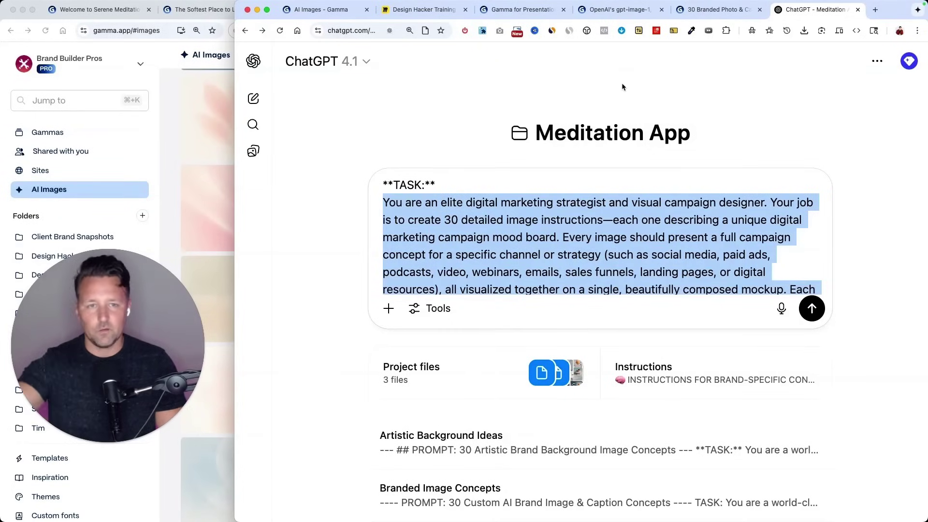
{"action": "key", "text": "Return"}
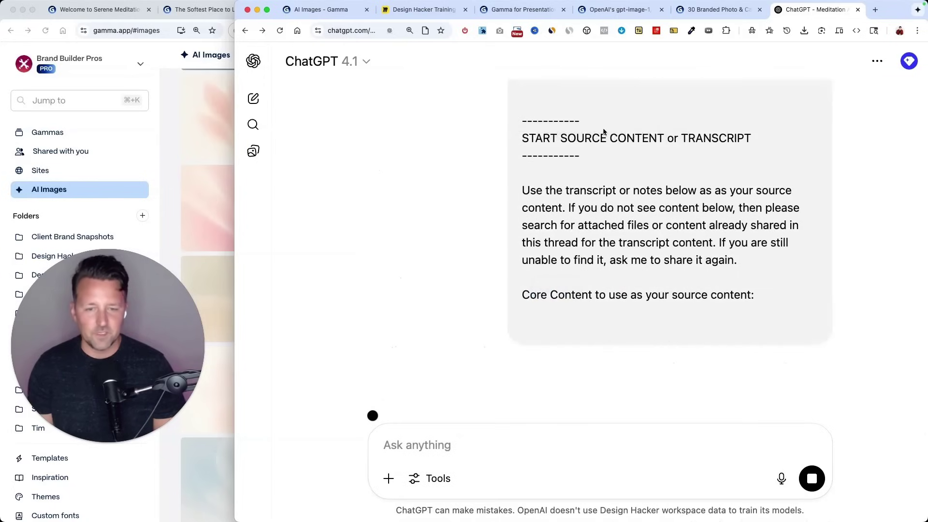
Examine the title and Quick Brand Snapshot section of the generated mood board response.
{"action": "key", "text": "F1"}
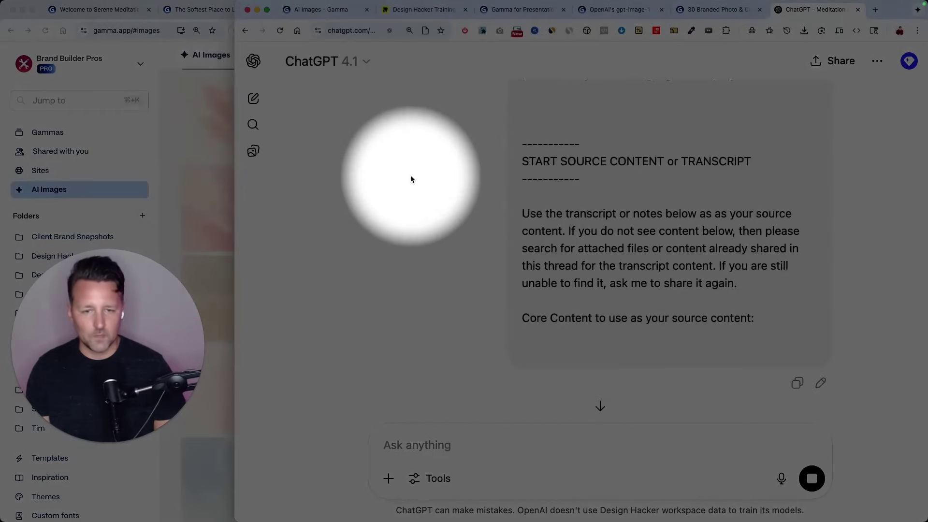
{"action": "scroll", "coordinate": [411, 179], "scroll_direction": "down", "scroll_amount": 4}
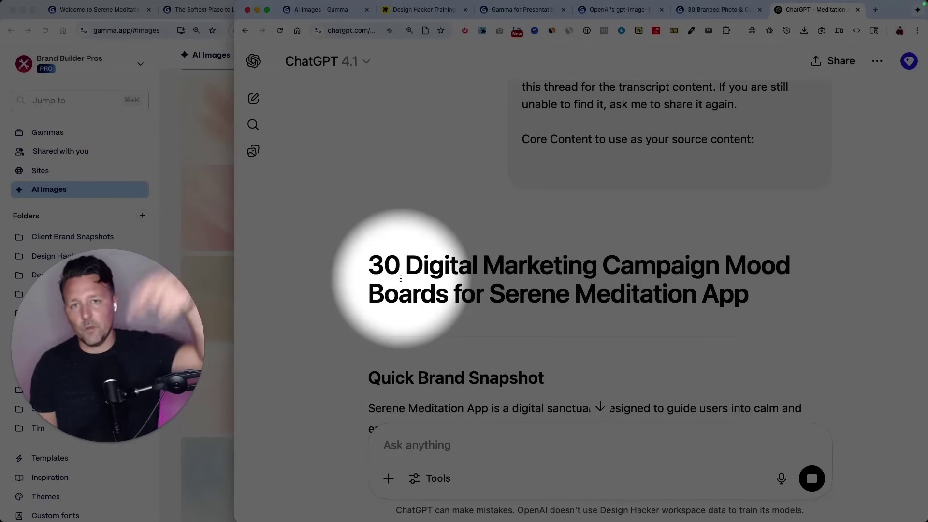
{"action": "key", "text": "F1"}
{"action": "scroll", "coordinate": [400, 278], "scroll_direction": "down", "scroll_amount": 1}
{"action": "scroll", "coordinate": [400, 277], "scroll_direction": "down", "scroll_amount": 3}
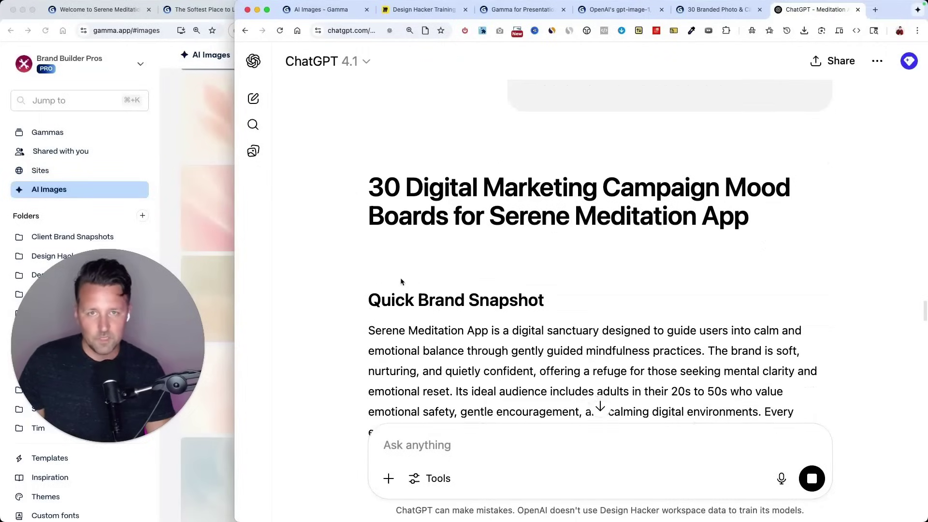
{"action": "left_click_drag", "start_coordinate": [365, 143], "coordinate": [604, 195]}
{"action": "scroll", "coordinate": [604, 196], "scroll_direction": "down", "scroll_amount": 2}
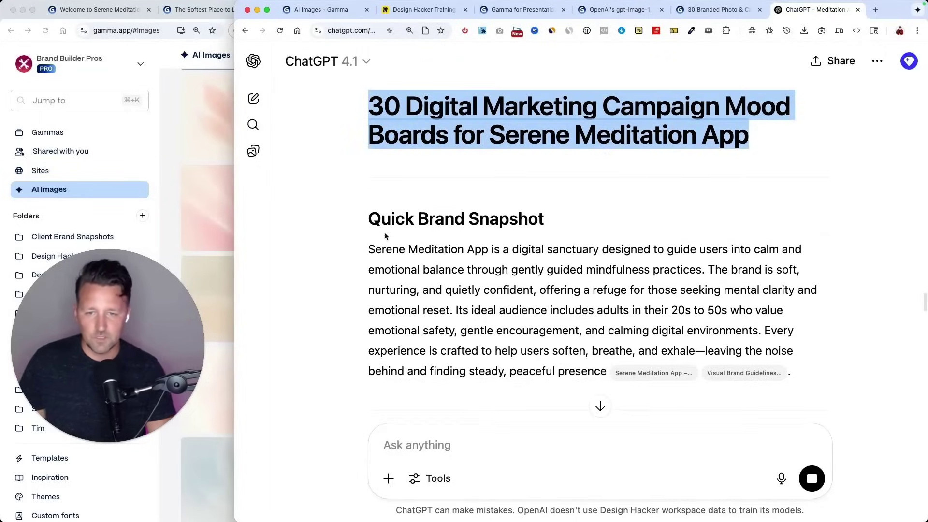
{"action": "left_click_drag", "start_coordinate": [367, 218], "coordinate": [578, 371]}
{"action": "scroll", "coordinate": [578, 370], "scroll_direction": "down", "scroll_amount": 1}
{"action": "scroll", "coordinate": [578, 371], "scroll_direction": "down", "scroll_amount": 3}
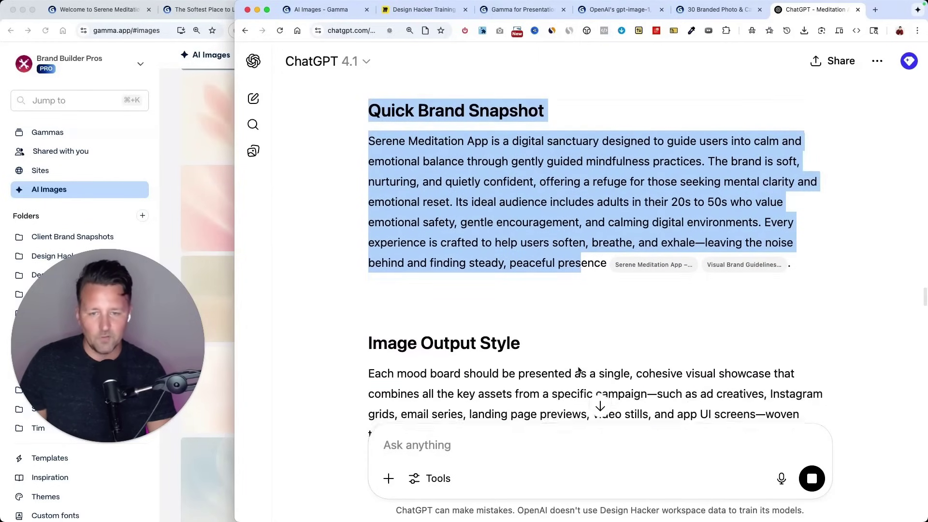
Read through the Image Output Style and Task and Context sections of the response.
{"action": "left_click_drag", "start_coordinate": [367, 144], "coordinate": [501, 149]}
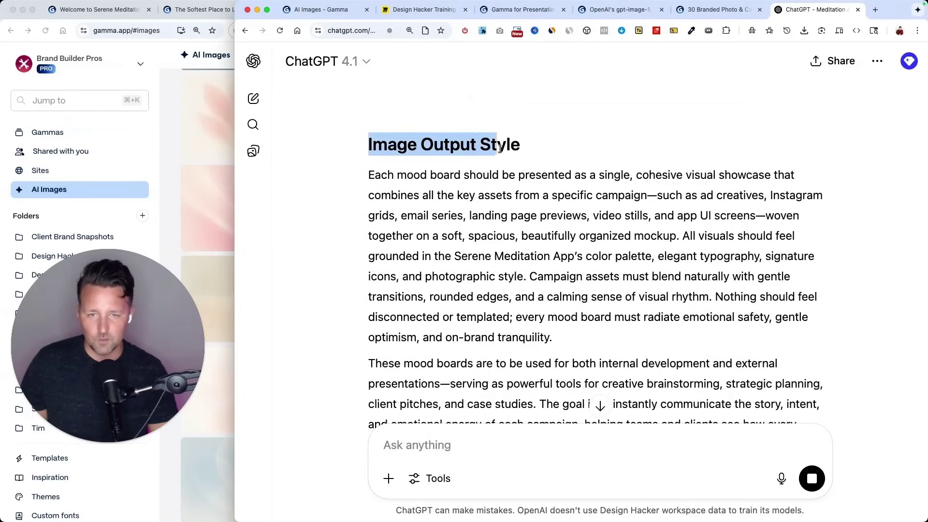
{"action": "left_click_drag", "start_coordinate": [641, 152], "coordinate": [598, 296]}
{"action": "scroll", "coordinate": [599, 295], "scroll_direction": "down", "scroll_amount": 3}
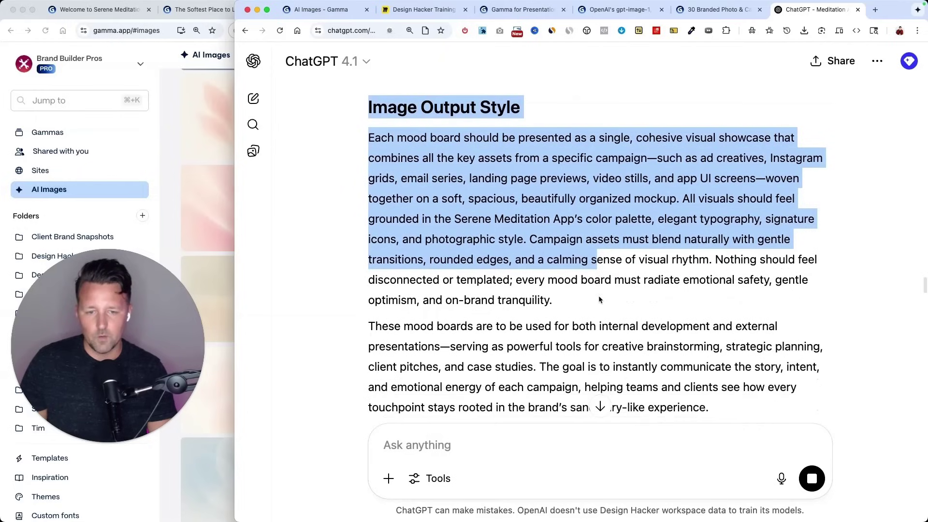
{"action": "left_click", "coordinate": [559, 331]}
{"action": "scroll", "coordinate": [559, 327], "scroll_direction": "down", "scroll_amount": 6}
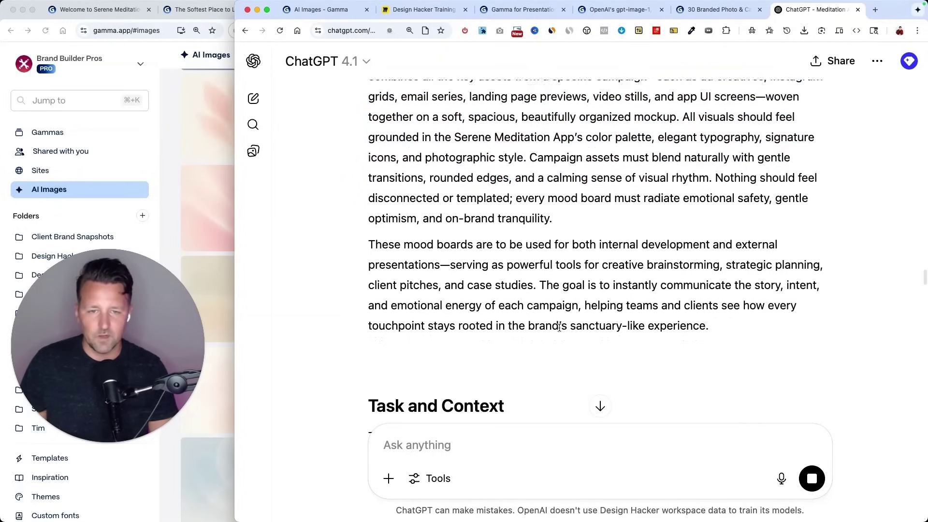
{"action": "scroll", "coordinate": [559, 326], "scroll_direction": "down", "scroll_amount": 2}
{"action": "triple_click", "coordinate": [559, 327]}
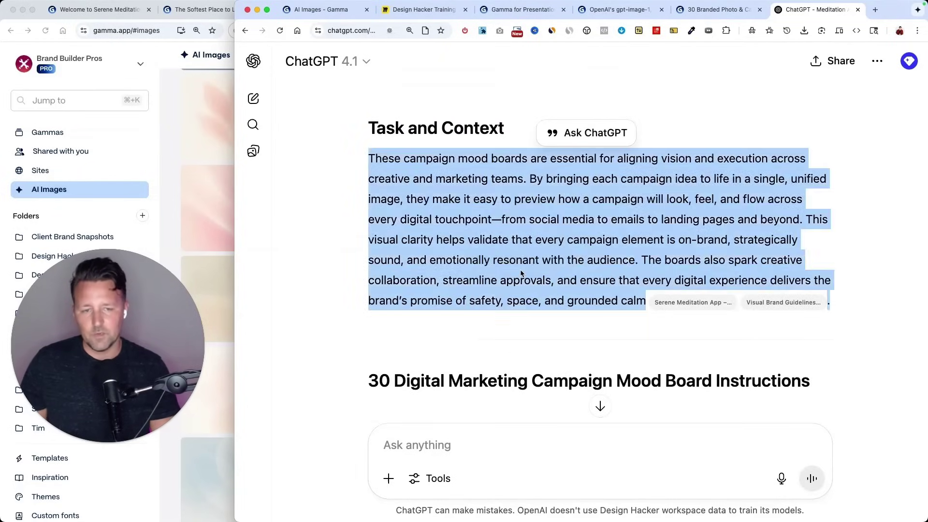
{"action": "scroll", "coordinate": [532, 290], "scroll_direction": "down", "scroll_amount": 3}
{"action": "left_click", "coordinate": [521, 274]}
Look over the 30 mood board instructions, beginning with Gentle App Onboarding Journey, and copy the whole response.
{"action": "scroll", "coordinate": [521, 274], "scroll_direction": "down", "scroll_amount": 5}
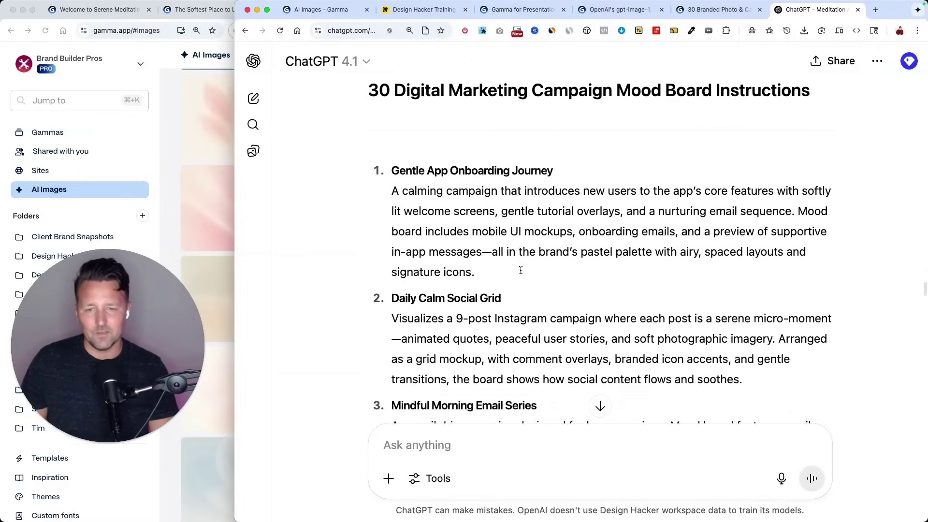
{"action": "left_click_drag", "start_coordinate": [393, 166], "coordinate": [554, 165]}
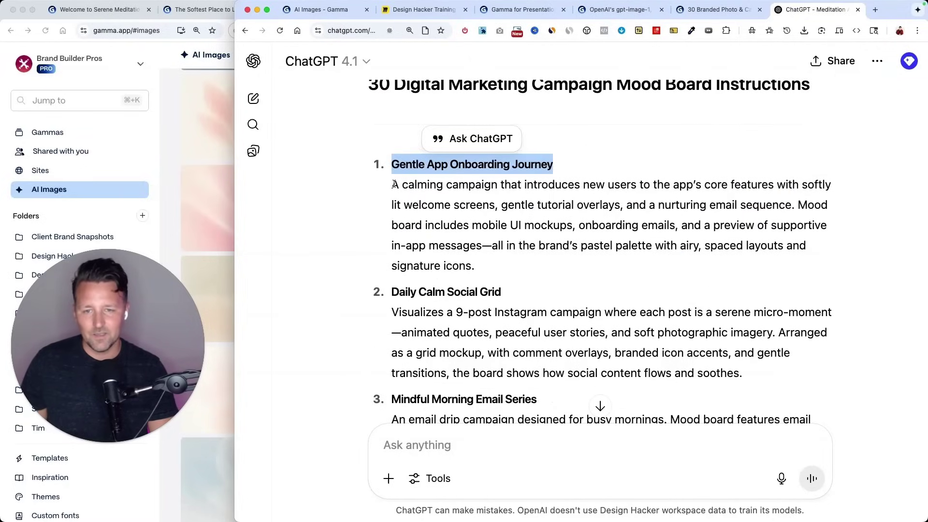
{"action": "left_click_drag", "start_coordinate": [394, 184], "coordinate": [492, 261]}
{"action": "left_click", "coordinate": [492, 261]}
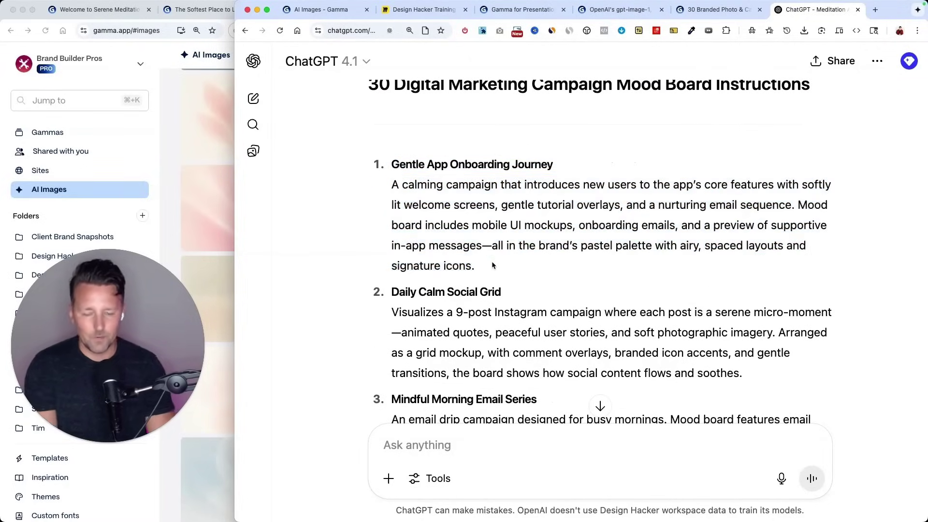
{"action": "scroll", "coordinate": [610, 204], "scroll_direction": "down", "scroll_amount": 20}
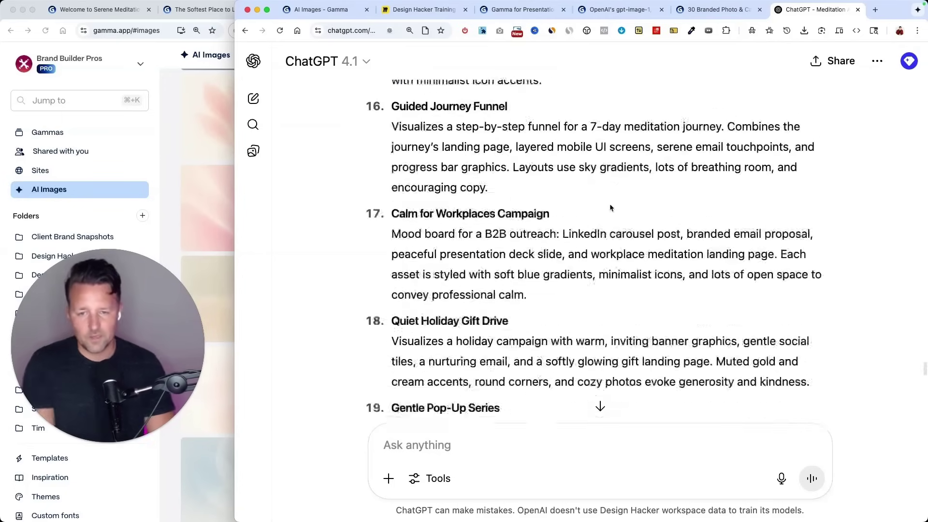
{"action": "scroll", "coordinate": [610, 208], "scroll_direction": "down", "scroll_amount": 20}
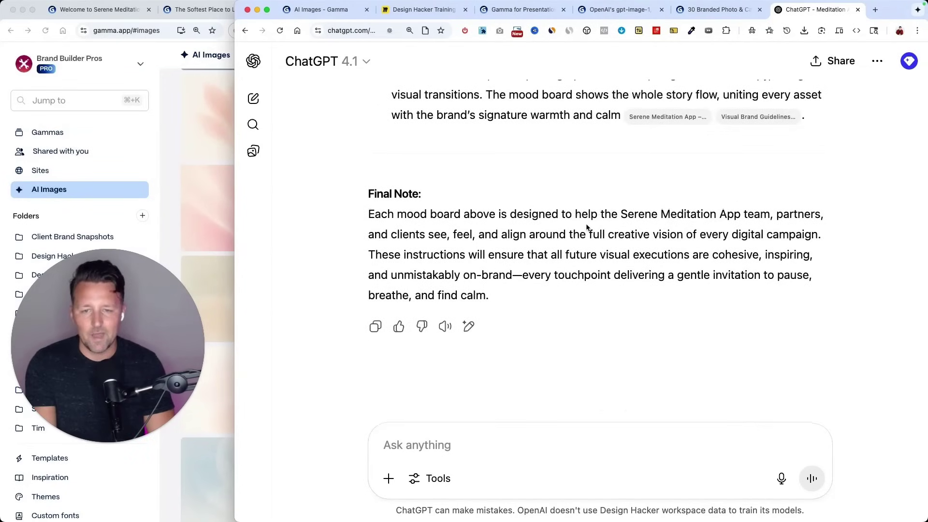
{"action": "left_click", "coordinate": [375, 327]}
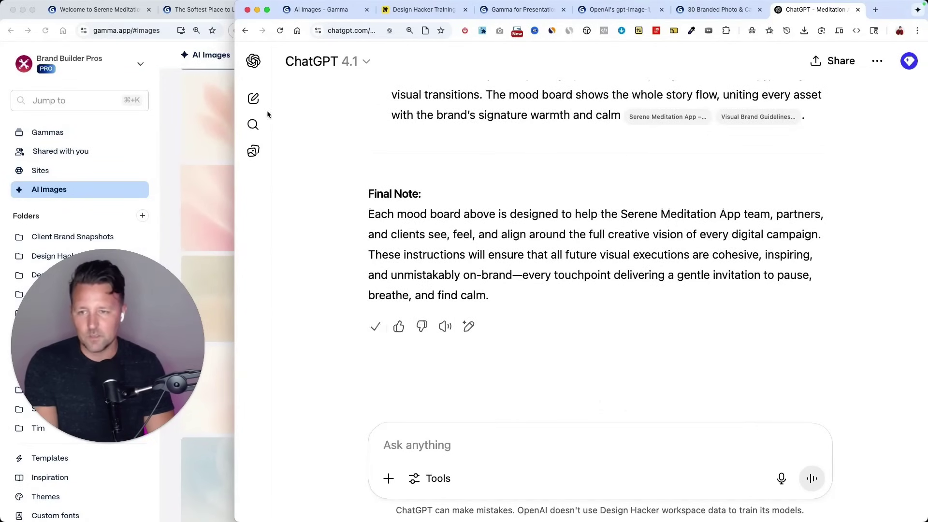
Switch to Gamma and start a new AI creation from pasted text.
{"action": "left_click", "coordinate": [176, 153]}
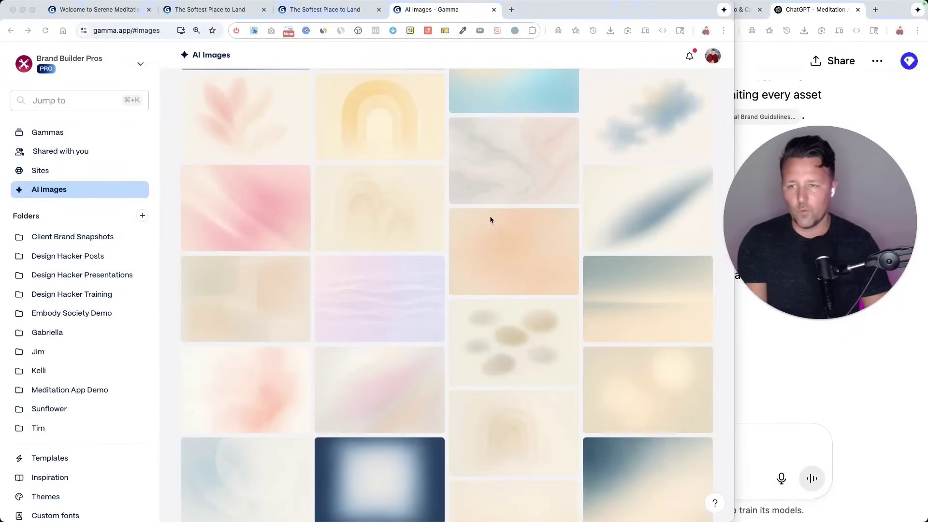
{"action": "left_click", "coordinate": [48, 133]}
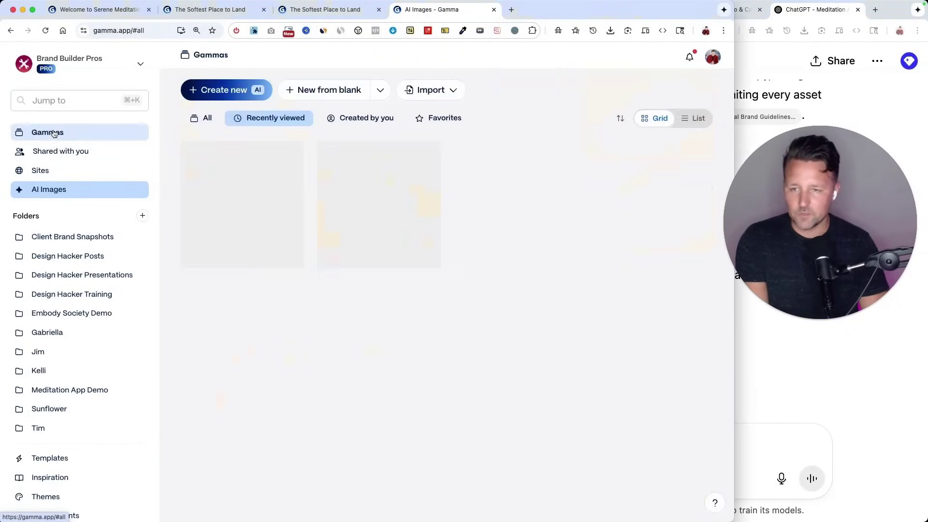
{"action": "left_click", "coordinate": [218, 94]}
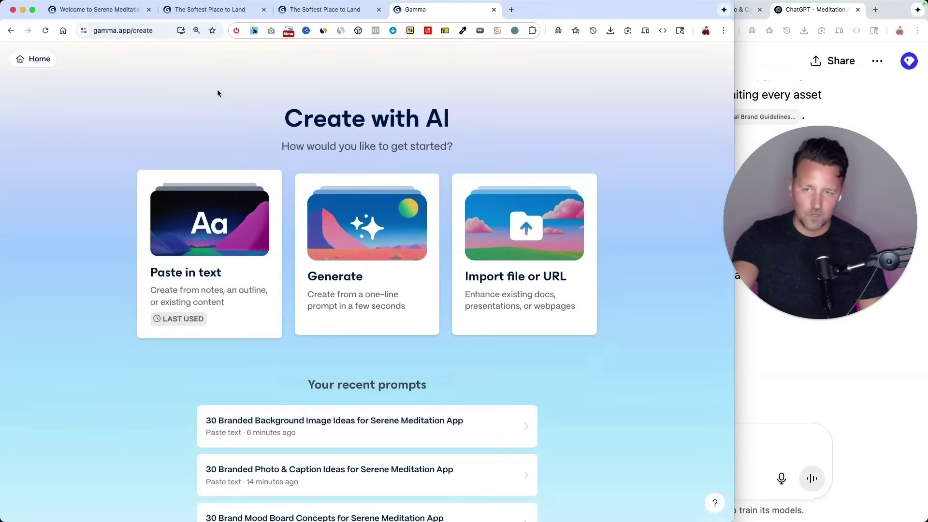
{"action": "left_click", "coordinate": [198, 233]}
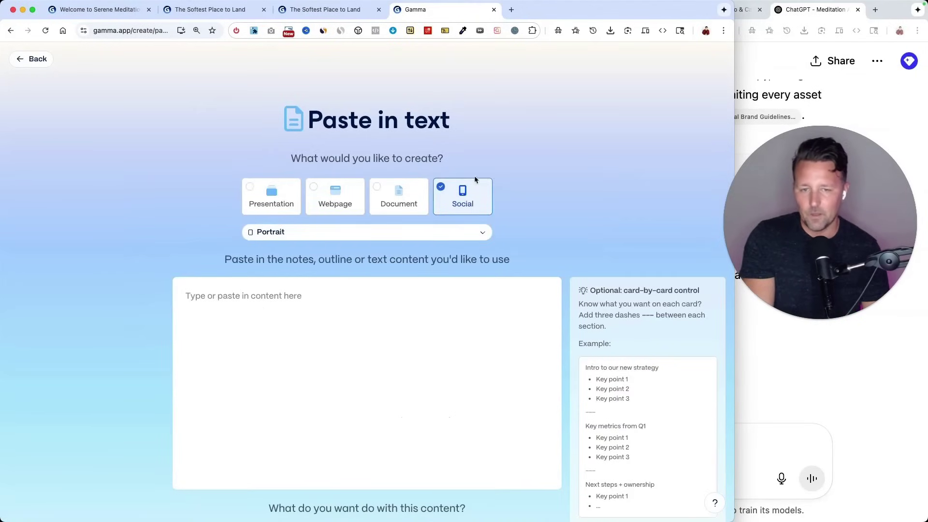
Choose Presentation with the Default size as the output and paste the copied mood board response as its content.
{"action": "left_click", "coordinate": [272, 200]}
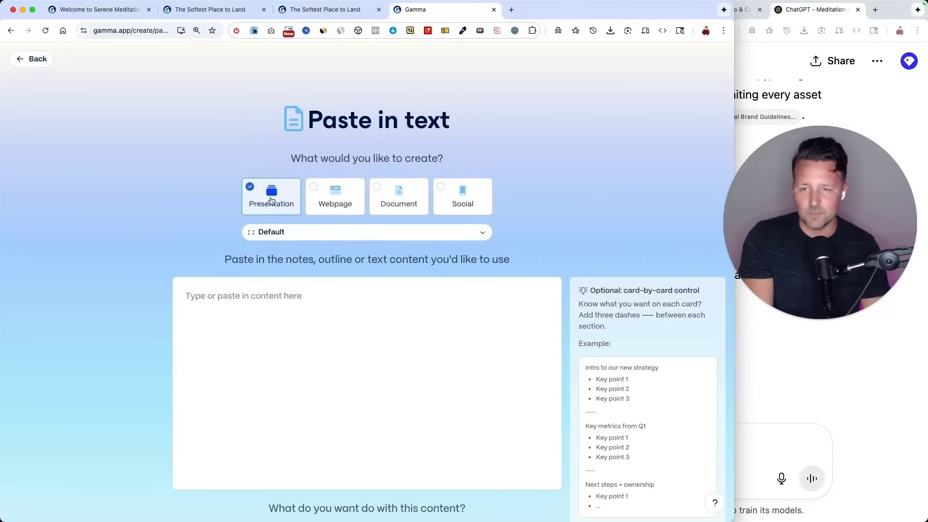
{"action": "left_click", "coordinate": [279, 227]}
{"action": "left_click", "coordinate": [212, 216]}
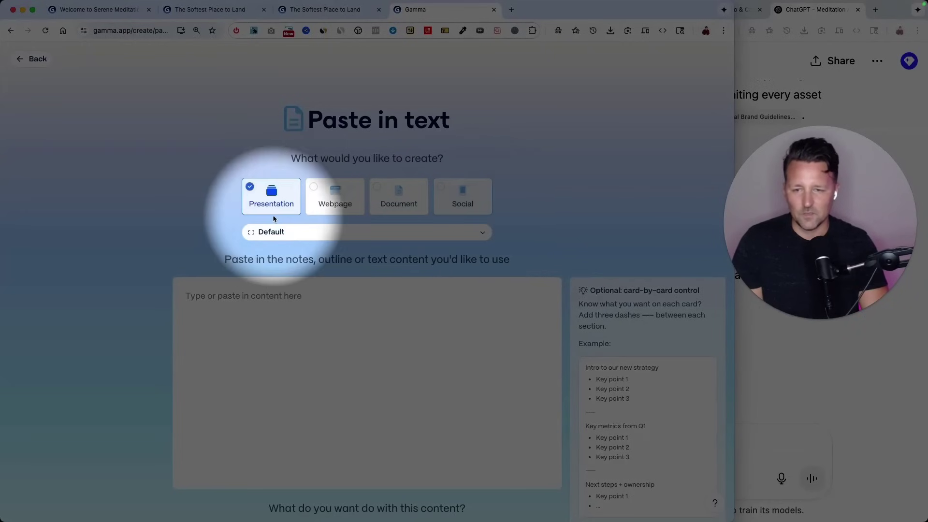
{"action": "key", "text": "super+v"}
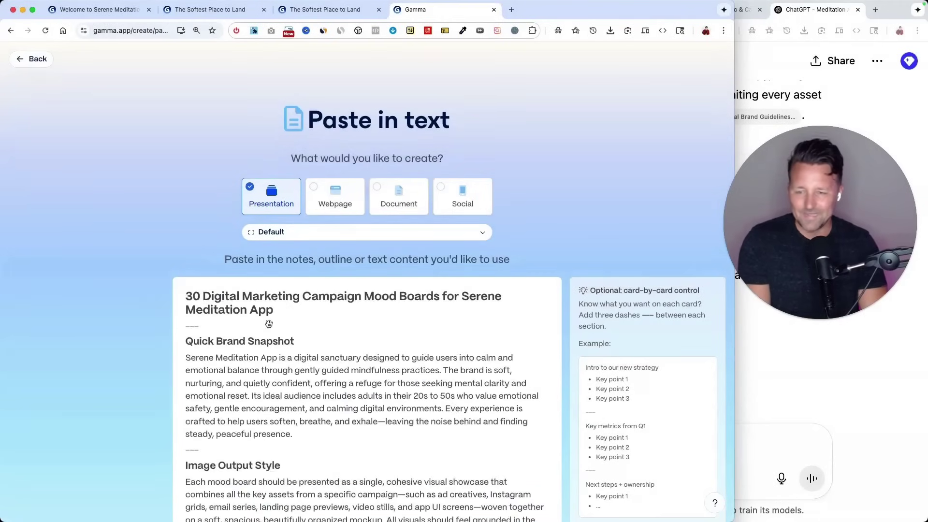
Choose to preserve the exact pasted text and continue to the prompt editor.
{"action": "triple_click", "coordinate": [238, 304]}
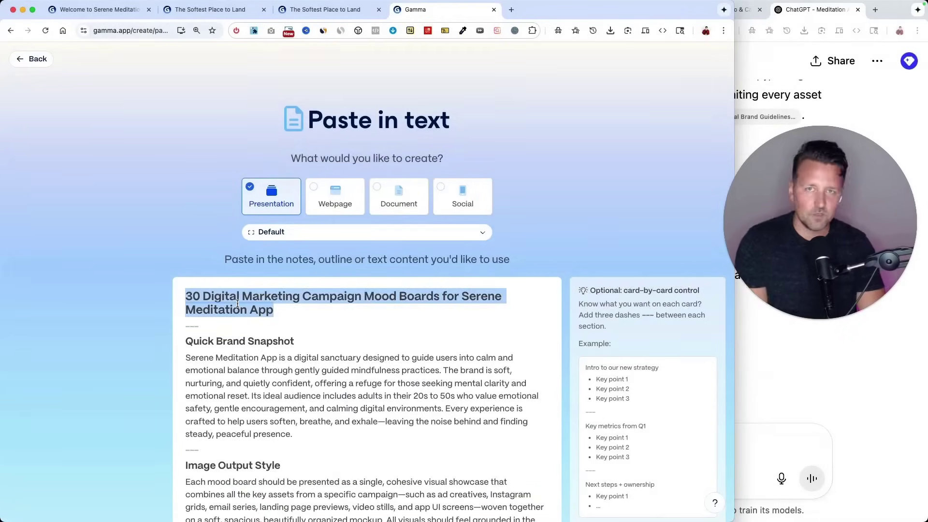
{"action": "scroll", "coordinate": [238, 303], "scroll_direction": "down", "scroll_amount": 2}
{"action": "scroll", "coordinate": [167, 337], "scroll_direction": "down", "scroll_amount": 6}
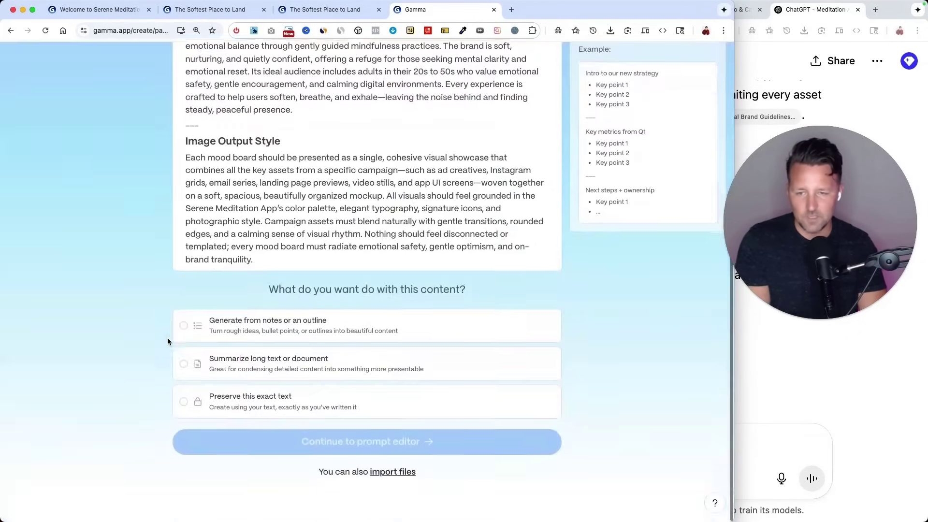
{"action": "left_click", "coordinate": [216, 412]}
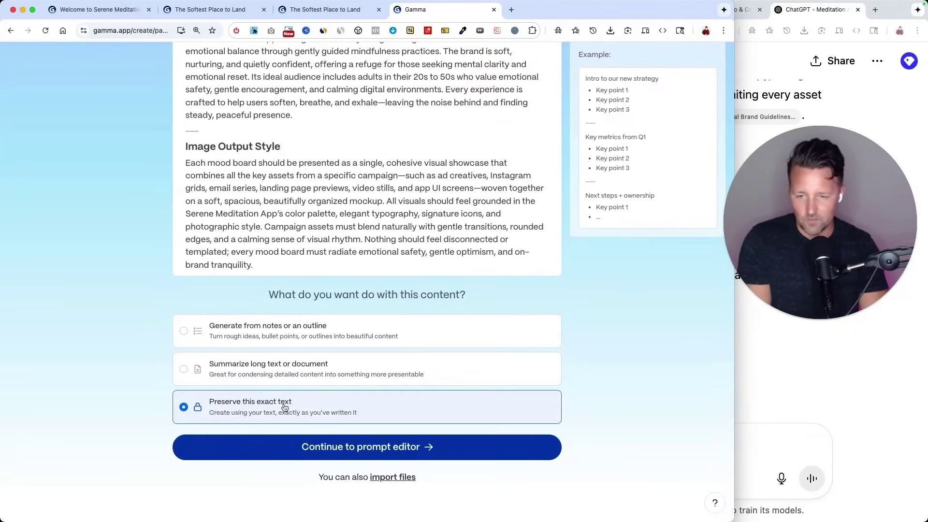
{"action": "left_click", "coordinate": [337, 456]}
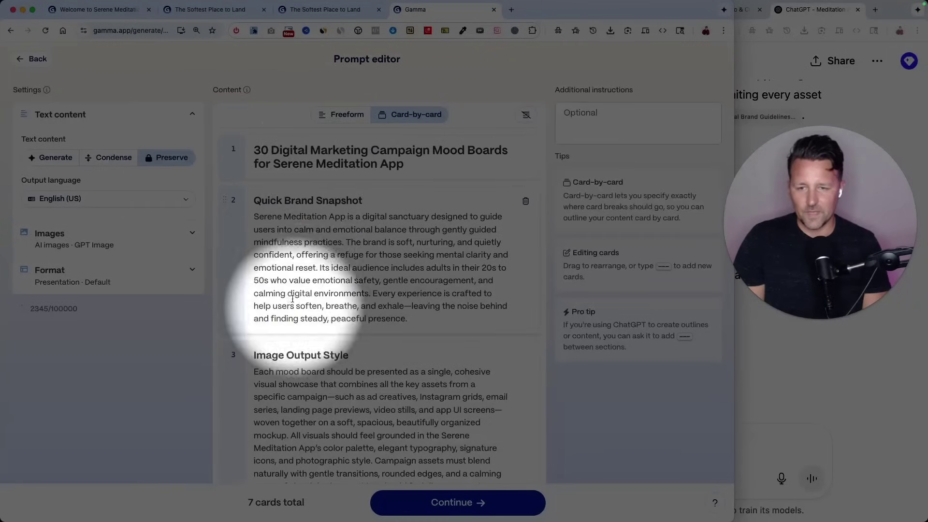
Set the content to Freeform and paste the "Core style: editorial minimalism" description as the image style for the AI images.
{"action": "left_click", "coordinate": [345, 123]}
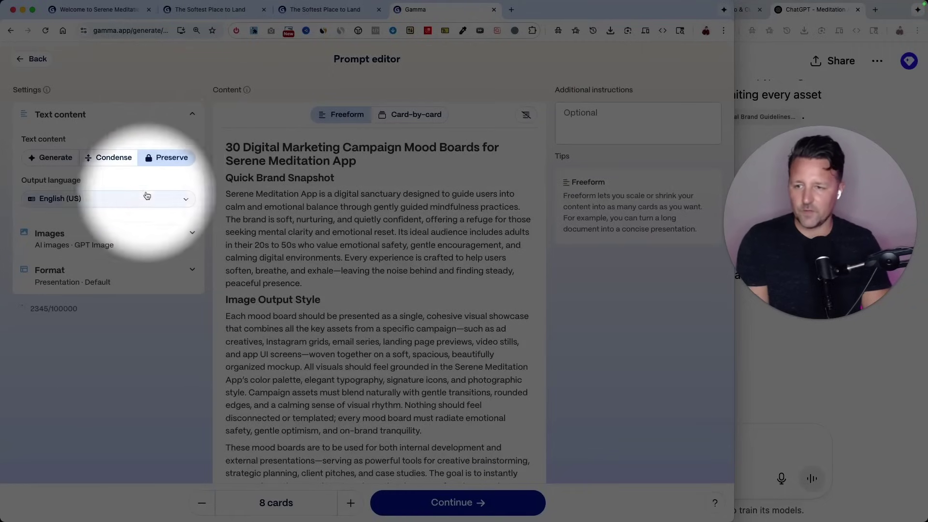
{"action": "left_click", "coordinate": [70, 241]}
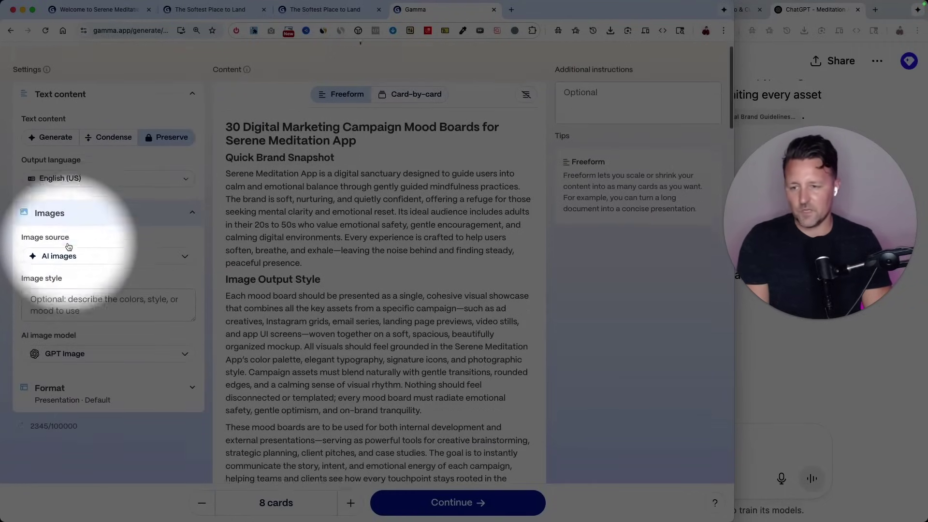
{"action": "left_click", "coordinate": [60, 274]}
{"action": "key", "text": "super+v"}
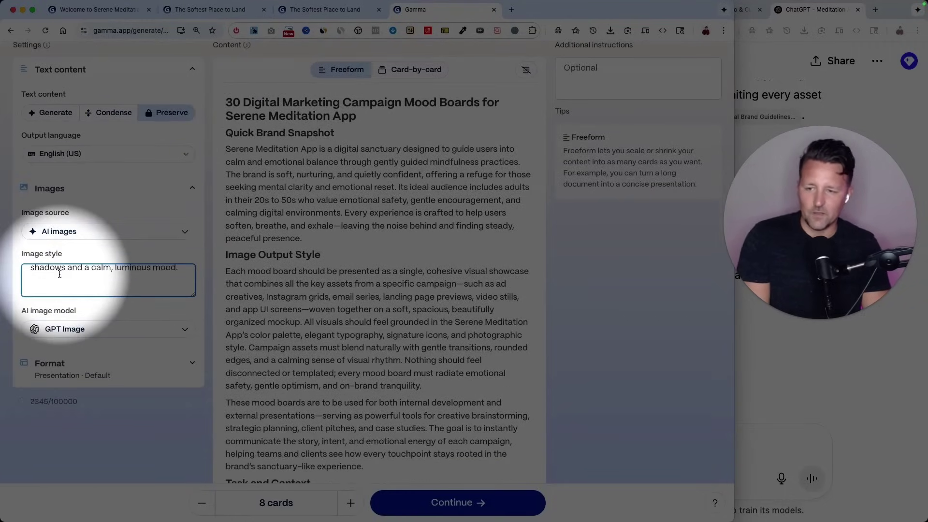
{"action": "scroll", "coordinate": [59, 274], "scroll_direction": "up", "scroll_amount": 10}
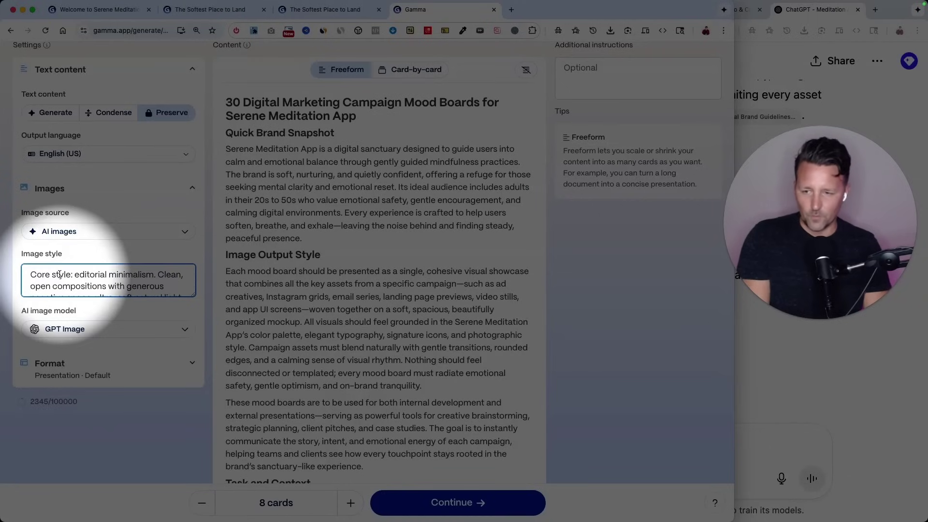
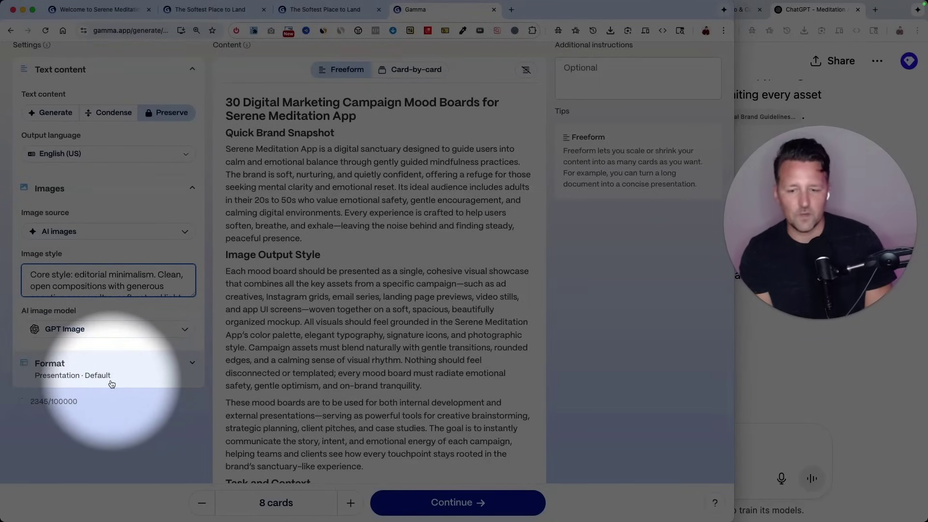
Set the presentation length to 35 cards and generate it with the Pearl theme.
{"action": "left_click", "coordinate": [350, 503]}
{"action": "left_click", "coordinate": [350, 503]}
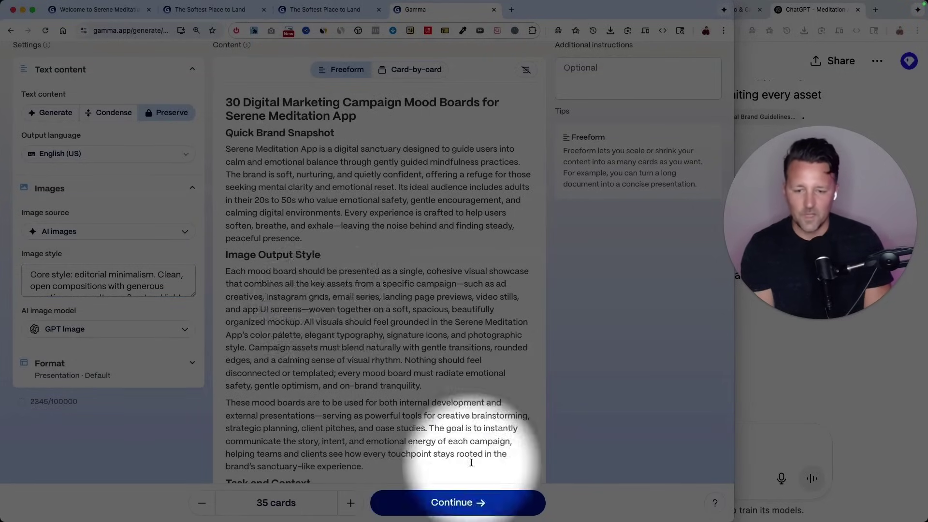
{"action": "left_click", "coordinate": [460, 503]}
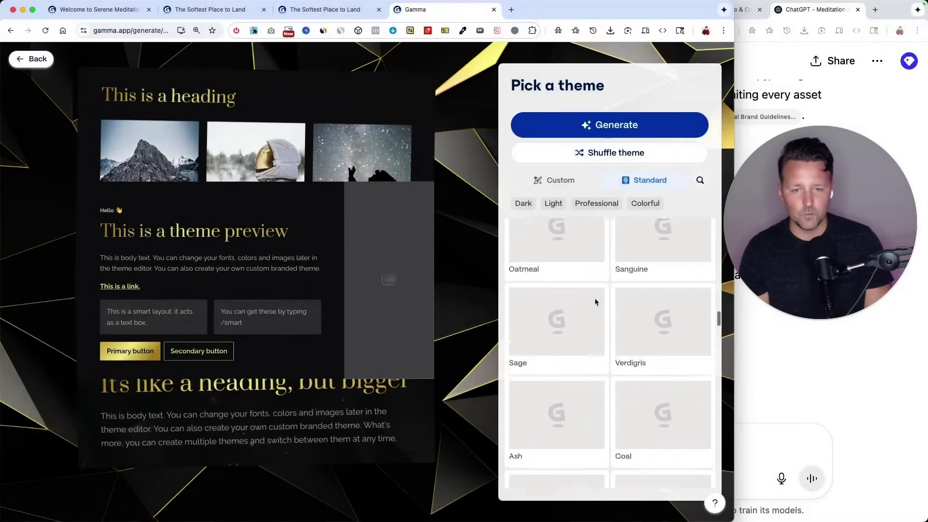
{"action": "left_click", "coordinate": [550, 259]}
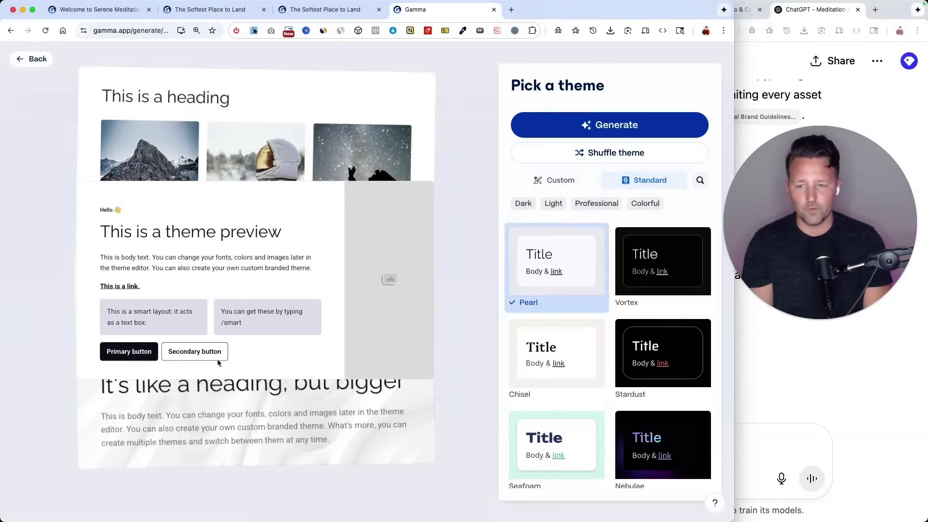
{"action": "left_click", "coordinate": [566, 120]}
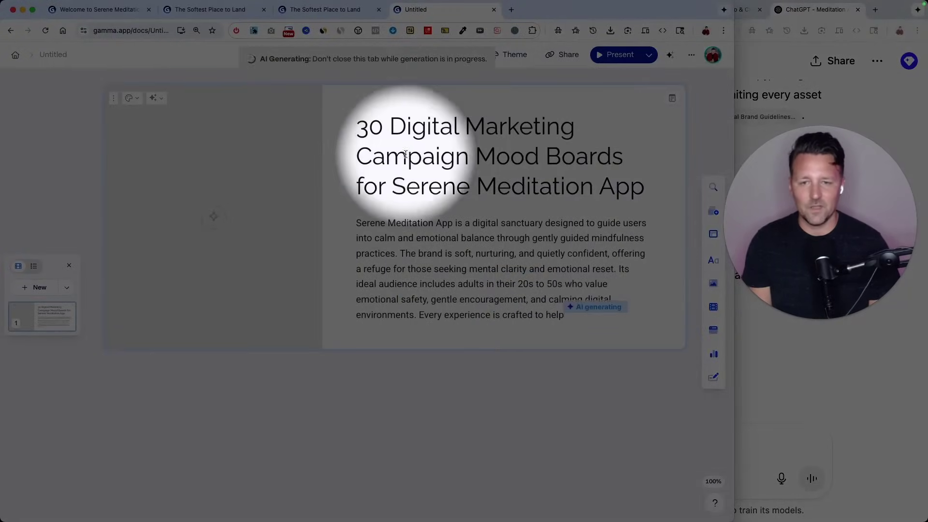
Review the first generated cards, from the title card to Mindful Morning Email Series, checking their text and AI images.
{"action": "scroll", "coordinate": [428, 126], "scroll_direction": "up", "scroll_amount": 5}
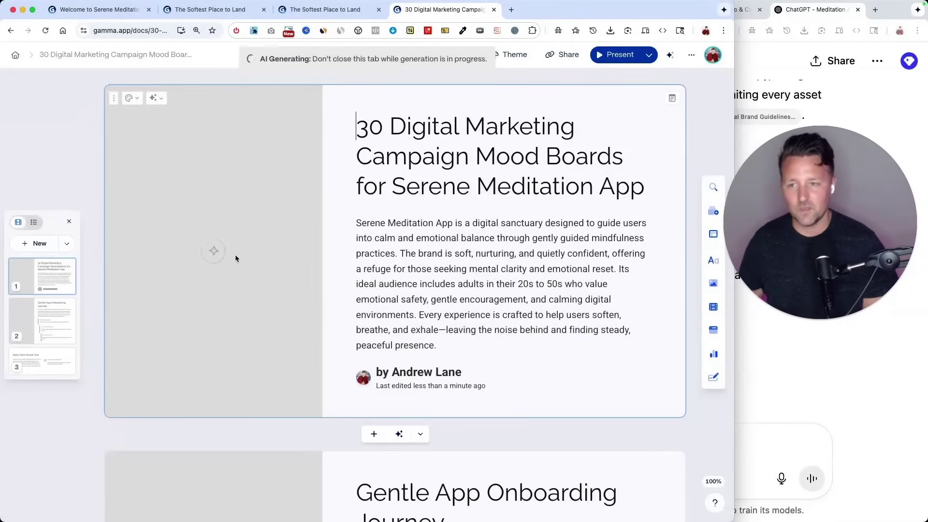
{"action": "scroll", "coordinate": [463, 277], "scroll_direction": "down", "scroll_amount": 5}
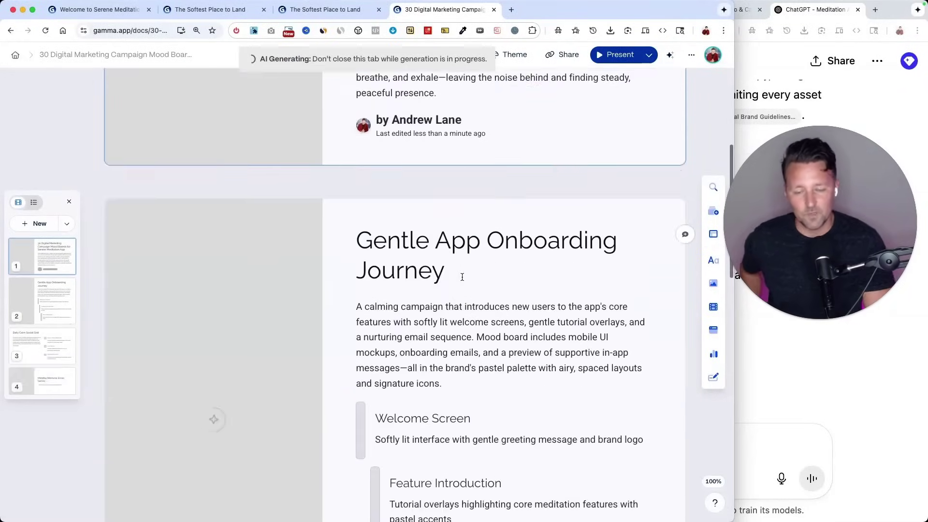
{"action": "scroll", "coordinate": [462, 277], "scroll_direction": "down", "scroll_amount": 10}
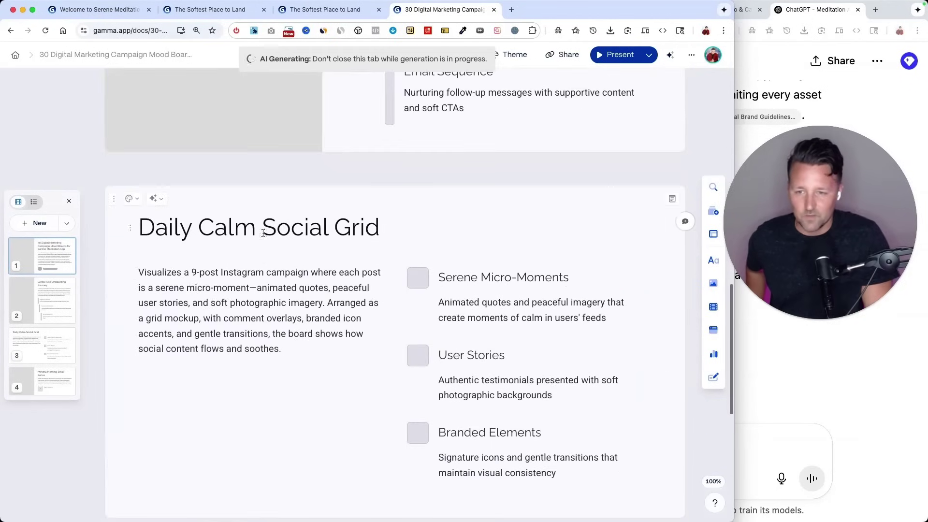
{"action": "scroll", "coordinate": [293, 306], "scroll_direction": "down", "scroll_amount": 5}
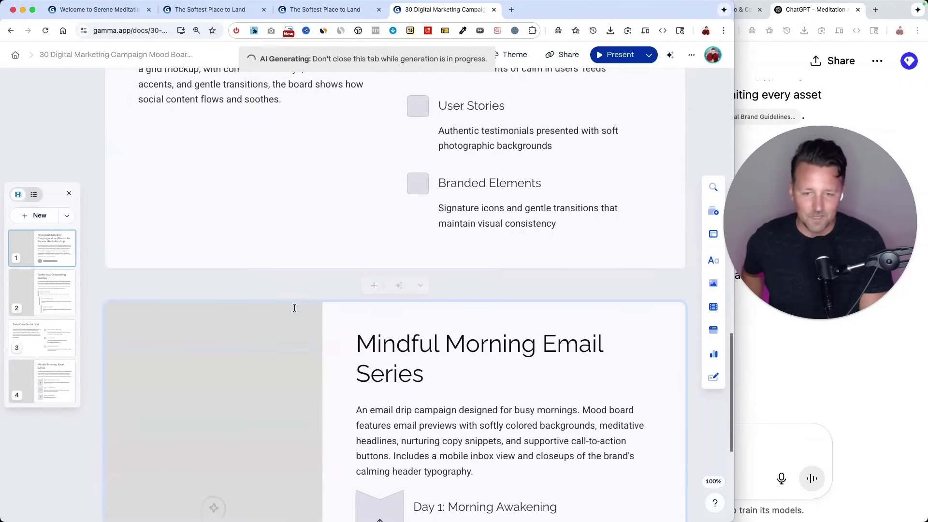
{"action": "scroll", "coordinate": [294, 308], "scroll_direction": "down", "scroll_amount": 5}
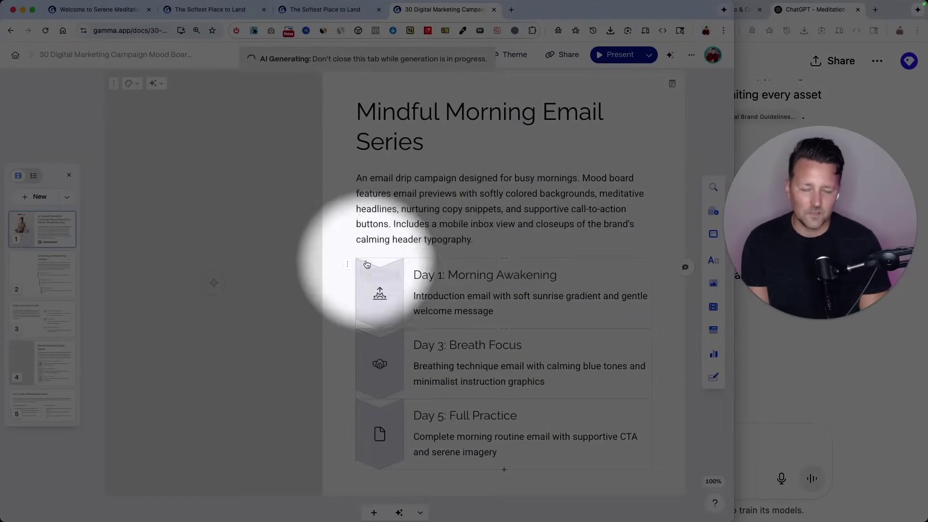
{"action": "scroll", "coordinate": [220, 279], "scroll_direction": "up", "scroll_amount": 10}
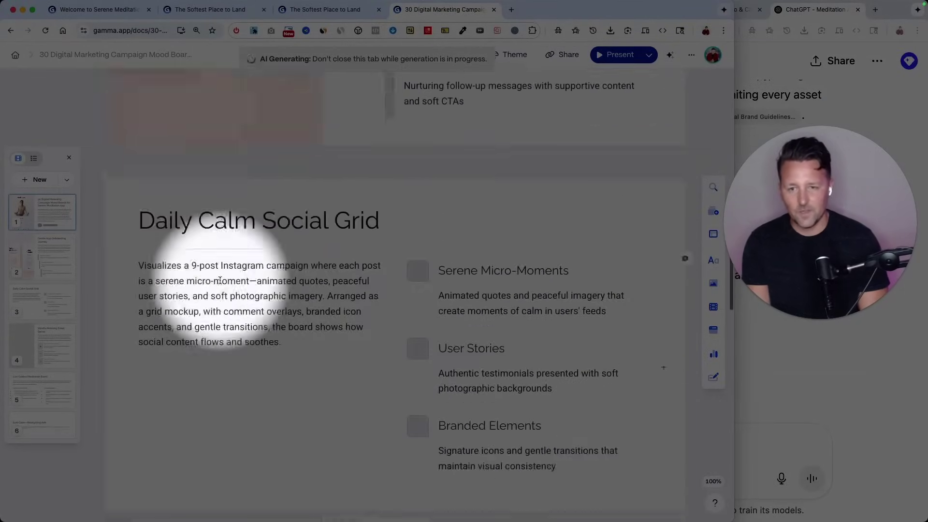
{"action": "scroll", "coordinate": [219, 281], "scroll_direction": "up", "scroll_amount": 10}
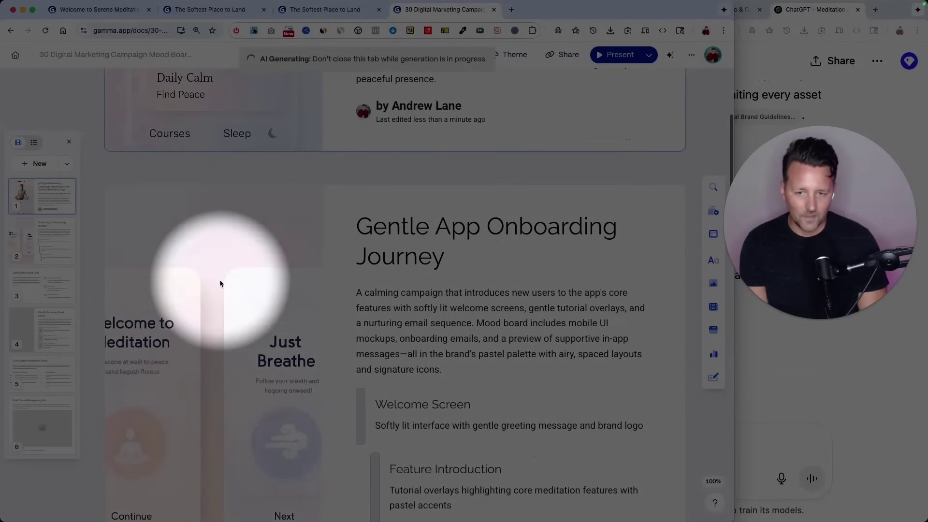
{"action": "scroll", "coordinate": [220, 283], "scroll_direction": "up", "scroll_amount": 5}
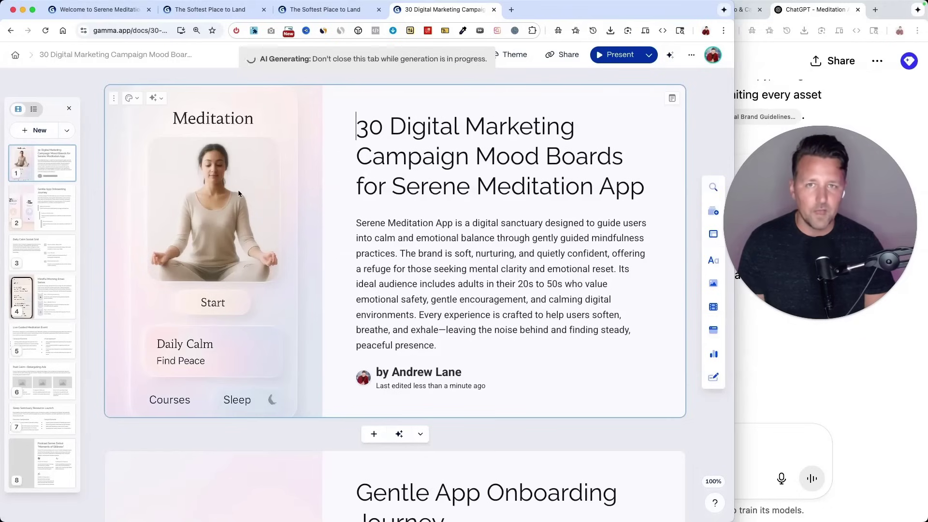
Inspect the full AI images and their prompts for the title card and the Gentle App Onboarding Journey card.
{"action": "double_click", "coordinate": [210, 214]}
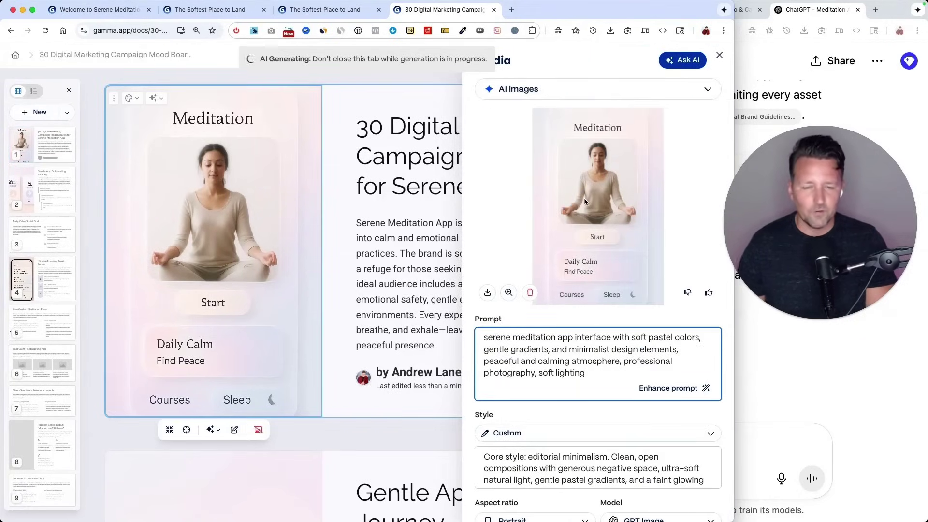
{"action": "left_click", "coordinate": [385, 313]}
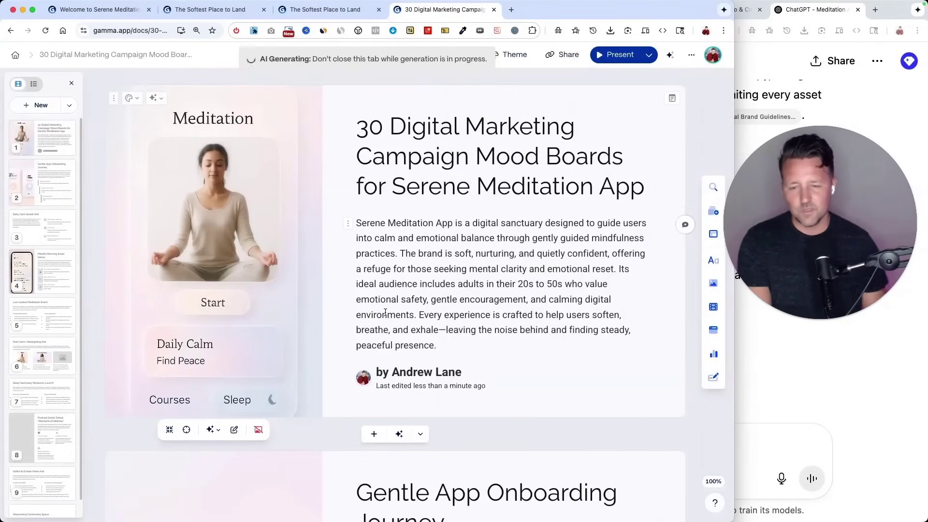
{"action": "scroll", "coordinate": [385, 314], "scroll_direction": "down", "scroll_amount": 5}
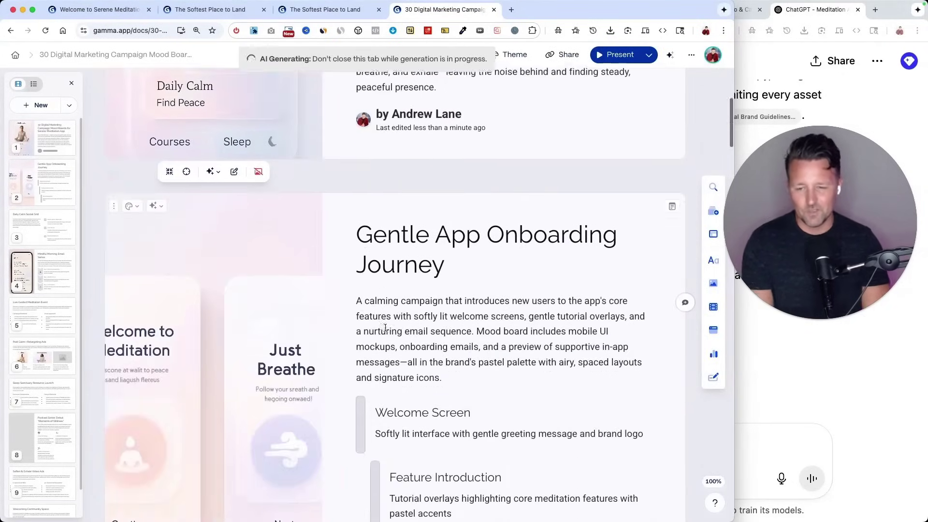
{"action": "scroll", "coordinate": [385, 328], "scroll_direction": "down", "scroll_amount": 2}
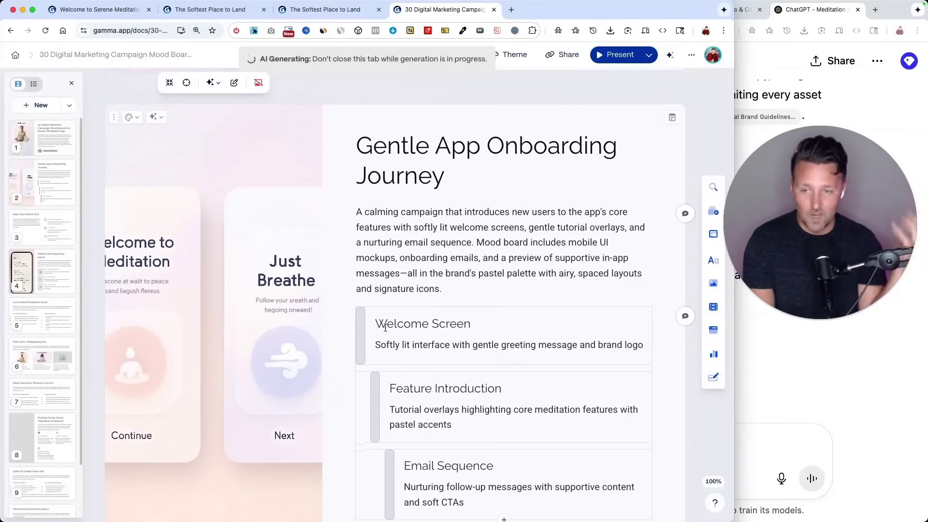
{"action": "left_click", "coordinate": [227, 358]}
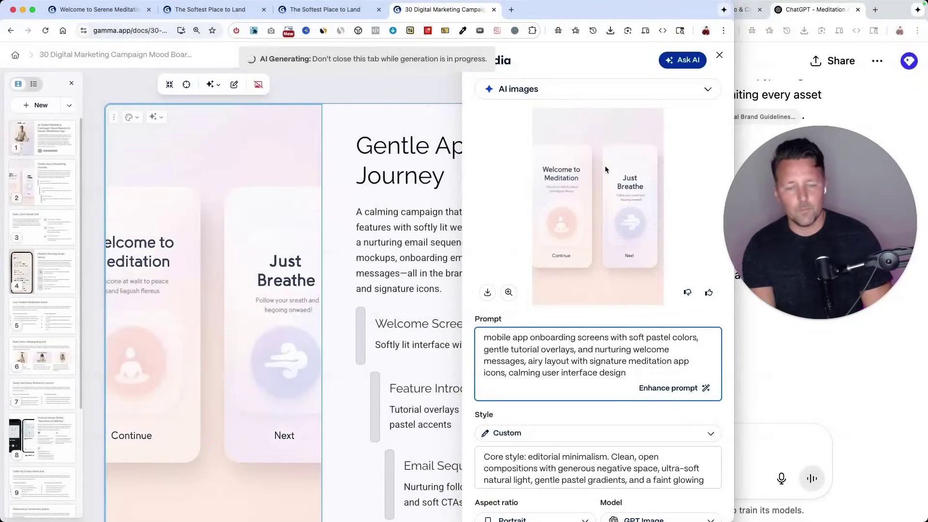
{"action": "left_click", "coordinate": [314, 259]}
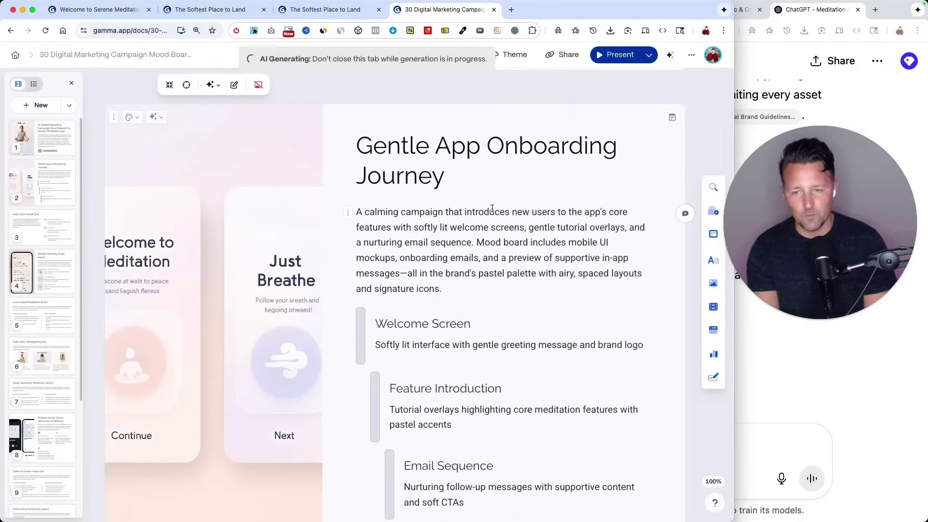
Review the cards from Mindful Morning Email Series through Paid Calm—Retargeting Ads to the Podcast Series Debut.
{"action": "scroll", "coordinate": [479, 217], "scroll_direction": "down", "scroll_amount": 5}
{"action": "scroll", "coordinate": [479, 217], "scroll_direction": "down", "scroll_amount": 20}
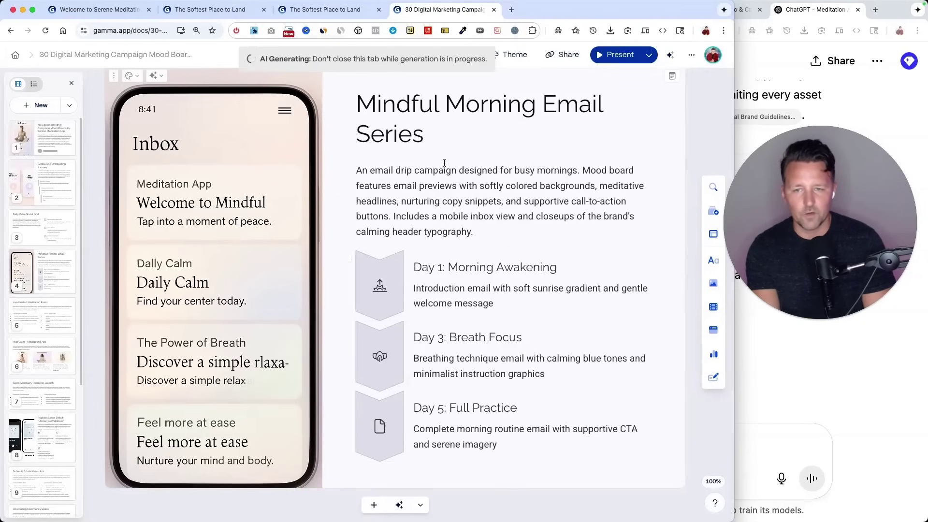
{"action": "triple_click", "coordinate": [412, 125]}
{"action": "scroll", "coordinate": [412, 125], "scroll_direction": "down", "scroll_amount": 12}
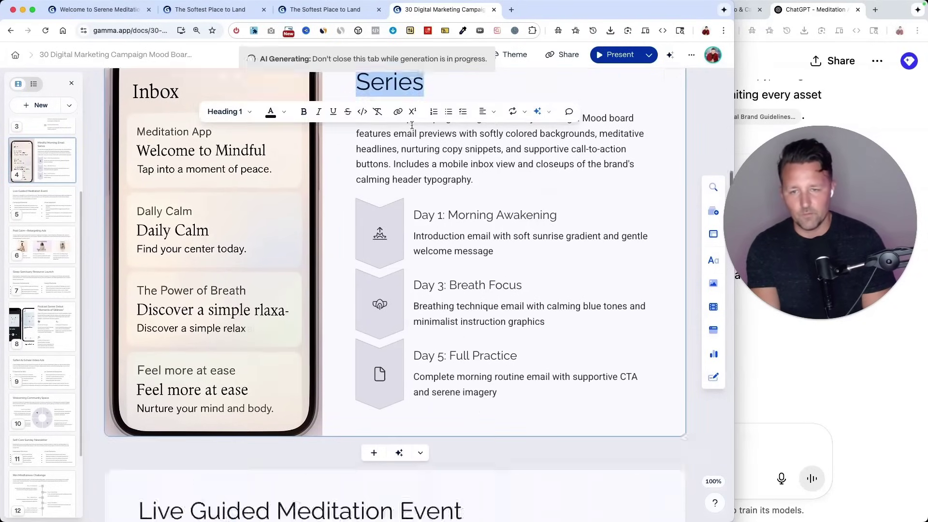
{"action": "scroll", "coordinate": [412, 125], "scroll_direction": "down", "scroll_amount": 8}
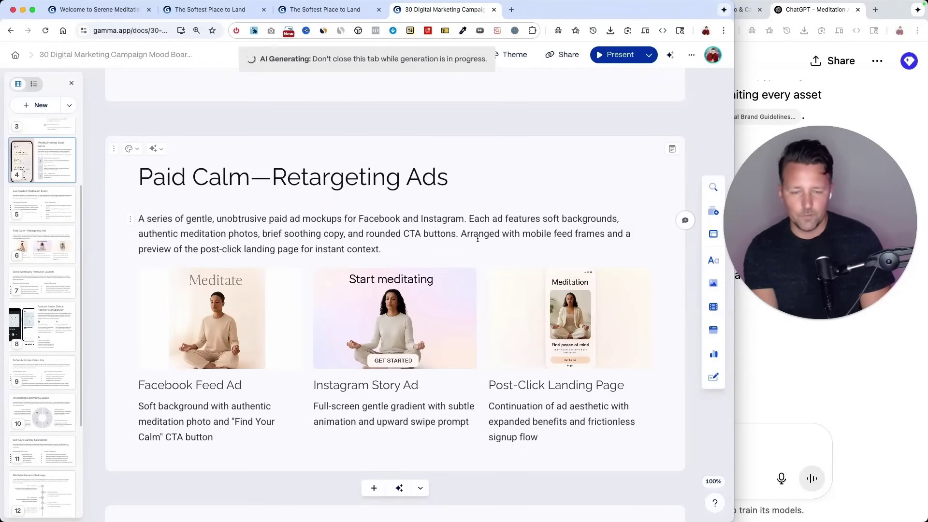
{"action": "scroll", "coordinate": [478, 238], "scroll_direction": "down", "scroll_amount": 13}
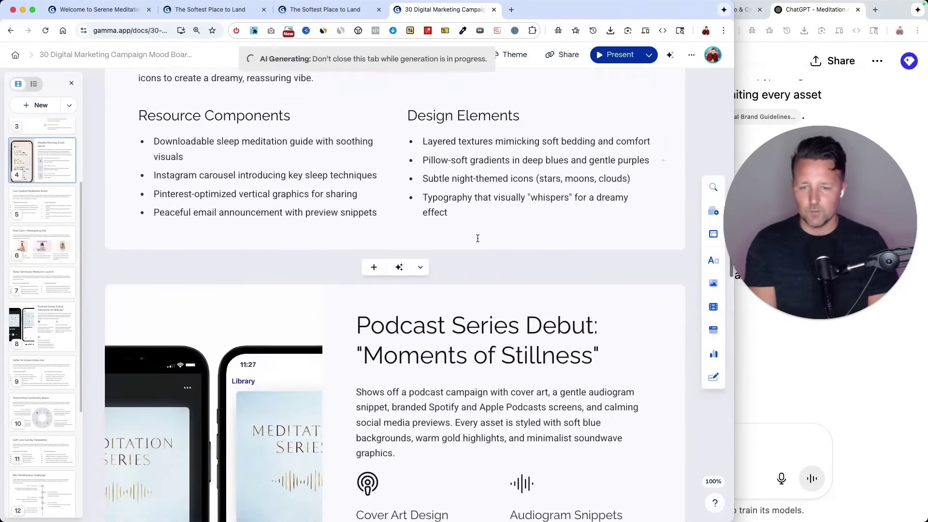
{"action": "scroll", "coordinate": [477, 239], "scroll_direction": "down", "scroll_amount": 5}
Examine the Podcast Series Debut card's title, full AI image, prompt and custom style, and close the image details.
{"action": "triple_click", "coordinate": [470, 192]}
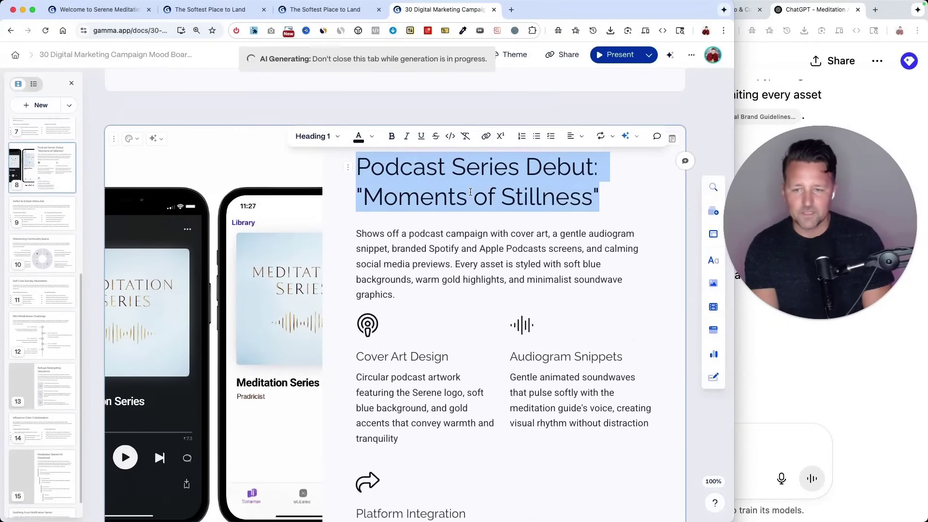
{"action": "scroll", "coordinate": [470, 192], "scroll_direction": "down", "scroll_amount": 1}
{"action": "double_click", "coordinate": [222, 376]}
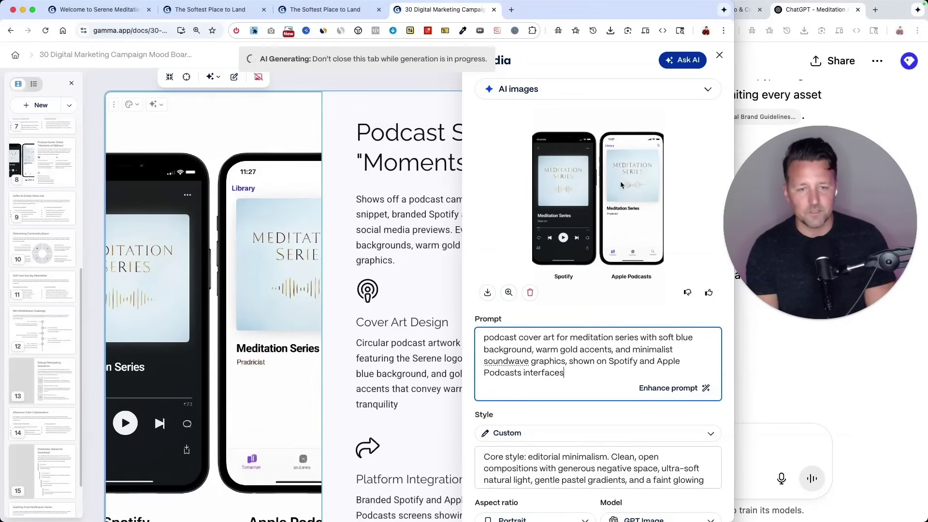
{"action": "triple_click", "coordinate": [533, 341]}
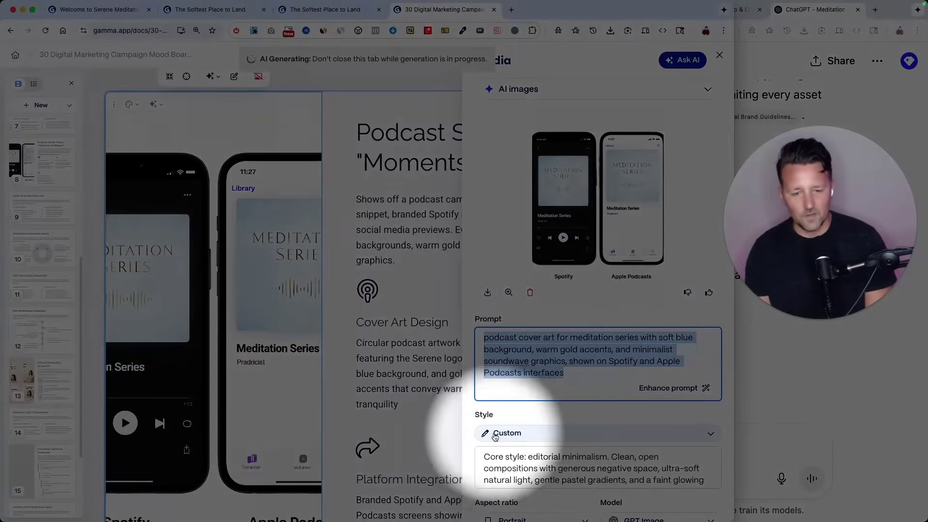
{"action": "scroll", "coordinate": [518, 465], "scroll_direction": "down", "scroll_amount": 1}
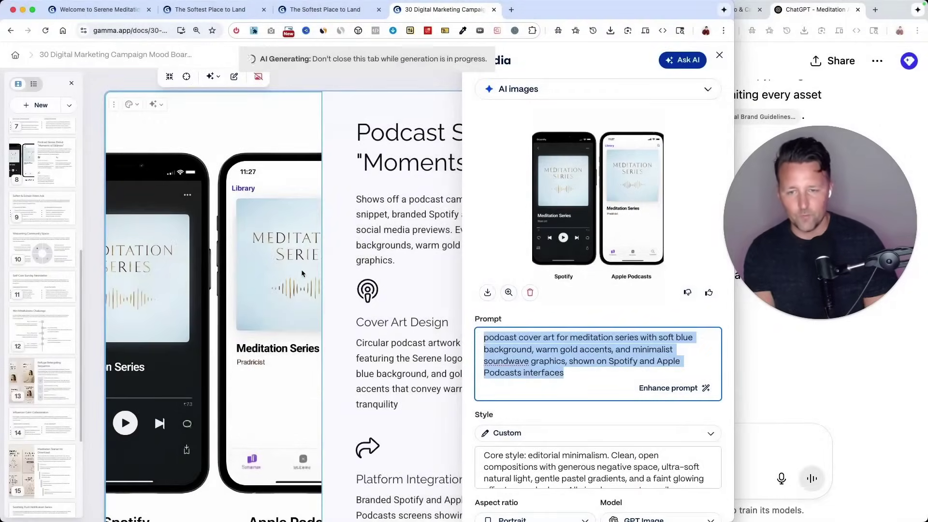
{"action": "left_click", "coordinate": [462, 256]}
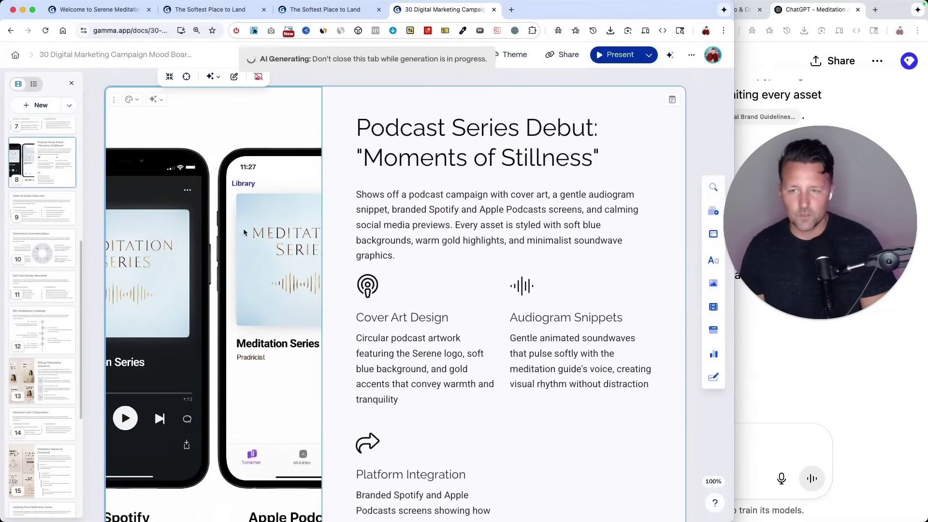
Fit the whole image without cropping on the Podcast Series Debut, Mindful Morning Email Series and Gentle App Onboarding Journey cards.
{"action": "left_click", "coordinate": [171, 79]}
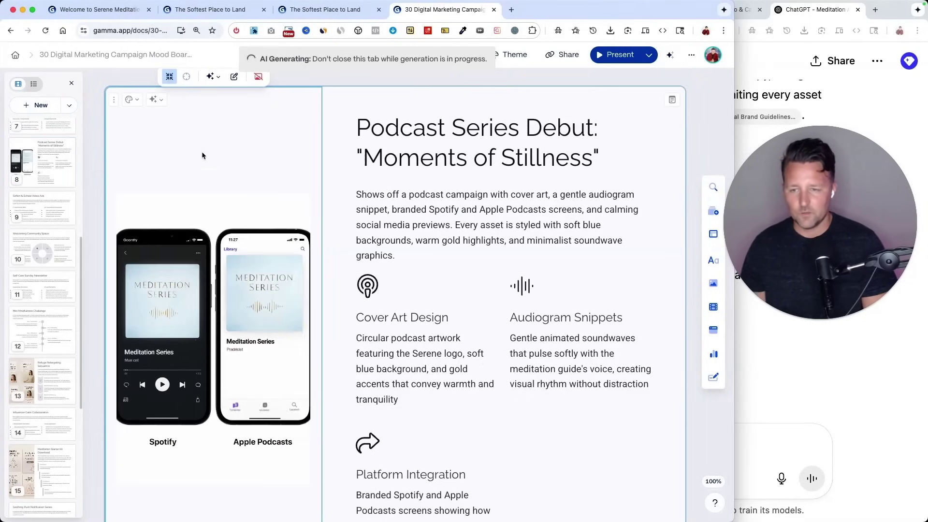
{"action": "scroll", "coordinate": [234, 404], "scroll_direction": "up", "scroll_amount": 20}
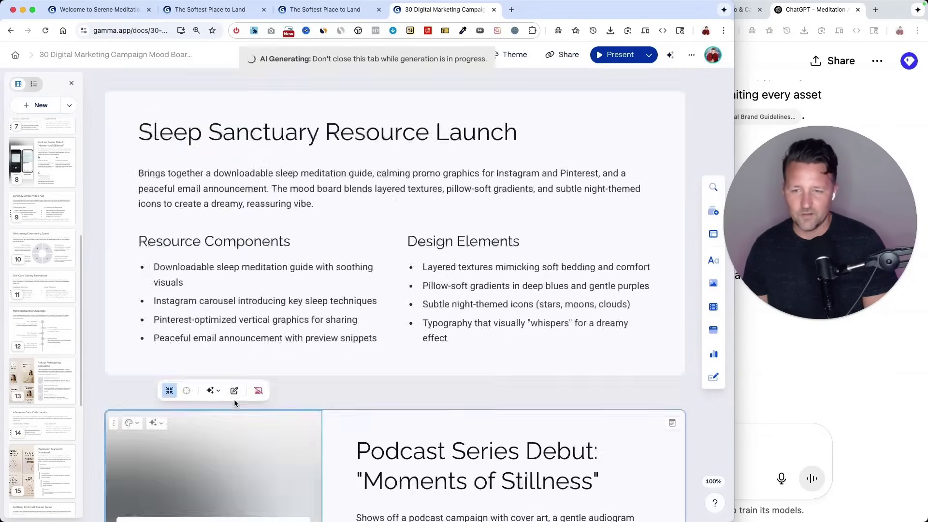
{"action": "scroll", "coordinate": [234, 403], "scroll_direction": "up", "scroll_amount": 2}
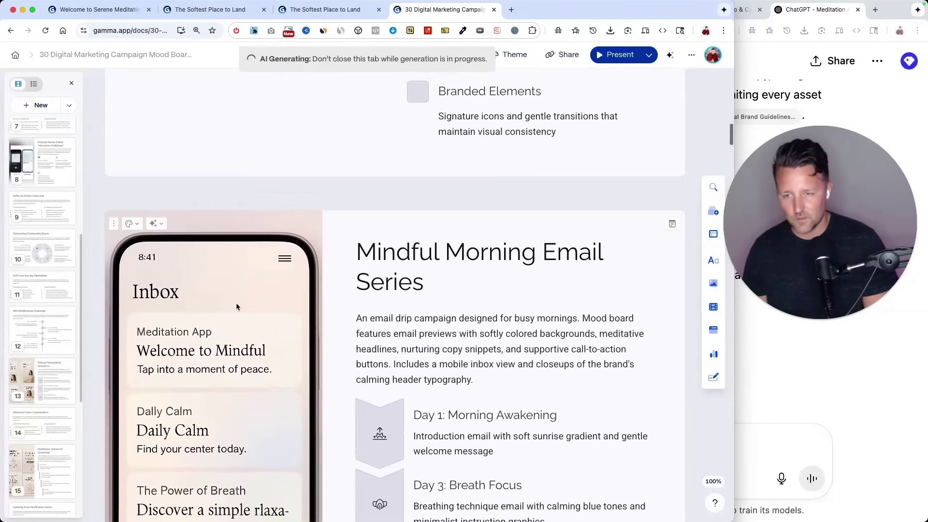
{"action": "left_click", "coordinate": [169, 190]}
{"action": "scroll", "coordinate": [243, 275], "scroll_direction": "down", "scroll_amount": 5}
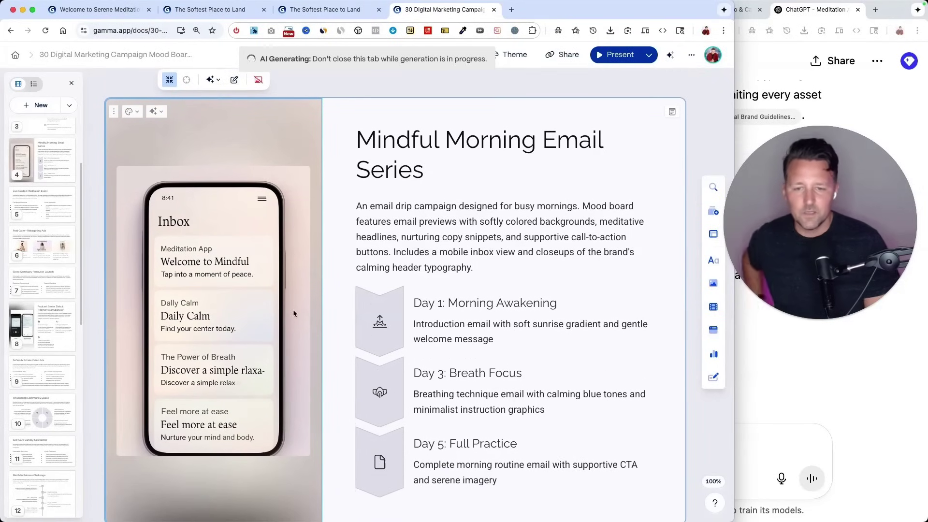
{"action": "scroll", "coordinate": [293, 313], "scroll_direction": "up", "scroll_amount": 20}
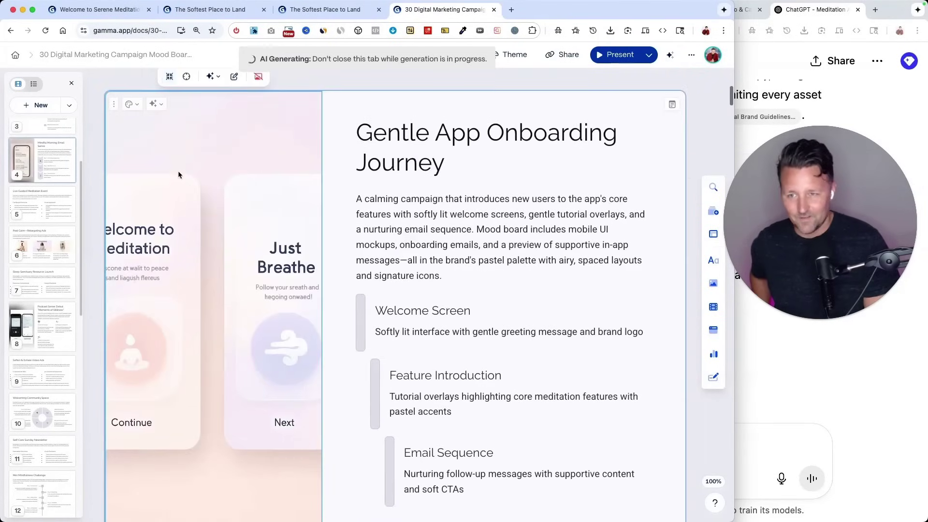
{"action": "left_click", "coordinate": [169, 76]}
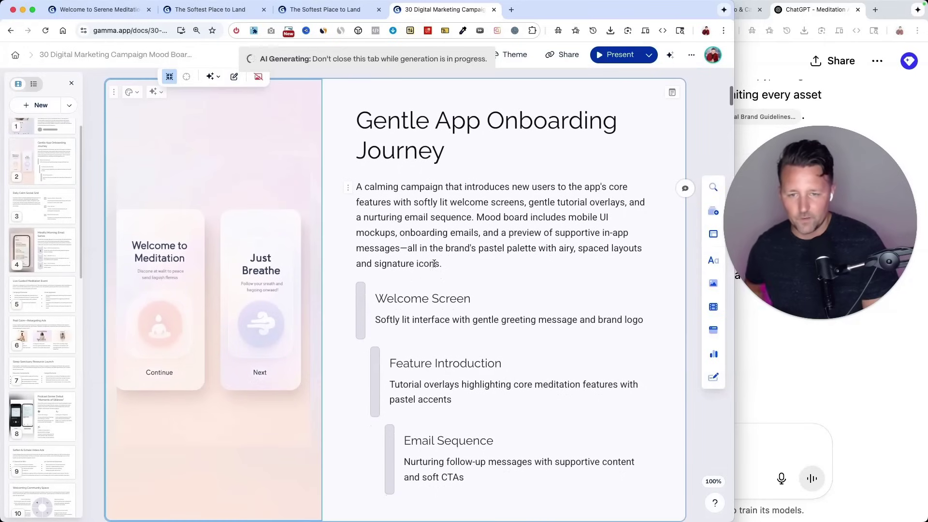
Start presenting the deck from the Gentle App Onboarding Journey card.
{"action": "key", "text": "super+minus"}
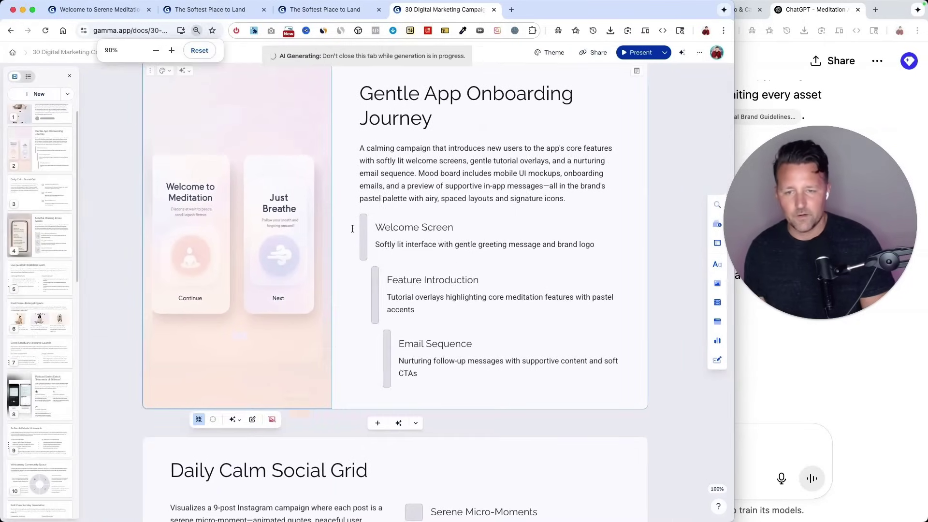
{"action": "left_click", "coordinate": [631, 51]}
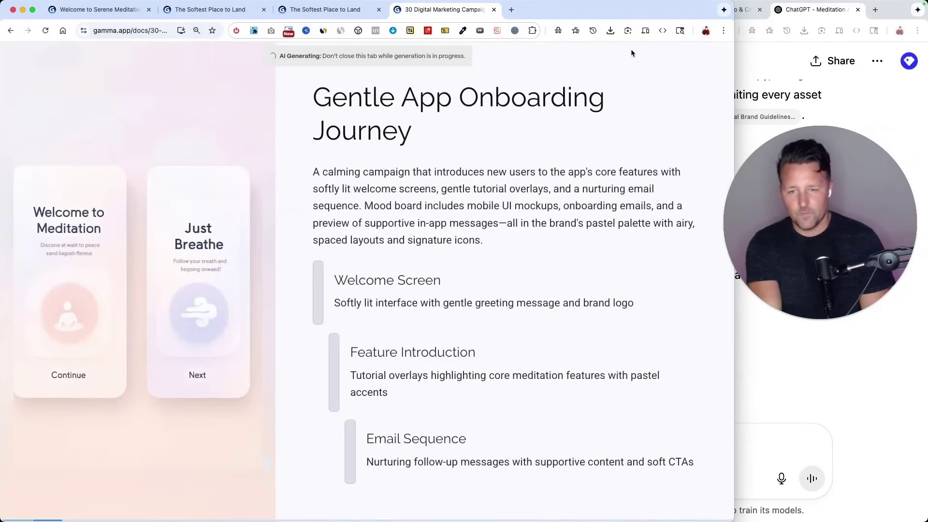
Advance the presentation to the Mindful Morning Email Series card and exit presenting.
{"action": "key", "text": "Right"}
{"action": "key", "text": "Right"}
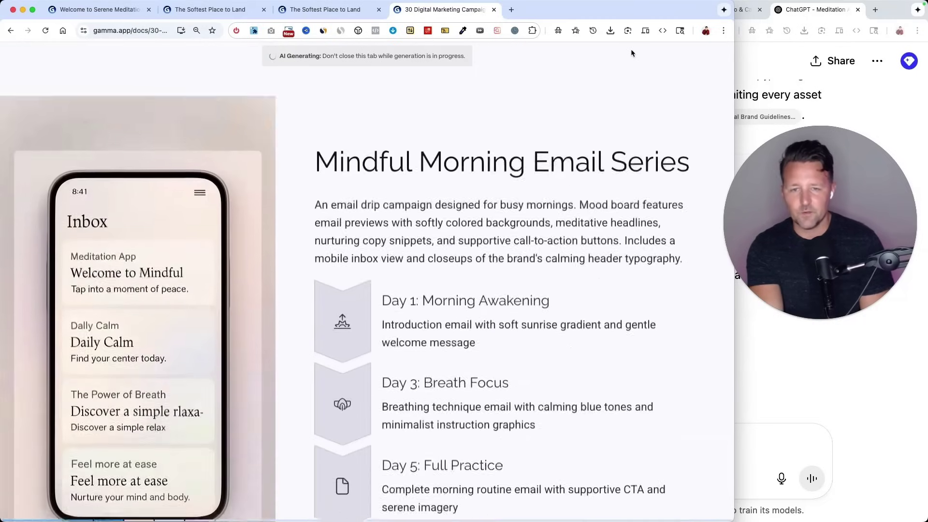
{"action": "key", "text": "Escape"}
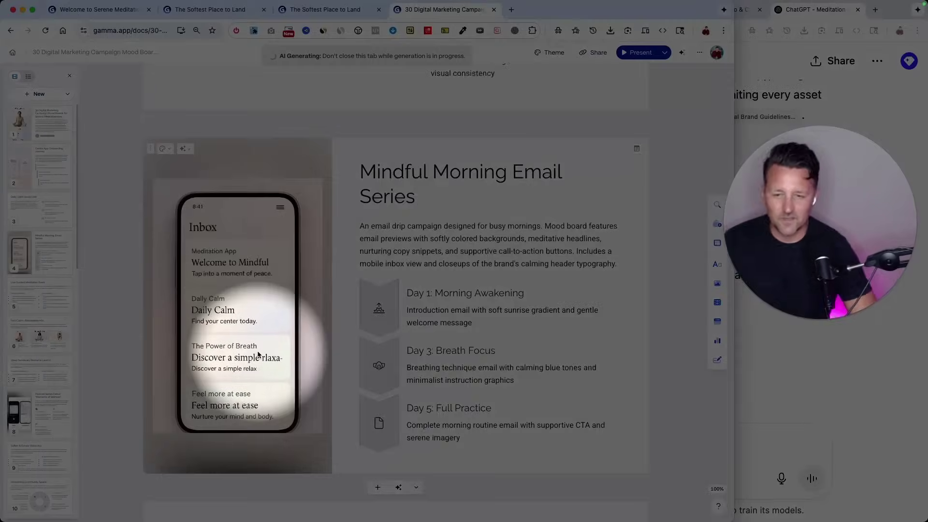
Look over the export options for all cards and close the sharing dialog.
{"action": "scroll", "coordinate": [258, 354], "scroll_direction": "down", "scroll_amount": 12}
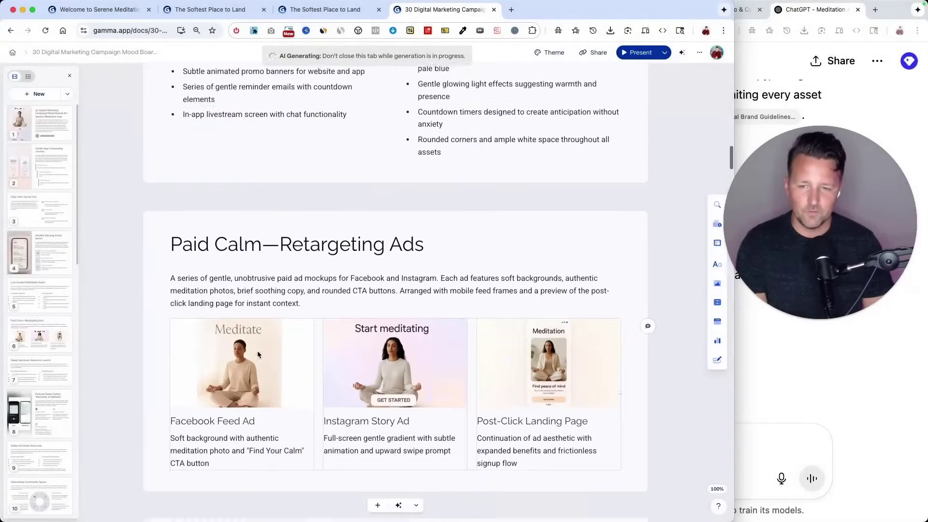
{"action": "scroll", "coordinate": [257, 355], "scroll_direction": "down", "scroll_amount": 10}
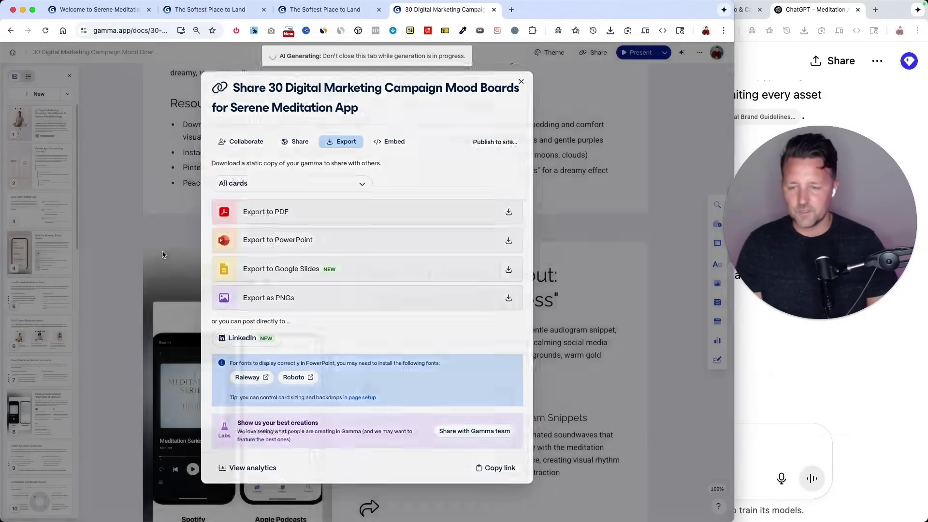
{"action": "left_click", "coordinate": [134, 231]}
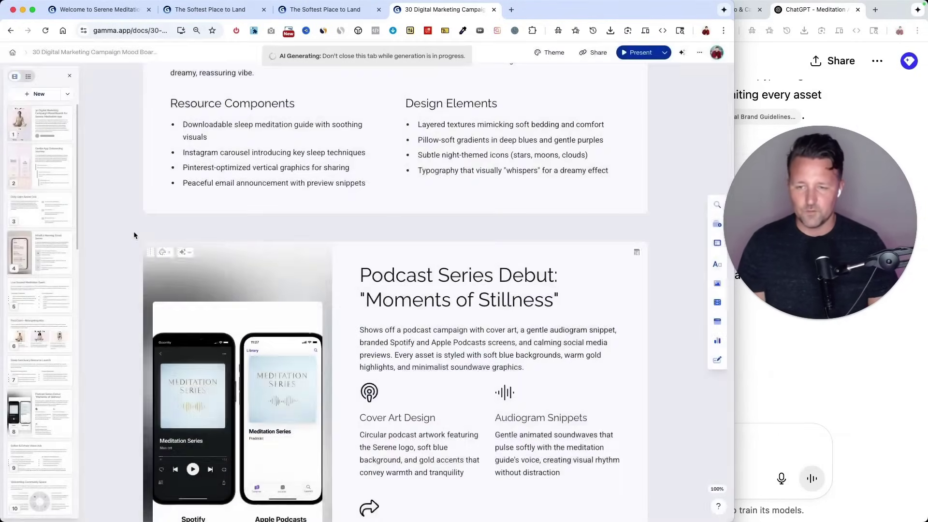
Review the cards from the Podcast Series Debut through Self-Care Sunday Newsletter and Mini Mindfulness Challenge to the Refuge Retargeting Sequence.
{"action": "scroll", "coordinate": [133, 231], "scroll_direction": "down", "scroll_amount": 10}
{"action": "scroll", "coordinate": [133, 231], "scroll_direction": "down", "scroll_amount": 15}
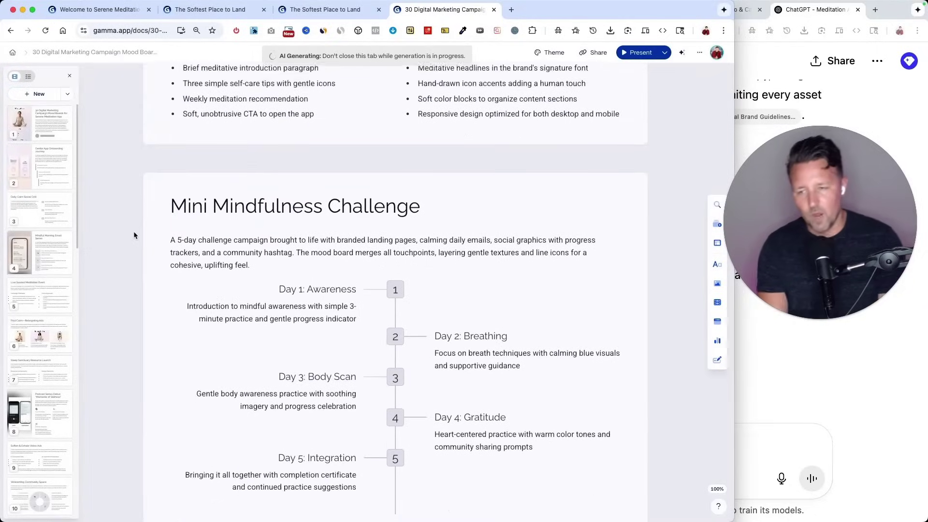
{"action": "scroll", "coordinate": [133, 231], "scroll_direction": "down", "scroll_amount": 5}
{"action": "scroll", "coordinate": [133, 231], "scroll_direction": "up", "scroll_amount": 4}
{"action": "scroll", "coordinate": [134, 231], "scroll_direction": "up", "scroll_amount": 5}
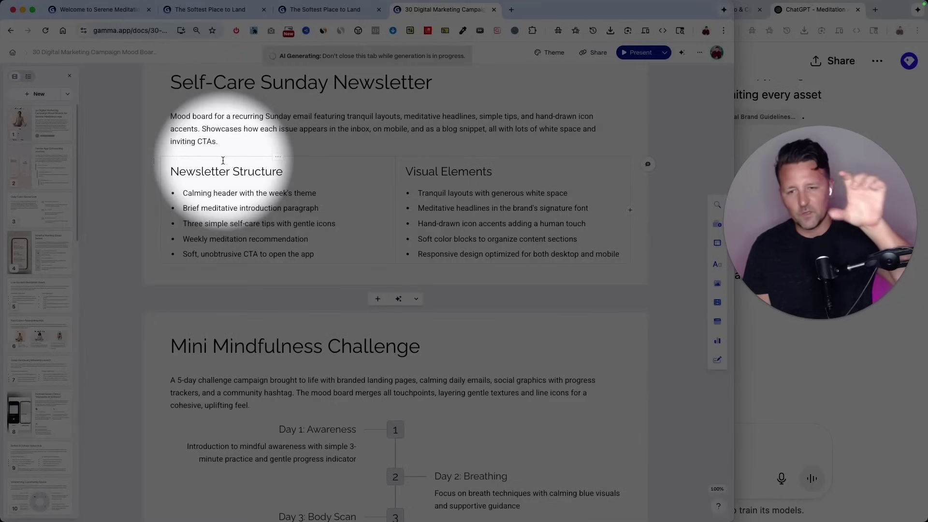
{"action": "scroll", "coordinate": [223, 162], "scroll_direction": "up", "scroll_amount": 3}
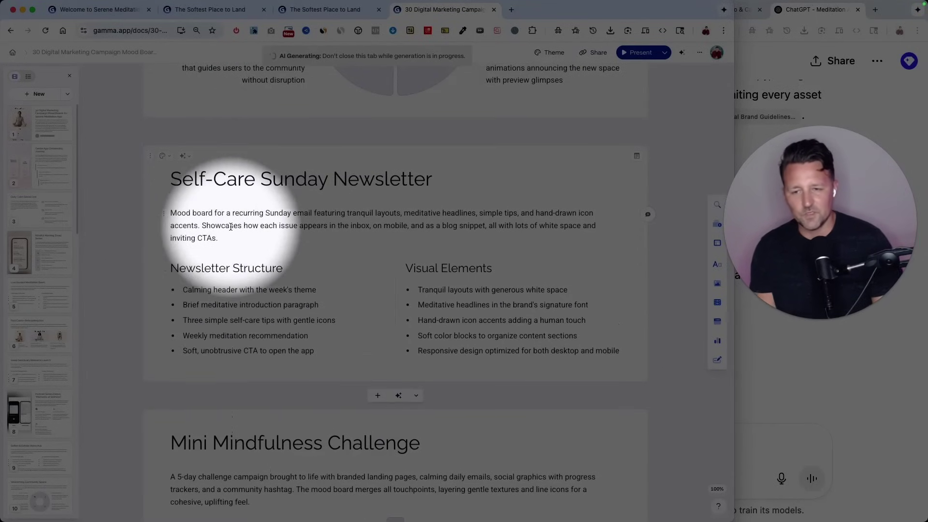
{"action": "scroll", "coordinate": [231, 226], "scroll_direction": "down", "scroll_amount": 10}
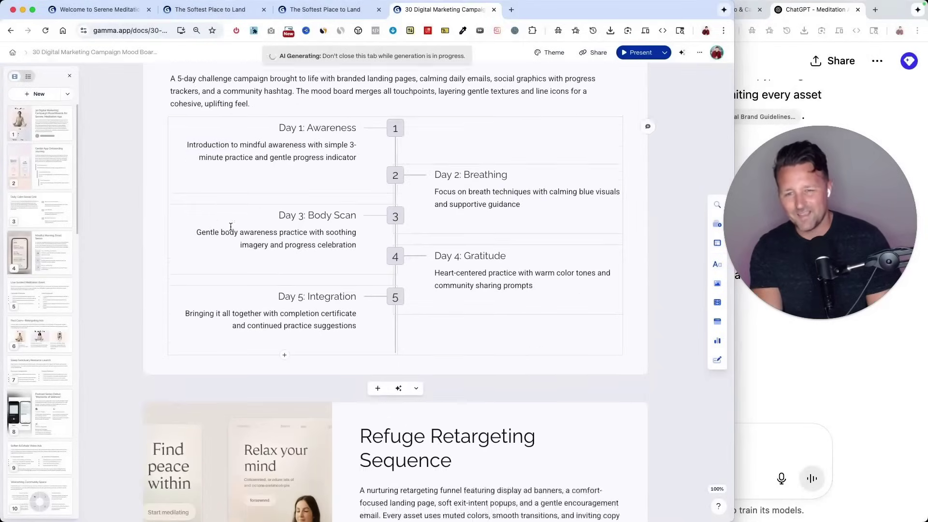
{"action": "scroll", "coordinate": [231, 227], "scroll_direction": "down", "scroll_amount": 2}
View the deck's source prompt and examine its additional instructions, presentation format and page style choices.
{"action": "left_click", "coordinate": [699, 52]}
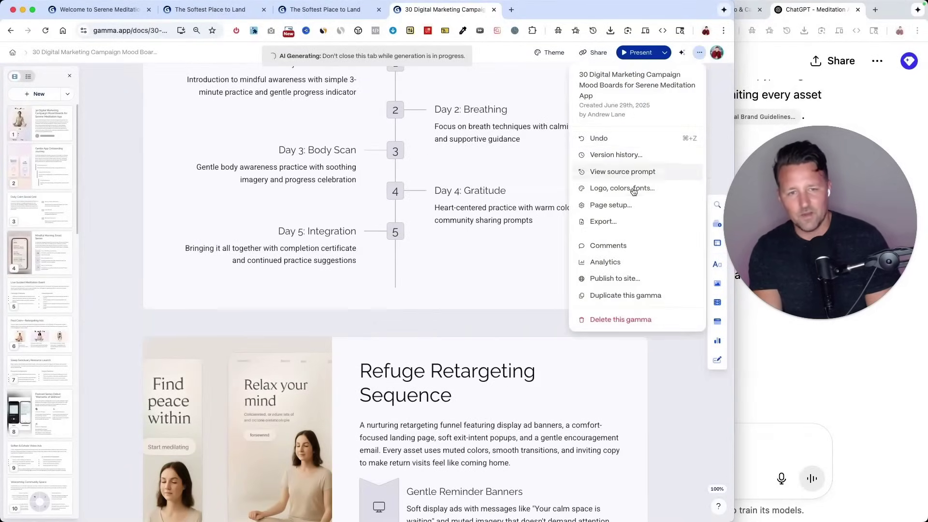
{"action": "left_click", "coordinate": [631, 172]}
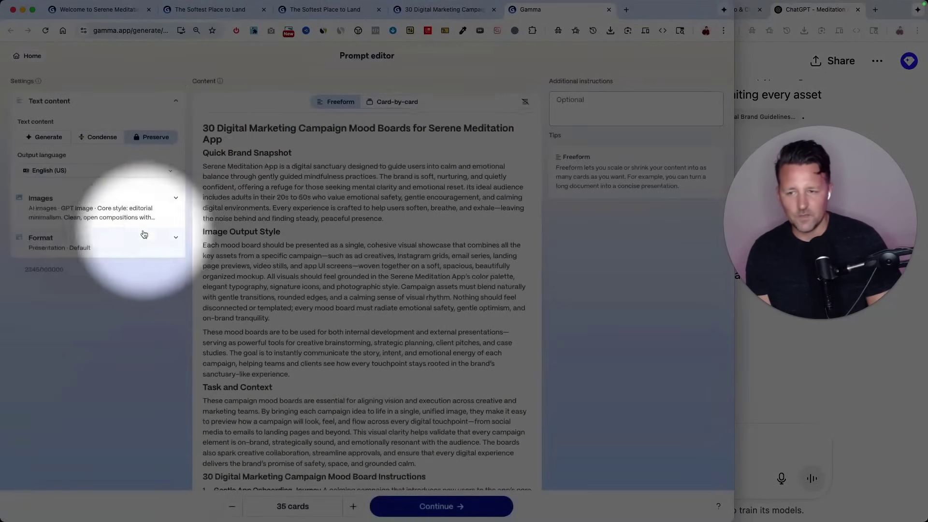
{"action": "left_click", "coordinate": [583, 100]}
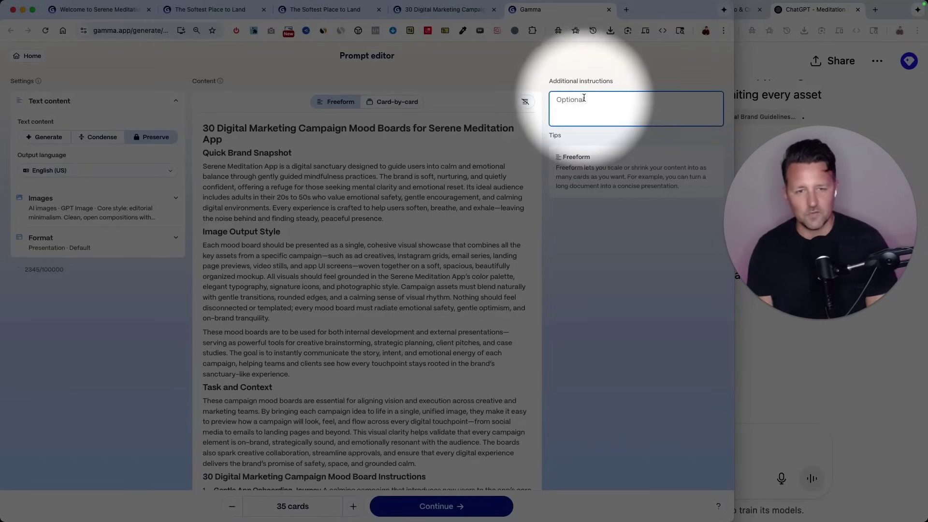
{"action": "left_click", "coordinate": [103, 238]}
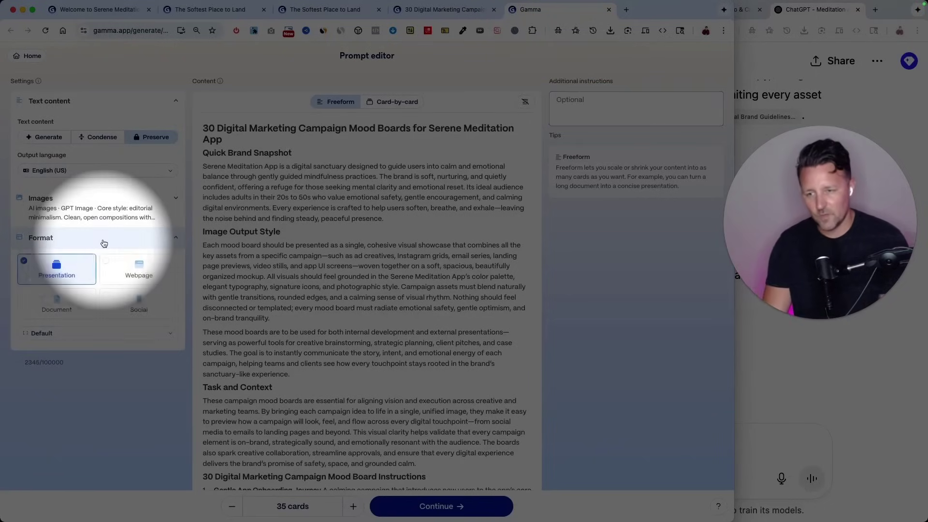
{"action": "scroll", "coordinate": [57, 269], "scroll_direction": "down", "scroll_amount": 1}
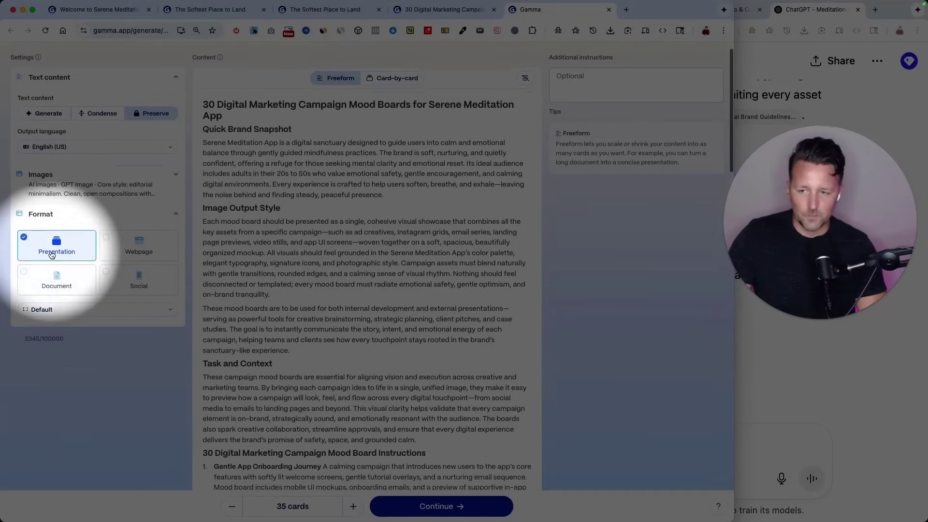
{"action": "left_click", "coordinate": [48, 311]}
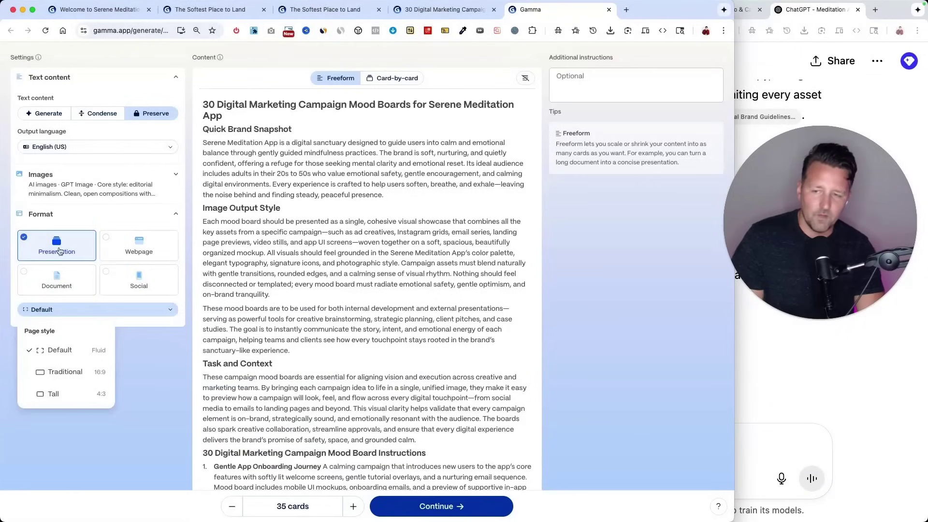
{"action": "left_click", "coordinate": [318, 227]}
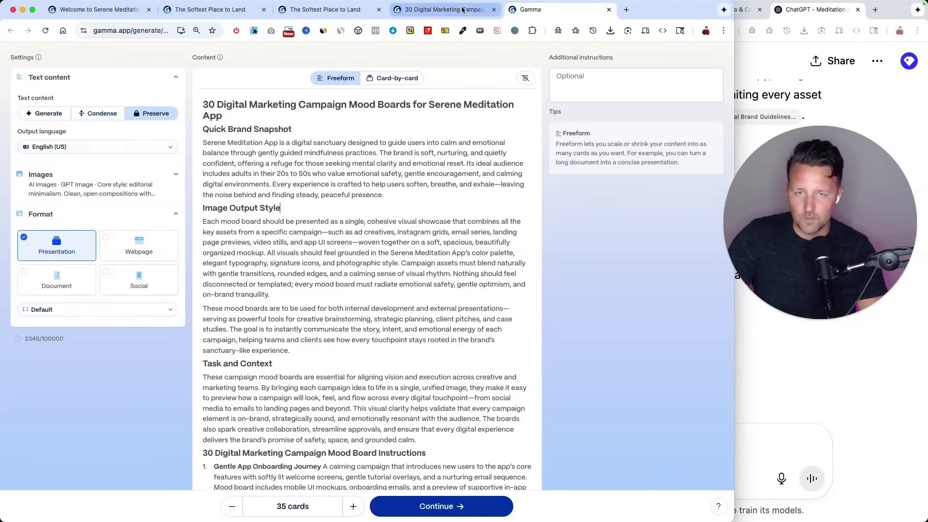
Return to the deck and examine the Refuge Retargeting Sequence card's image, prompt and style, and close the image details.
{"action": "left_click", "coordinate": [444, 9]}
{"action": "scroll", "coordinate": [261, 251], "scroll_direction": "down", "scroll_amount": 5}
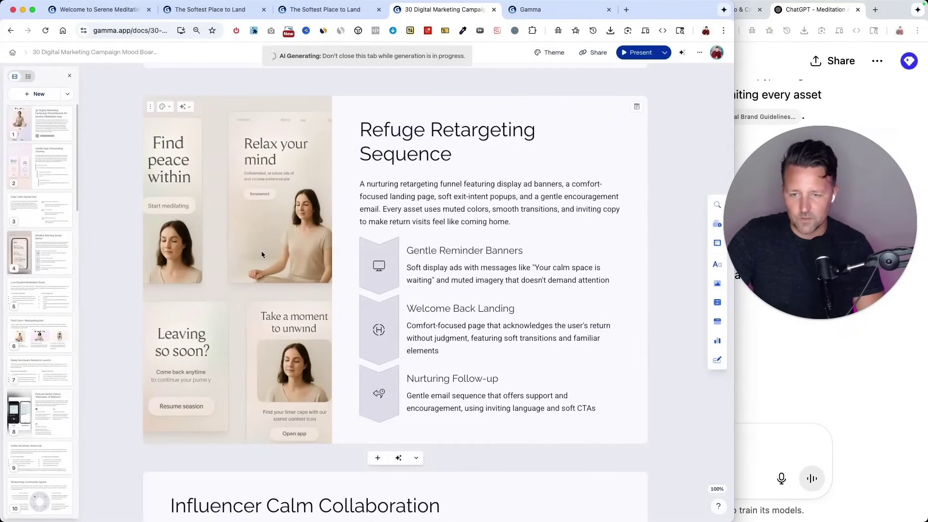
{"action": "left_click", "coordinate": [261, 251]}
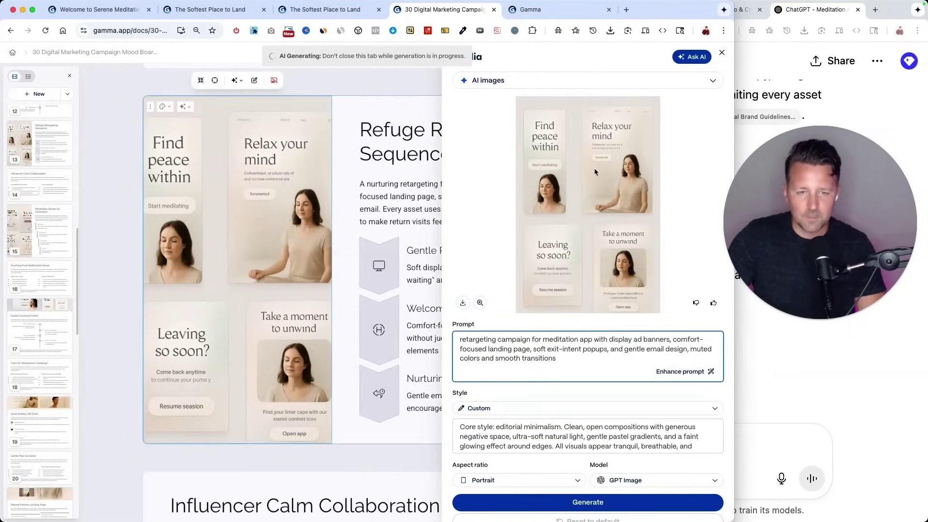
{"action": "scroll", "coordinate": [596, 172], "scroll_direction": "down", "scroll_amount": 2}
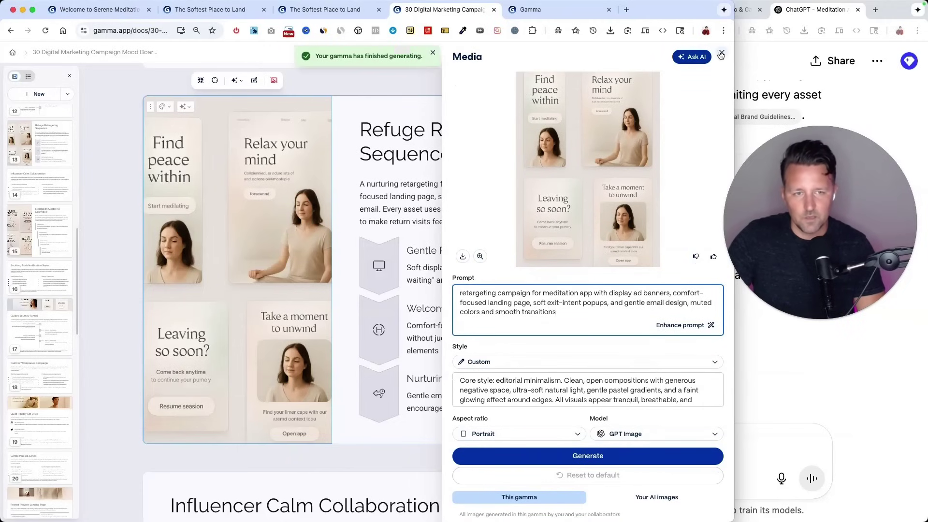
{"action": "left_click", "coordinate": [722, 53]}
Examine the Meditation Starter Kit Download card's title, full image and image prompt, and close the image details.
{"action": "scroll", "coordinate": [435, 227], "scroll_direction": "down", "scroll_amount": 10}
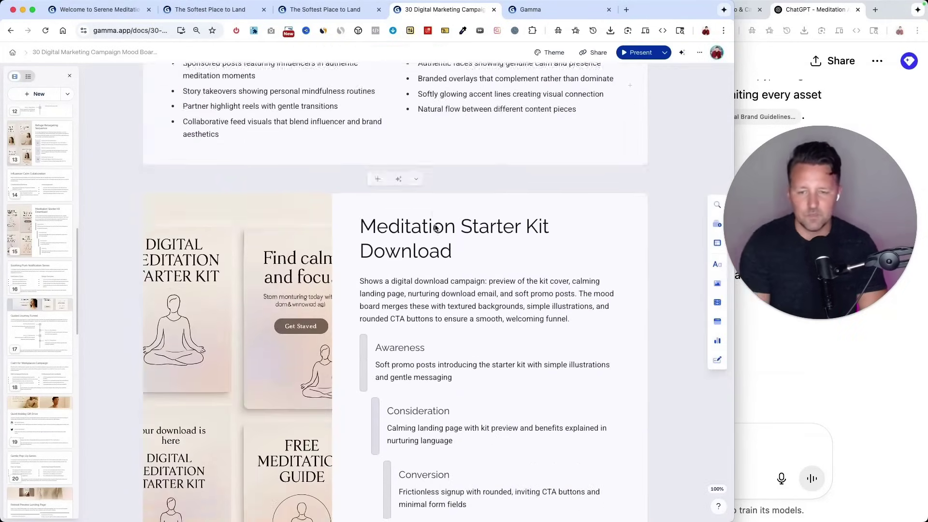
{"action": "scroll", "coordinate": [435, 228], "scroll_direction": "down", "scroll_amount": 3}
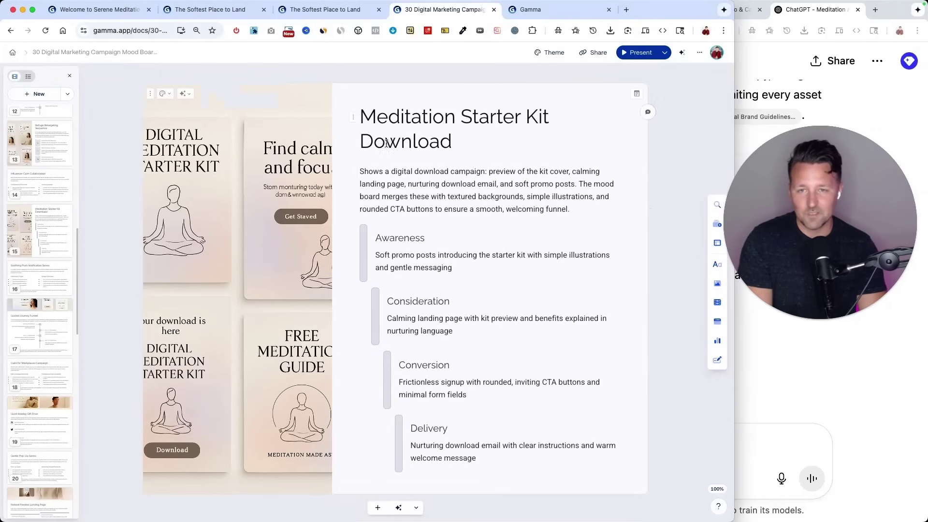
{"action": "triple_click", "coordinate": [484, 130]}
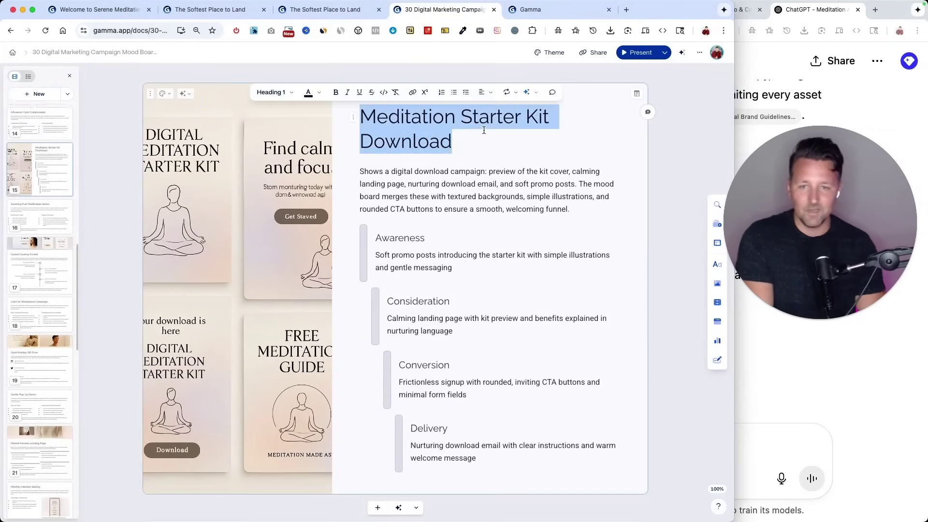
{"action": "left_click", "coordinate": [247, 257]}
{"action": "left_click", "coordinate": [248, 254]}
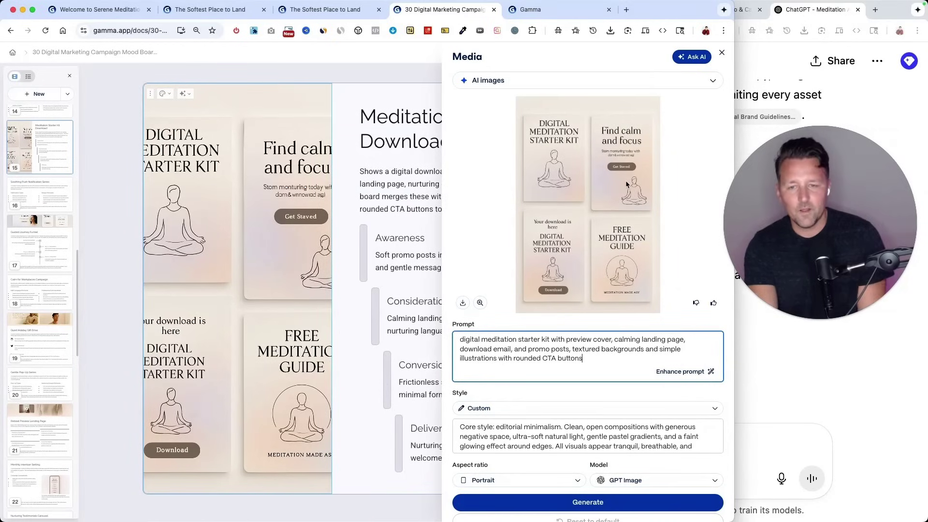
{"action": "left_click", "coordinate": [443, 119]}
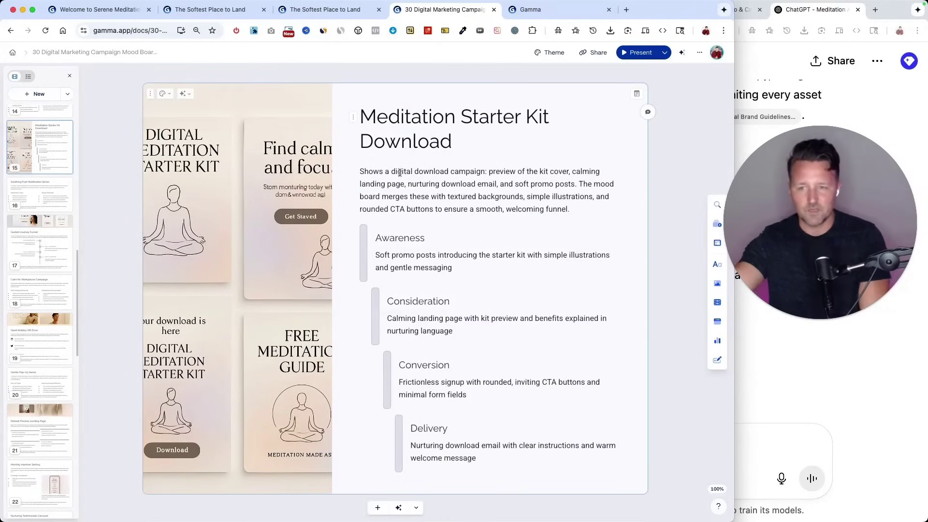
Go to the Gamma home page, reset the browser zoom, and browse the June 2025 images in the AI Images library.
{"action": "scroll", "coordinate": [208, 195], "scroll_direction": "down", "scroll_amount": 10}
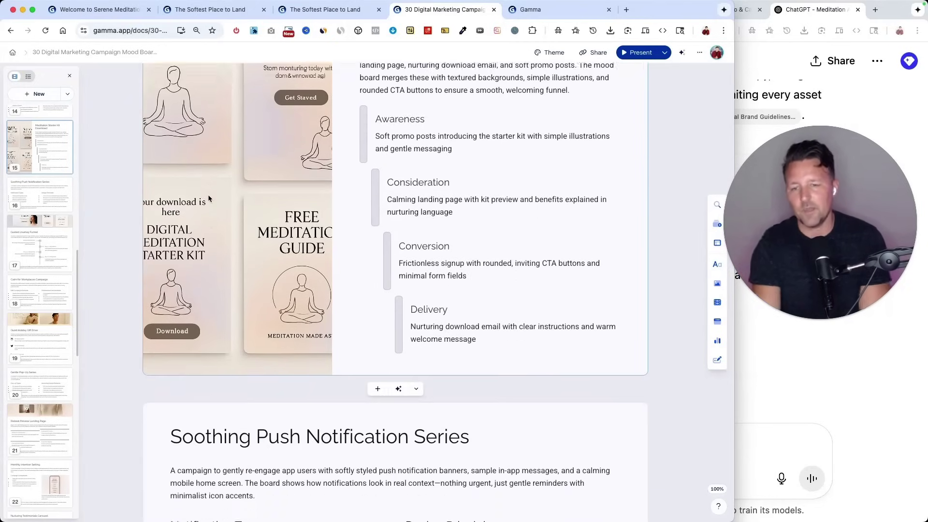
{"action": "left_click", "coordinate": [15, 52]}
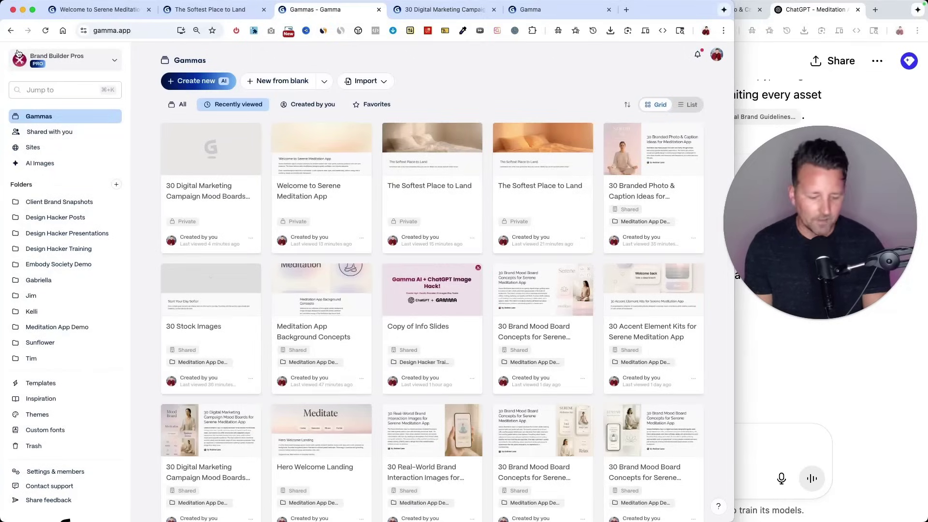
{"action": "key", "text": "super+0"}
{"action": "left_click", "coordinate": [48, 177]}
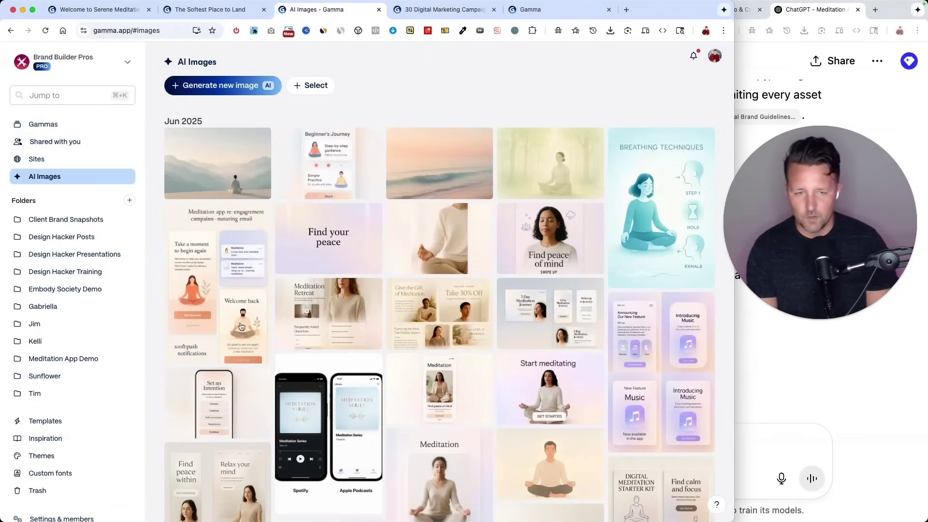
{"action": "scroll", "coordinate": [530, 352], "scroll_direction": "down", "scroll_amount": 5}
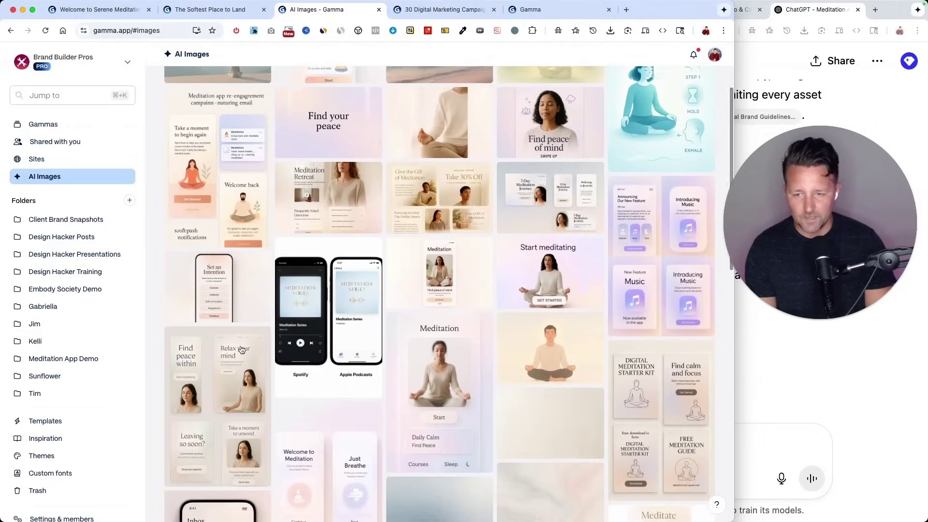
{"action": "scroll", "coordinate": [242, 349], "scroll_direction": "down", "scroll_amount": 3}
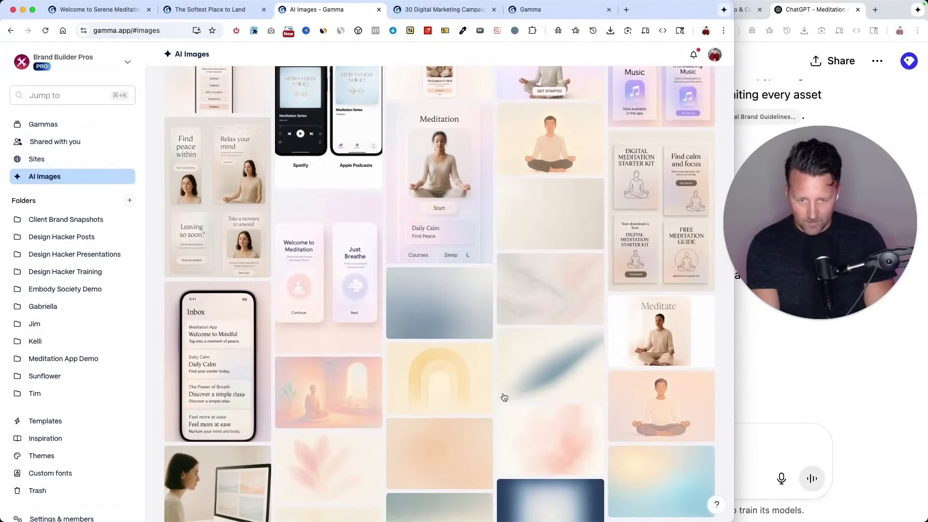
{"action": "scroll", "coordinate": [504, 397], "scroll_direction": "down", "scroll_amount": 6}
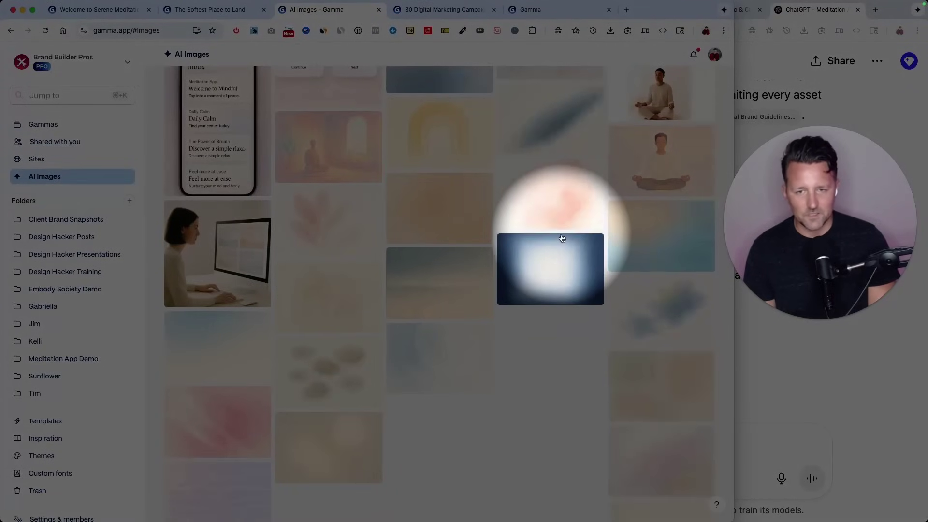
{"action": "scroll", "coordinate": [562, 237], "scroll_direction": "up", "scroll_amount": 8}
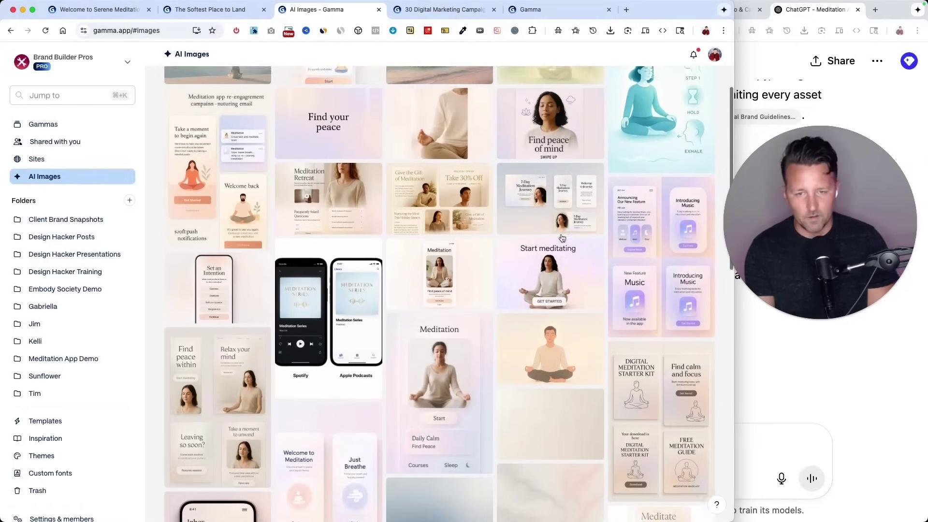
{"action": "scroll", "coordinate": [563, 237], "scroll_direction": "up", "scroll_amount": 2}
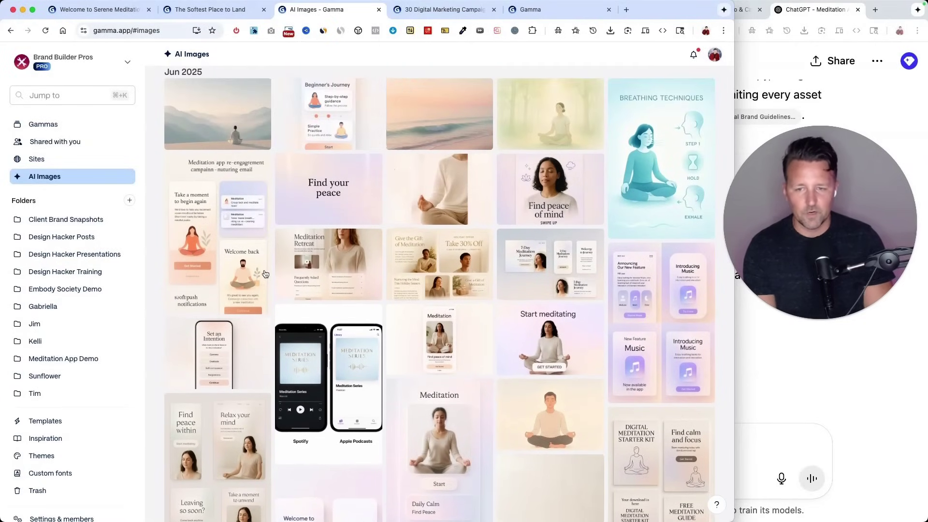
Inspect the Meditation Retreat landing page image's details, and select the prompt text of the "Give the Gift of Meditation" holiday image.
{"action": "left_click", "coordinate": [358, 276]}
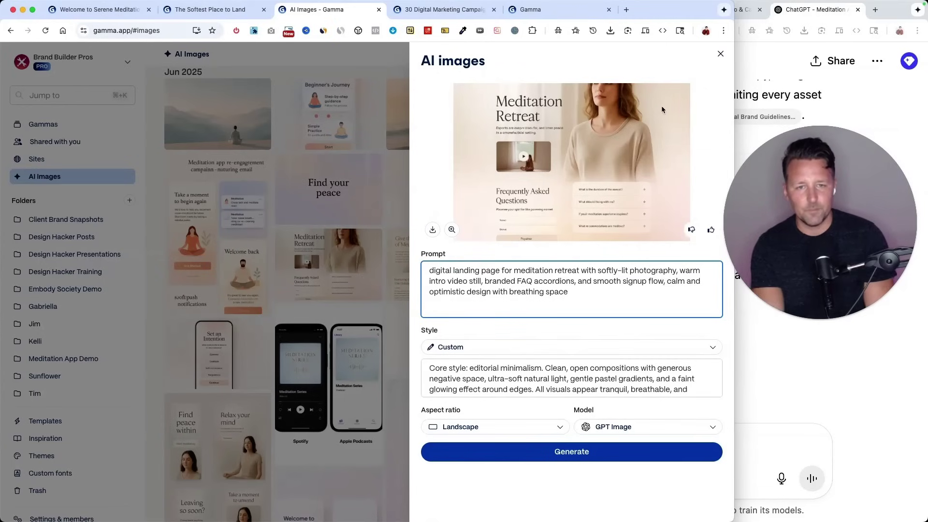
{"action": "left_click", "coordinate": [287, 250]}
{"action": "left_click", "coordinate": [390, 275]}
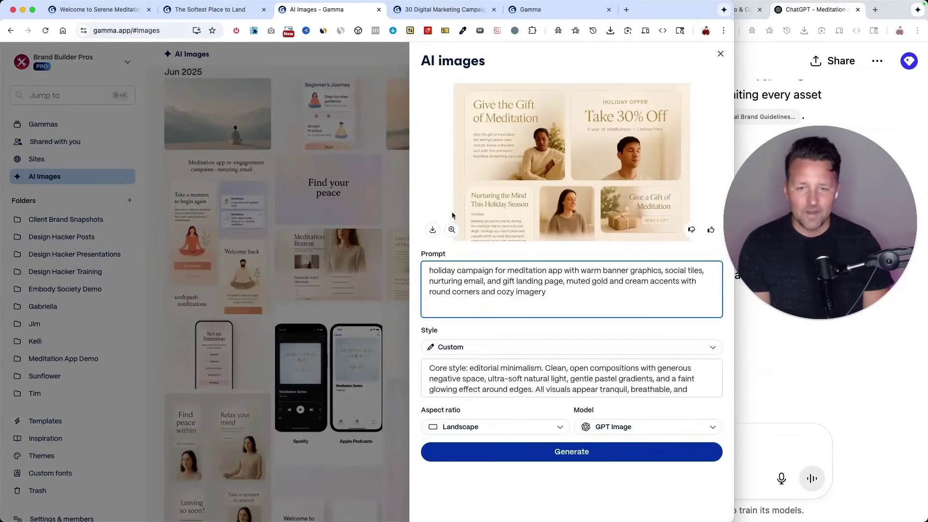
{"action": "triple_click", "coordinate": [480, 281]}
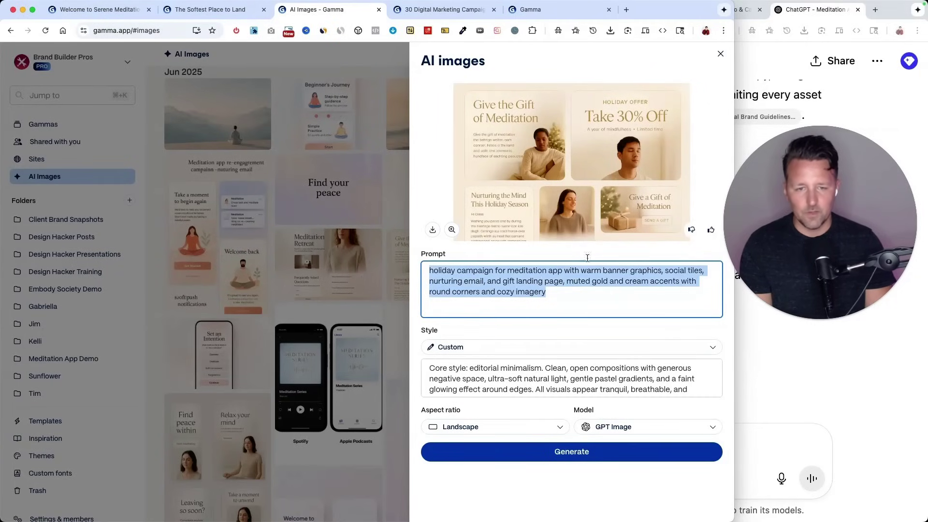
Inspect the music new feature announcement image's prompt in the AI Images library, and close the image details.
{"action": "left_click", "coordinate": [307, 275]}
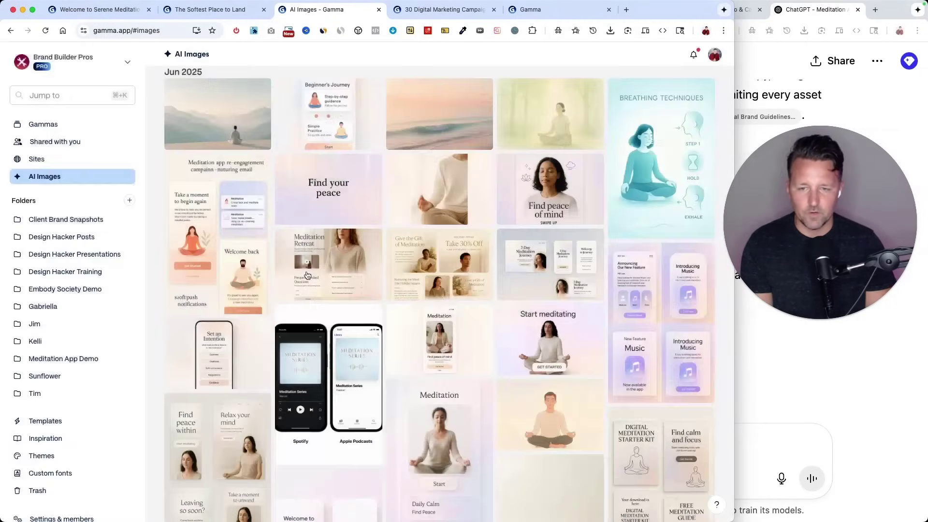
{"action": "left_click", "coordinate": [684, 328]}
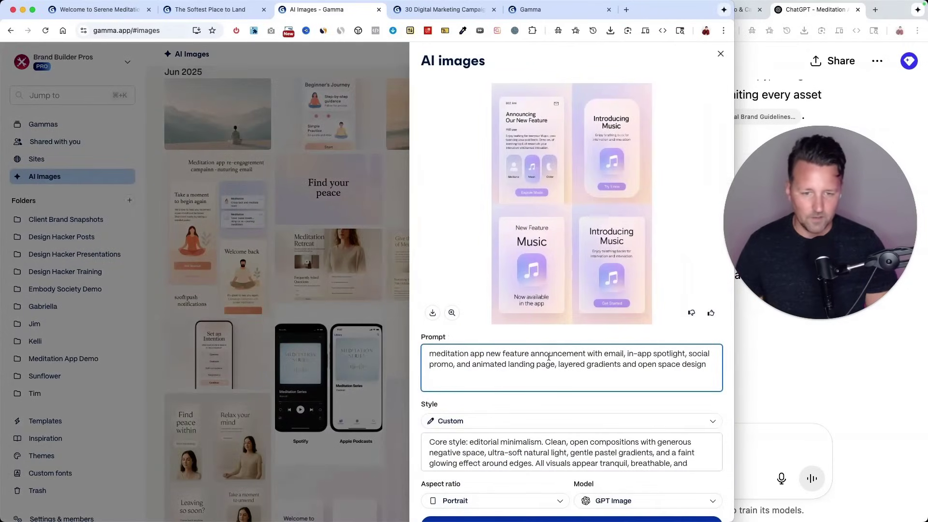
{"action": "left_click_drag", "start_coordinate": [549, 356], "coordinate": [633, 355]}
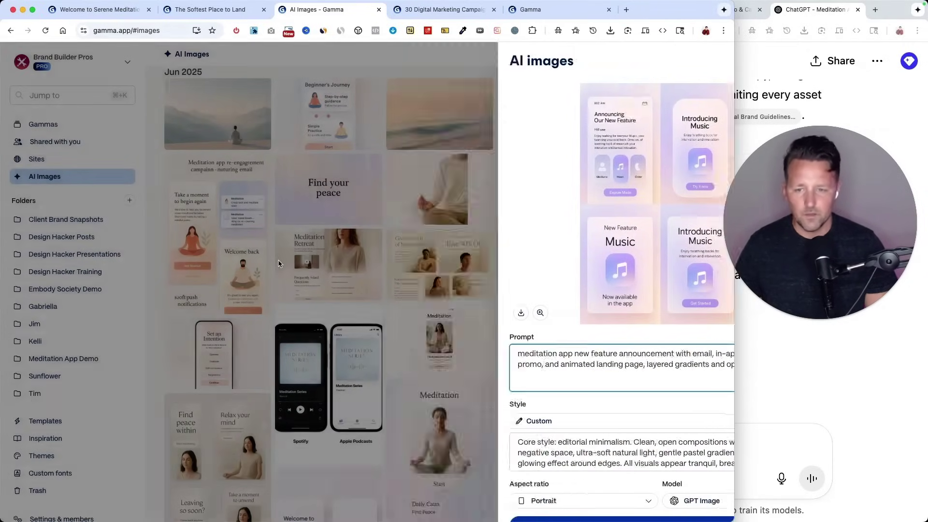
{"action": "left_click", "coordinate": [296, 261]}
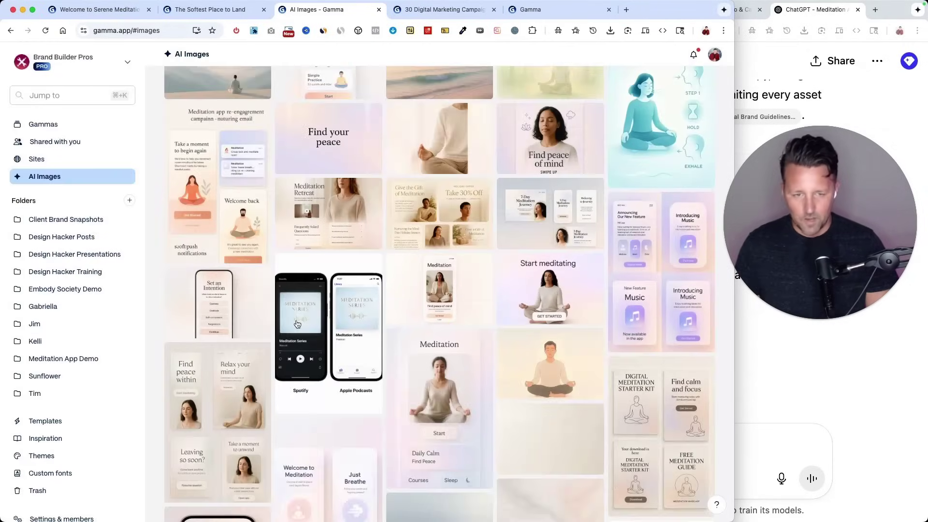
Open the source prompt of the 30 Digital Marketing Campaign Mood Boards deck and set its format to Social in portrait.
{"action": "key", "text": "ctrl+Tab"}
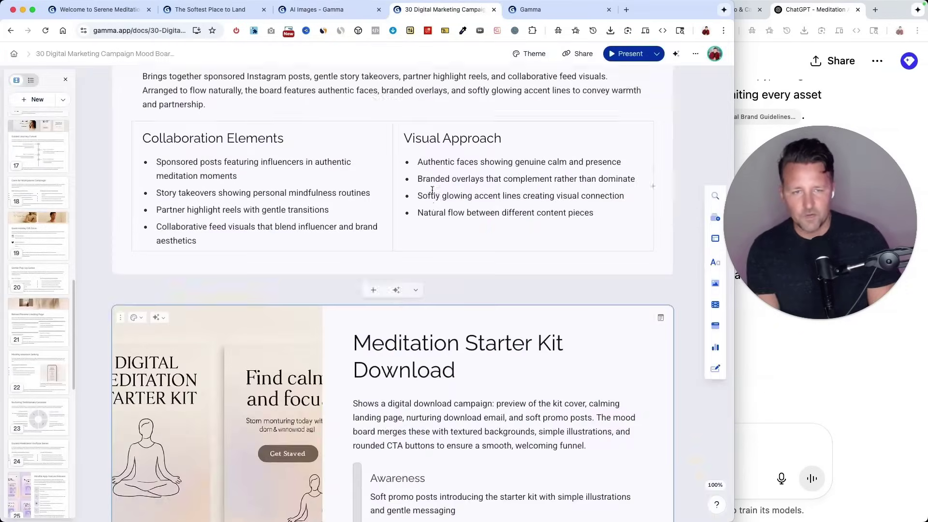
{"action": "left_click", "coordinate": [695, 55]}
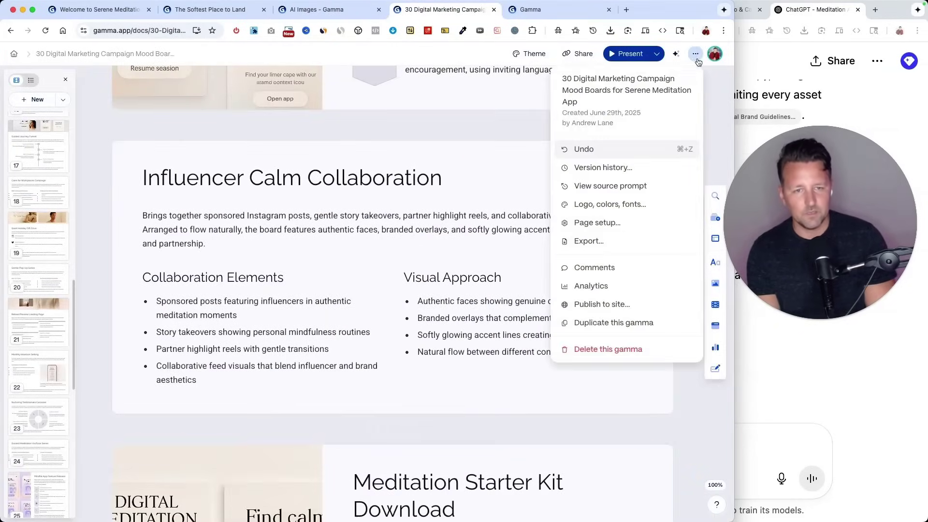
{"action": "left_click", "coordinate": [605, 188]}
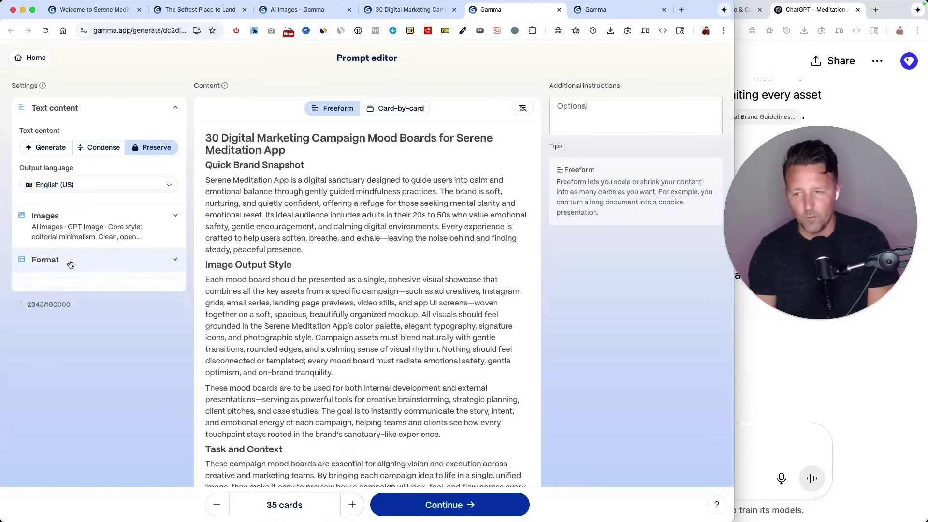
{"action": "left_click", "coordinate": [65, 261]}
{"action": "left_click", "coordinate": [139, 331]}
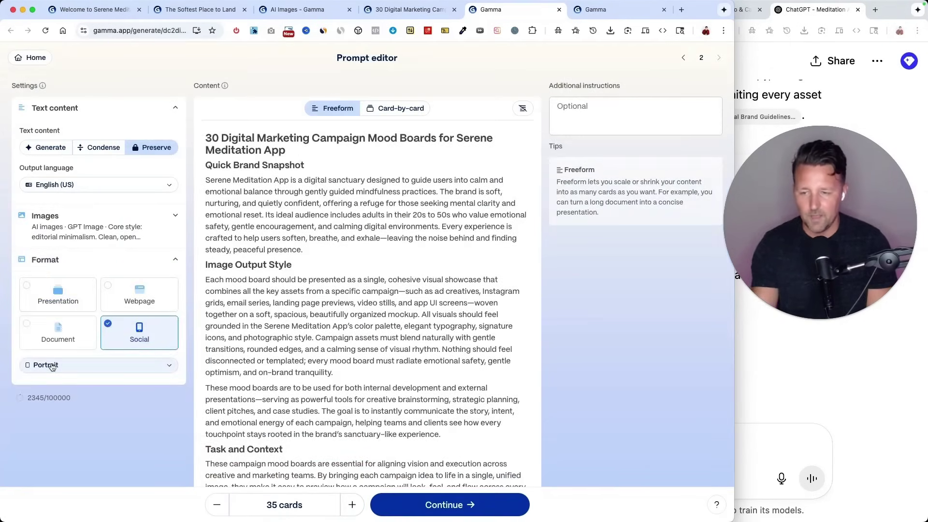
Review the campaign mood board instructions in the content and generate the social deck with the Pearl theme.
{"action": "scroll", "coordinate": [443, 388], "scroll_direction": "down", "scroll_amount": 15}
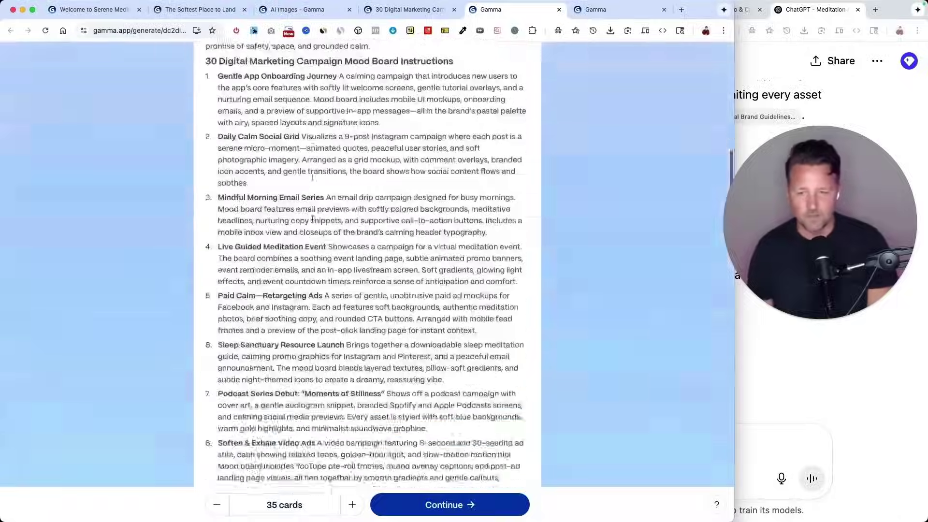
{"action": "left_click", "coordinate": [435, 503]}
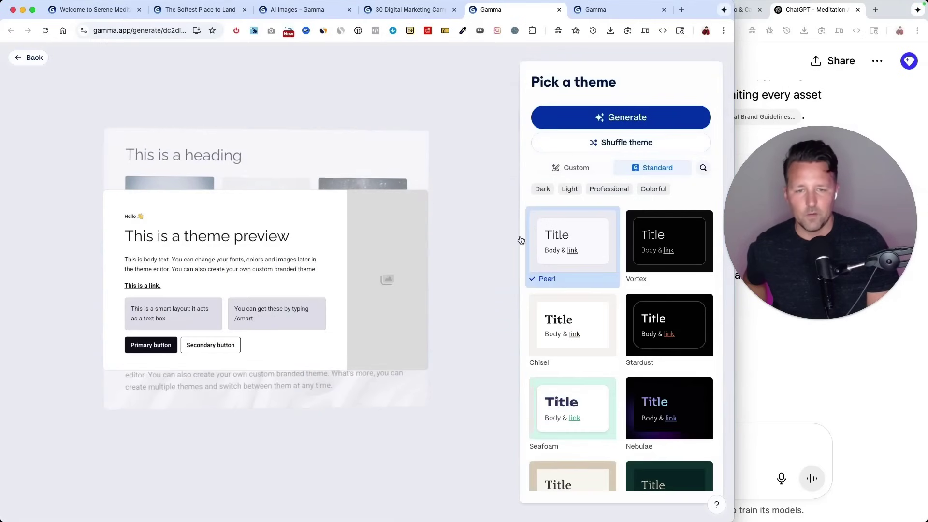
{"action": "left_click", "coordinate": [619, 120]}
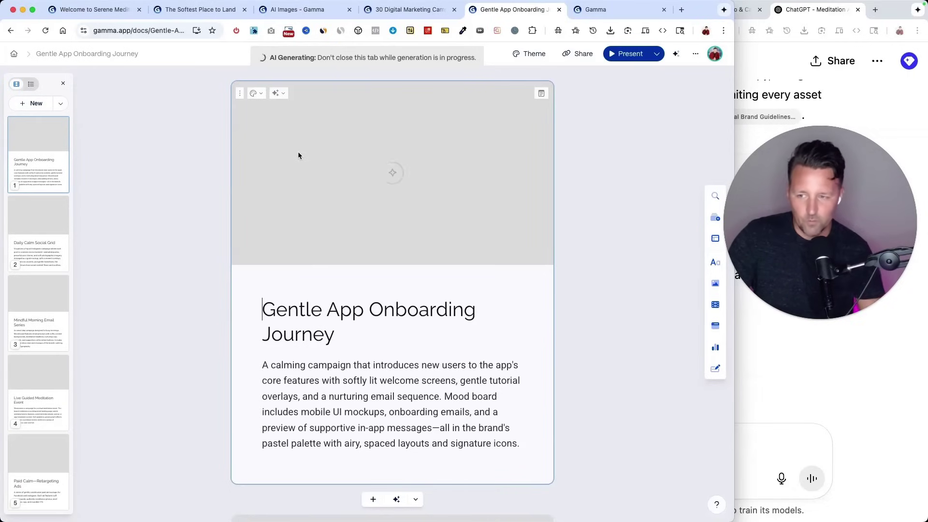
Look over the first cards of the new social deck and examine the Gentle App Onboarding Journey card.
{"action": "scroll", "coordinate": [299, 318], "scroll_direction": "down", "scroll_amount": 10}
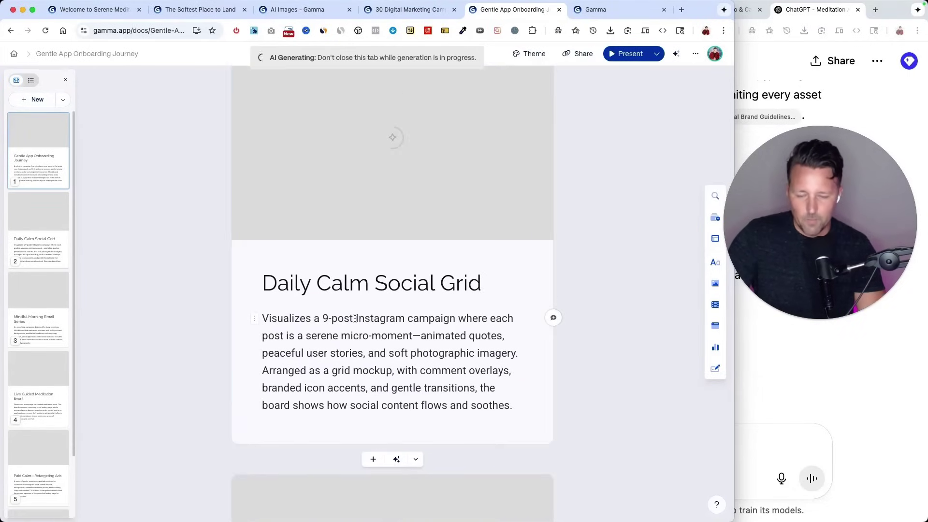
{"action": "scroll", "coordinate": [355, 318], "scroll_direction": "down", "scroll_amount": 5}
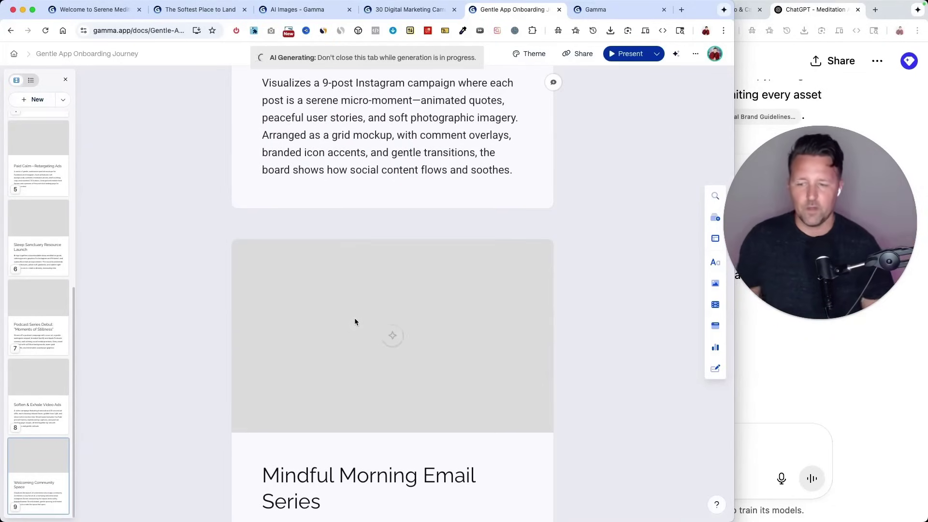
{"action": "scroll", "coordinate": [355, 322], "scroll_direction": "down", "scroll_amount": 1}
{"action": "scroll", "coordinate": [355, 318], "scroll_direction": "down", "scroll_amount": 10}
{"action": "scroll", "coordinate": [355, 318], "scroll_direction": "up", "scroll_amount": 3}
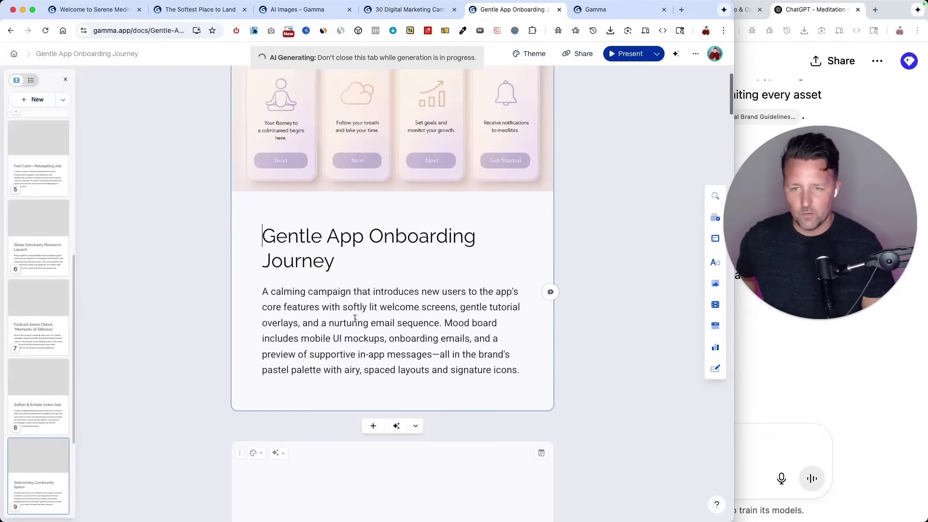
{"action": "left_click", "coordinate": [284, 331]}
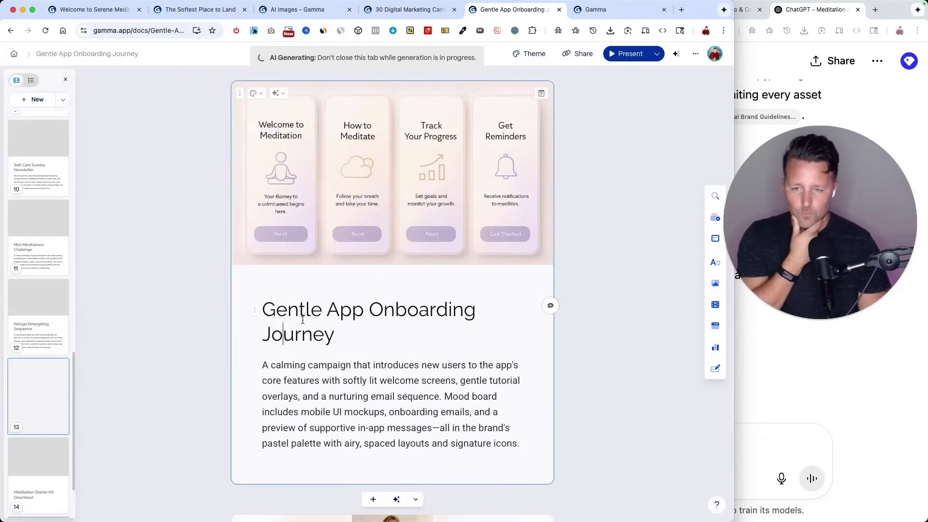
Examine the Daily Calm Social Grid and Mindful Morning Email Series cards, and view the Live Guided Meditation Event image at full size.
{"action": "scroll", "coordinate": [302, 320], "scroll_direction": "down", "scroll_amount": 9}
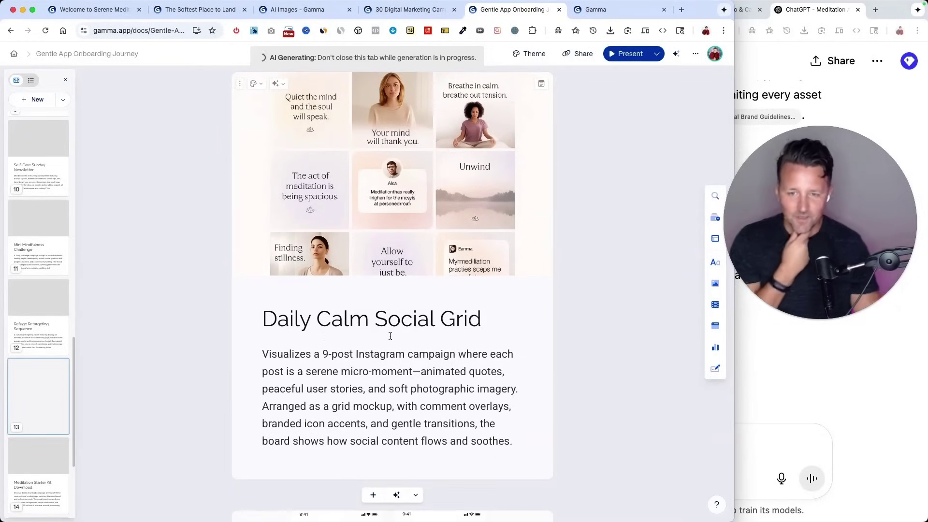
{"action": "scroll", "coordinate": [390, 336], "scroll_direction": "down", "scroll_amount": 10}
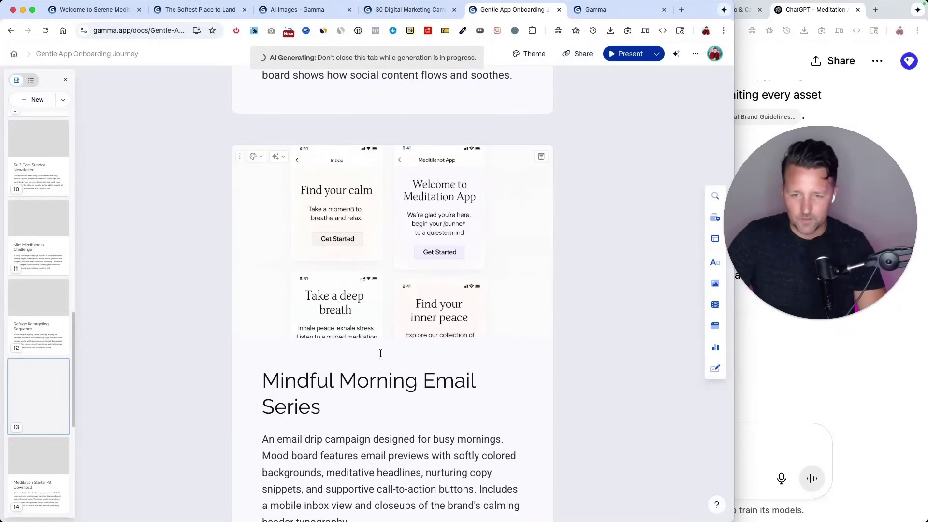
{"action": "scroll", "coordinate": [420, 279], "scroll_direction": "down", "scroll_amount": 10}
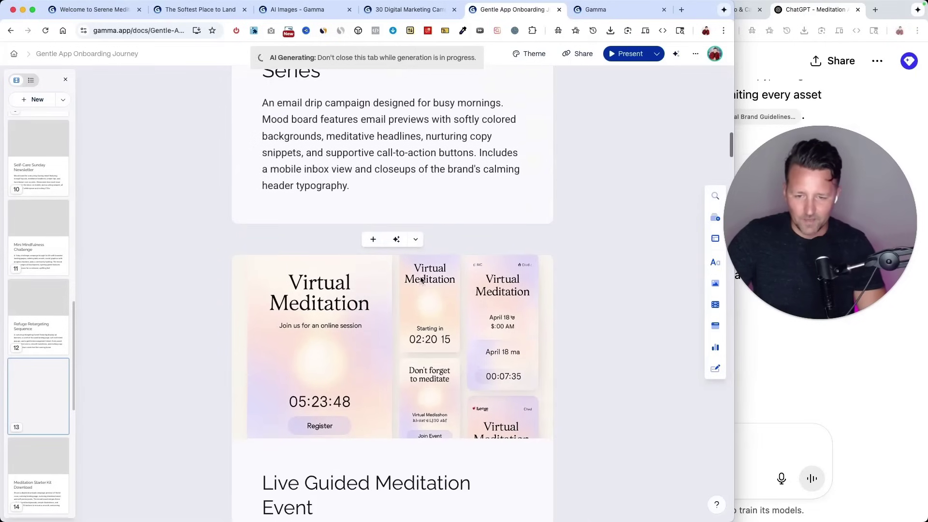
{"action": "left_click", "coordinate": [394, 335]}
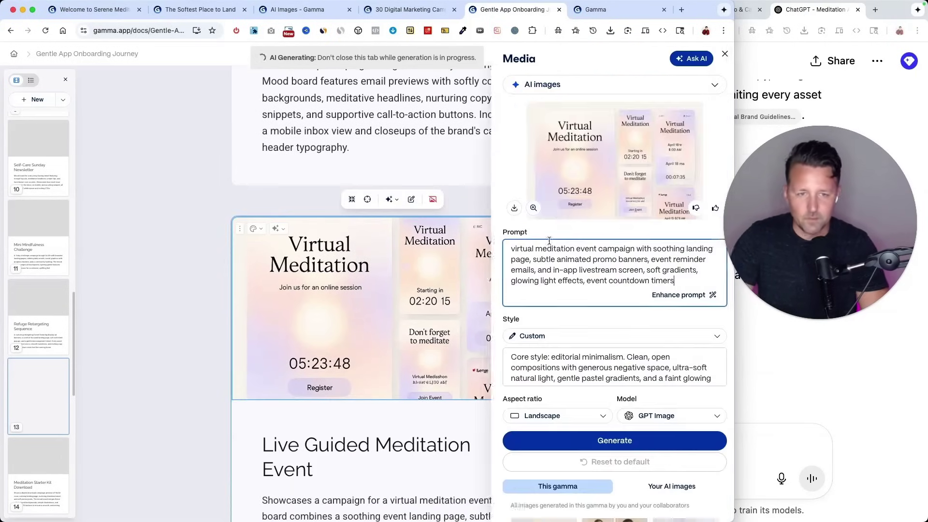
{"action": "left_click", "coordinate": [527, 208]}
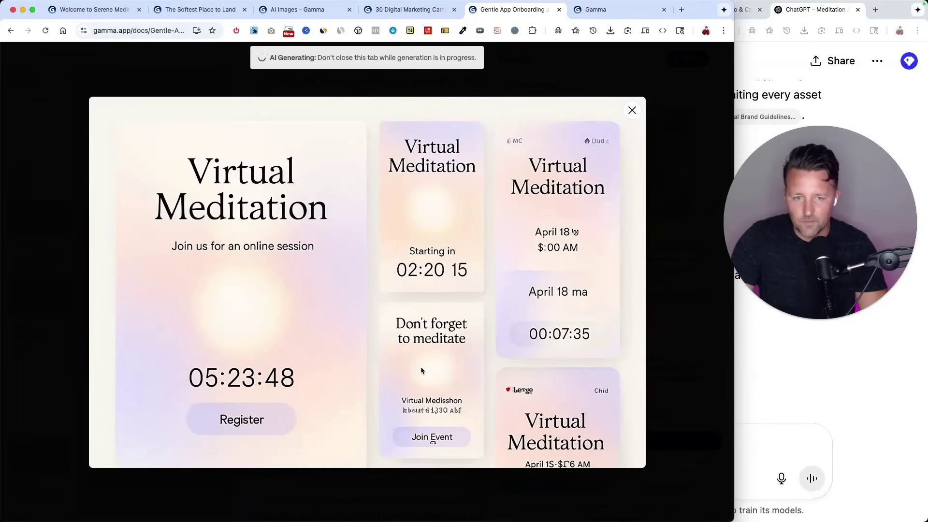
{"action": "left_click", "coordinate": [673, 196]}
{"action": "left_click", "coordinate": [194, 297]}
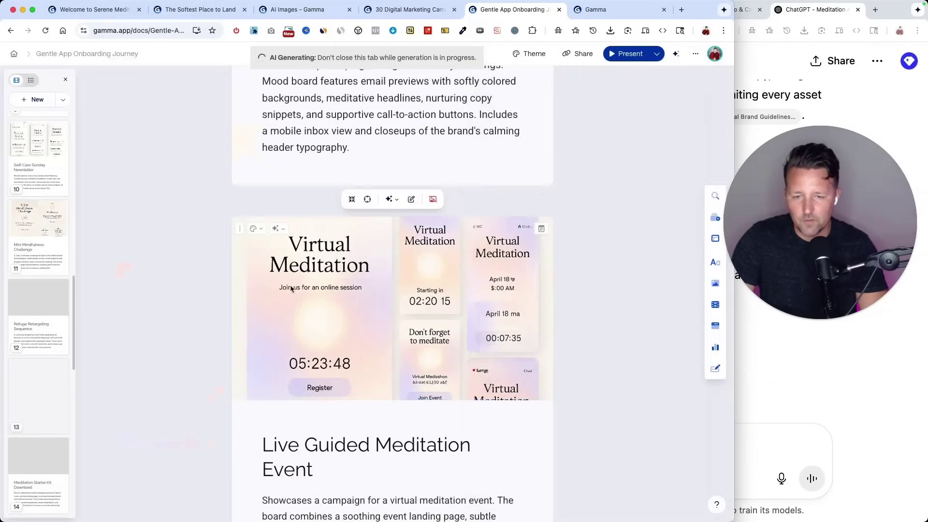
Examine the Paid Calm—Retargeting Ads card and the Sleep Sanctuary Resource Launch card's image, title and description.
{"action": "scroll", "coordinate": [319, 283], "scroll_direction": "down", "scroll_amount": 7}
{"action": "scroll", "coordinate": [319, 283], "scroll_direction": "down", "scroll_amount": 10}
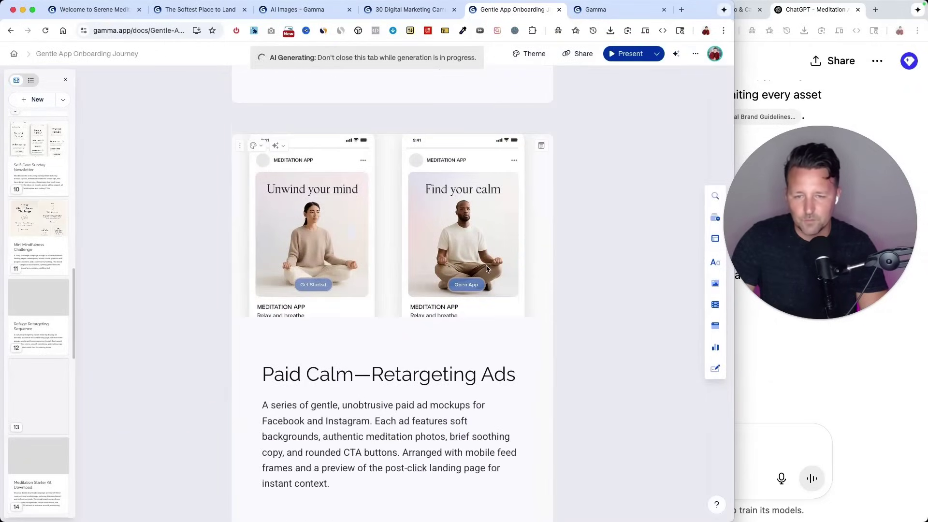
{"action": "scroll", "coordinate": [449, 307], "scroll_direction": "down", "scroll_amount": 1}
{"action": "scroll", "coordinate": [429, 343], "scroll_direction": "down", "scroll_amount": 15}
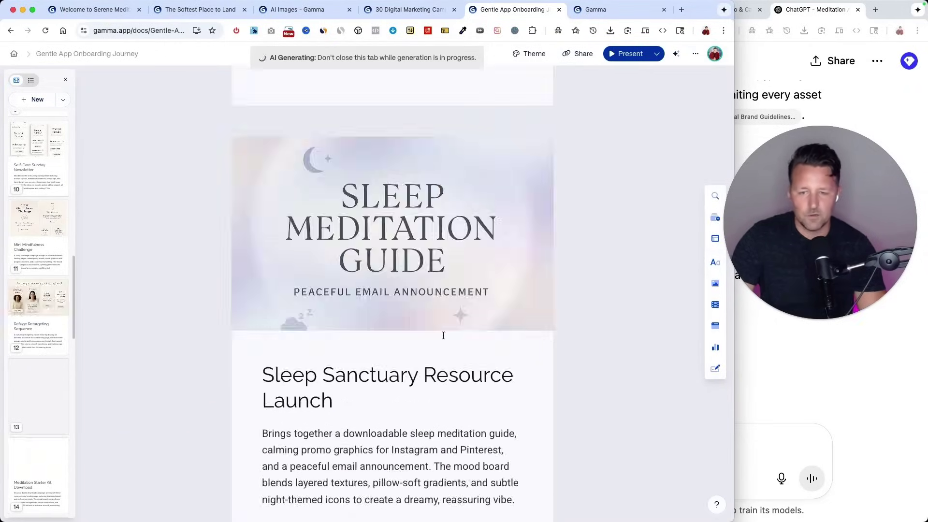
{"action": "scroll", "coordinate": [442, 333], "scroll_direction": "down", "scroll_amount": 4}
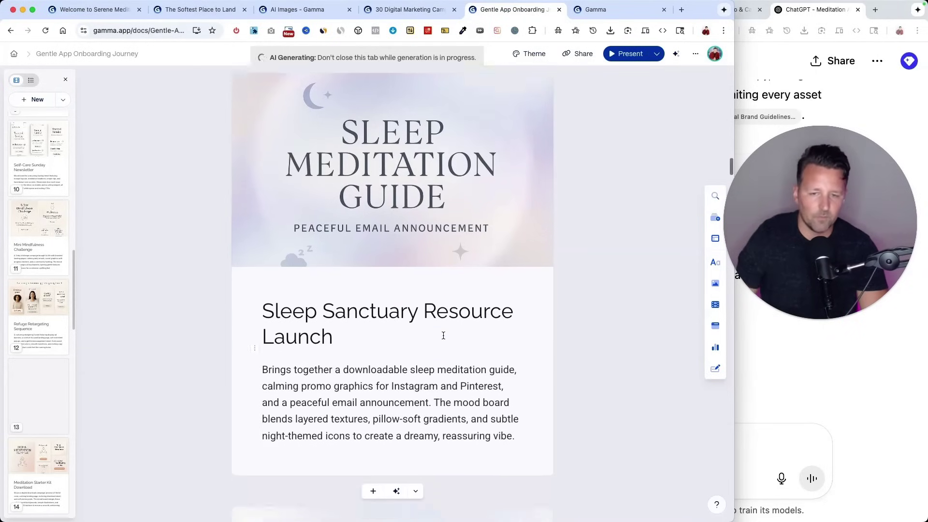
{"action": "scroll", "coordinate": [439, 192], "scroll_direction": "up", "scroll_amount": 2}
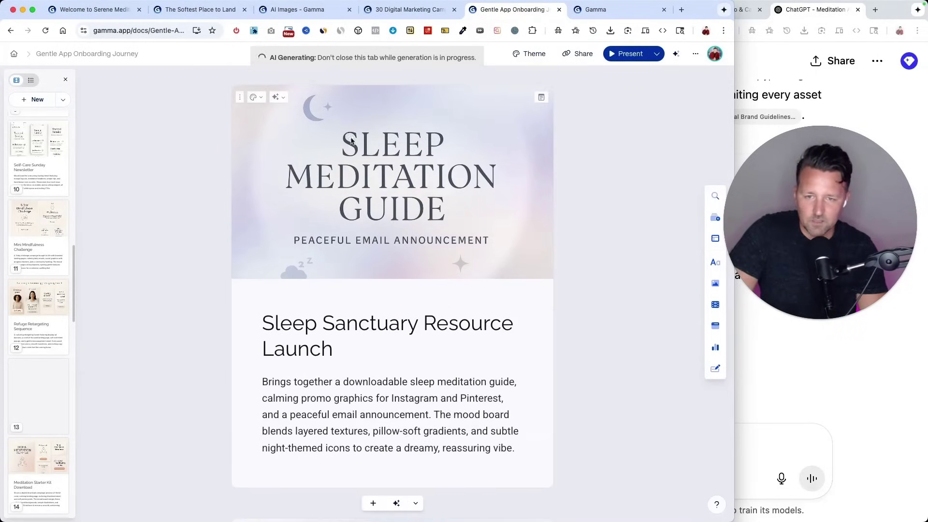
{"action": "triple_click", "coordinate": [297, 324]}
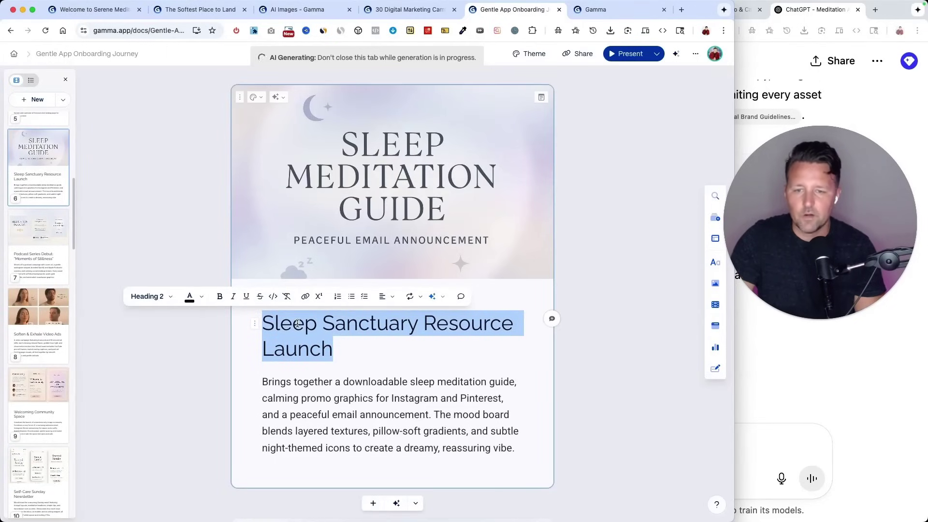
{"action": "triple_click", "coordinate": [324, 389]}
{"action": "left_click", "coordinate": [193, 232]}
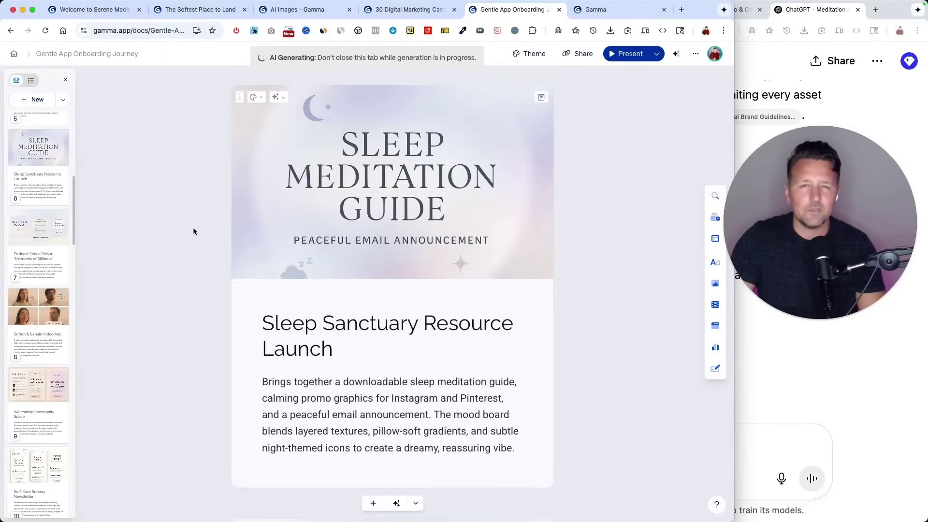
Examine the podcast series, Soften & Exhale Video Ads, Welcoming Community Space and Self-Care Sunday Newsletter cards.
{"action": "scroll", "coordinate": [193, 231], "scroll_direction": "down", "scroll_amount": 10}
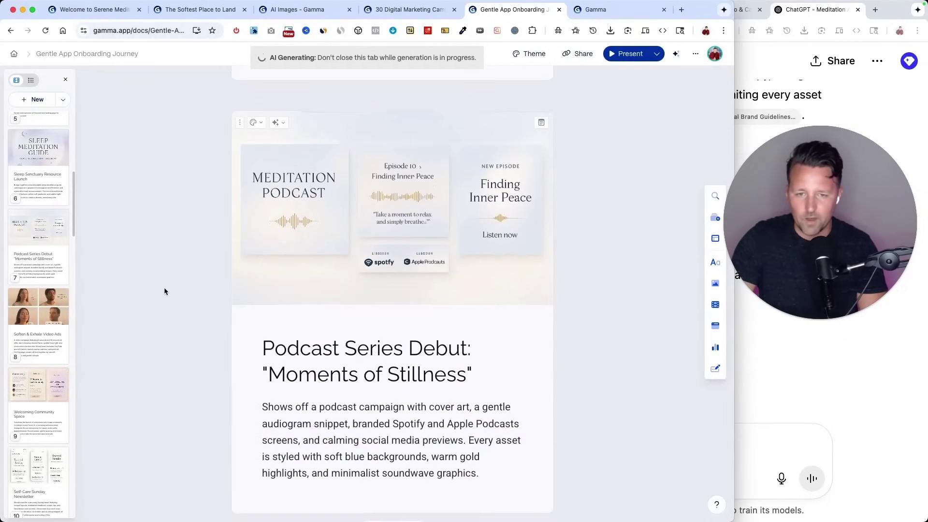
{"action": "scroll", "coordinate": [163, 291], "scroll_direction": "down", "scroll_amount": 7}
{"action": "scroll", "coordinate": [164, 291], "scroll_direction": "down", "scroll_amount": 10}
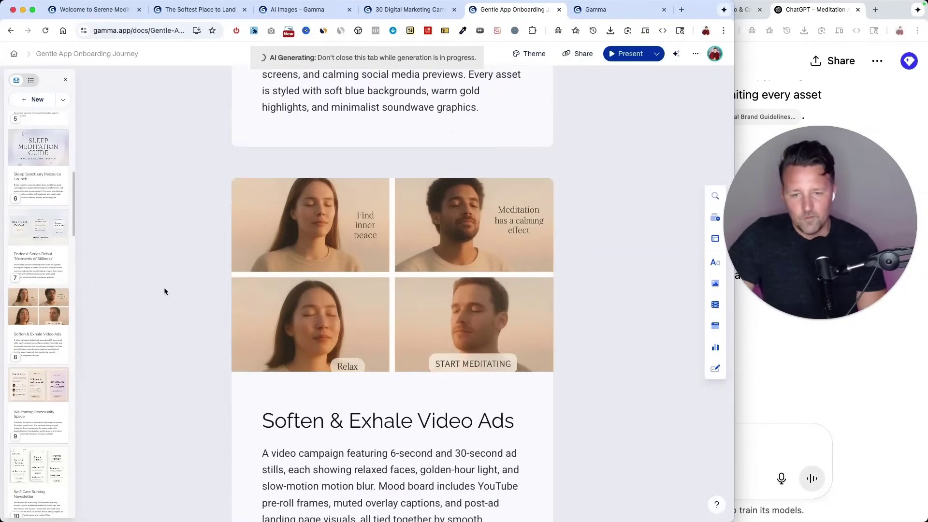
{"action": "scroll", "coordinate": [472, 219], "scroll_direction": "down", "scroll_amount": 1}
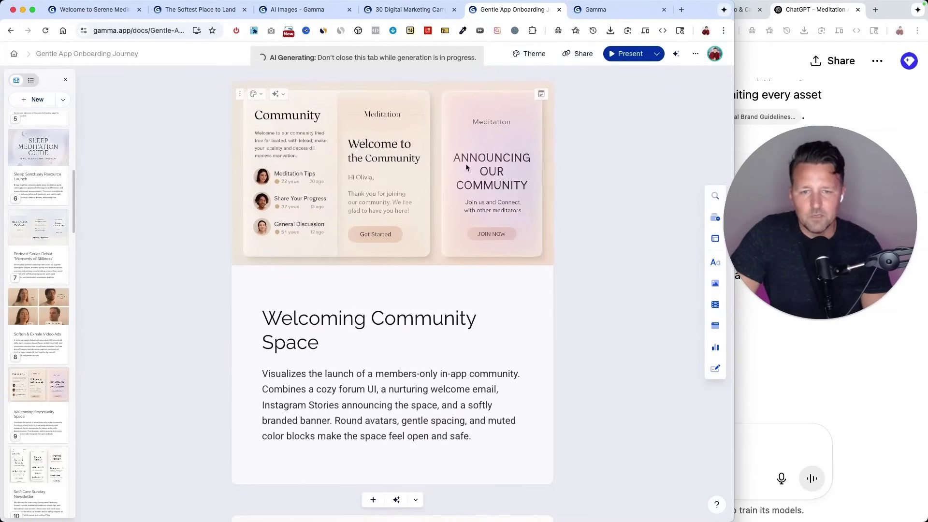
{"action": "scroll", "coordinate": [473, 218], "scroll_direction": "down", "scroll_amount": 8}
Switch to ChatGPT and review the numbered campaign mood board instructions, comparing them with the Gamma deck.
{"action": "left_click", "coordinate": [816, 359]}
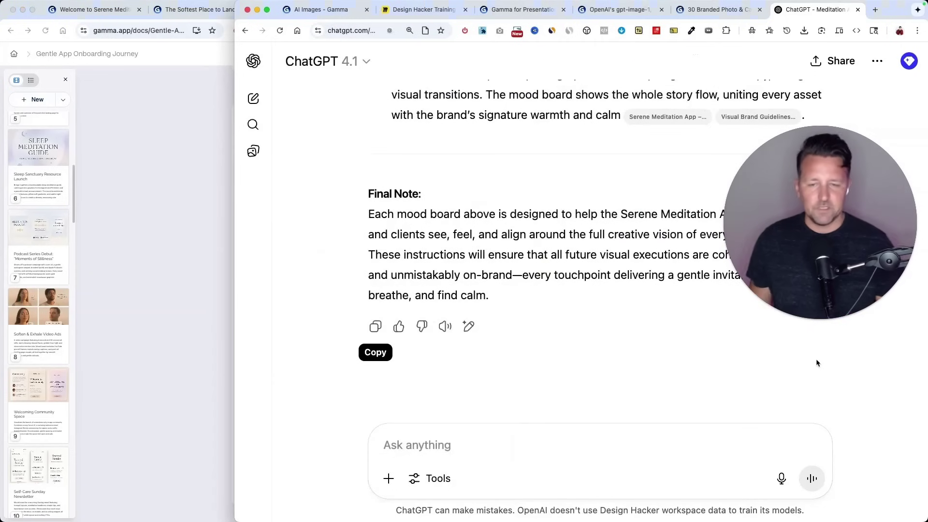
{"action": "scroll", "coordinate": [621, 270], "scroll_direction": "up", "scroll_amount": 10}
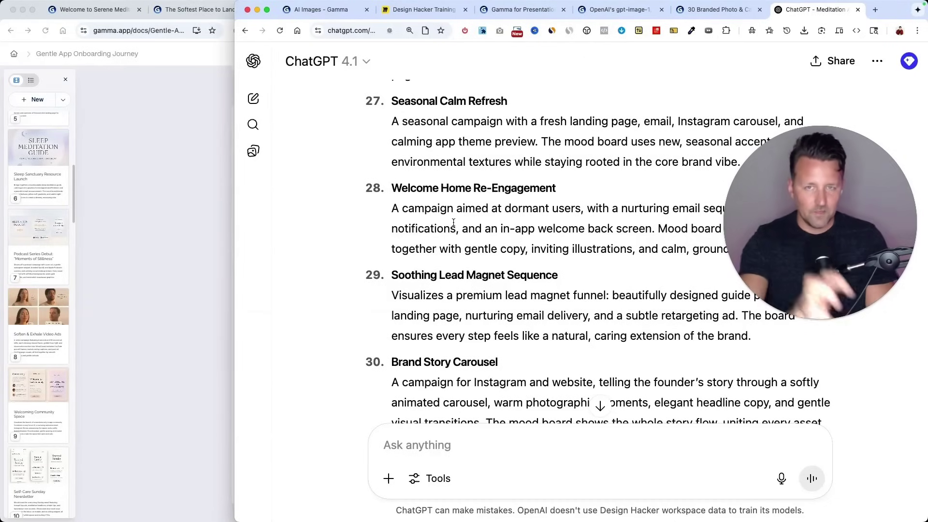
{"action": "left_click", "coordinate": [163, 189]}
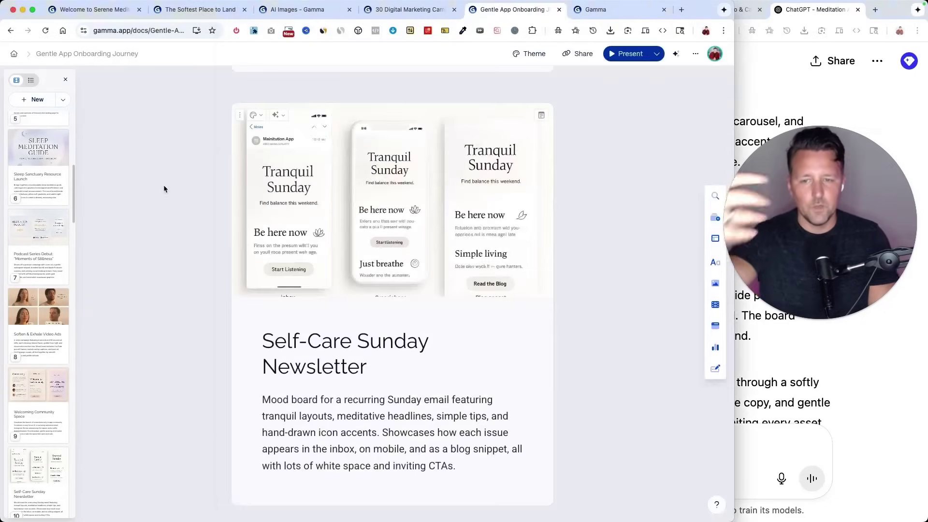
{"action": "left_click", "coordinate": [825, 116]}
{"action": "scroll", "coordinate": [523, 212], "scroll_direction": "up", "scroll_amount": 15}
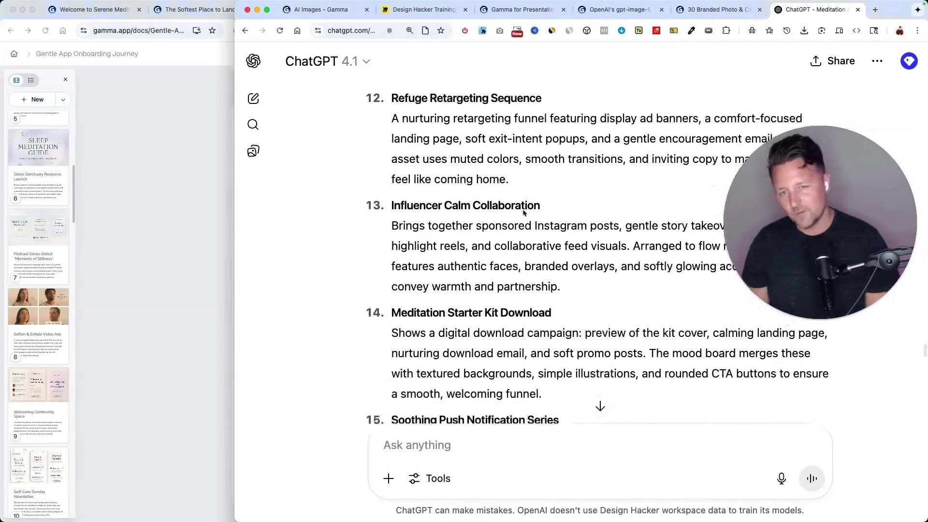
{"action": "scroll", "coordinate": [523, 211], "scroll_direction": "up", "scroll_amount": 2}
{"action": "scroll", "coordinate": [524, 211], "scroll_direction": "up", "scroll_amount": 10}
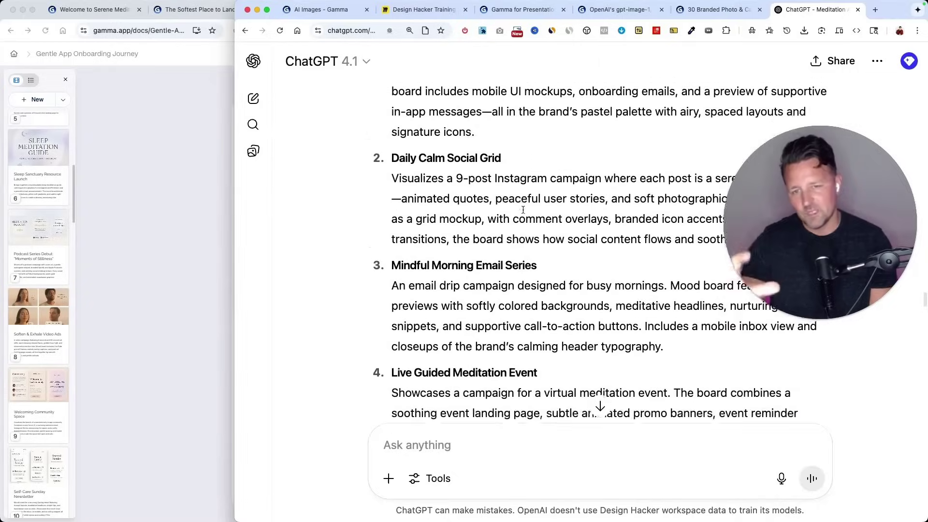
Highlight the Daily Calm Social Grid instructions in ChatGPT and return to the Gamma deck.
{"action": "scroll", "coordinate": [523, 211], "scroll_direction": "up", "scroll_amount": 1}
{"action": "left_click_drag", "start_coordinate": [392, 175], "coordinate": [607, 261]}
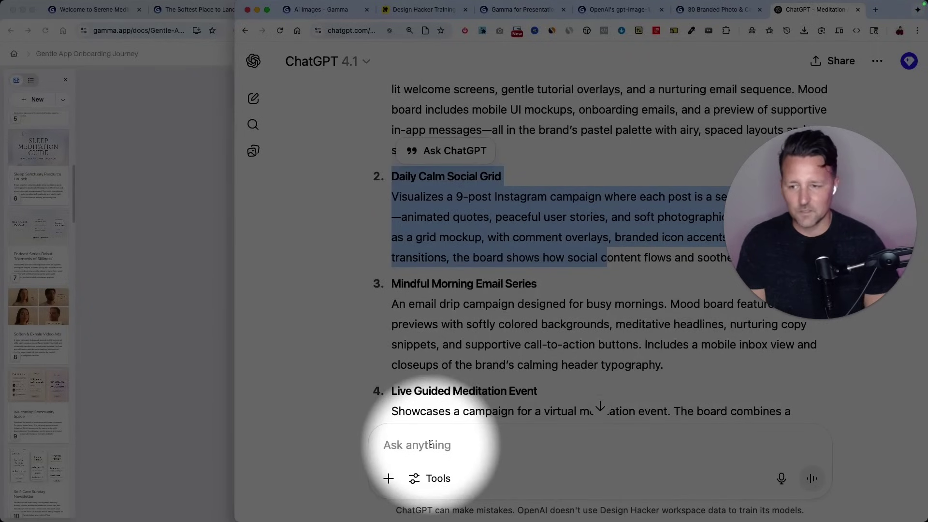
{"action": "left_click", "coordinate": [166, 296]}
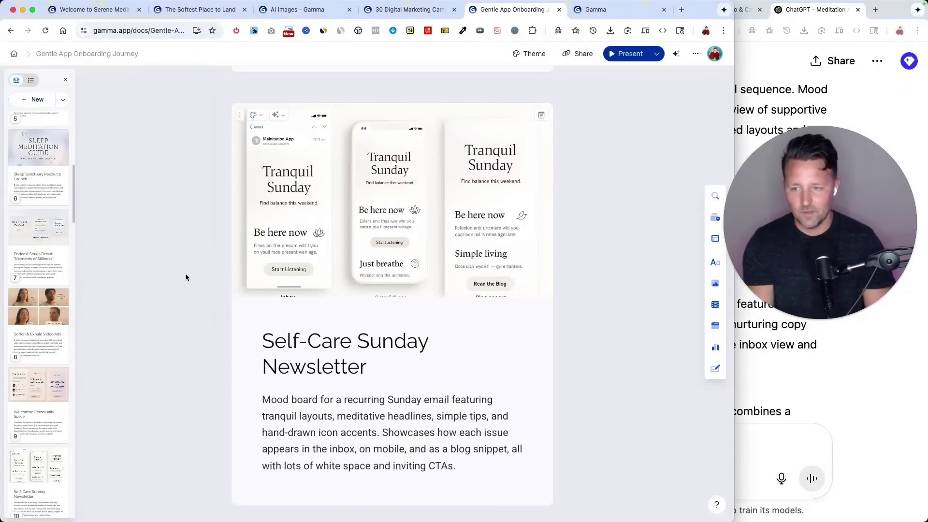
Examine the images and descriptions of the Mini Mindfulness Challenge and Refuge Retargeting Sequence cards.
{"action": "scroll", "coordinate": [186, 273], "scroll_direction": "down", "scroll_amount": 10}
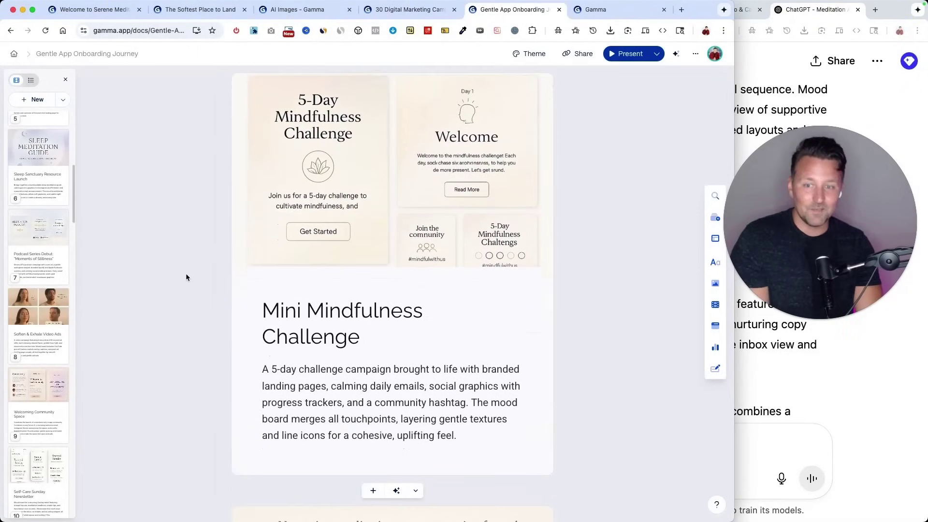
{"action": "scroll", "coordinate": [186, 273], "scroll_direction": "down", "scroll_amount": 6}
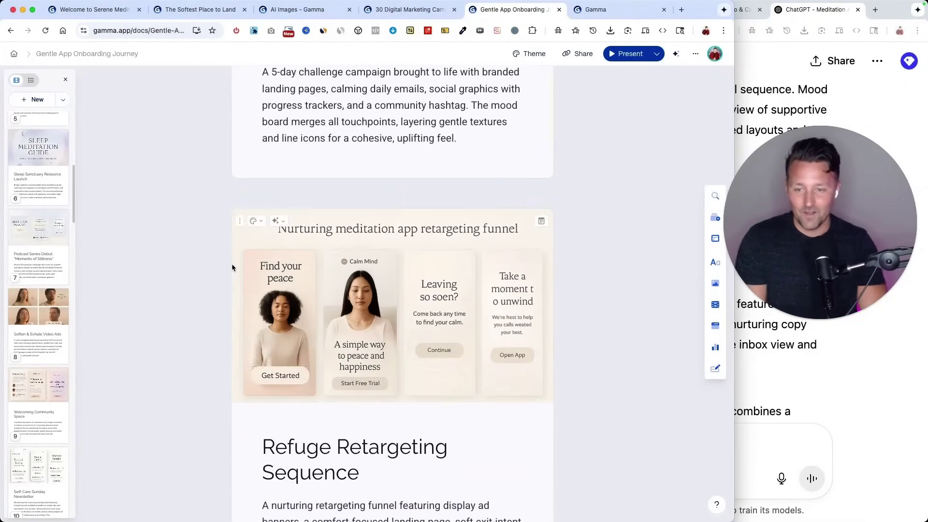
{"action": "key", "text": "F1"}
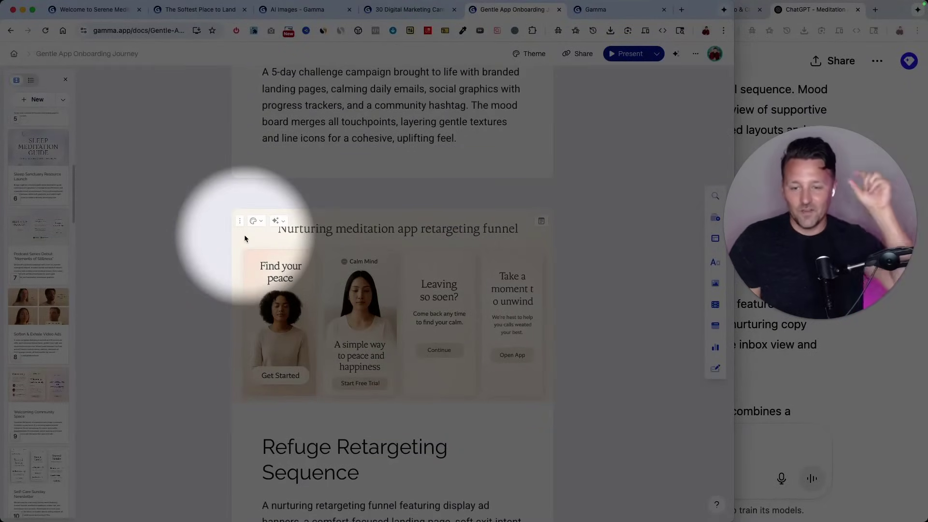
{"action": "key", "text": "F1"}
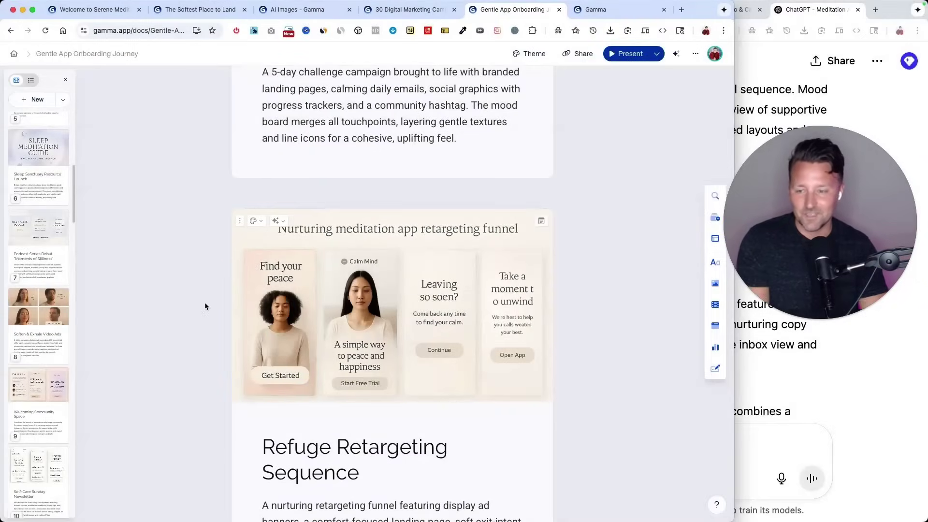
{"action": "scroll", "coordinate": [205, 302], "scroll_direction": "down", "scroll_amount": 5}
{"action": "key", "text": "F1"}
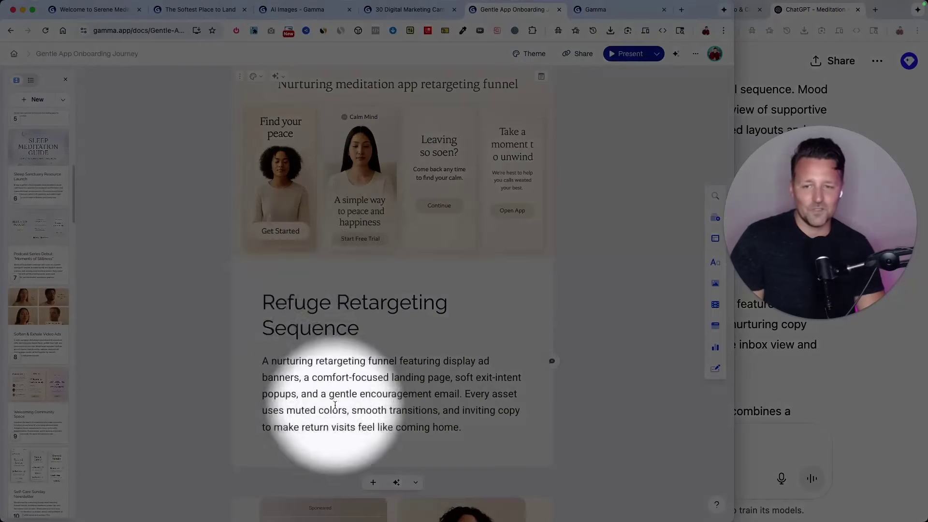
{"action": "key", "text": "F1"}
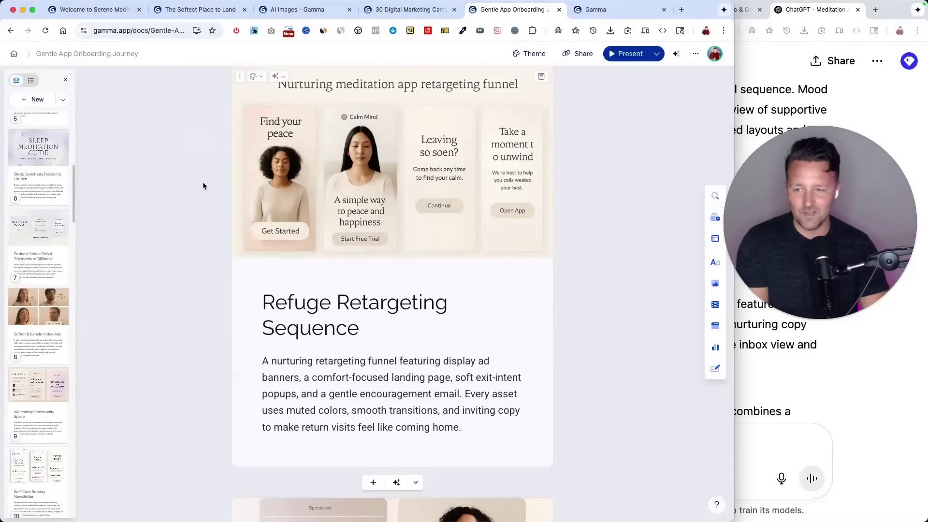
Examine the Influencer Calm Collaboration, Meditation Starter Kit Download, Soothing Push Notification Series and Guided Journey Funnel cards.
{"action": "scroll", "coordinate": [202, 183], "scroll_direction": "down", "scroll_amount": 3}
{"action": "scroll", "coordinate": [202, 185], "scroll_direction": "down", "scroll_amount": 6}
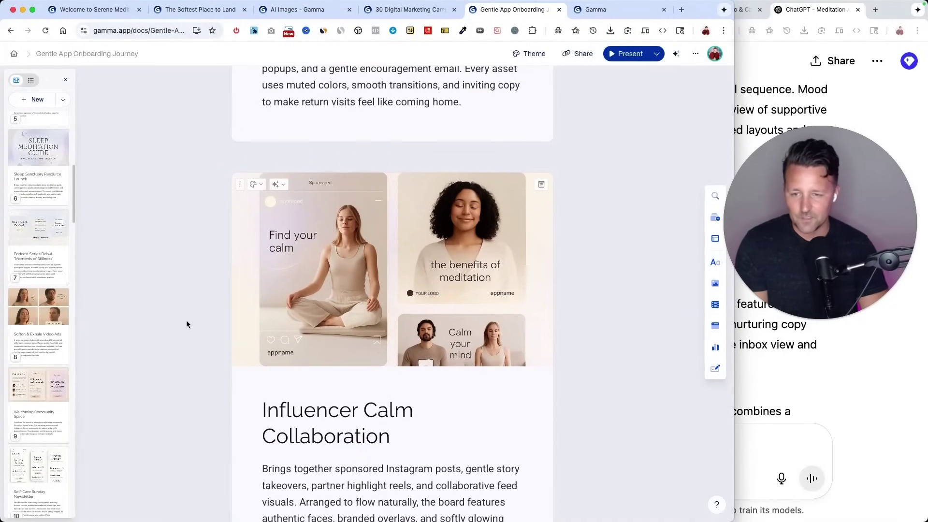
{"action": "scroll", "coordinate": [186, 321], "scroll_direction": "down", "scroll_amount": 4}
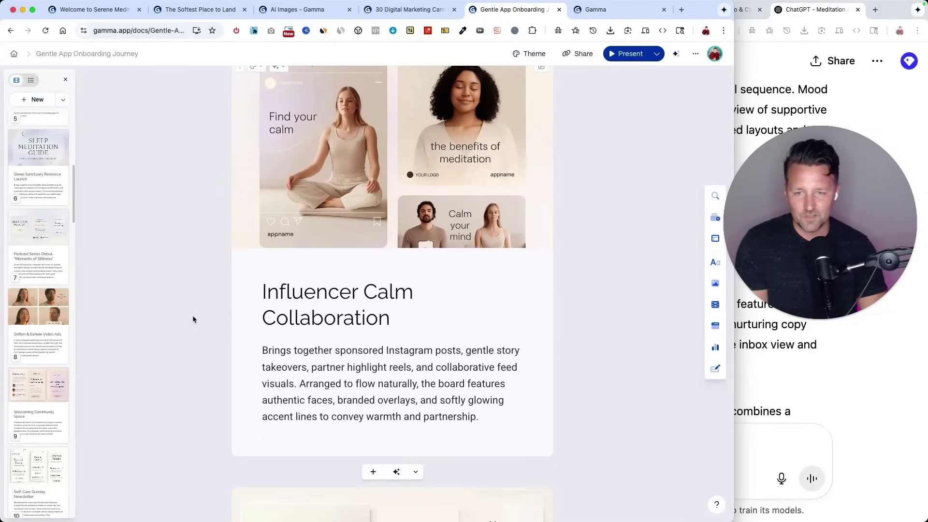
{"action": "scroll", "coordinate": [192, 319], "scroll_direction": "down", "scroll_amount": 8}
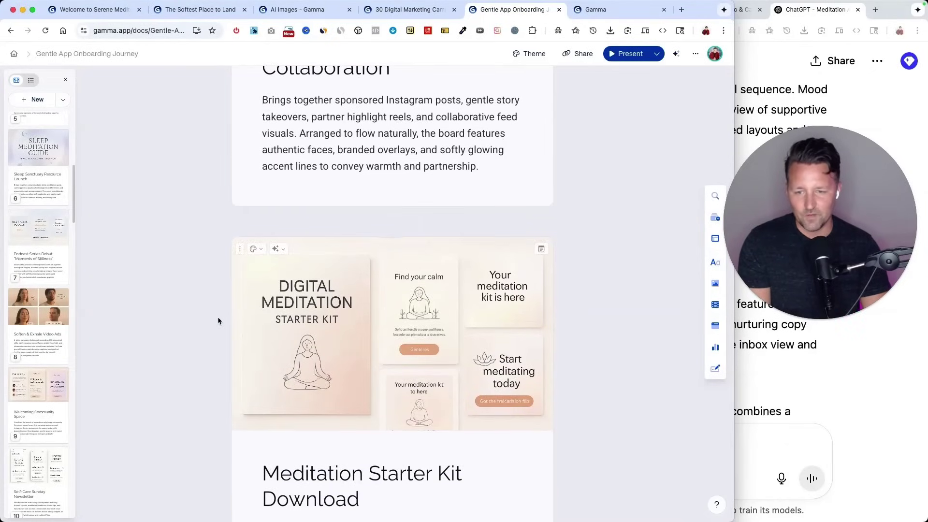
{"action": "scroll", "coordinate": [218, 317], "scroll_direction": "down", "scroll_amount": 20}
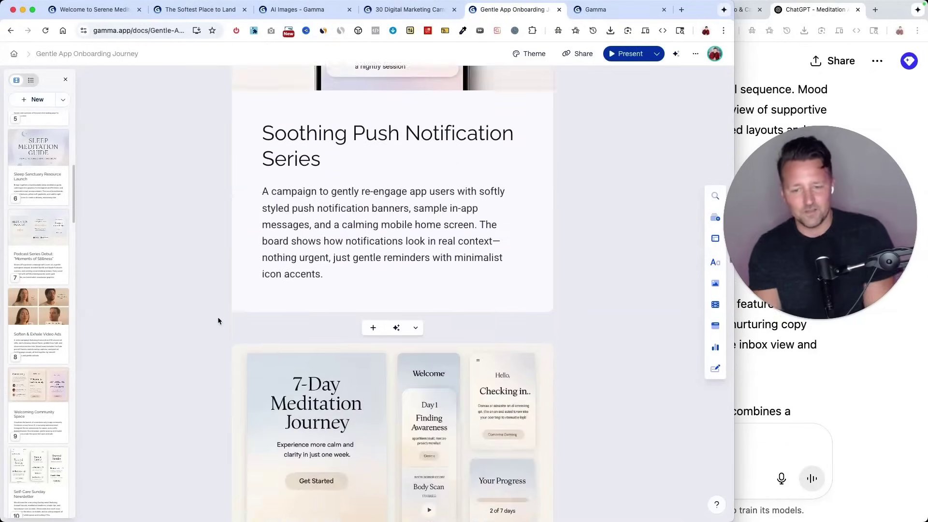
{"action": "scroll", "coordinate": [217, 321], "scroll_direction": "down", "scroll_amount": 3}
{"action": "scroll", "coordinate": [218, 321], "scroll_direction": "down", "scroll_amount": 4}
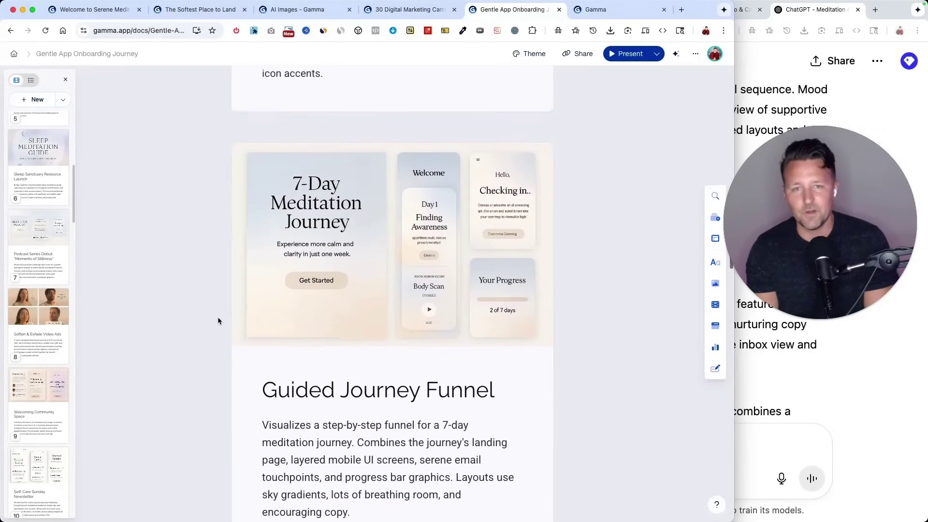
{"action": "scroll", "coordinate": [217, 321], "scroll_direction": "down", "scroll_amount": 2}
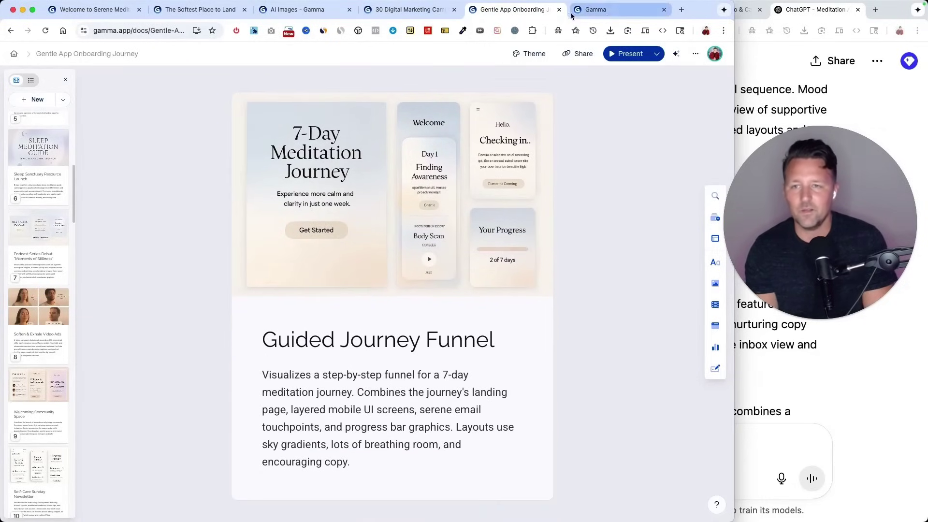
Refresh the AI images library and download the seasonal meditation campaign image showing the landing page, email and app theme preview.
{"action": "left_click", "coordinate": [293, 10]}
{"action": "key", "text": "super+r"}
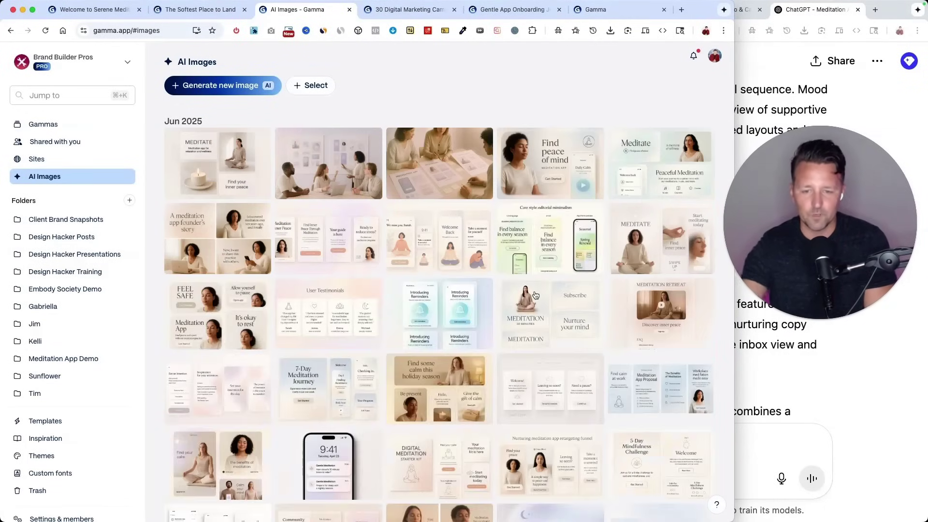
{"action": "scroll", "coordinate": [535, 295], "scroll_direction": "down", "scroll_amount": 5}
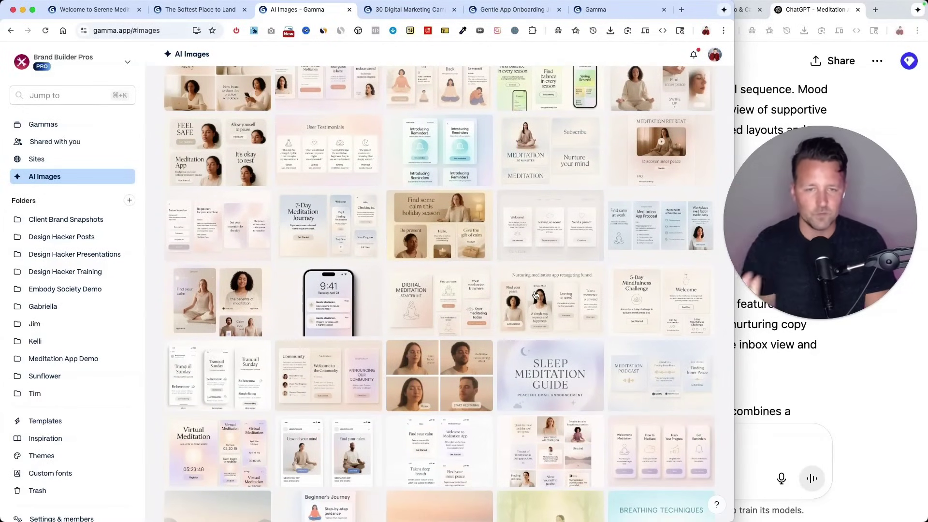
{"action": "scroll", "coordinate": [535, 295], "scroll_direction": "down", "scroll_amount": 5}
{"action": "scroll", "coordinate": [535, 295], "scroll_direction": "up", "scroll_amount": 5}
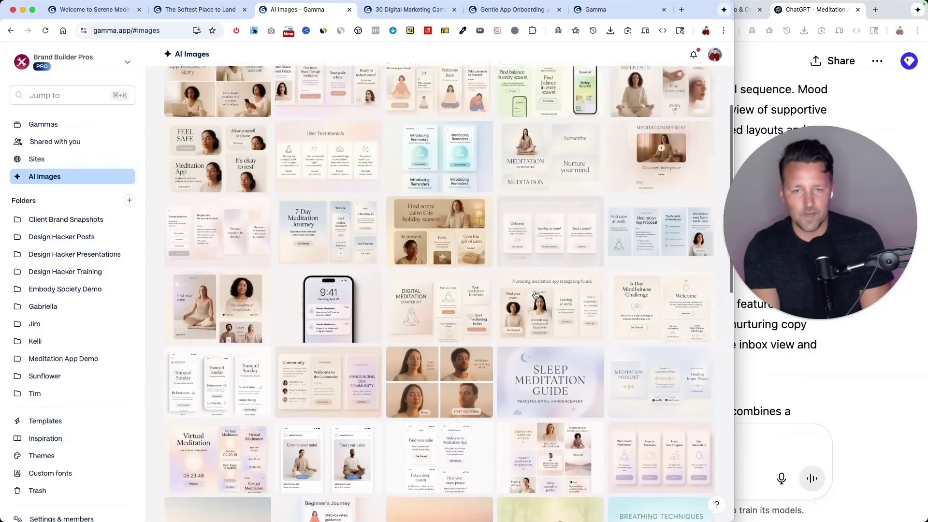
{"action": "scroll", "coordinate": [535, 295], "scroll_direction": "up", "scroll_amount": 3}
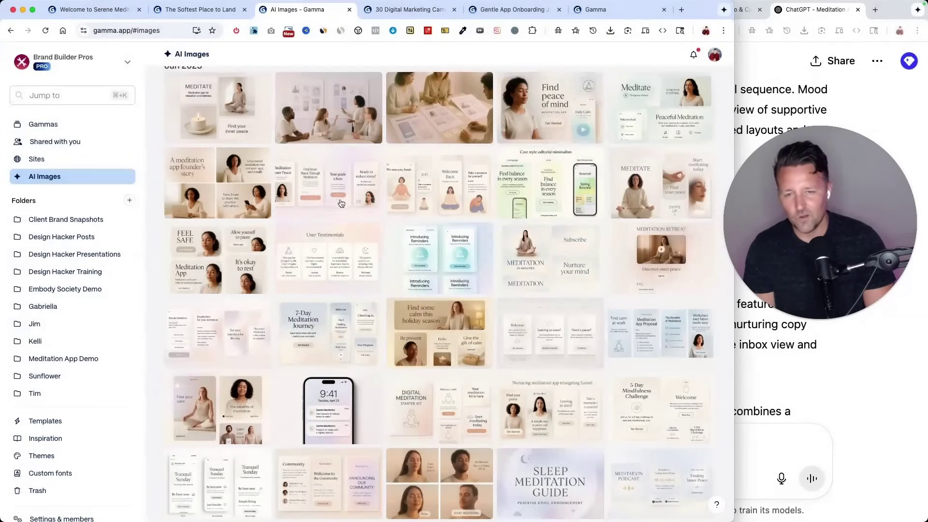
{"action": "left_click", "coordinate": [552, 186]}
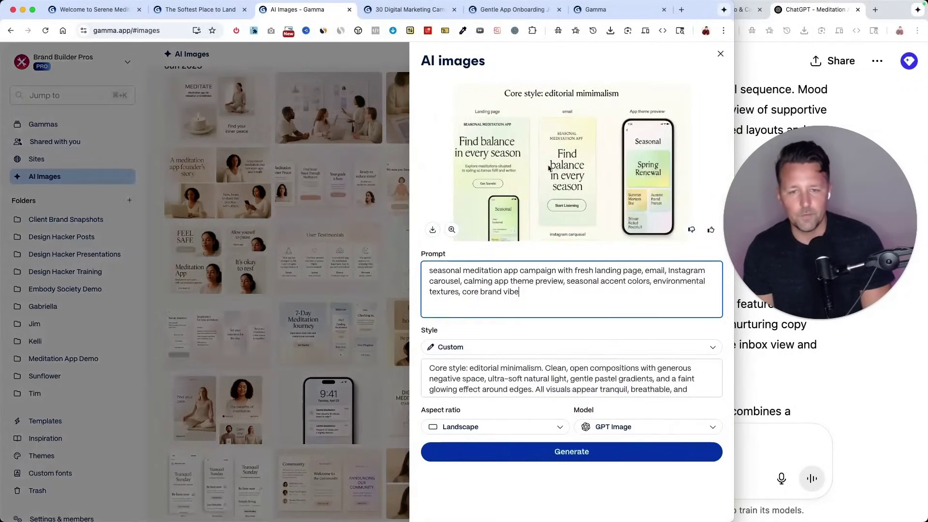
{"action": "left_click", "coordinate": [432, 231]}
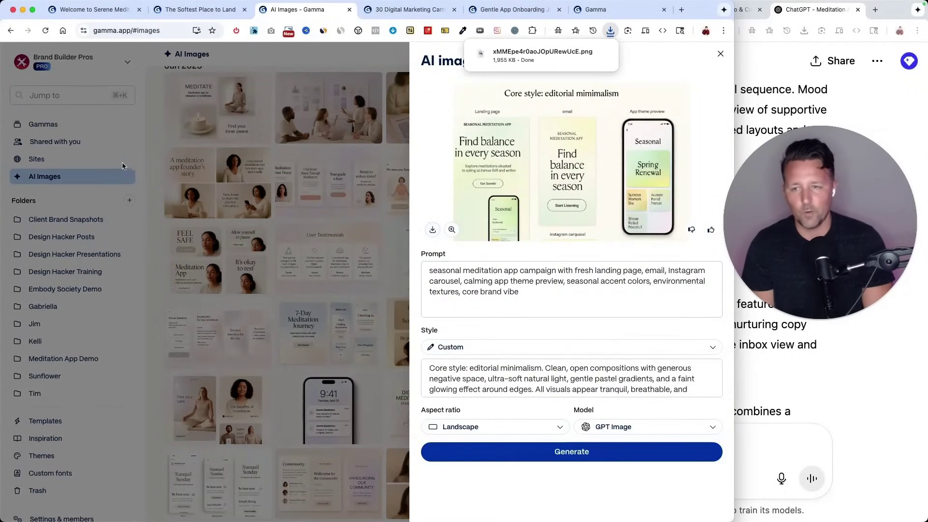
Open the Gentle App Onboarding Journey deck from the recent gammas and rename it Marketing Ideas.
{"action": "left_click", "coordinate": [43, 124]}
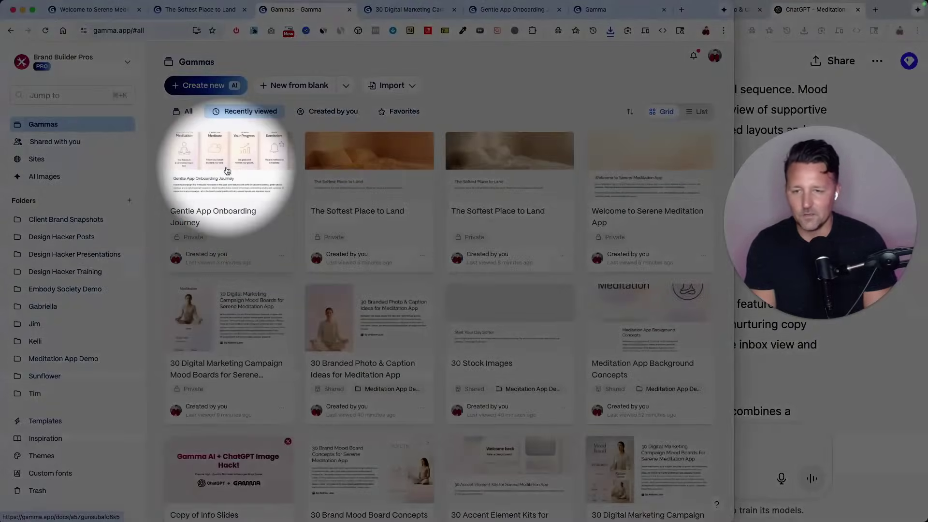
{"action": "left_click", "coordinate": [227, 179]}
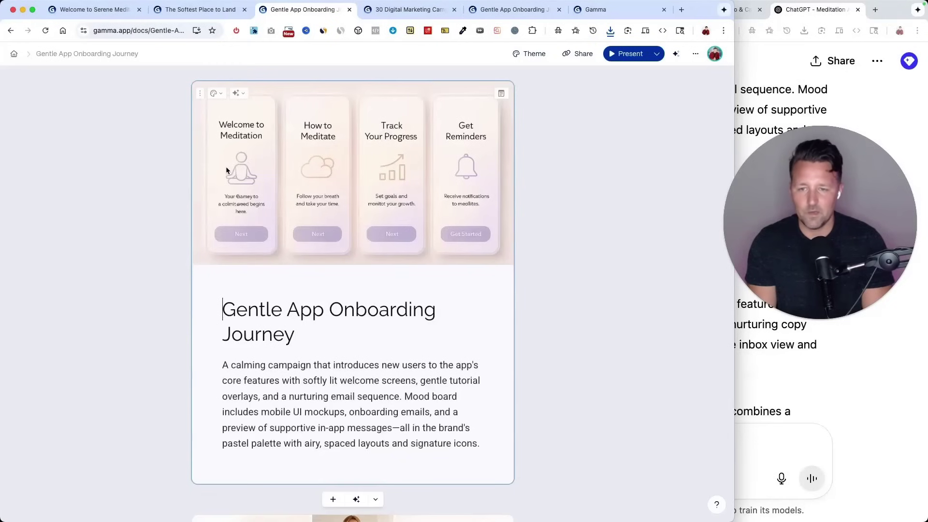
{"action": "scroll", "coordinate": [226, 170], "scroll_direction": "down", "scroll_amount": 8}
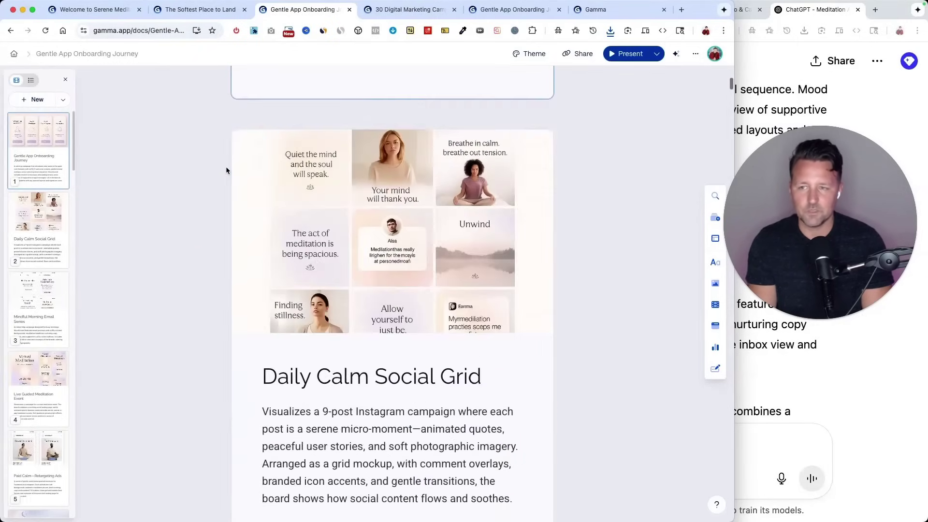
{"action": "scroll", "coordinate": [226, 170], "scroll_direction": "up", "scroll_amount": 8}
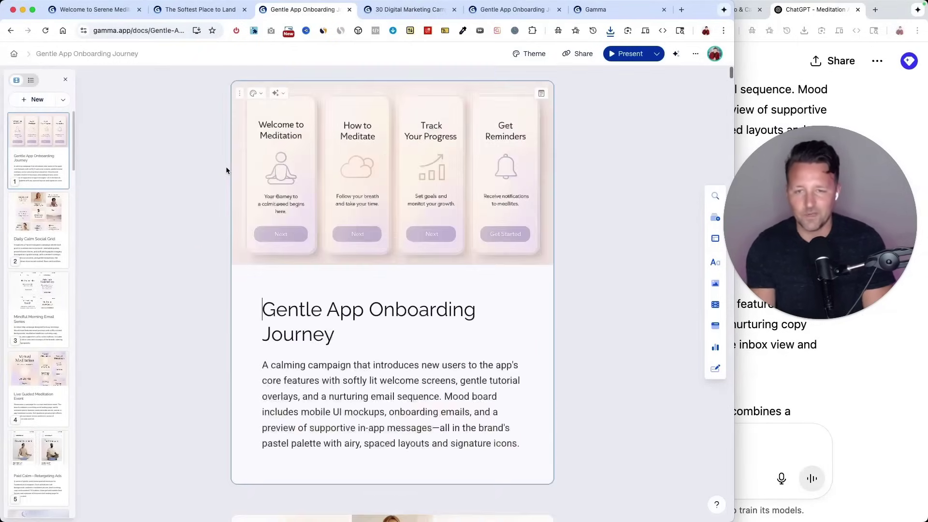
{"action": "left_click", "coordinate": [66, 55]}
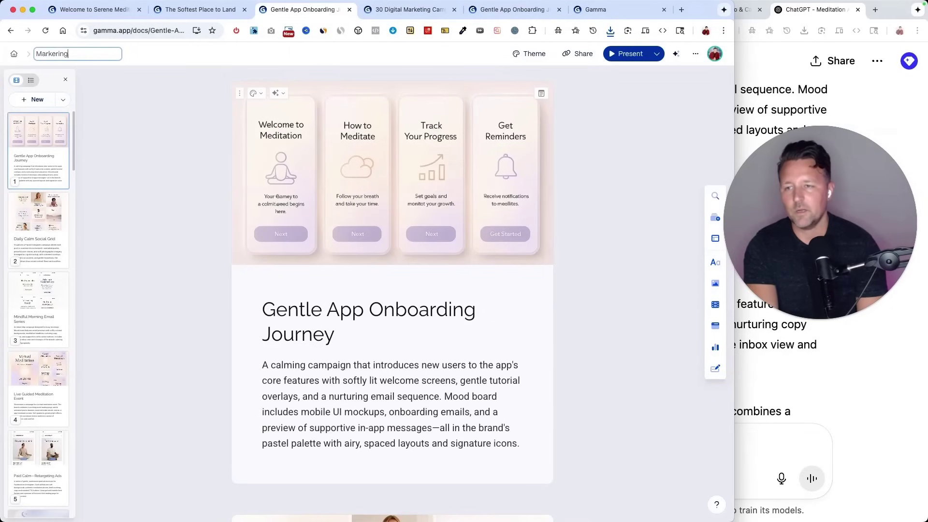
{"action": "key", "text": "Return"}
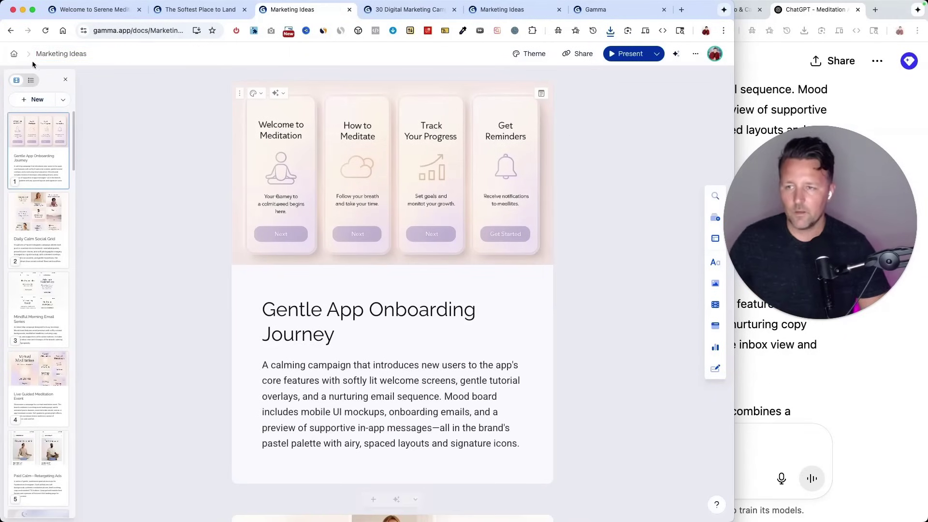
Move the Marketing Ideas deck into the Meditation App Demo folder with Full Access for workspace members, and open that folder.
{"action": "left_click", "coordinate": [15, 54]}
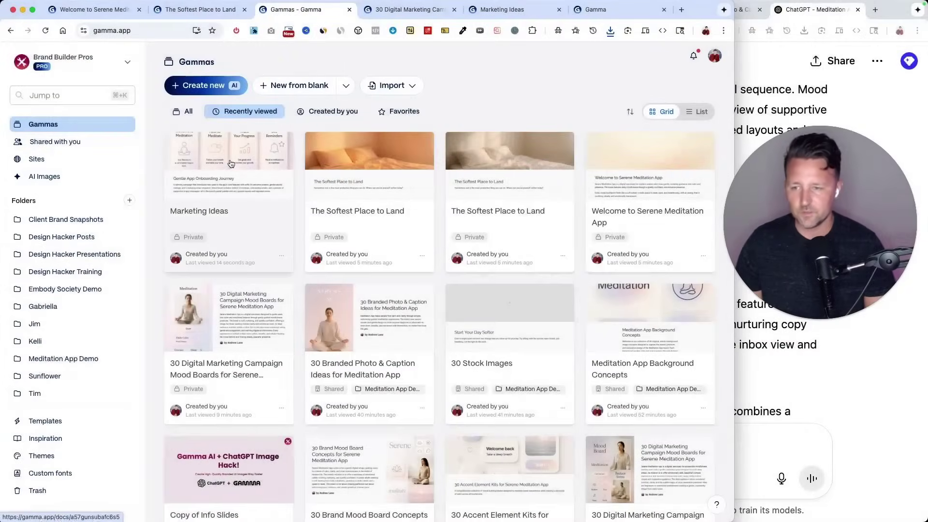
{"action": "left_click_drag", "start_coordinate": [230, 163], "coordinate": [62, 360]}
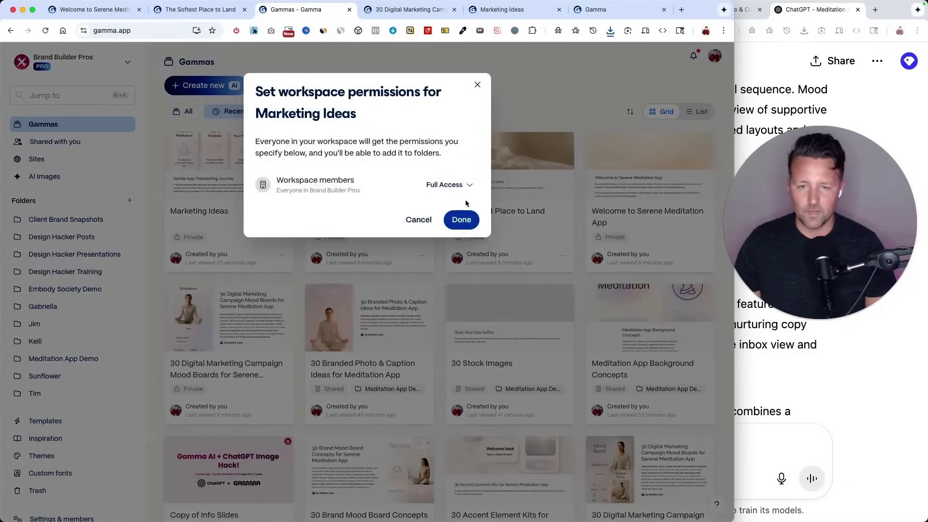
{"action": "left_click", "coordinate": [463, 217]}
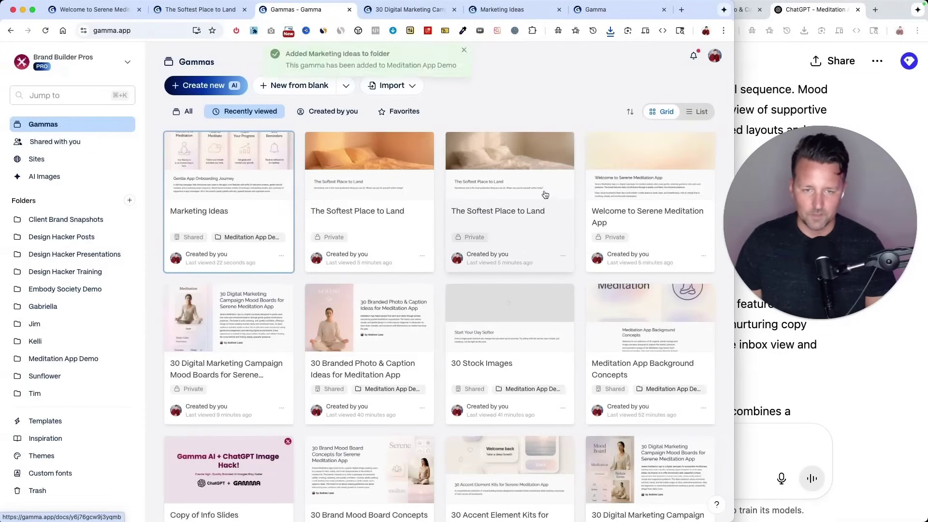
{"action": "left_click", "coordinate": [83, 356]}
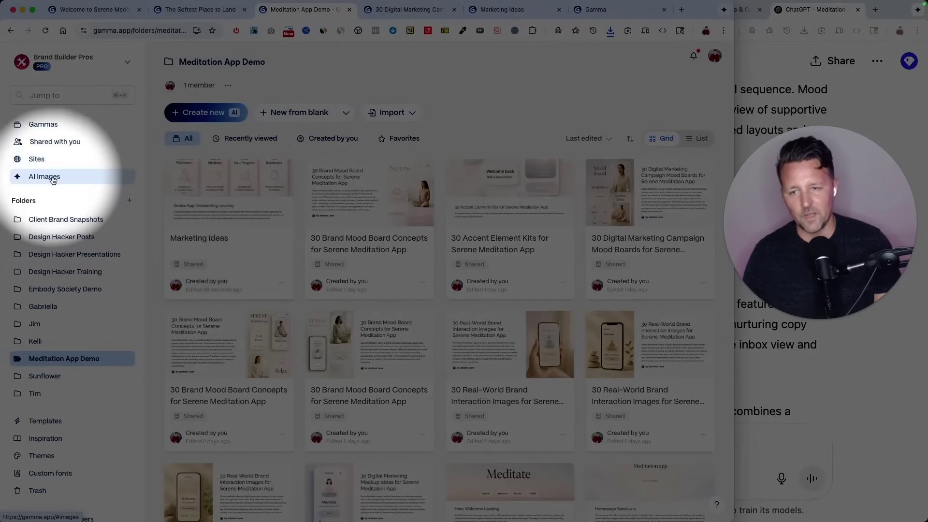
Switch to ChatGPT, submit the copied brand mood board prompt as a new Meditation App project chat, and review the response.
{"action": "key", "text": "super+grave"}
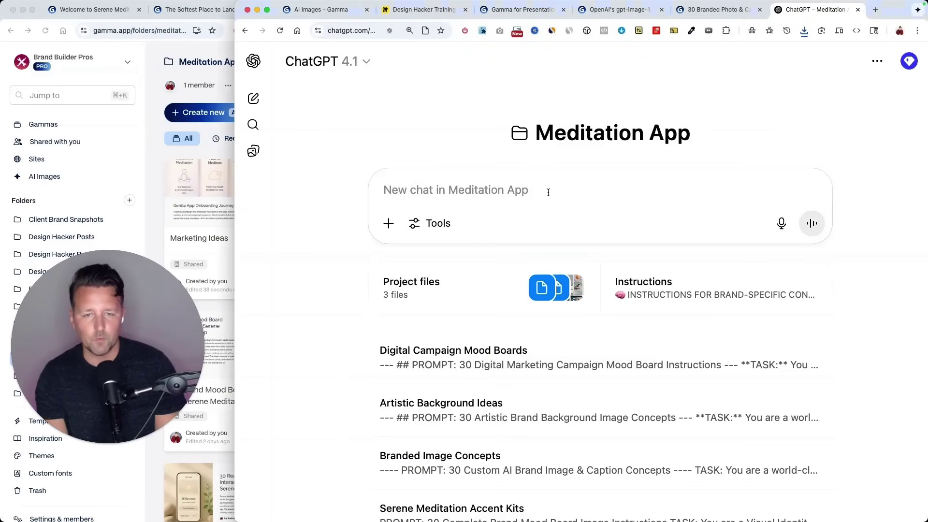
{"action": "key", "text": "super+v"}
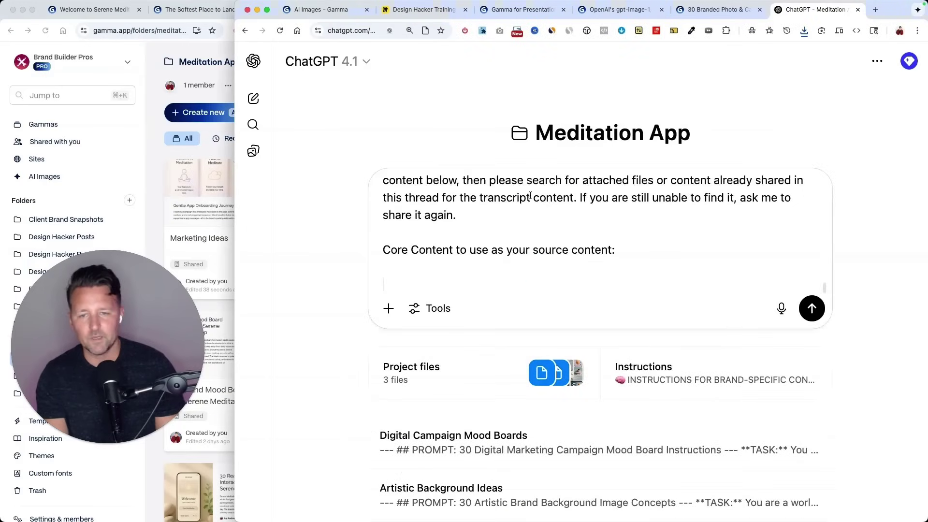
{"action": "left_click", "coordinate": [819, 307]}
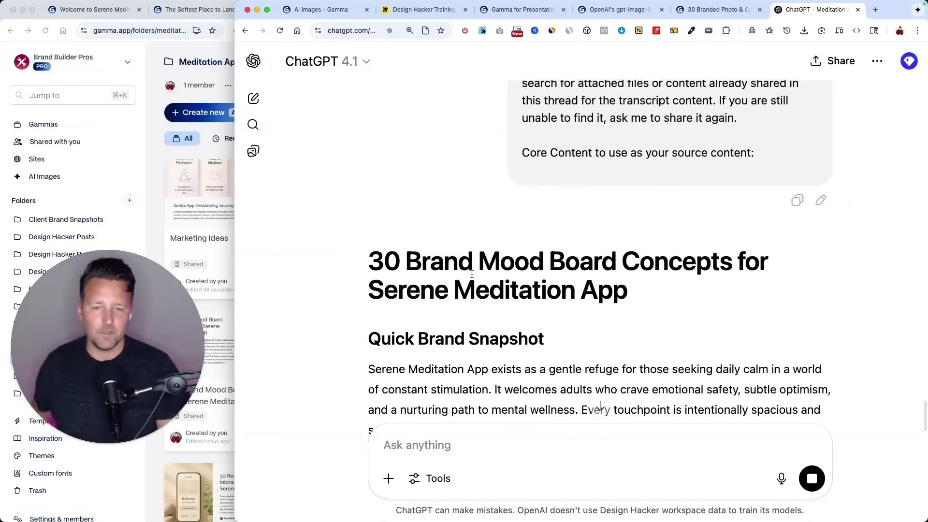
{"action": "triple_click", "coordinate": [472, 274]}
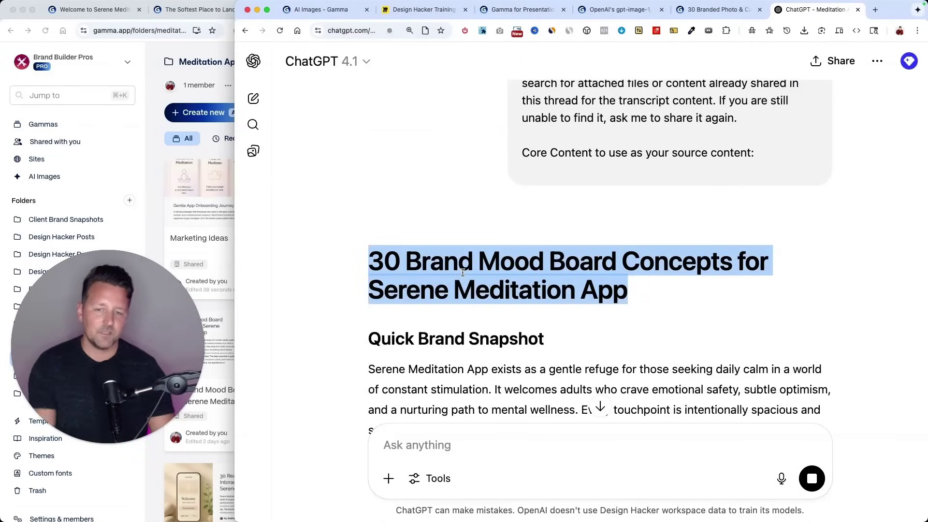
{"action": "scroll", "coordinate": [579, 201], "scroll_direction": "down", "scroll_amount": 8}
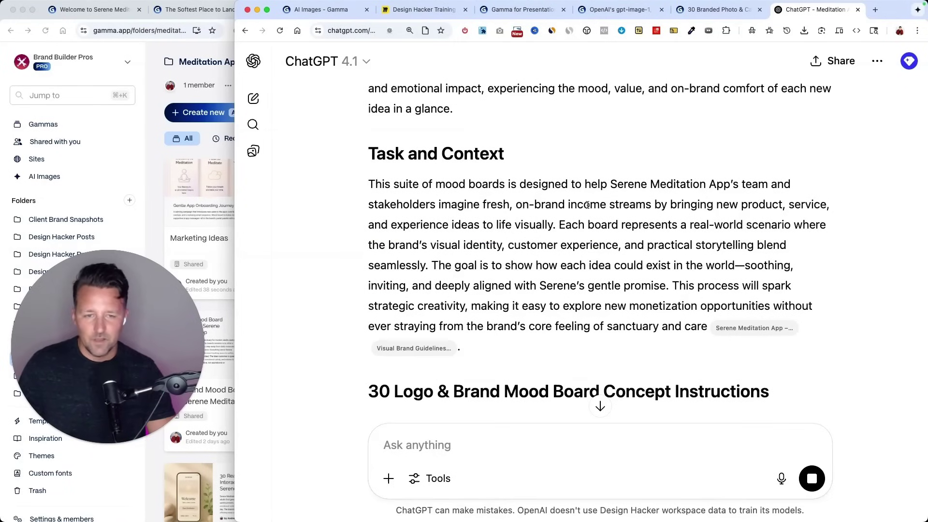
Review the generated mood board brief, from Task and Context through the numbered concept instructions to the Final Note.
{"action": "left_click_drag", "start_coordinate": [588, 205], "coordinate": [693, 205]}
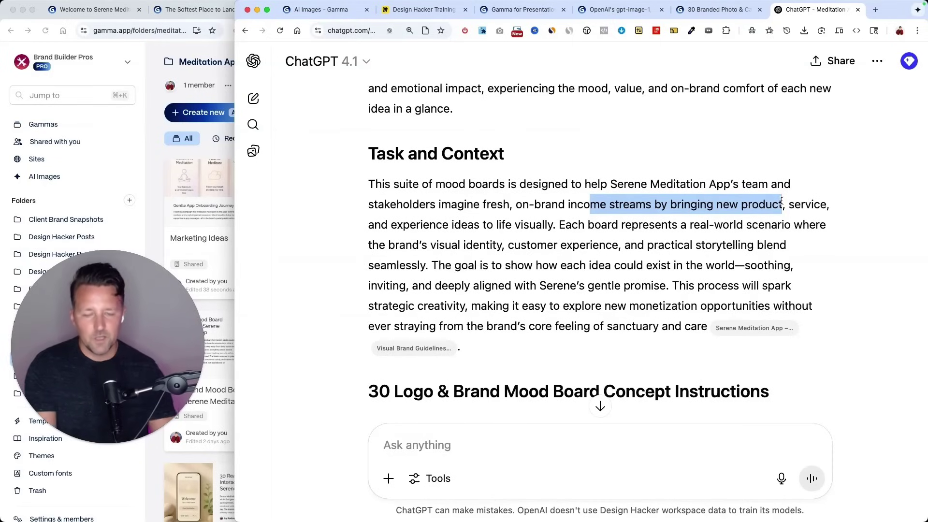
{"action": "scroll", "coordinate": [701, 203], "scroll_direction": "down", "scroll_amount": 5}
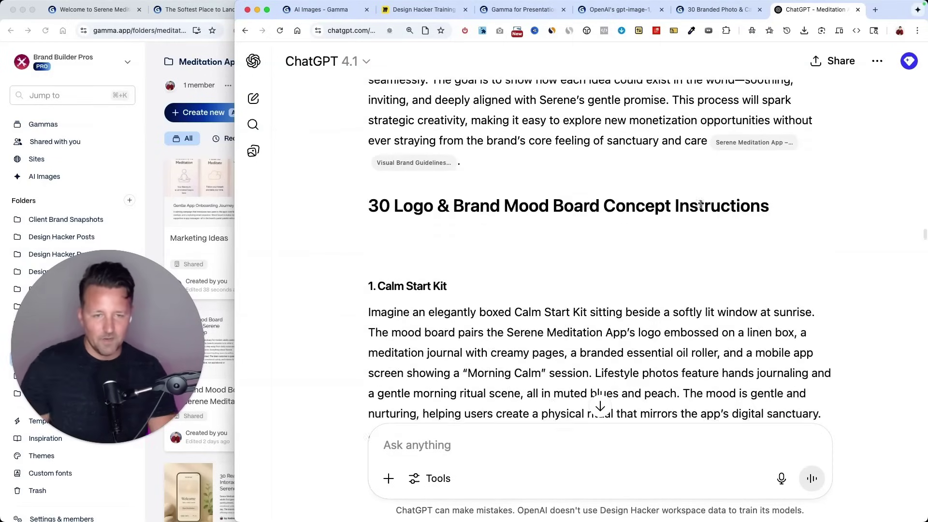
{"action": "left_click_drag", "start_coordinate": [368, 207], "coordinate": [799, 211]}
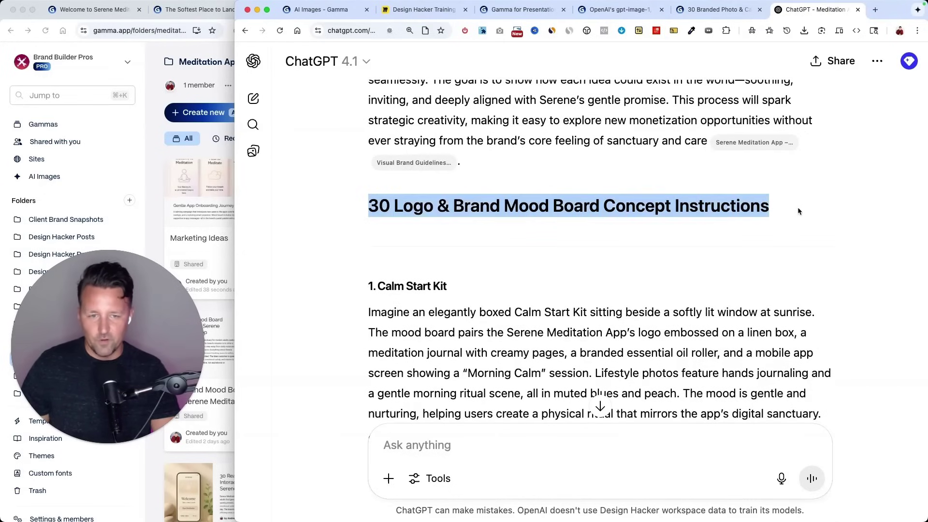
{"action": "left_click", "coordinate": [809, 211]}
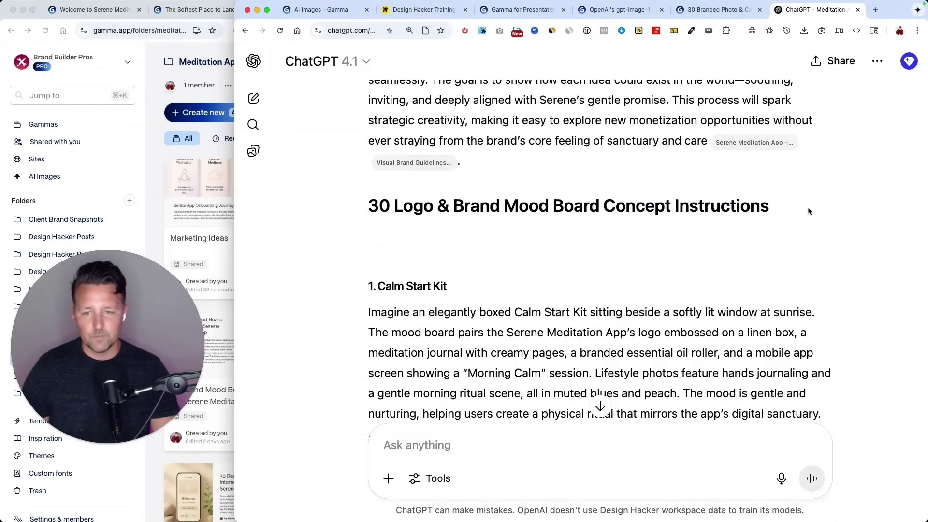
{"action": "scroll", "coordinate": [808, 212], "scroll_direction": "down", "scroll_amount": 3}
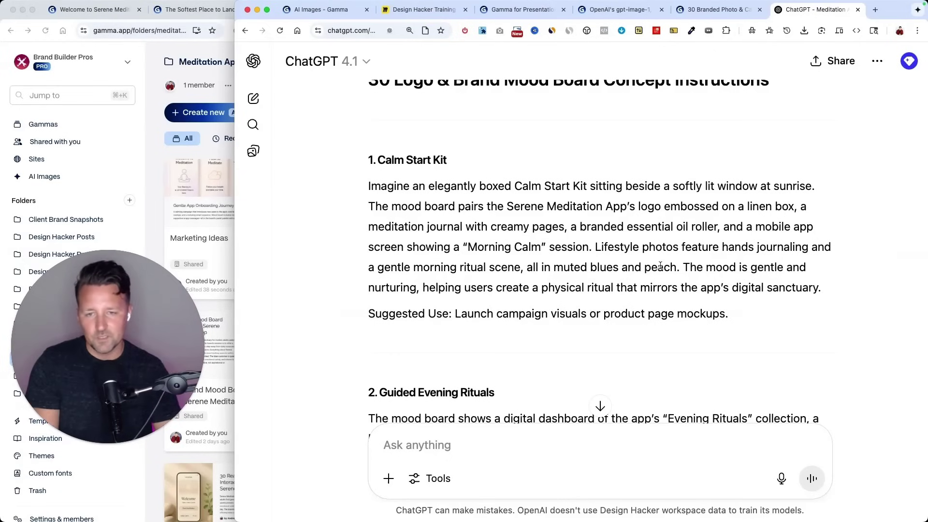
{"action": "scroll", "coordinate": [661, 266], "scroll_direction": "down", "scroll_amount": 15}
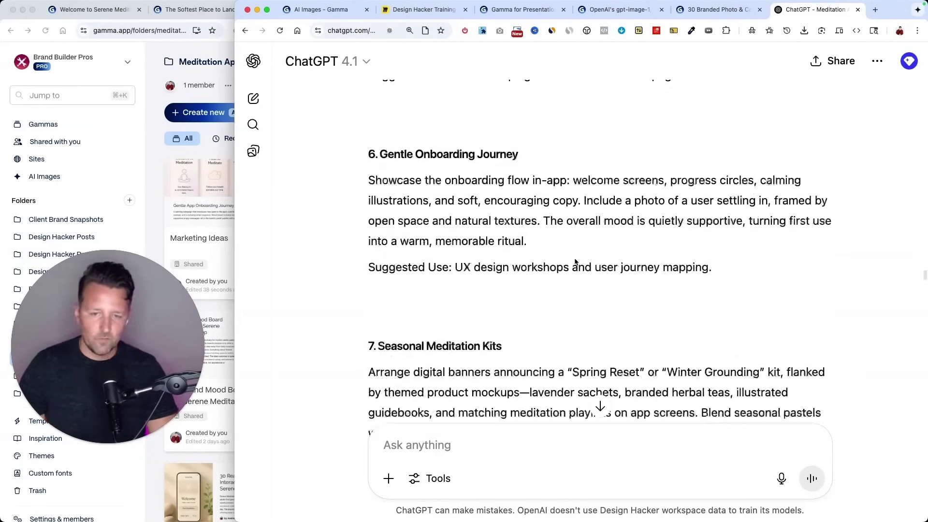
{"action": "scroll", "coordinate": [575, 261], "scroll_direction": "down", "scroll_amount": 20}
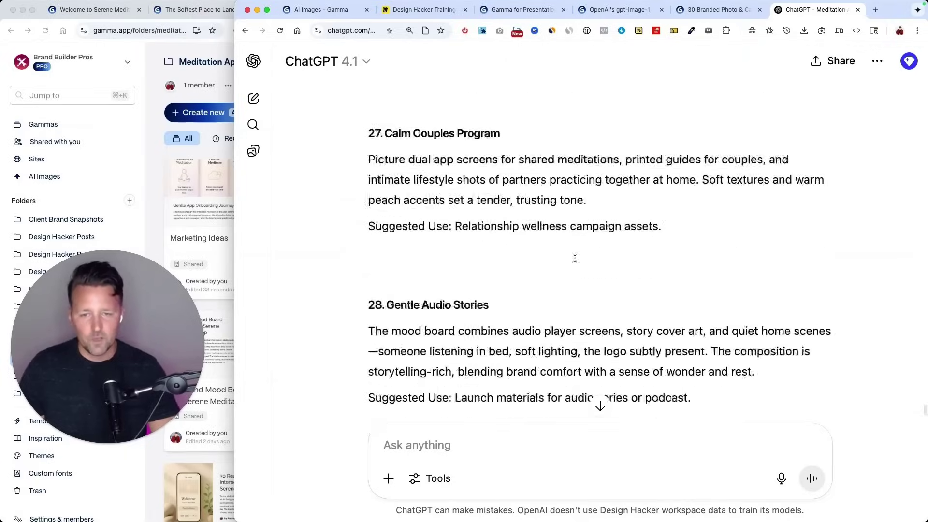
{"action": "scroll", "coordinate": [575, 259], "scroll_direction": "down", "scroll_amount": 15}
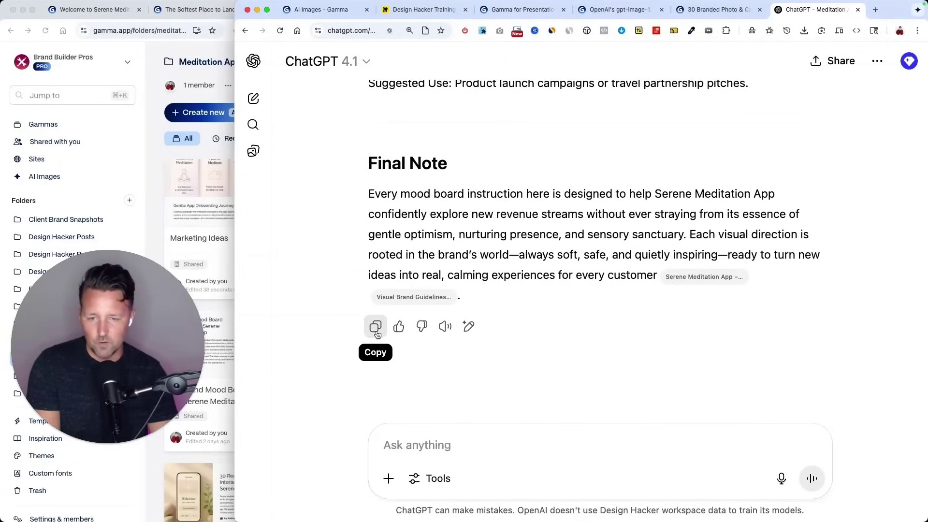
Copy the full ChatGPT response and paste it as text into a new AI creation in Gamma's Meditation App Demo folder.
{"action": "left_click", "coordinate": [376, 327]}
{"action": "left_click", "coordinate": [217, 210]}
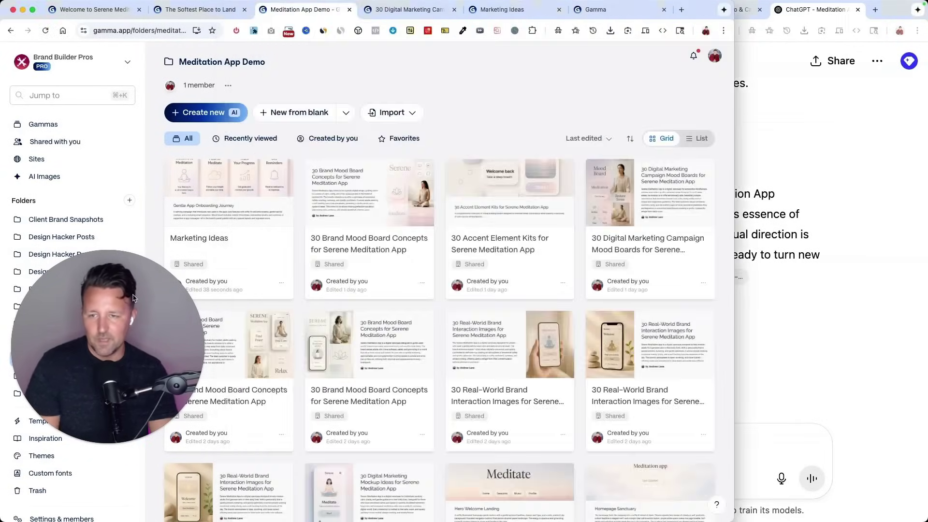
{"action": "left_click", "coordinate": [205, 115]}
{"action": "left_click", "coordinate": [231, 220]}
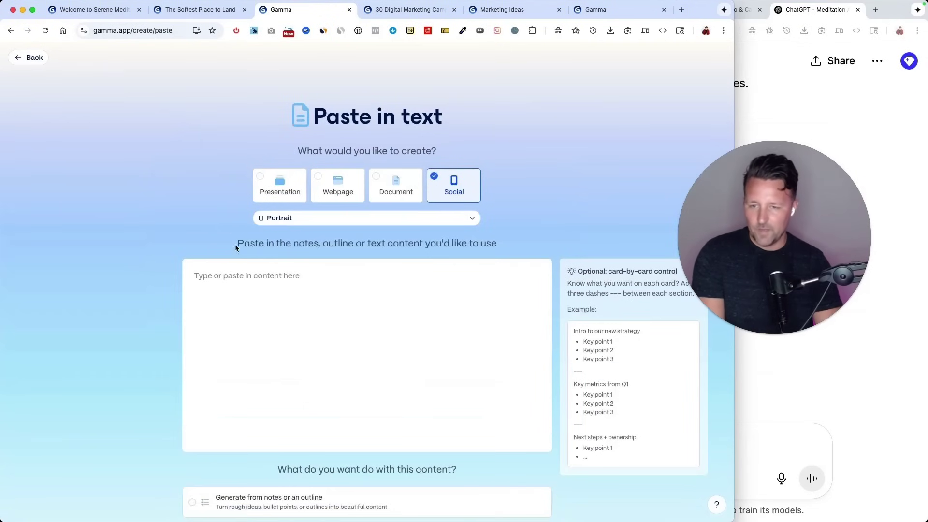
{"action": "left_click", "coordinate": [245, 295]}
{"action": "key", "text": "super+v"}
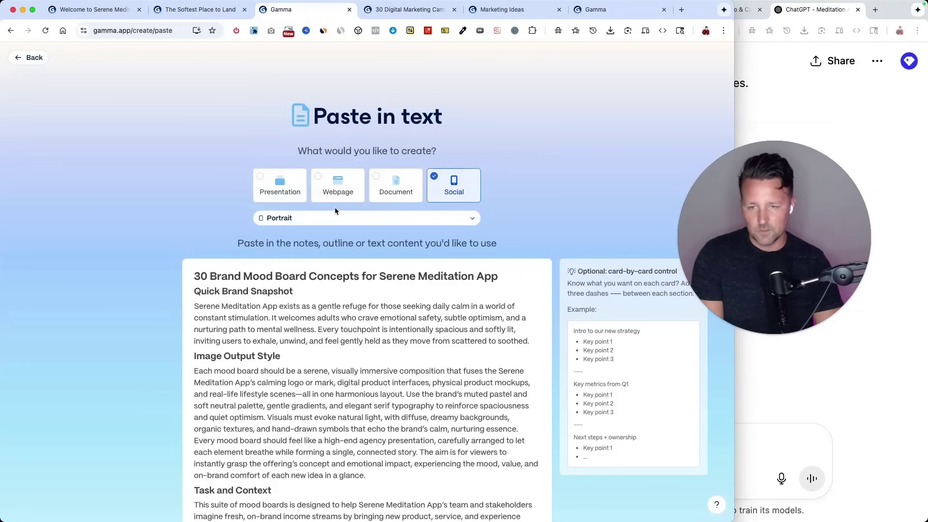
Choose to preserve the exact pasted text and continue to the prompt editor.
{"action": "scroll", "coordinate": [177, 221], "scroll_direction": "down", "scroll_amount": 5}
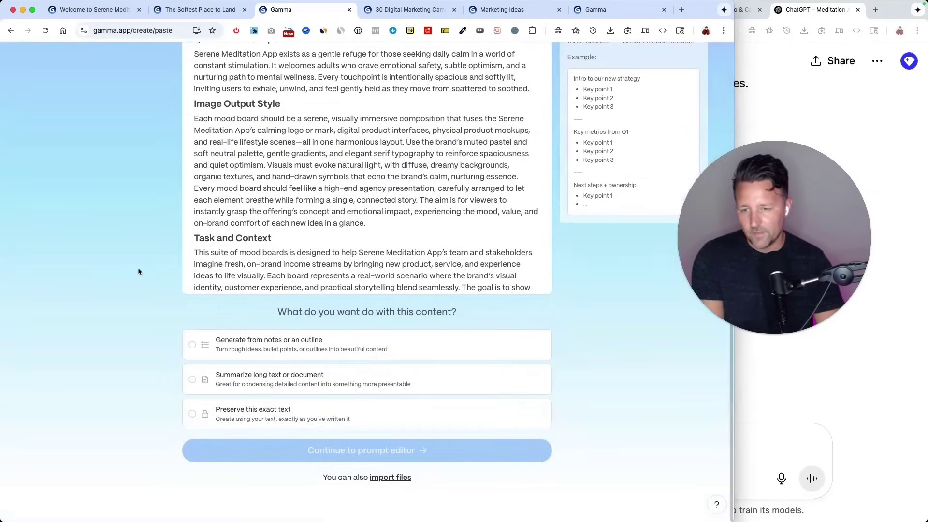
{"action": "left_click", "coordinate": [259, 411]}
{"action": "left_click", "coordinate": [313, 448]}
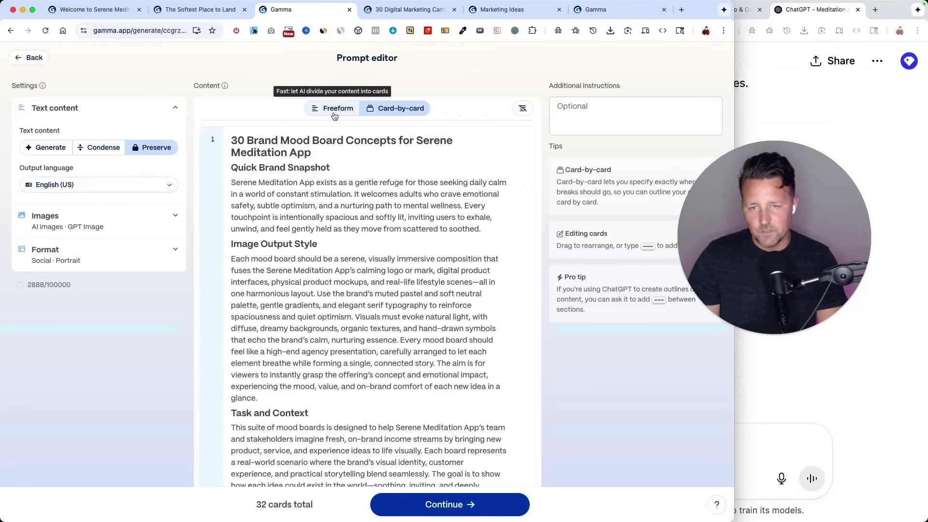
Switch the content to Freeform, expand the image settings to check the image style, and set the deck length to 35 cards.
{"action": "left_click", "coordinate": [333, 110]}
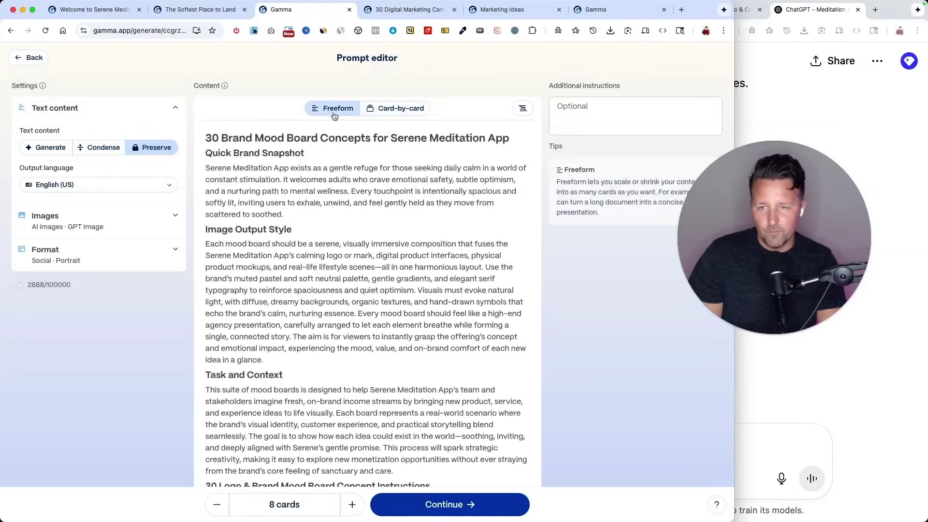
{"action": "left_click", "coordinate": [22, 239]}
{"action": "left_click", "coordinate": [66, 310]}
{"action": "key", "text": "super+v"}
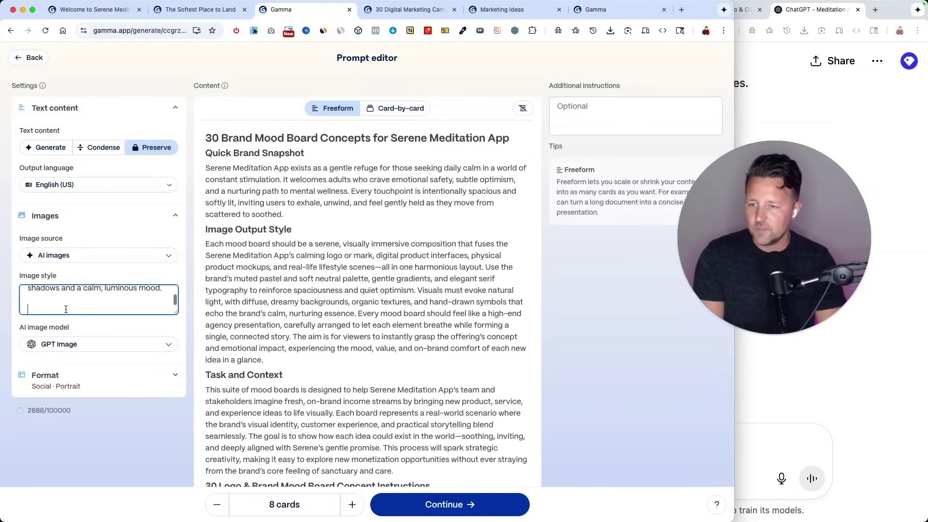
{"action": "left_click", "coordinate": [352, 505]}
{"action": "left_click", "coordinate": [353, 506]}
{"action": "left_click", "coordinate": [353, 505]}
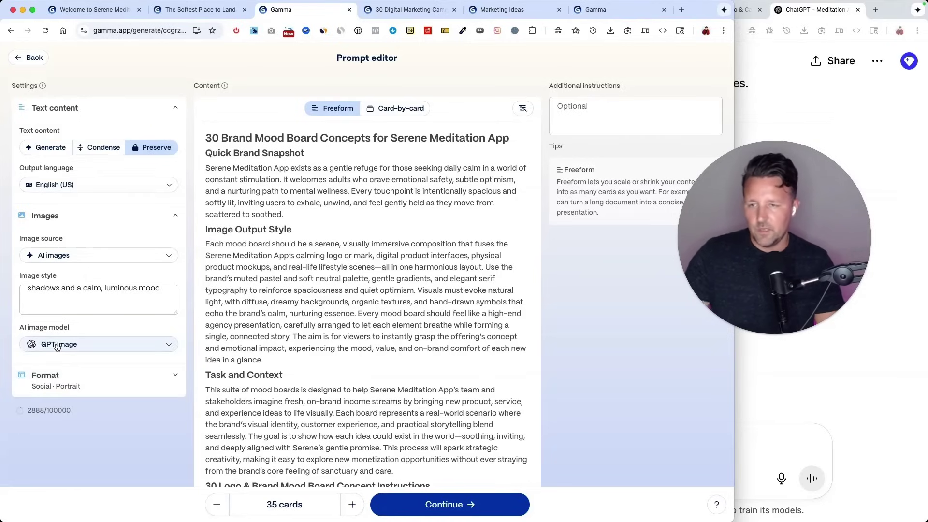
Continue to theme selection, apply the Pearl theme and generate the mood board deck.
{"action": "left_click", "coordinate": [446, 504]}
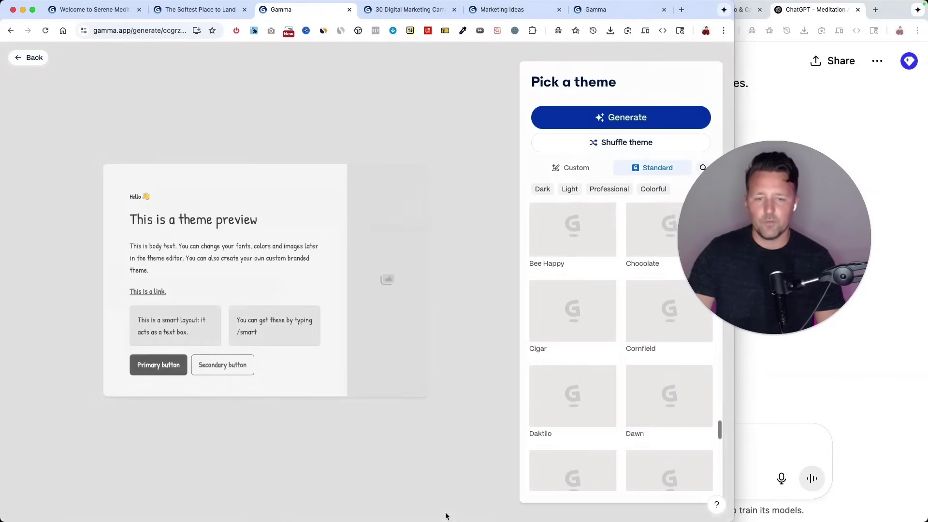
{"action": "scroll", "coordinate": [551, 237], "scroll_direction": "up", "scroll_amount": 3}
{"action": "scroll", "coordinate": [551, 236], "scroll_direction": "up", "scroll_amount": 10}
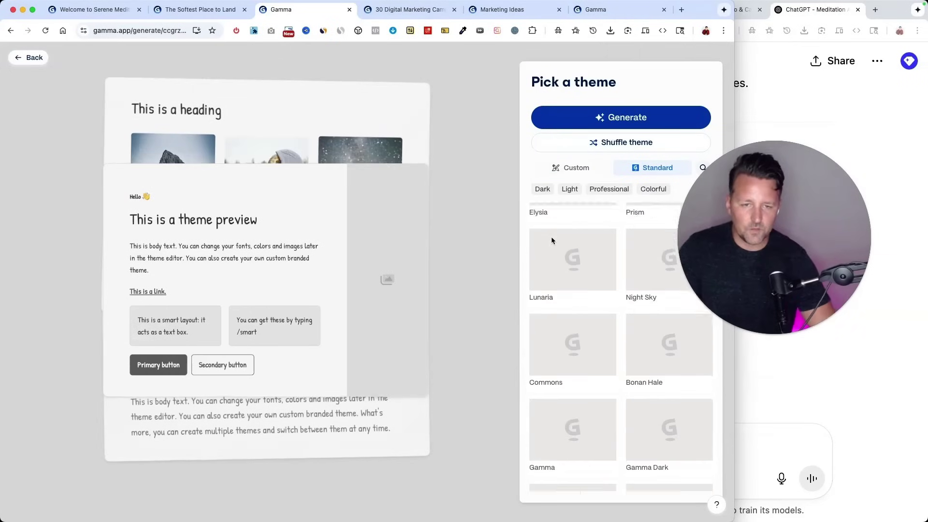
{"action": "left_click", "coordinate": [550, 238]}
{"action": "left_click", "coordinate": [623, 118]}
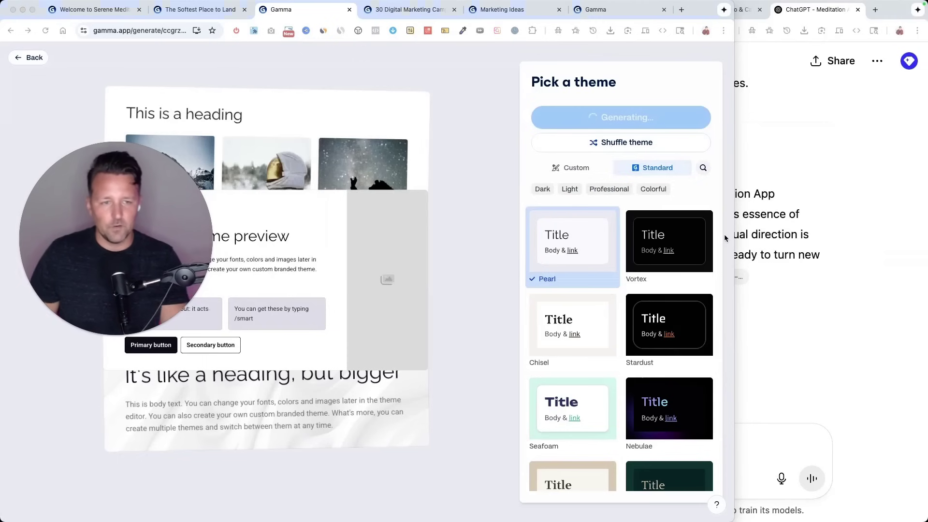
Switch to ChatGPT and review the first four mood board concepts, from Calm Start Kit to Serene Workspace Pop-Up.
{"action": "left_click", "coordinate": [760, 237]}
{"action": "scroll", "coordinate": [493, 279], "scroll_direction": "up", "scroll_amount": 20}
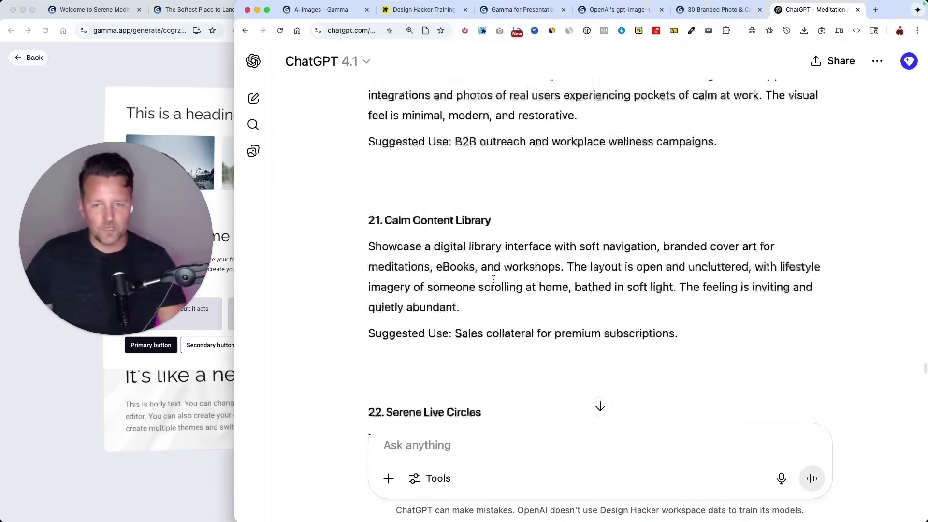
{"action": "scroll", "coordinate": [493, 280], "scroll_direction": "up", "scroll_amount": 20}
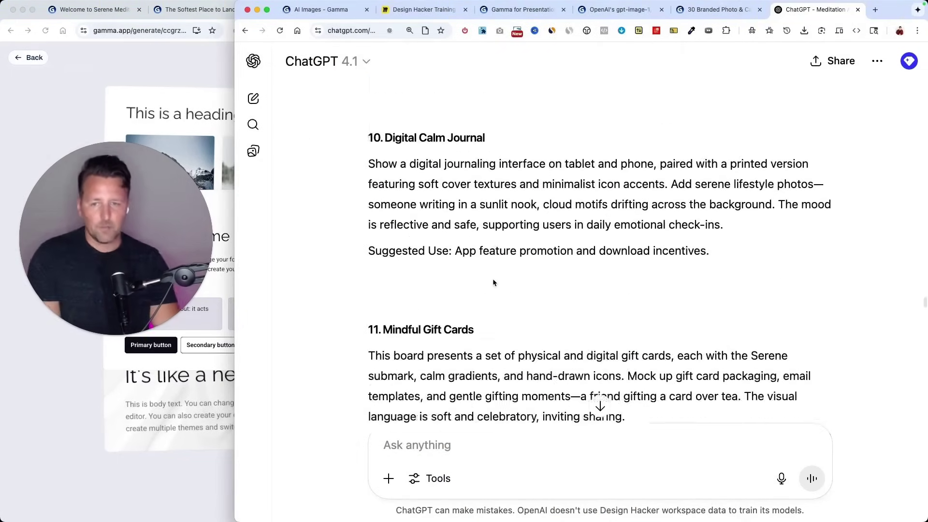
{"action": "scroll", "coordinate": [493, 279], "scroll_direction": "up", "scroll_amount": 20}
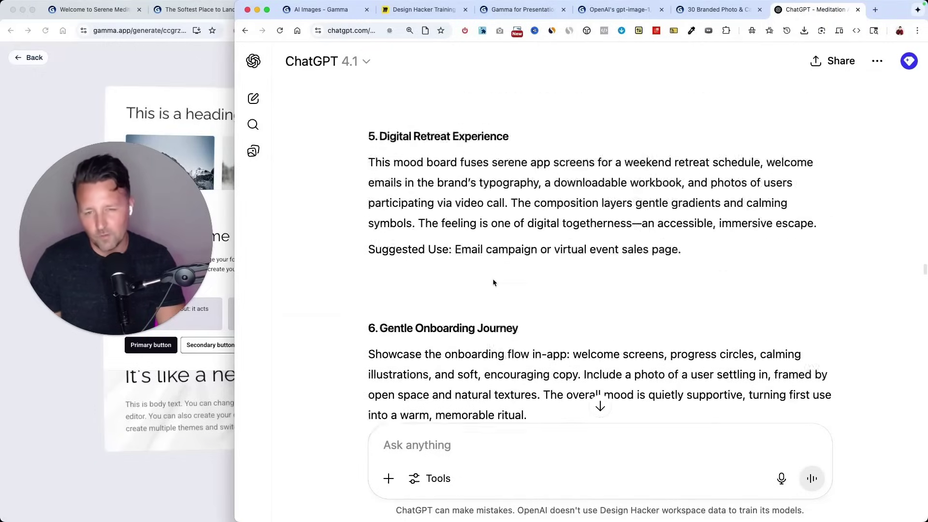
{"action": "scroll", "coordinate": [493, 278], "scroll_direction": "up", "scroll_amount": 5}
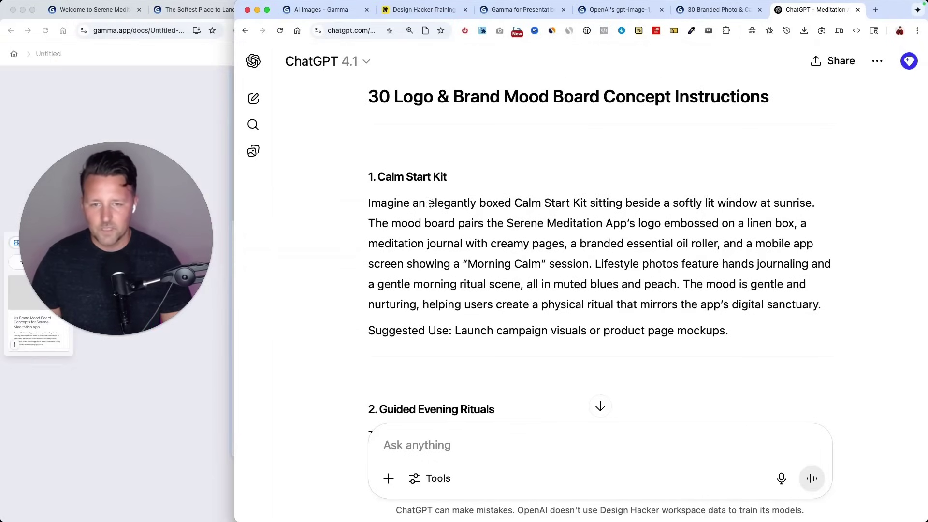
{"action": "scroll", "coordinate": [385, 172], "scroll_direction": "up", "scroll_amount": 1}
{"action": "left_click_drag", "start_coordinate": [378, 177], "coordinate": [468, 179]}
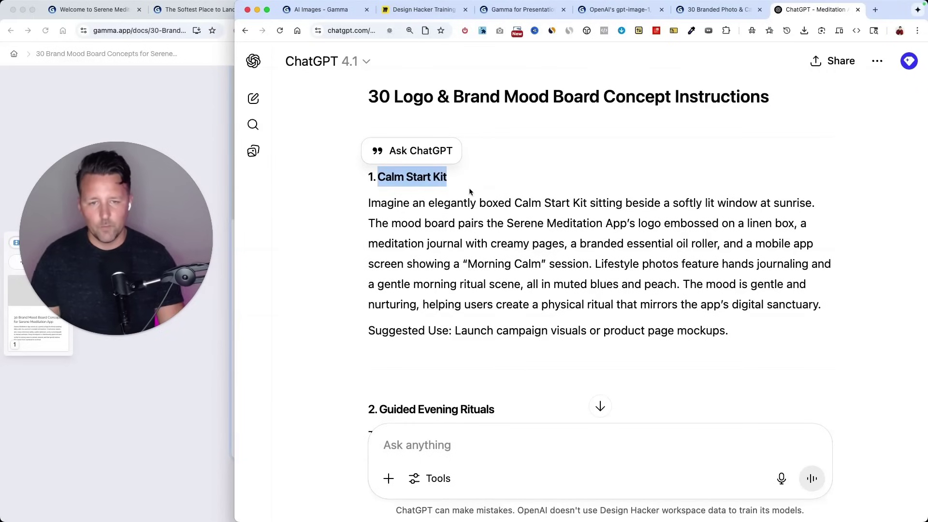
{"action": "left_click", "coordinate": [426, 204]}
{"action": "scroll", "coordinate": [426, 204], "scroll_direction": "down", "scroll_amount": 4}
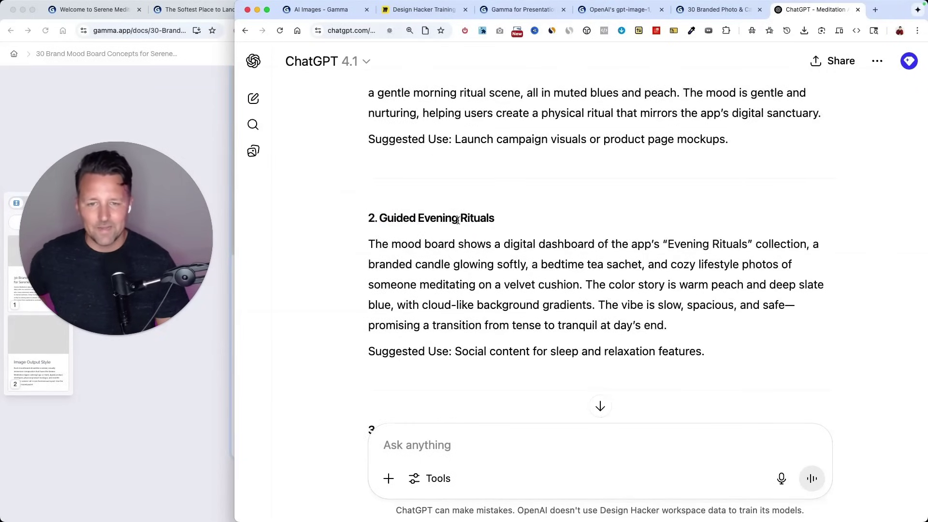
{"action": "scroll", "coordinate": [458, 220], "scroll_direction": "down", "scroll_amount": 3}
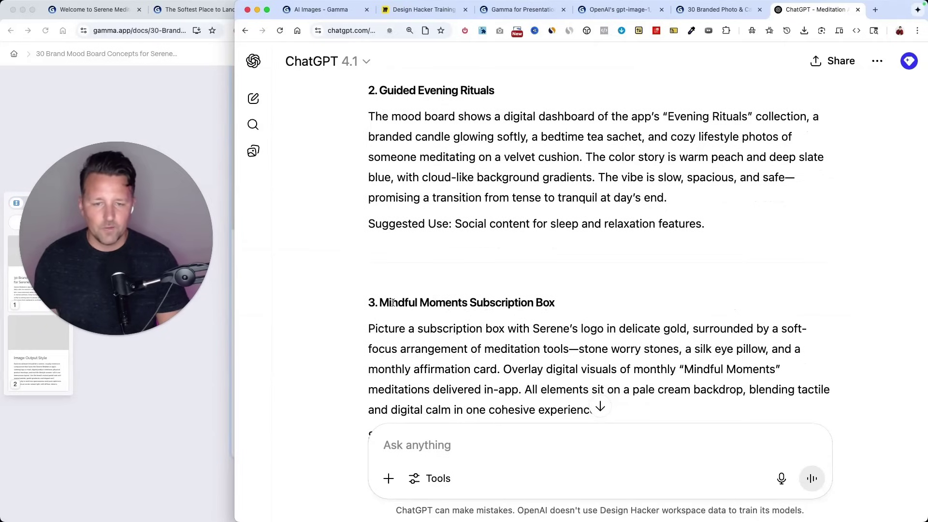
{"action": "left_click_drag", "start_coordinate": [393, 302], "coordinate": [567, 301]}
{"action": "left_click", "coordinate": [566, 301]}
{"action": "scroll", "coordinate": [567, 300], "scroll_direction": "down", "scroll_amount": 3}
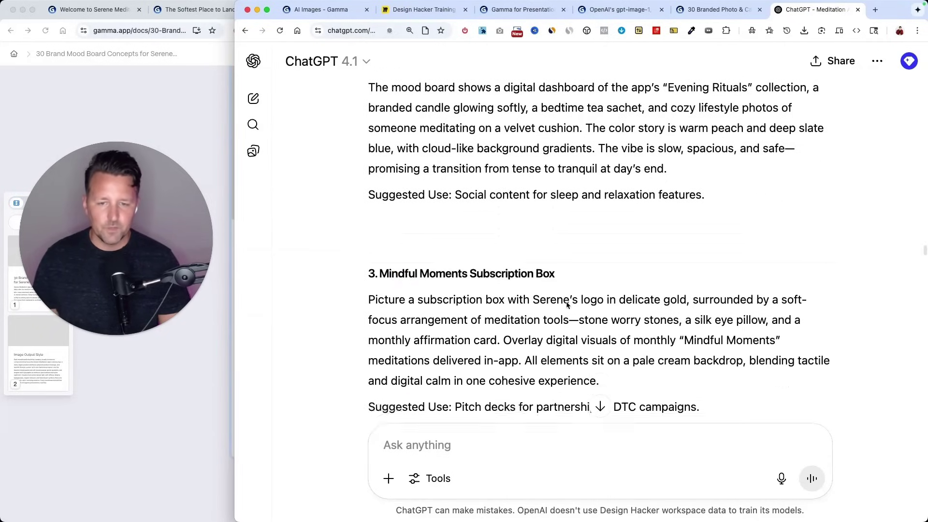
{"action": "left_click_drag", "start_coordinate": [380, 323], "coordinate": [549, 323]}
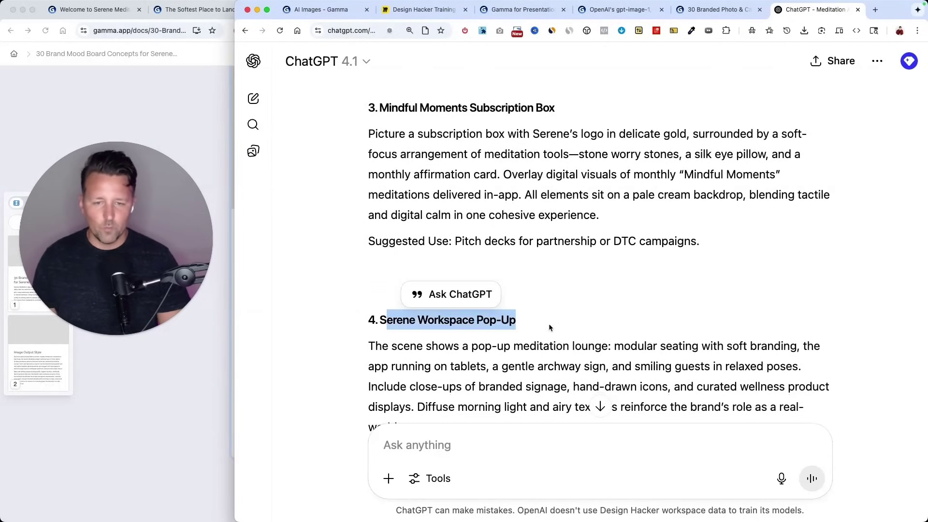
{"action": "left_click", "coordinate": [549, 324]}
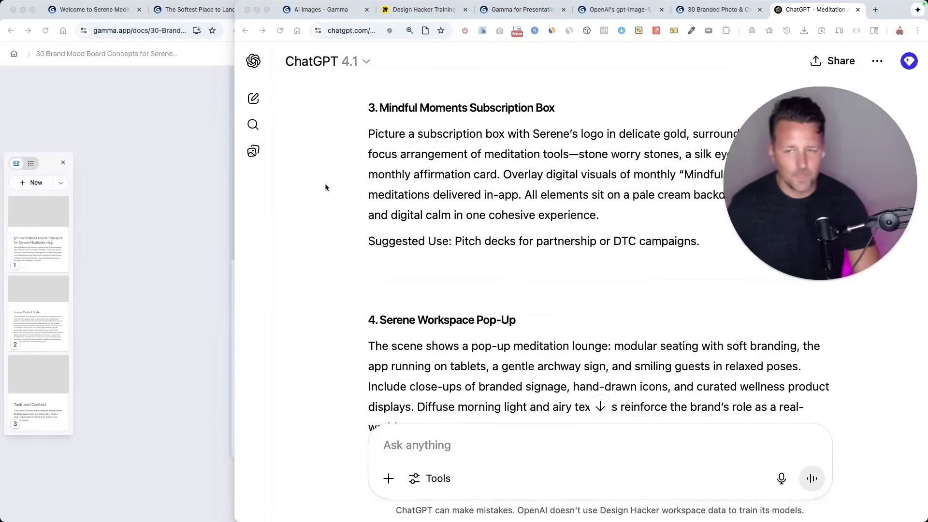
Switch back to the generating Gamma deck, inspect the first card's AI image, and review the cards down to Calm Start Kit.
{"action": "left_click", "coordinate": [178, 182]}
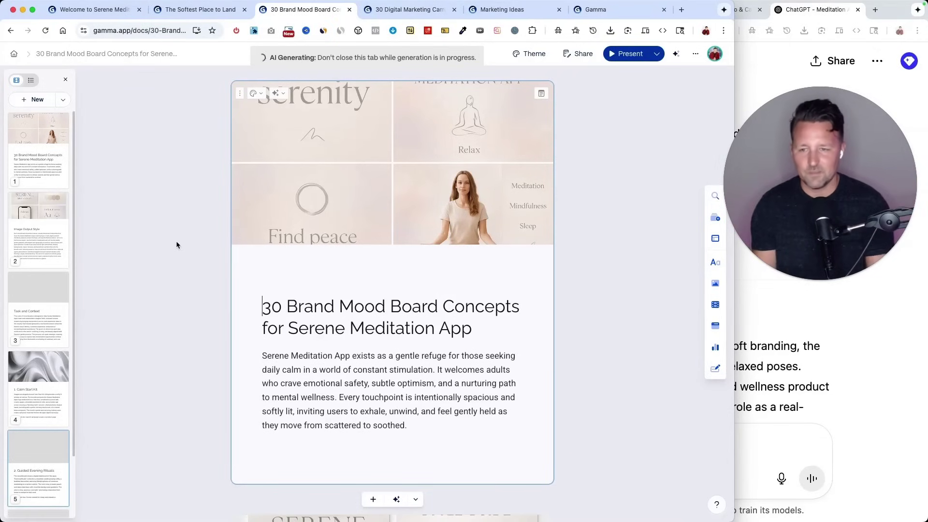
{"action": "double_click", "coordinate": [455, 138]}
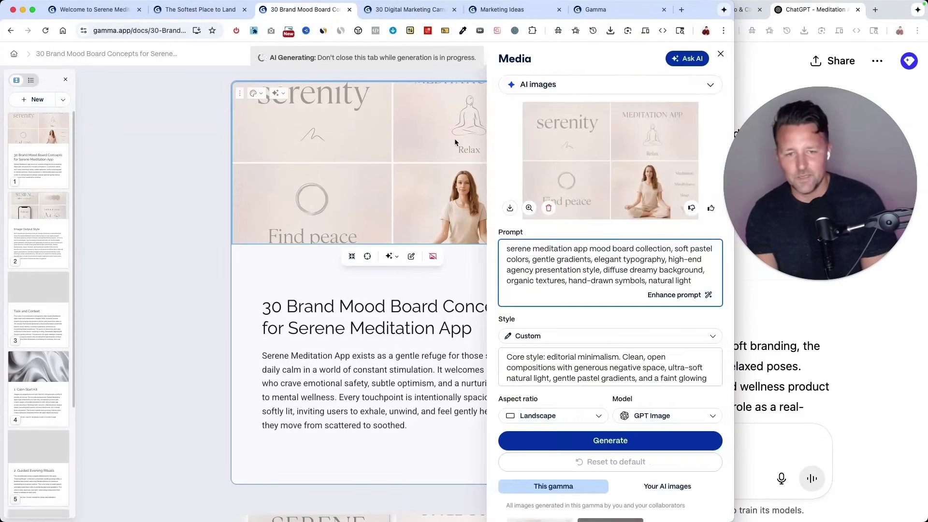
{"action": "left_click", "coordinate": [146, 237]}
{"action": "scroll", "coordinate": [146, 237], "scroll_direction": "down", "scroll_amount": 7}
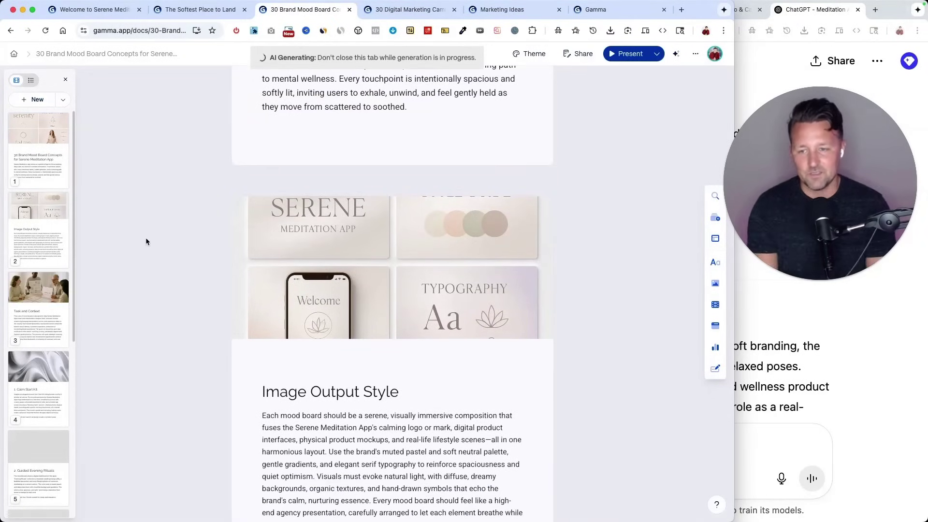
{"action": "scroll", "coordinate": [146, 237], "scroll_direction": "down", "scroll_amount": 1}
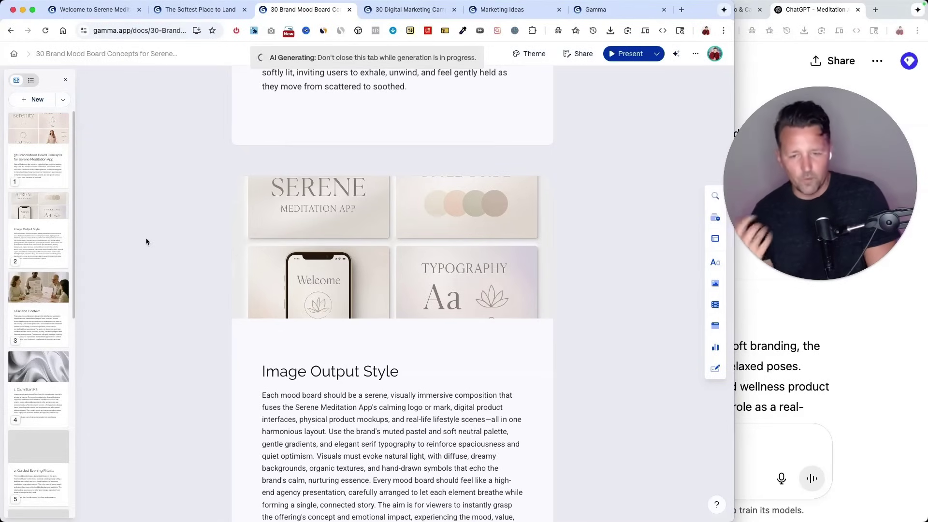
{"action": "scroll", "coordinate": [146, 236], "scroll_direction": "down", "scroll_amount": 10}
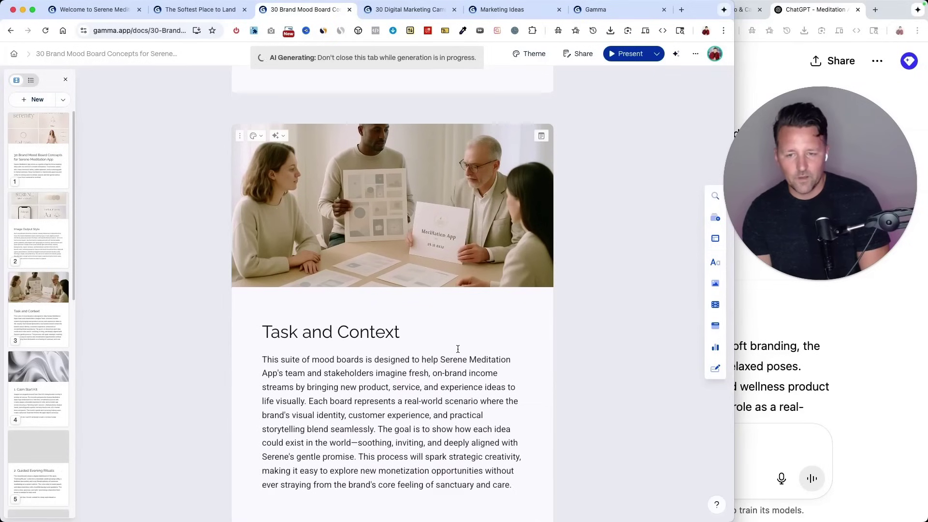
{"action": "scroll", "coordinate": [458, 349], "scroll_direction": "down", "scroll_amount": 13}
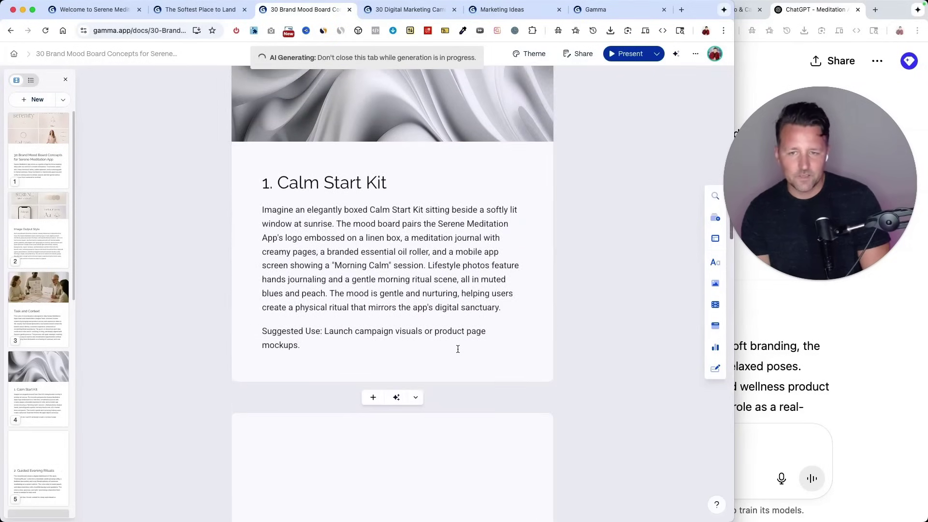
Review the generated mood board cards from Calm Start Kit through Mindful Moments Subscription Box.
{"action": "scroll", "coordinate": [458, 349], "scroll_direction": "up", "scroll_amount": 5}
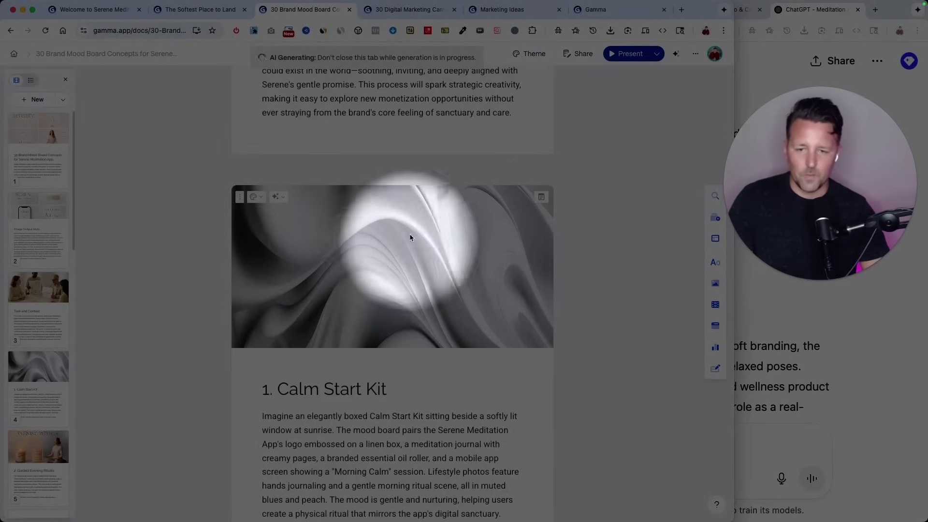
{"action": "scroll", "coordinate": [326, 240], "scroll_direction": "down", "scroll_amount": 10}
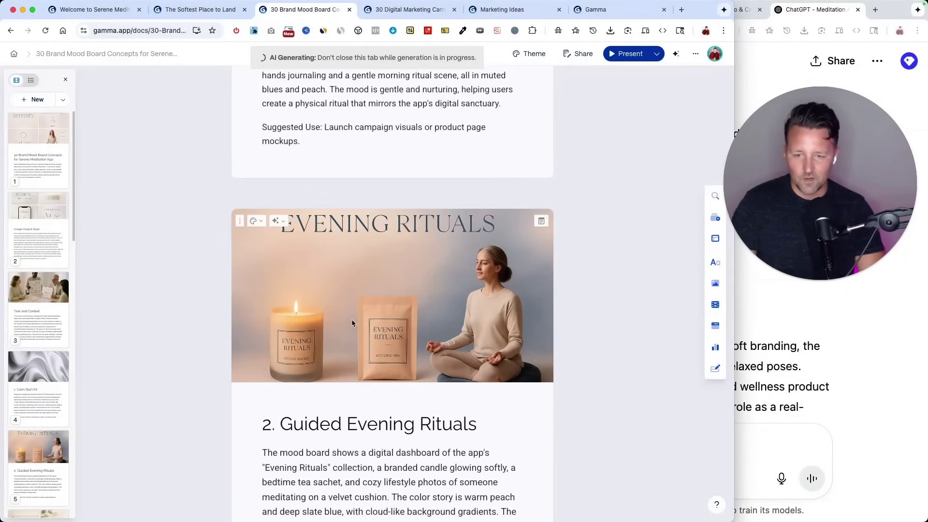
{"action": "scroll", "coordinate": [202, 382], "scroll_direction": "down", "scroll_amount": 2}
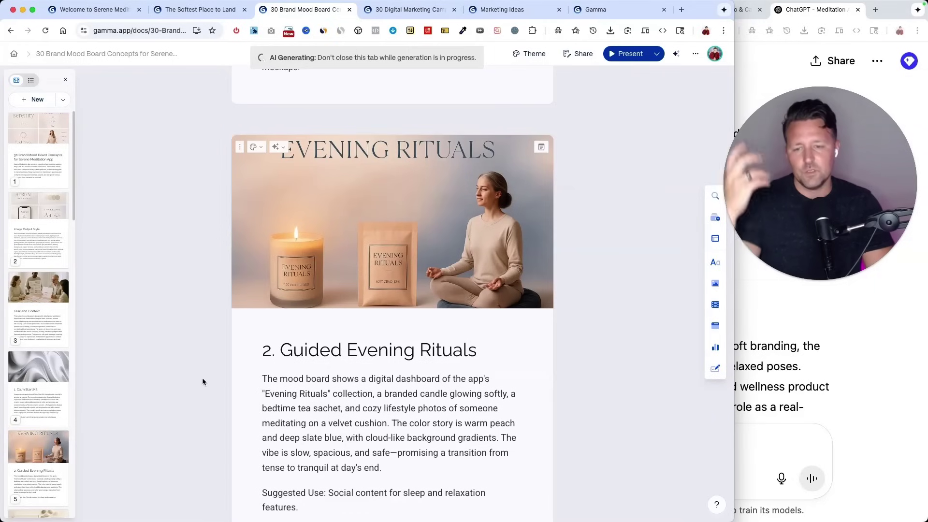
{"action": "scroll", "coordinate": [228, 339], "scroll_direction": "down", "scroll_amount": 8}
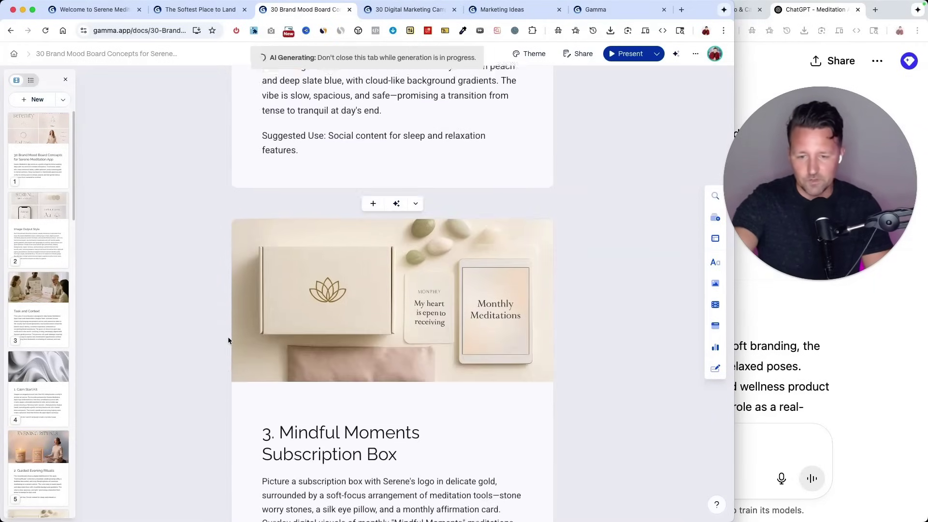
{"action": "scroll", "coordinate": [228, 336], "scroll_direction": "down", "scroll_amount": 2}
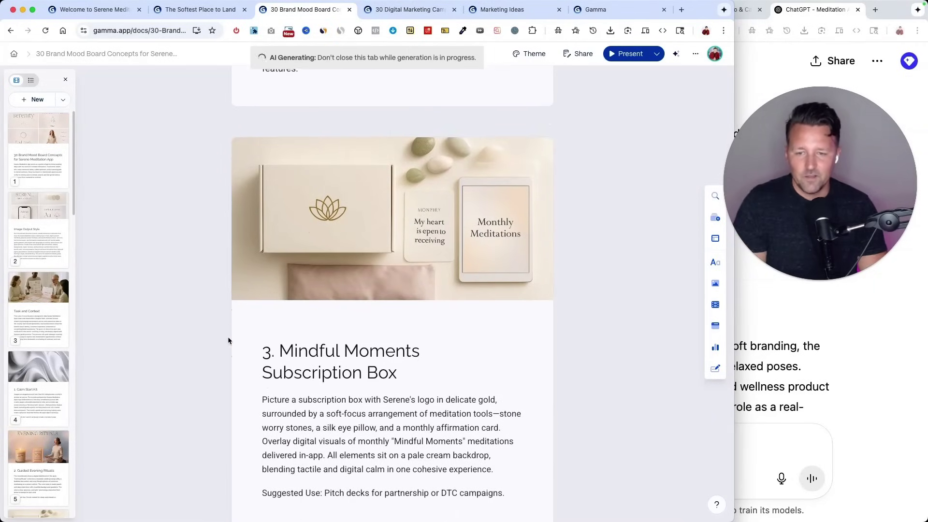
{"action": "key", "text": "F1"}
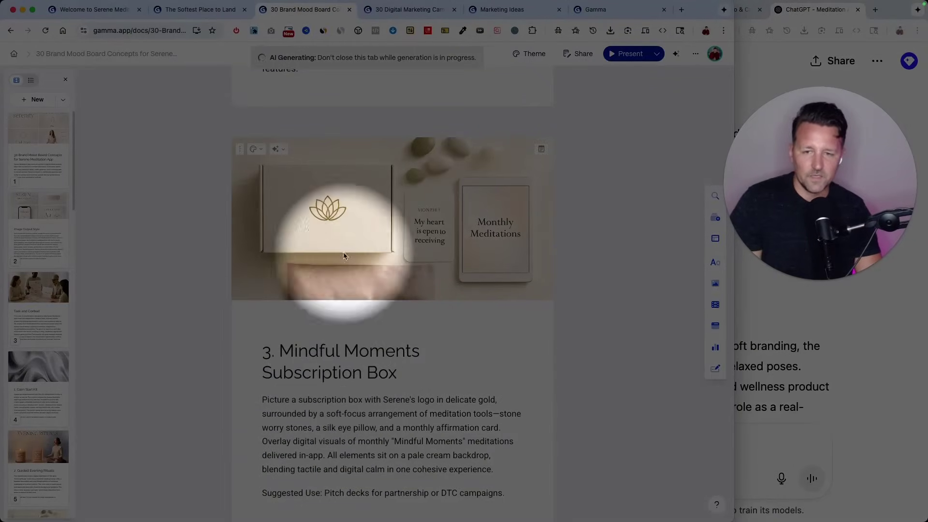
{"action": "key", "text": "F1"}
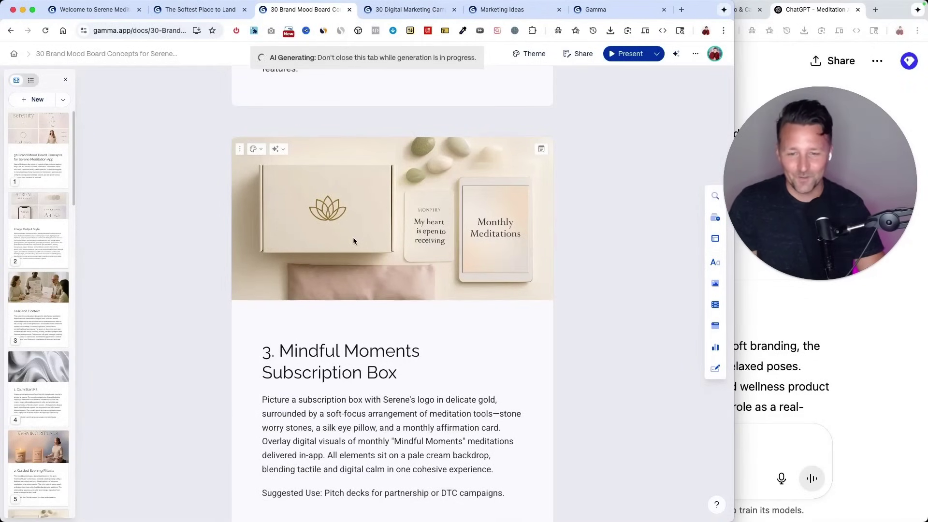
Open the Mindful Moments Subscription Box image's AI settings, view the image enlarged, and close both views.
{"action": "double_click", "coordinate": [353, 239]}
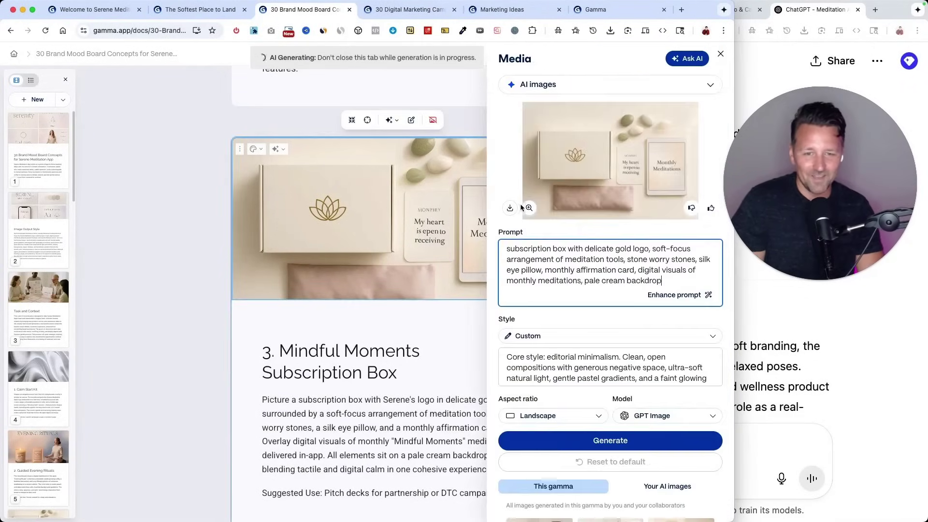
{"action": "left_click", "coordinate": [529, 208]}
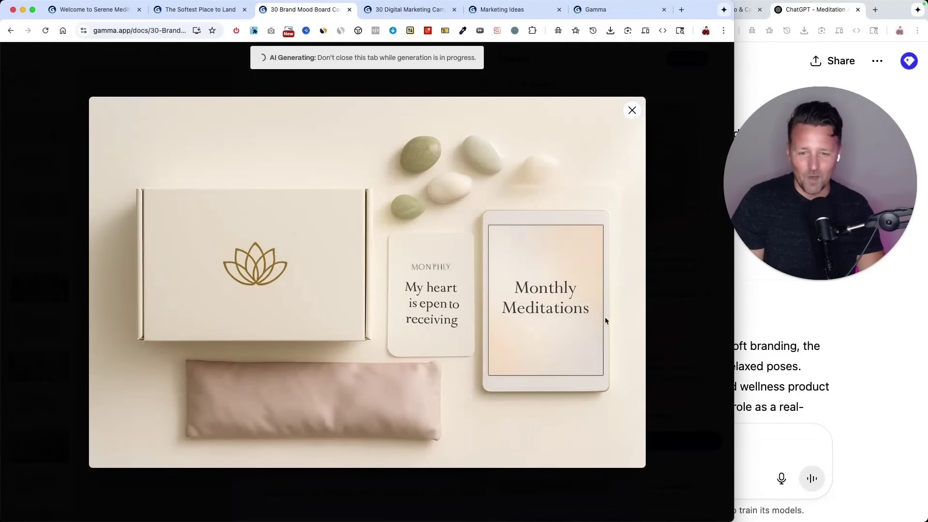
{"action": "left_click", "coordinate": [175, 80]}
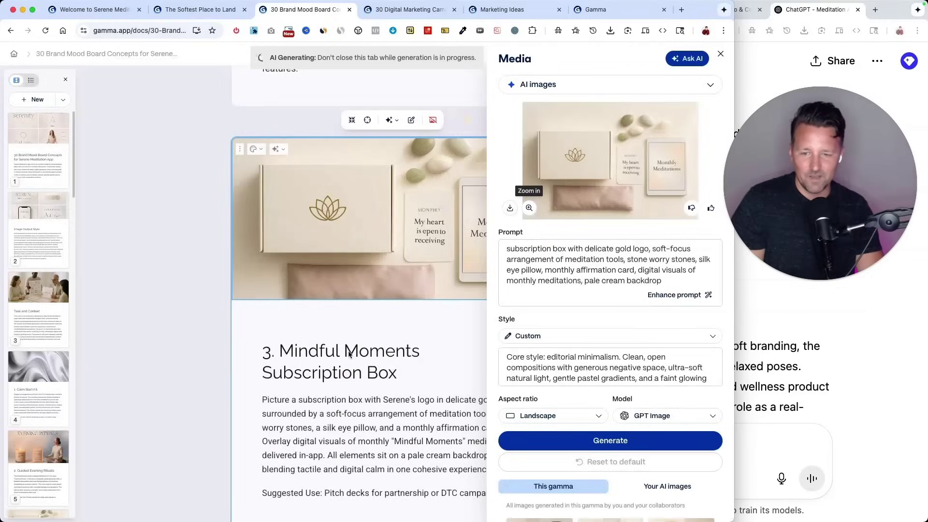
{"action": "key", "text": "Escape"}
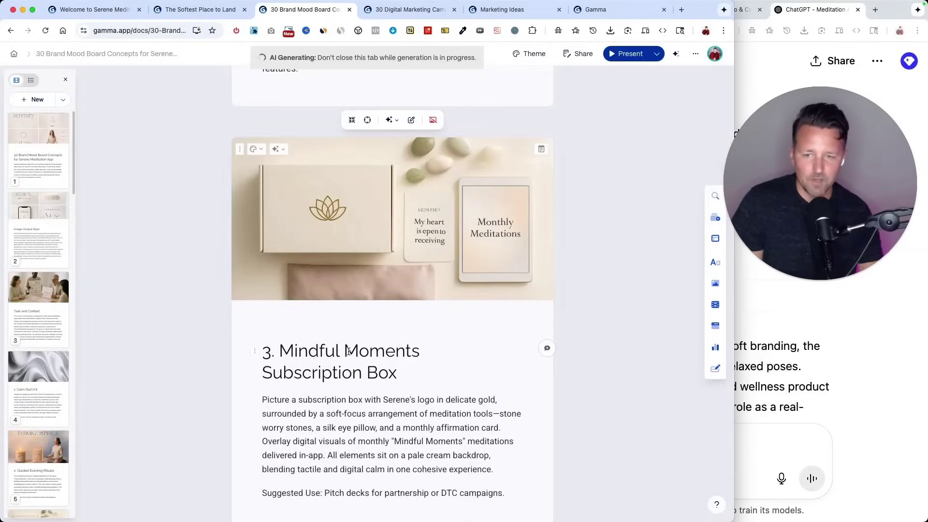
Review the following mood board cards from Mindful Moments Subscription Box through Seasonal Meditation Kits.
{"action": "scroll", "coordinate": [159, 308], "scroll_direction": "down", "scroll_amount": 10}
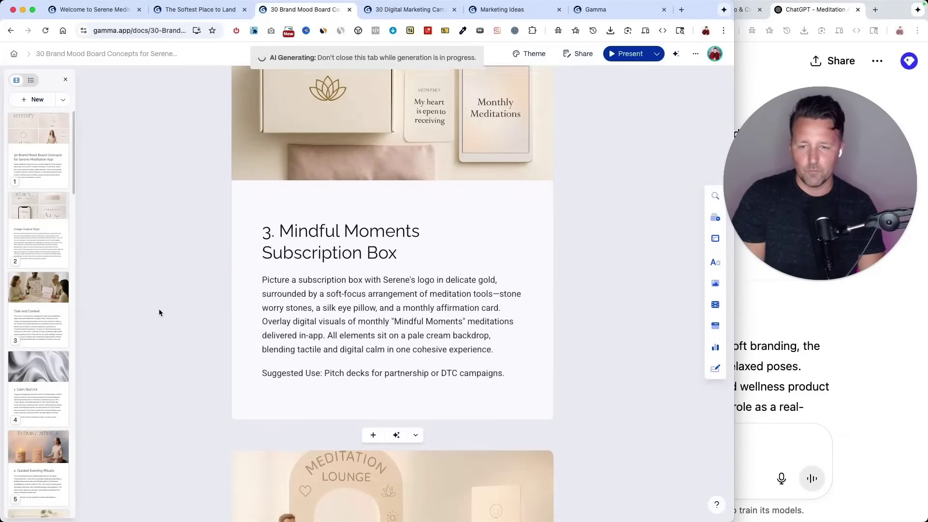
{"action": "scroll", "coordinate": [159, 313], "scroll_direction": "down", "scroll_amount": 5}
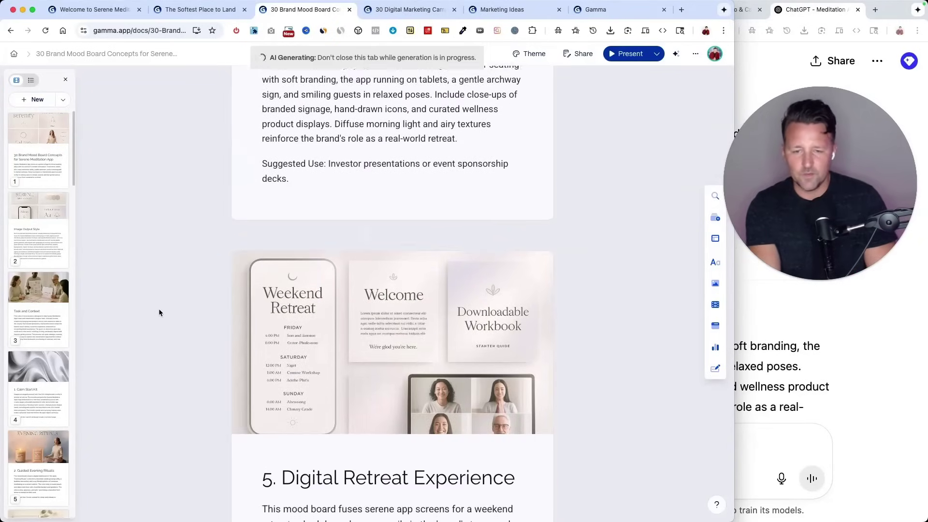
{"action": "scroll", "coordinate": [582, 321], "scroll_direction": "down", "scroll_amount": 10}
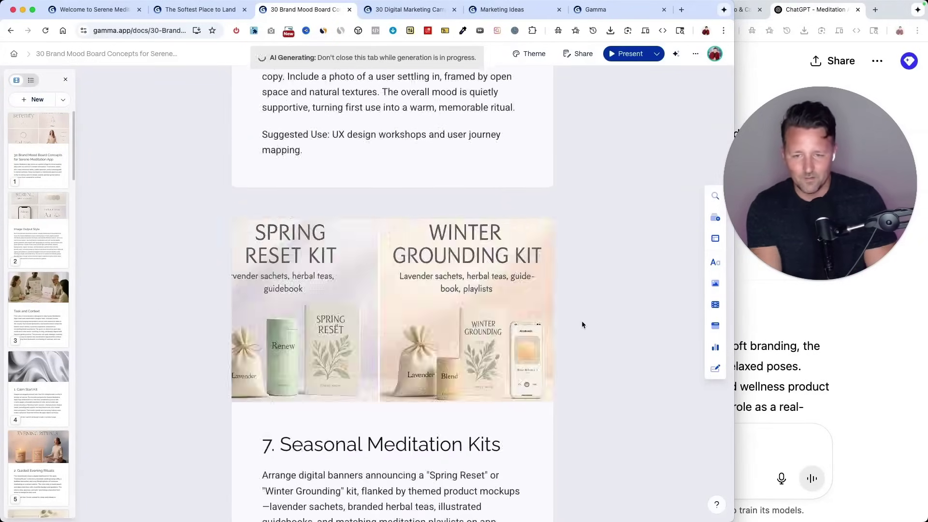
{"action": "scroll", "coordinate": [254, 332], "scroll_direction": "down", "scroll_amount": 3}
{"action": "scroll", "coordinate": [255, 334], "scroll_direction": "down", "scroll_amount": 8}
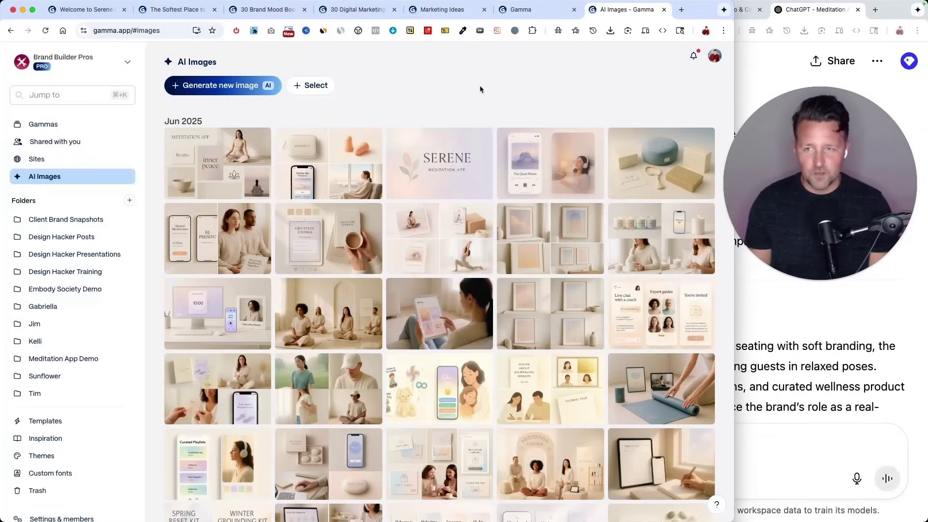
Browse the recent pictures in the AI Images library and check the gift card collage's prompt and style settings.
{"action": "scroll", "coordinate": [480, 85], "scroll_direction": "down", "scroll_amount": 1}
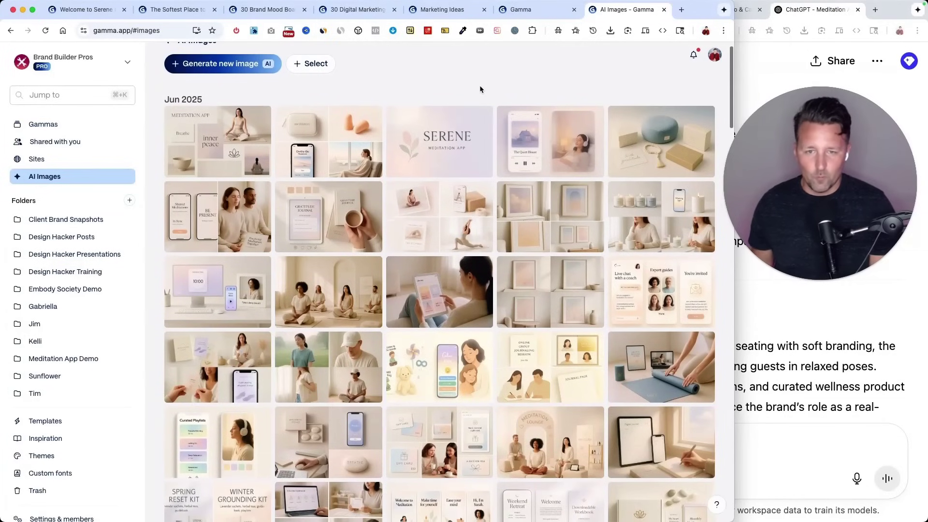
{"action": "scroll", "coordinate": [480, 89], "scroll_direction": "down", "scroll_amount": 1}
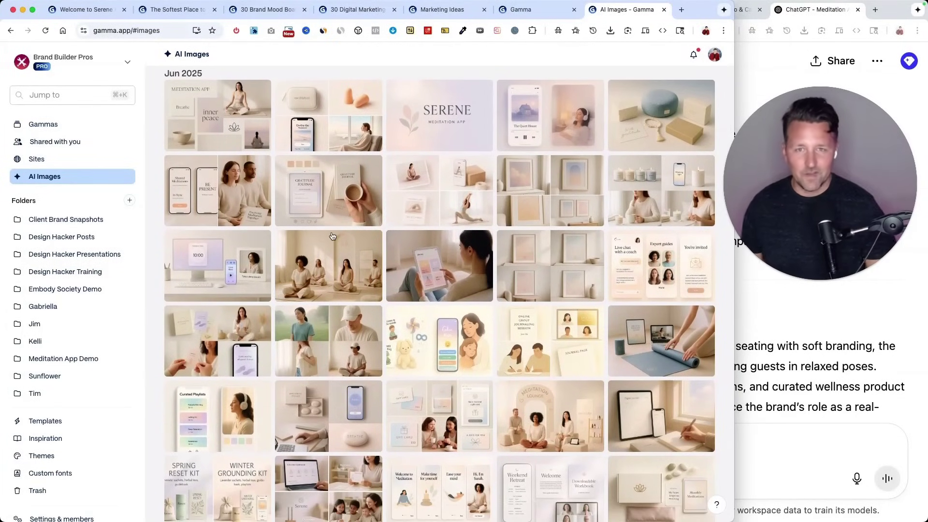
{"action": "scroll", "coordinate": [333, 236], "scroll_direction": "down", "scroll_amount": 10}
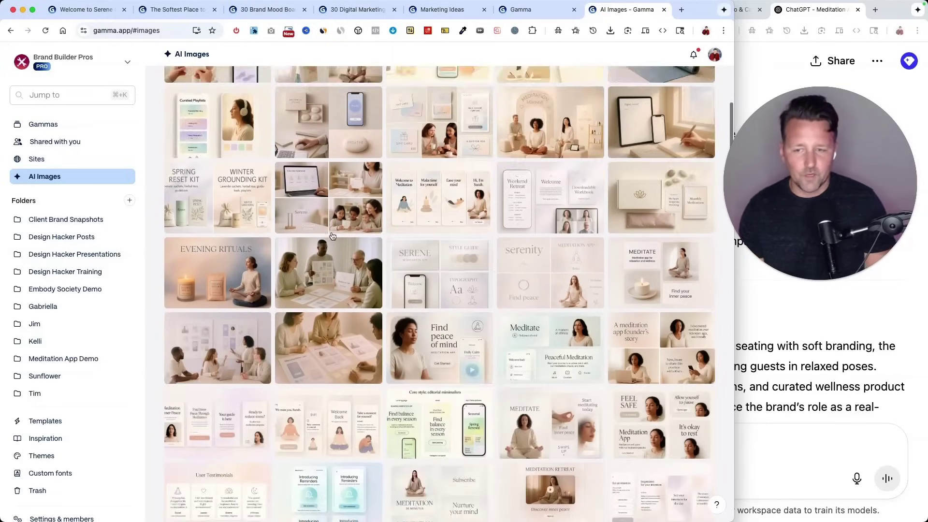
{"action": "scroll", "coordinate": [412, 200], "scroll_direction": "down", "scroll_amount": 3}
{"action": "scroll", "coordinate": [338, 242], "scroll_direction": "up", "scroll_amount": 8}
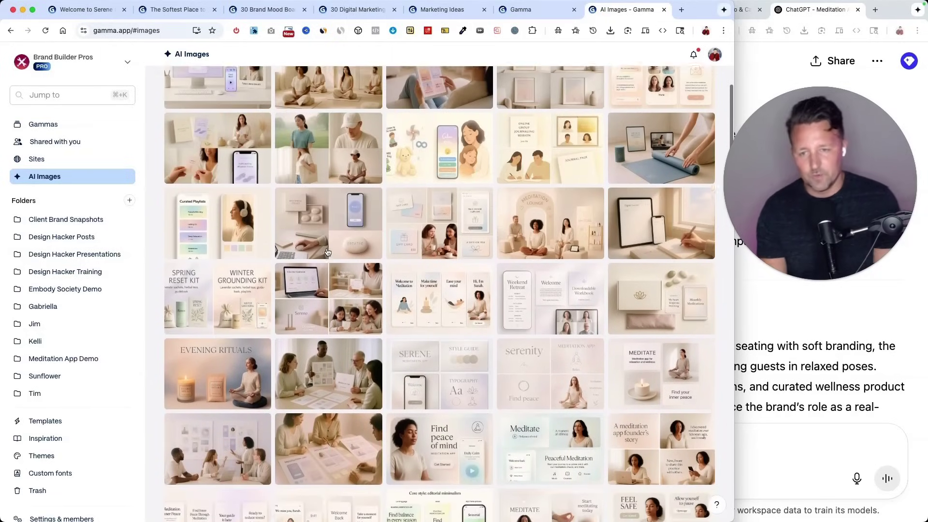
{"action": "left_click", "coordinate": [450, 248]}
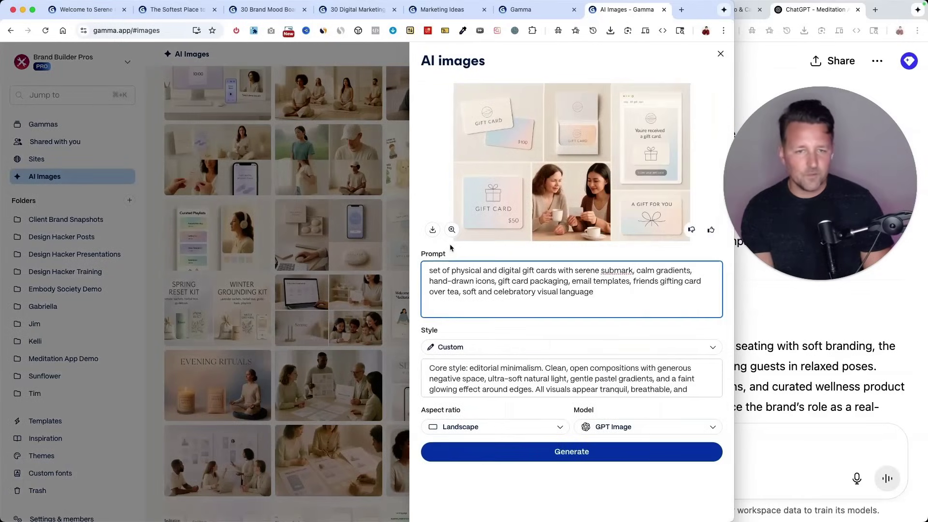
{"action": "key", "text": "Escape"}
Look through the older meditation images and gradient backgrounds in the AI Images library, and return towards the newest ones.
{"action": "scroll", "coordinate": [364, 285], "scroll_direction": "down", "scroll_amount": 10}
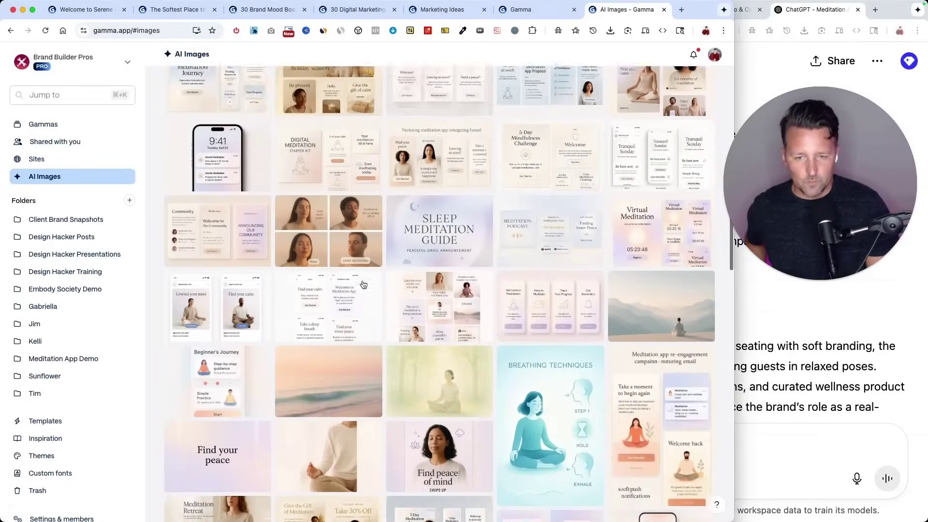
{"action": "scroll", "coordinate": [364, 285], "scroll_direction": "down", "scroll_amount": 15}
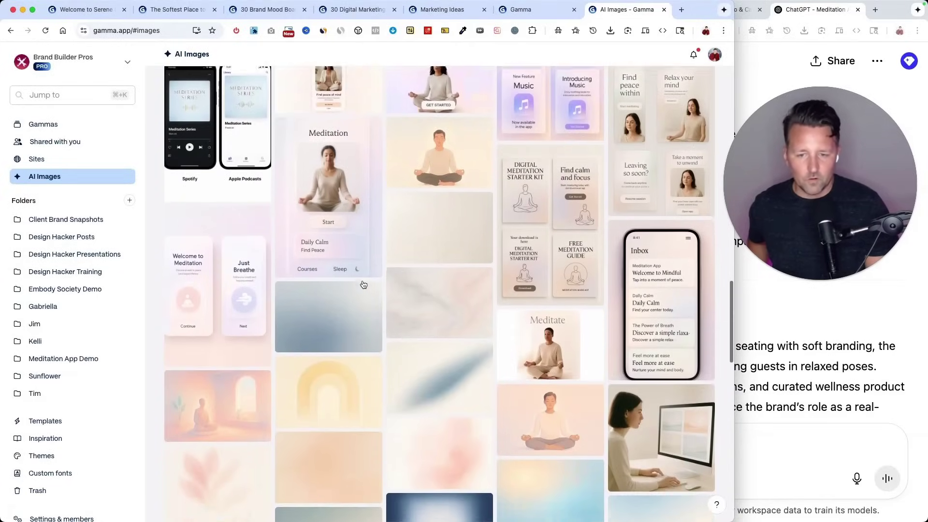
{"action": "scroll", "coordinate": [364, 284], "scroll_direction": "down", "scroll_amount": 3}
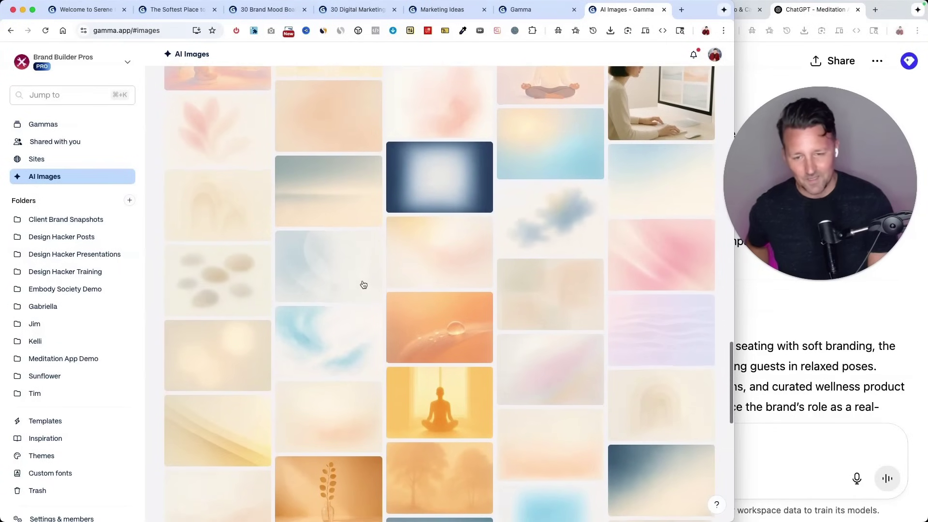
{"action": "scroll", "coordinate": [364, 284], "scroll_direction": "up", "scroll_amount": 9}
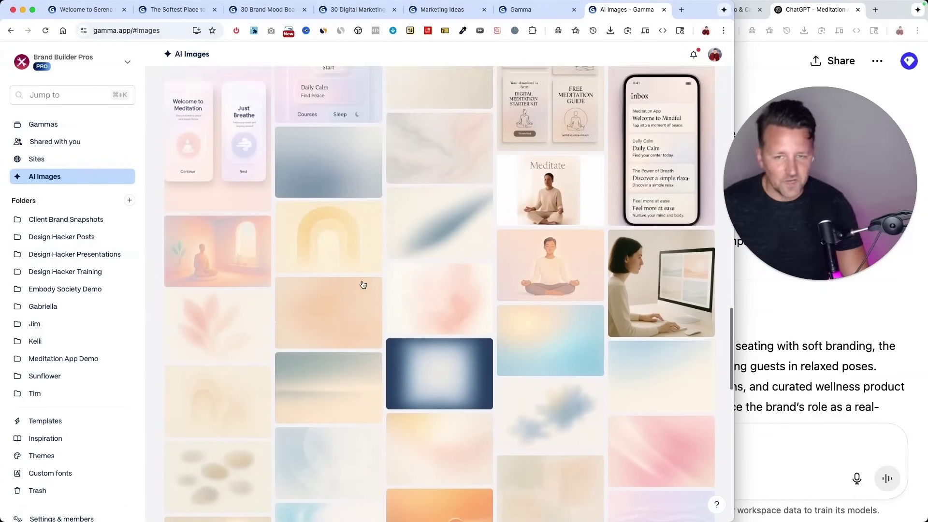
{"action": "scroll", "coordinate": [363, 285], "scroll_direction": "up", "scroll_amount": 10}
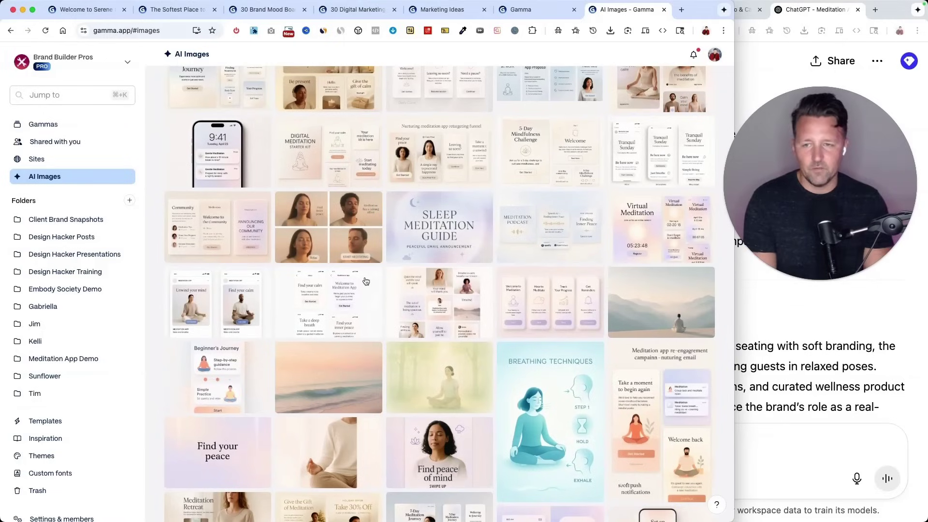
{"action": "scroll", "coordinate": [366, 281], "scroll_direction": "up", "scroll_amount": 15}
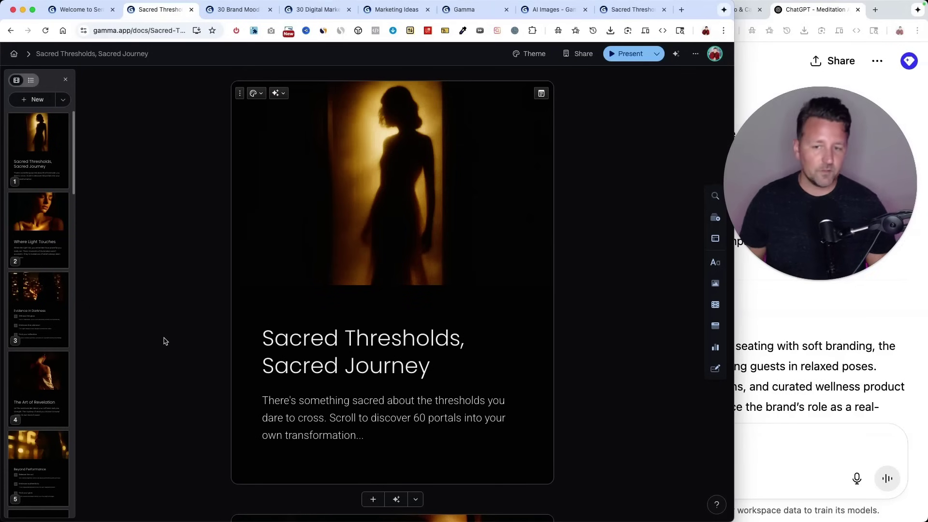
Review the opening cards of the Sacred Thresholds, Sacred Journey deck for their dark, gold-lit image style.
{"action": "scroll", "coordinate": [164, 341], "scroll_direction": "down", "scroll_amount": 15}
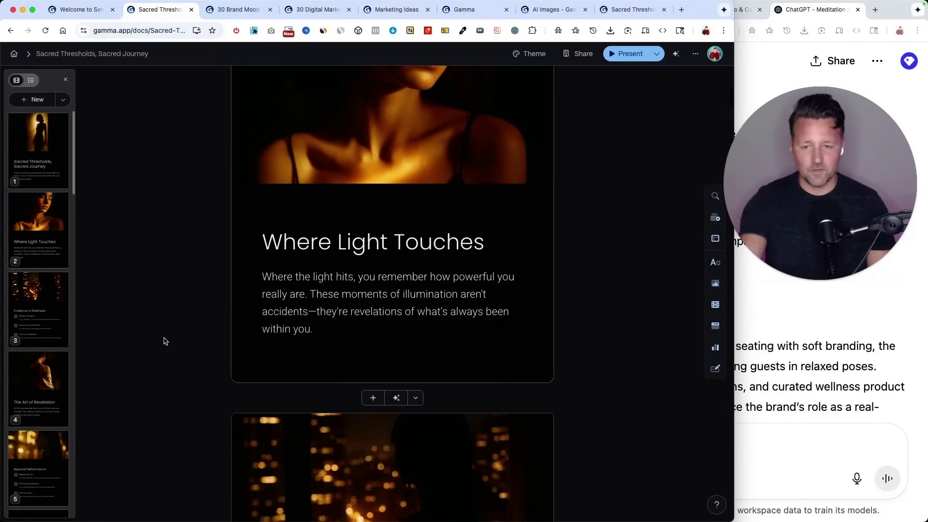
{"action": "scroll", "coordinate": [163, 341], "scroll_direction": "down", "scroll_amount": 3}
{"action": "scroll", "coordinate": [164, 341], "scroll_direction": "up", "scroll_amount": 15}
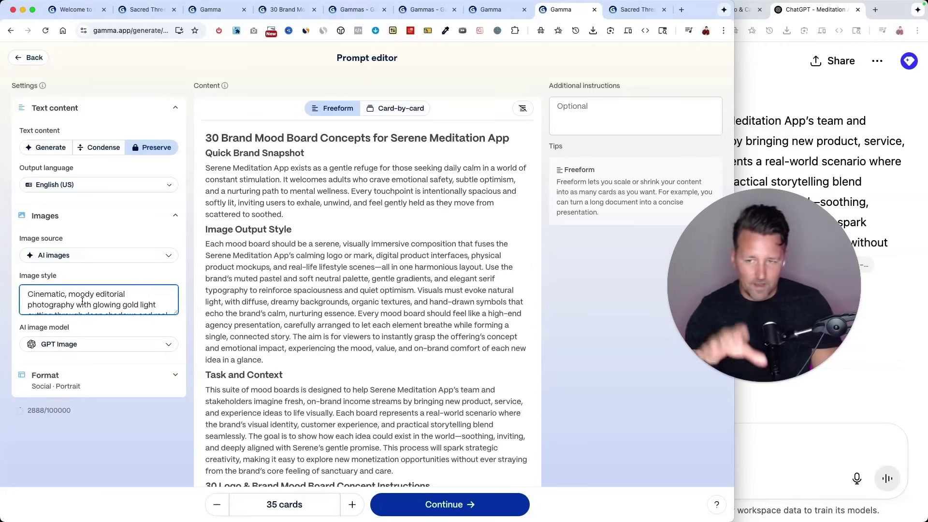
Check the mood board content in the prompt editor and highlight the cinematic, moody editorial image style description.
{"action": "left_click", "coordinate": [315, 173]}
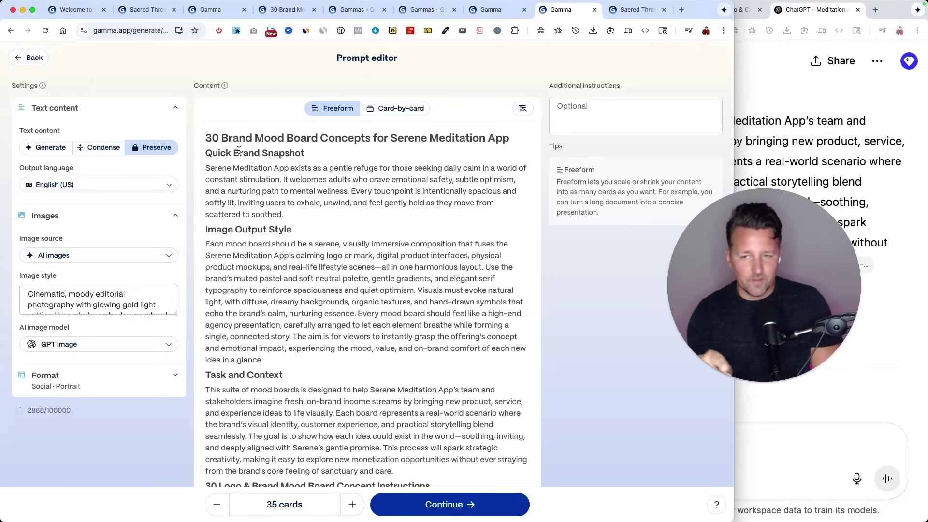
{"action": "left_click_drag", "start_coordinate": [209, 137], "coordinate": [349, 268]}
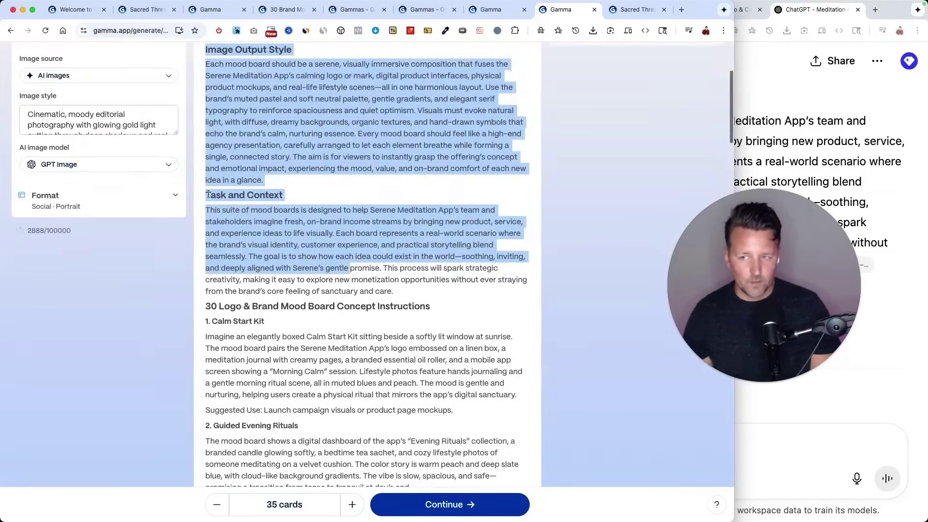
{"action": "triple_click", "coordinate": [92, 114]}
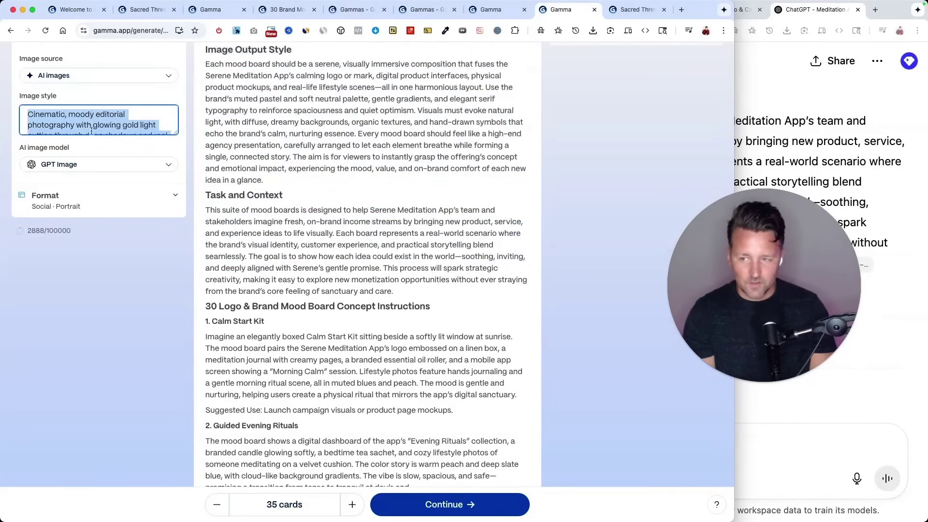
Continue with the 35-card mood board to theme selection, apply the Pearl theme and generate the cinematic-style deck.
{"action": "left_click", "coordinate": [457, 504]}
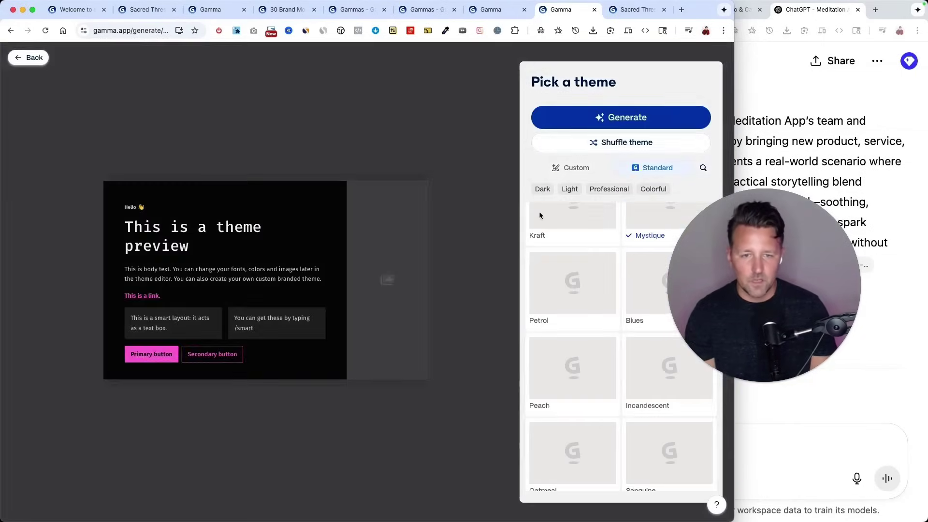
{"action": "scroll", "coordinate": [564, 251], "scroll_direction": "up", "scroll_amount": 10}
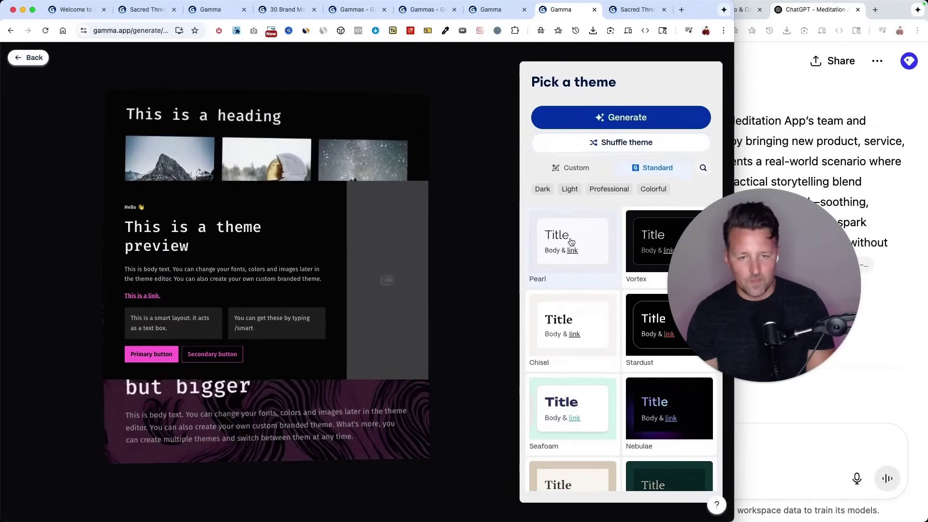
{"action": "left_click", "coordinate": [561, 237]}
{"action": "left_click", "coordinate": [626, 119]}
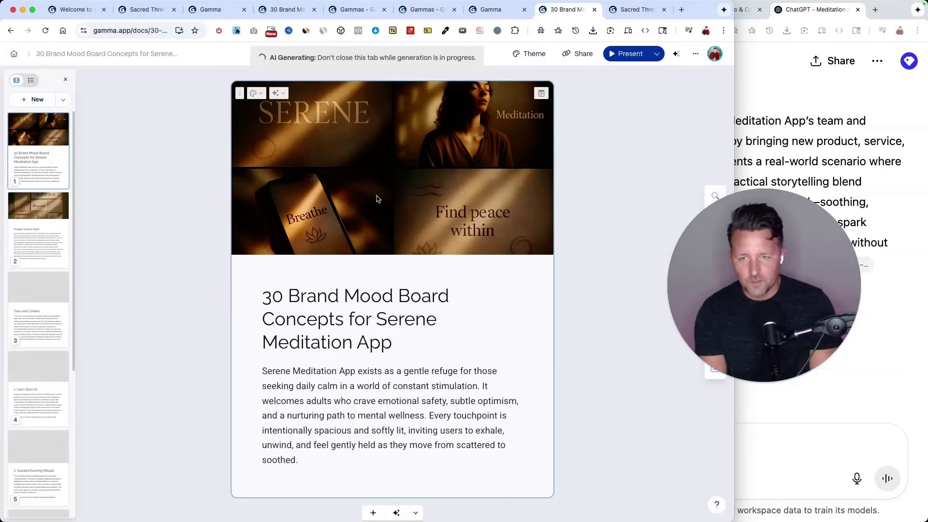
Inspect the title card's four-panel cinematic image at enlarged size, and return to the deck.
{"action": "left_click", "coordinate": [475, 211]}
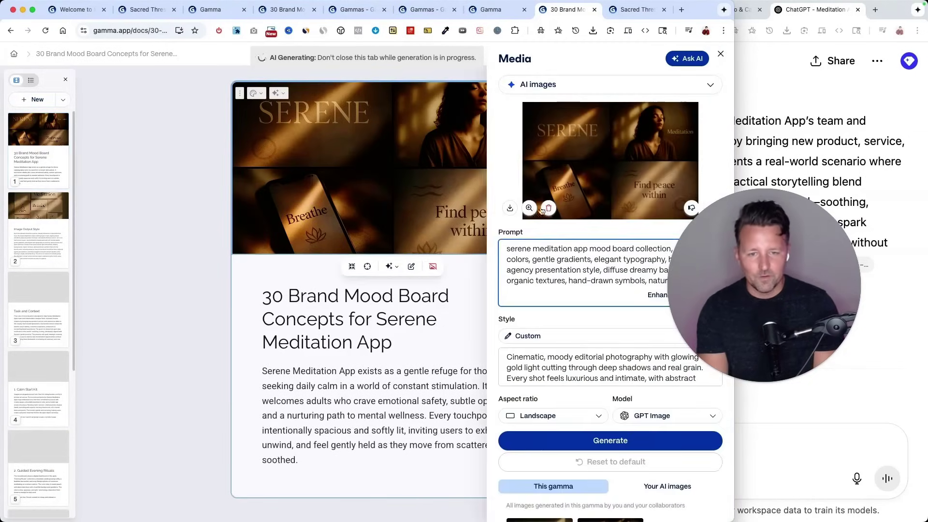
{"action": "left_click", "coordinate": [530, 209]}
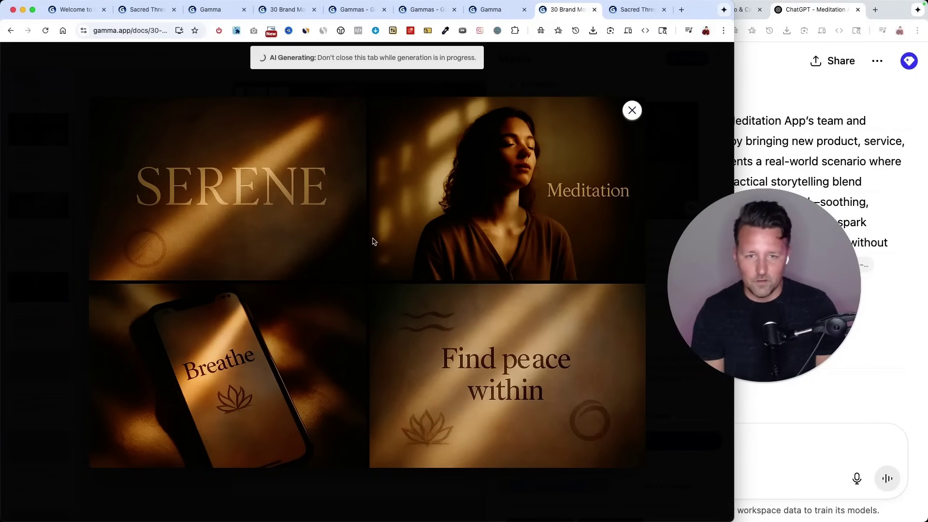
{"action": "key", "text": "Escape"}
{"action": "left_click", "coordinate": [164, 244]}
Review the cinematic images on the Image Output Style, Task and Context, and Calm Start Kit cards.
{"action": "scroll", "coordinate": [164, 244], "scroll_direction": "down", "scroll_amount": 5}
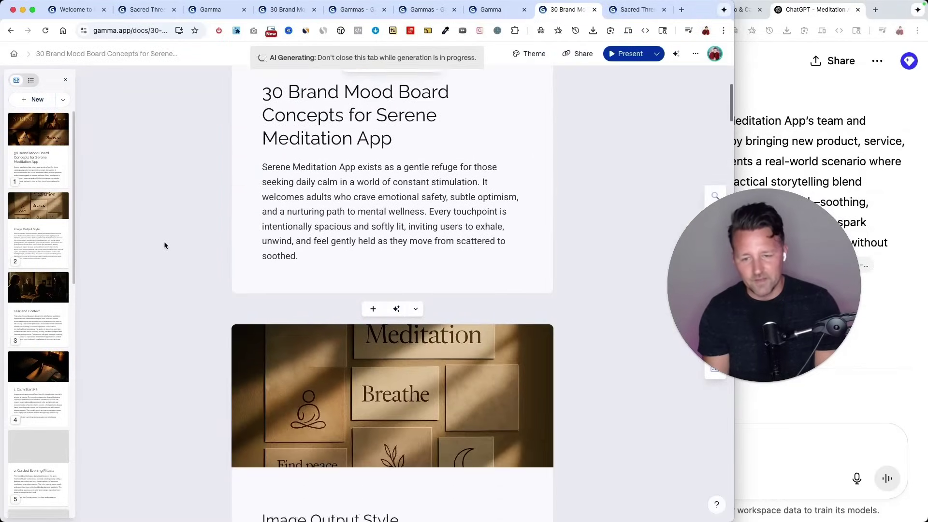
{"action": "scroll", "coordinate": [164, 243], "scroll_direction": "down", "scroll_amount": 10}
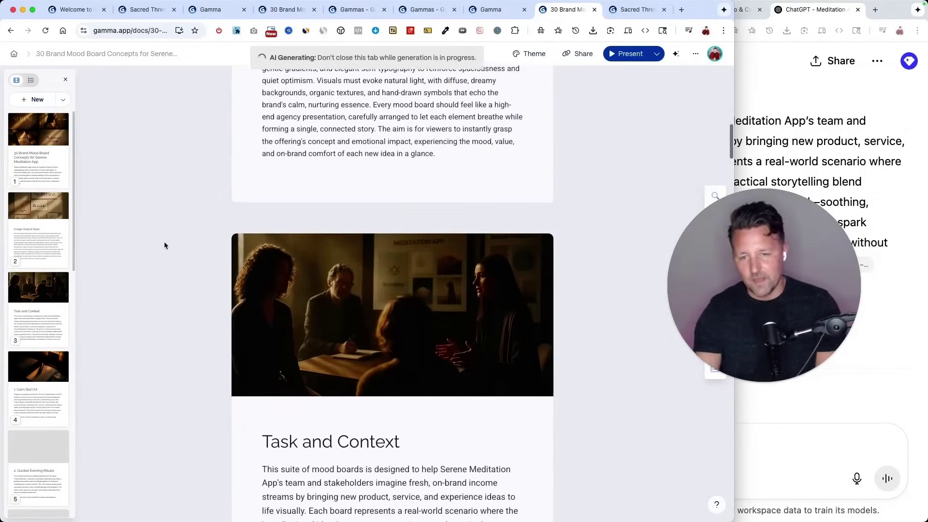
{"action": "scroll", "coordinate": [164, 242], "scroll_direction": "down", "scroll_amount": 3}
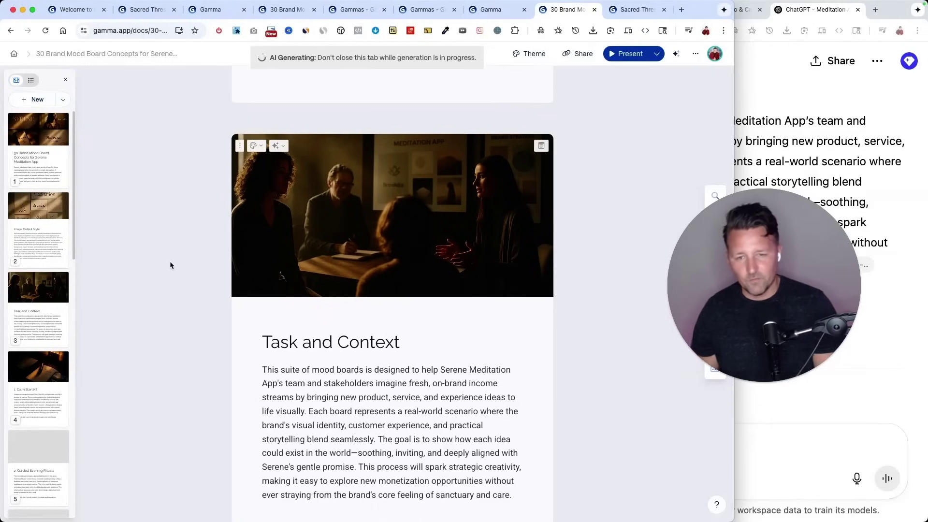
{"action": "scroll", "coordinate": [170, 262], "scroll_direction": "down", "scroll_amount": 8}
{"action": "scroll", "coordinate": [170, 264], "scroll_direction": "down", "scroll_amount": 3}
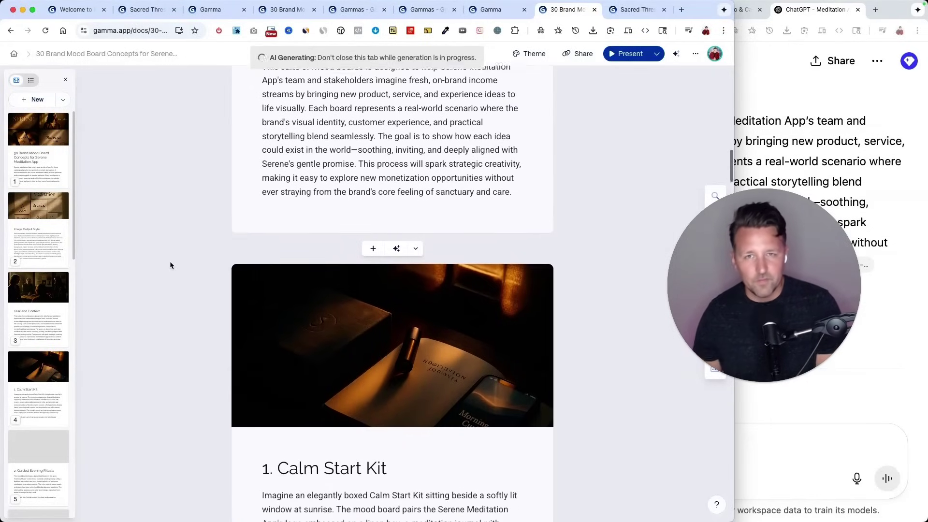
{"action": "scroll", "coordinate": [171, 265], "scroll_direction": "down", "scroll_amount": 5}
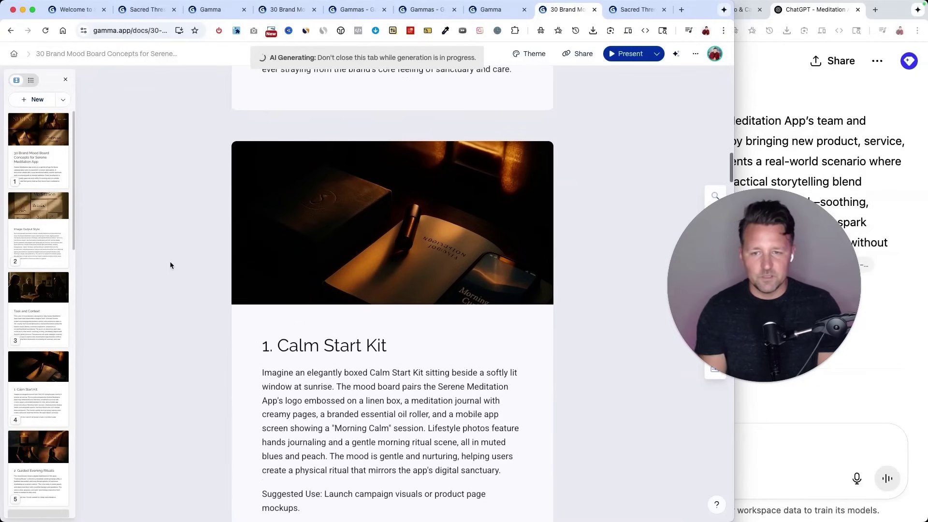
{"action": "scroll", "coordinate": [169, 263], "scroll_direction": "down", "scroll_amount": 5}
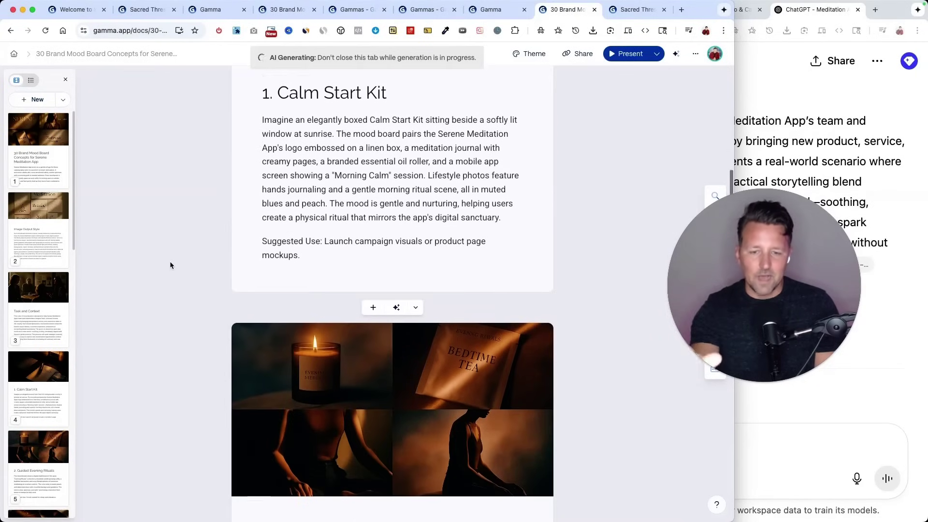
Inspect the Guided Evening Rituals card's image at enlarged size, and close its image settings.
{"action": "left_click", "coordinate": [355, 327]}
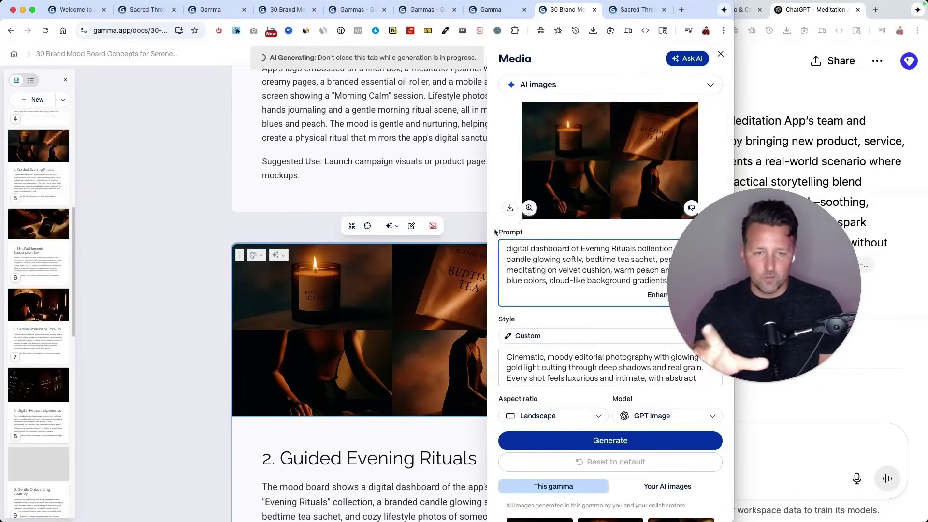
{"action": "left_click", "coordinate": [529, 209]}
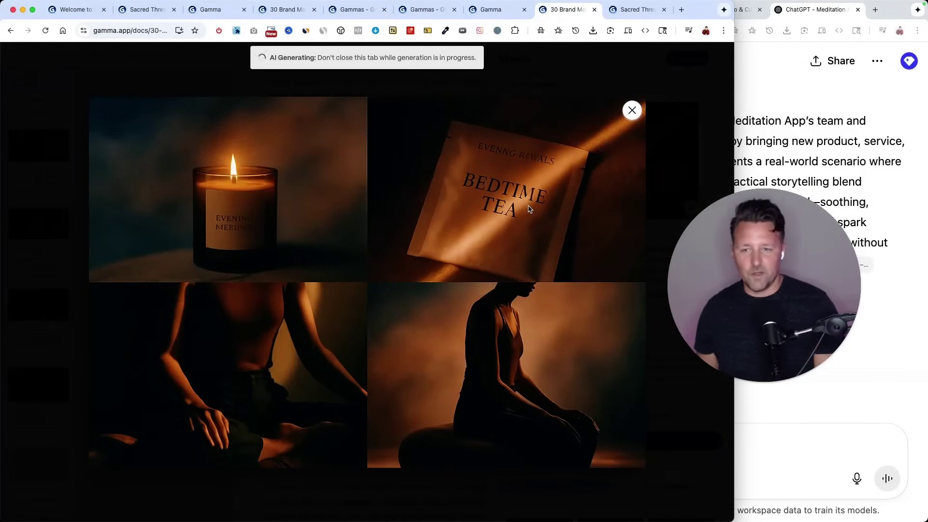
{"action": "left_click", "coordinate": [44, 274]}
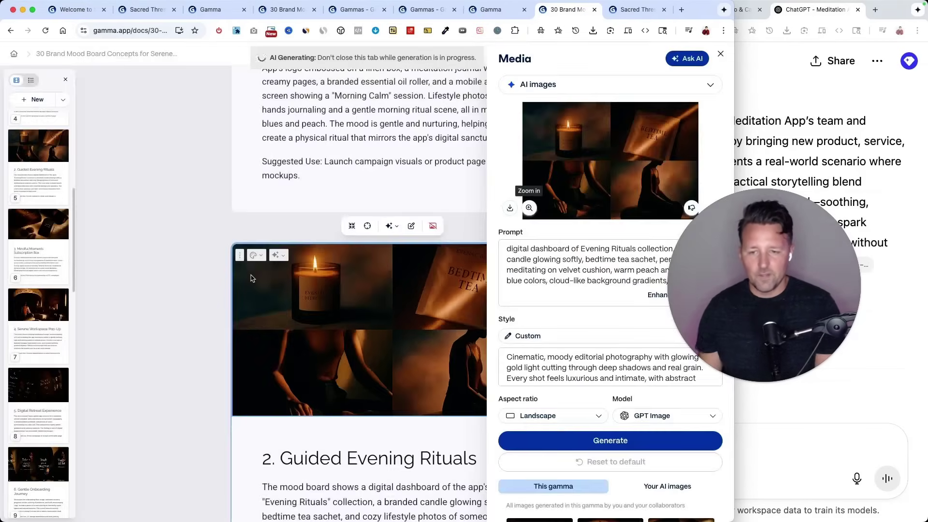
{"action": "left_click", "coordinate": [198, 309]}
Check the image and its generation prompt on the Mindful Moments Subscription Box card, and close the image settings.
{"action": "scroll", "coordinate": [199, 308], "scroll_direction": "down", "scroll_amount": 15}
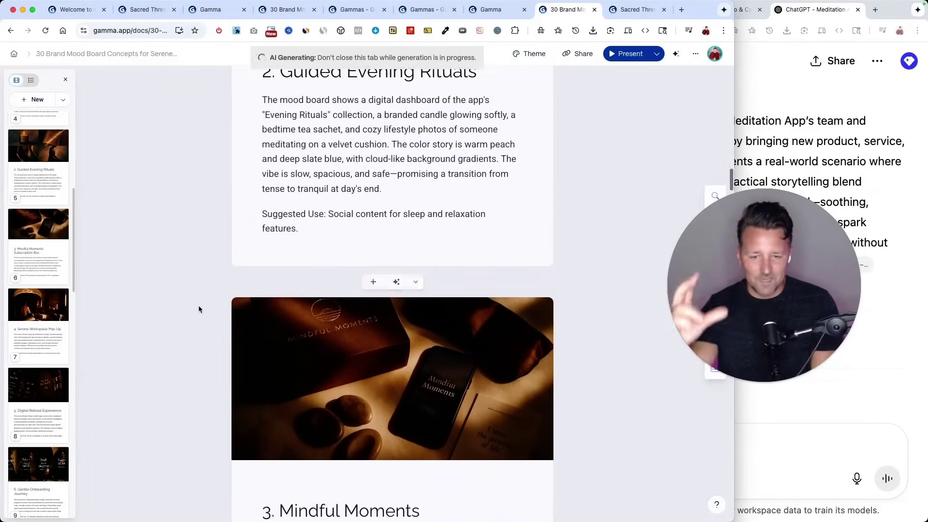
{"action": "left_click", "coordinate": [380, 207]}
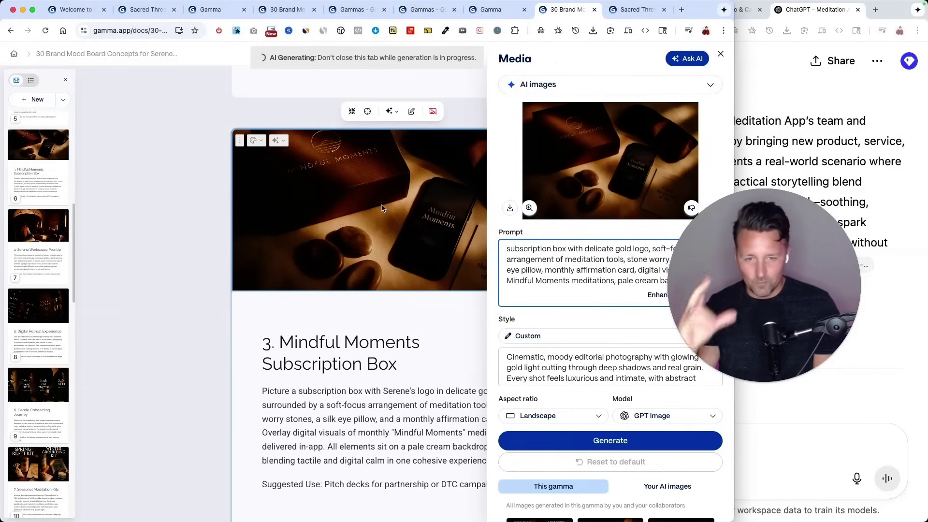
{"action": "left_click", "coordinate": [176, 272]}
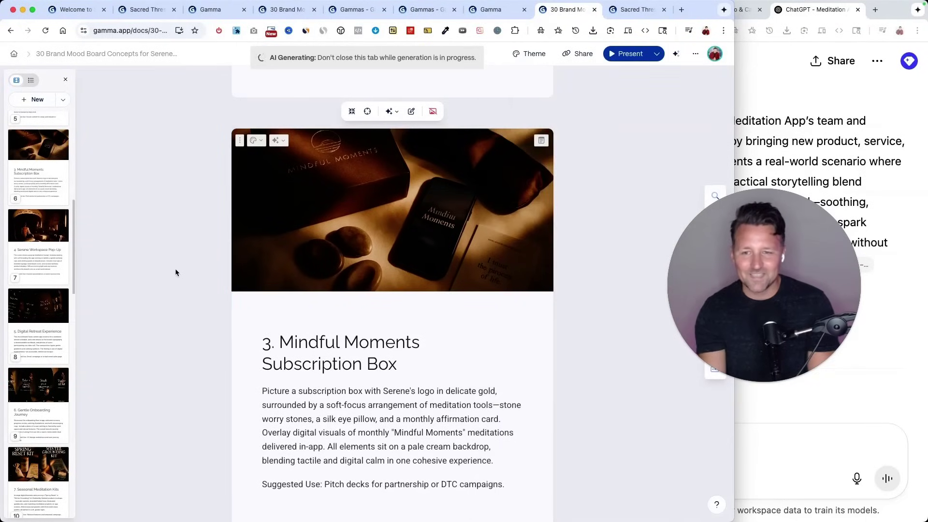
Browse the following concept cards, inspect the Serene Live Circles image at enlarged size, and return to the deck.
{"action": "scroll", "coordinate": [175, 269], "scroll_direction": "down", "scroll_amount": 10}
{"action": "scroll", "coordinate": [176, 273], "scroll_direction": "down", "scroll_amount": 8}
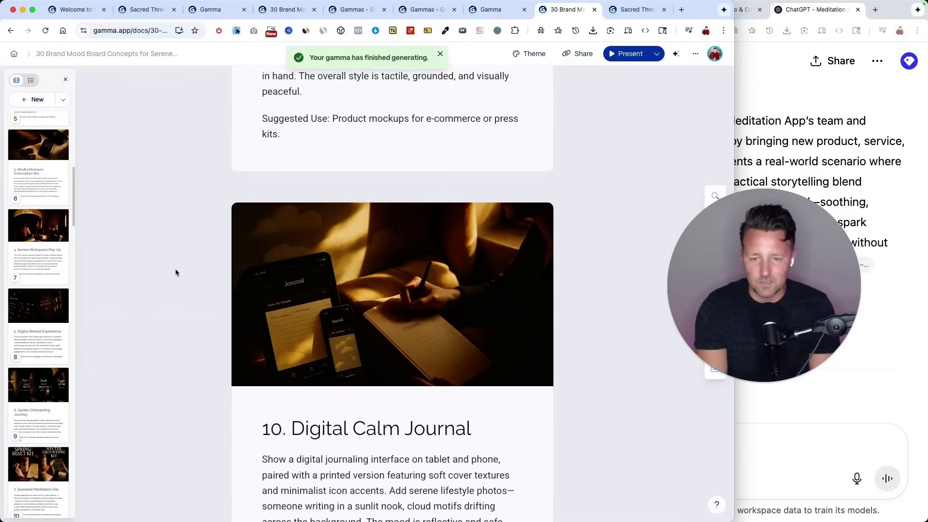
{"action": "scroll", "coordinate": [175, 268], "scroll_direction": "down", "scroll_amount": 10}
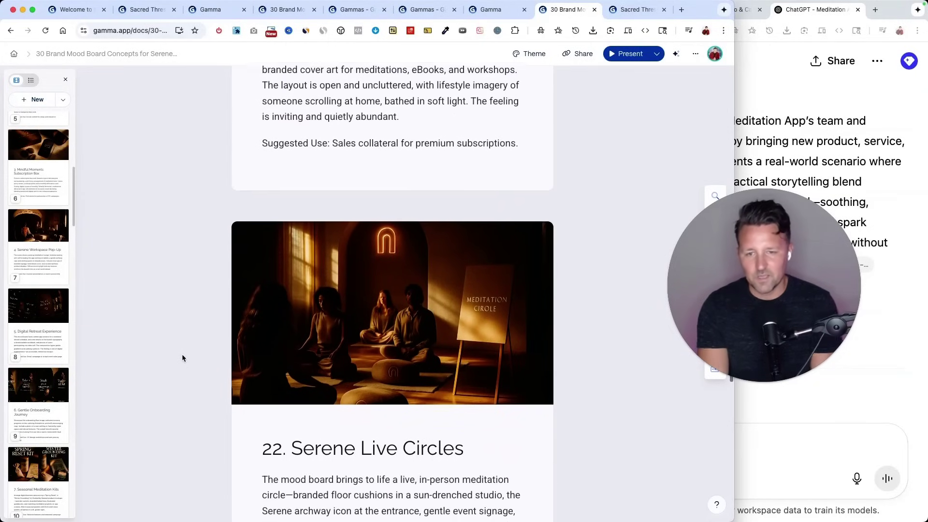
{"action": "left_click", "coordinate": [317, 342]}
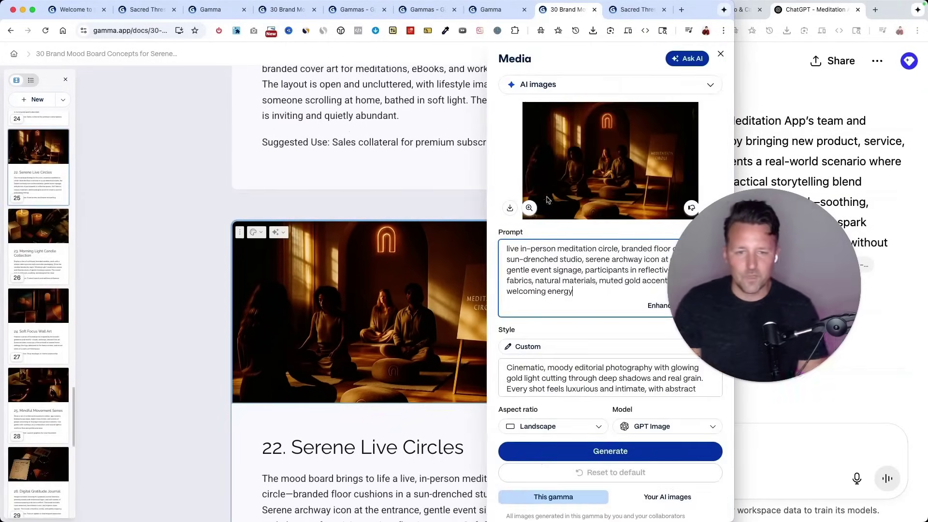
{"action": "left_click", "coordinate": [535, 209]}
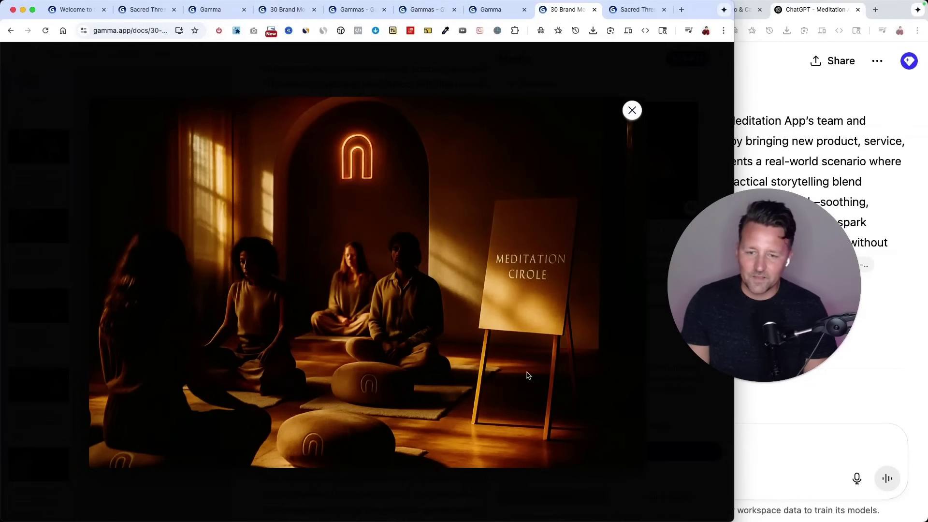
{"action": "left_click", "coordinate": [66, 182]}
{"action": "left_click", "coordinate": [194, 273]}
{"action": "scroll", "coordinate": [194, 273], "scroll_direction": "down", "scroll_amount": 8}
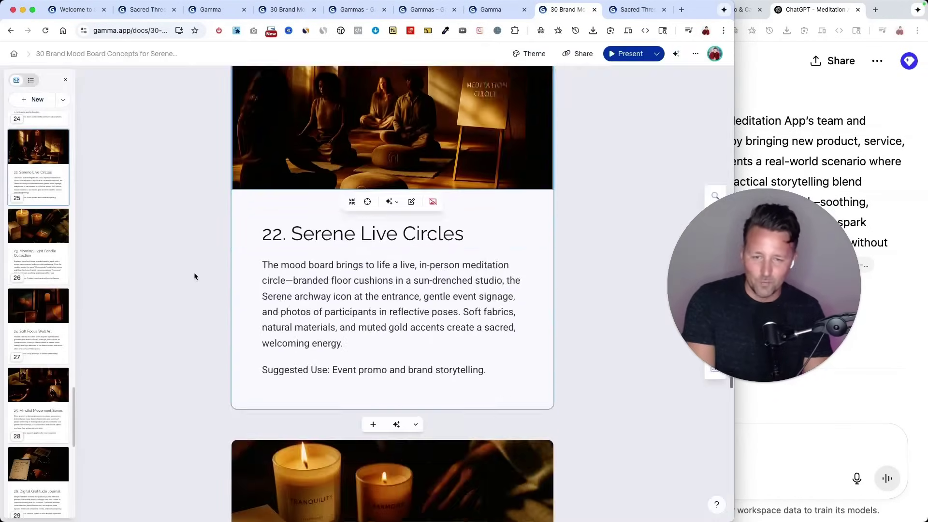